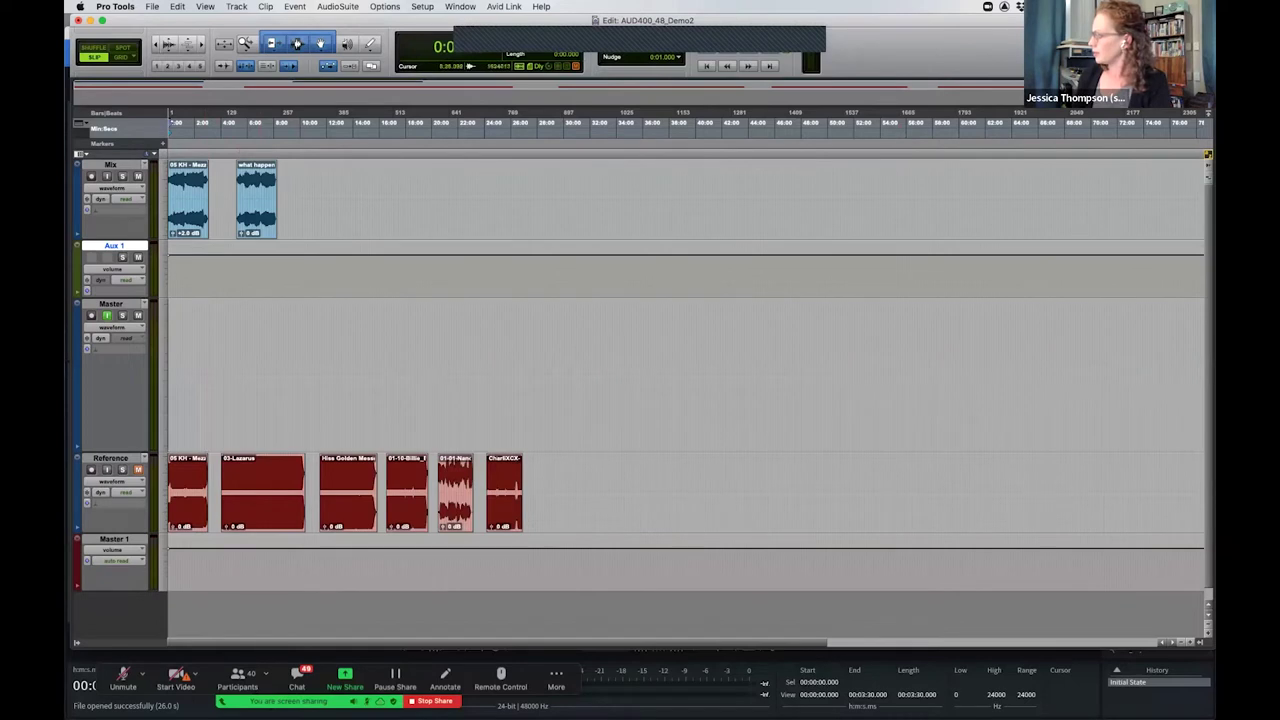
Reposition the what happens next V6.1 clip on the Mix track so that it starts at about 5:00
{"action": "left_click", "coordinate": [256, 200]}
{"action": "key", "text": "super+bracketright"}
{"action": "key", "text": "super+bracketright"}
{"action": "key", "text": "super+bracketright"}
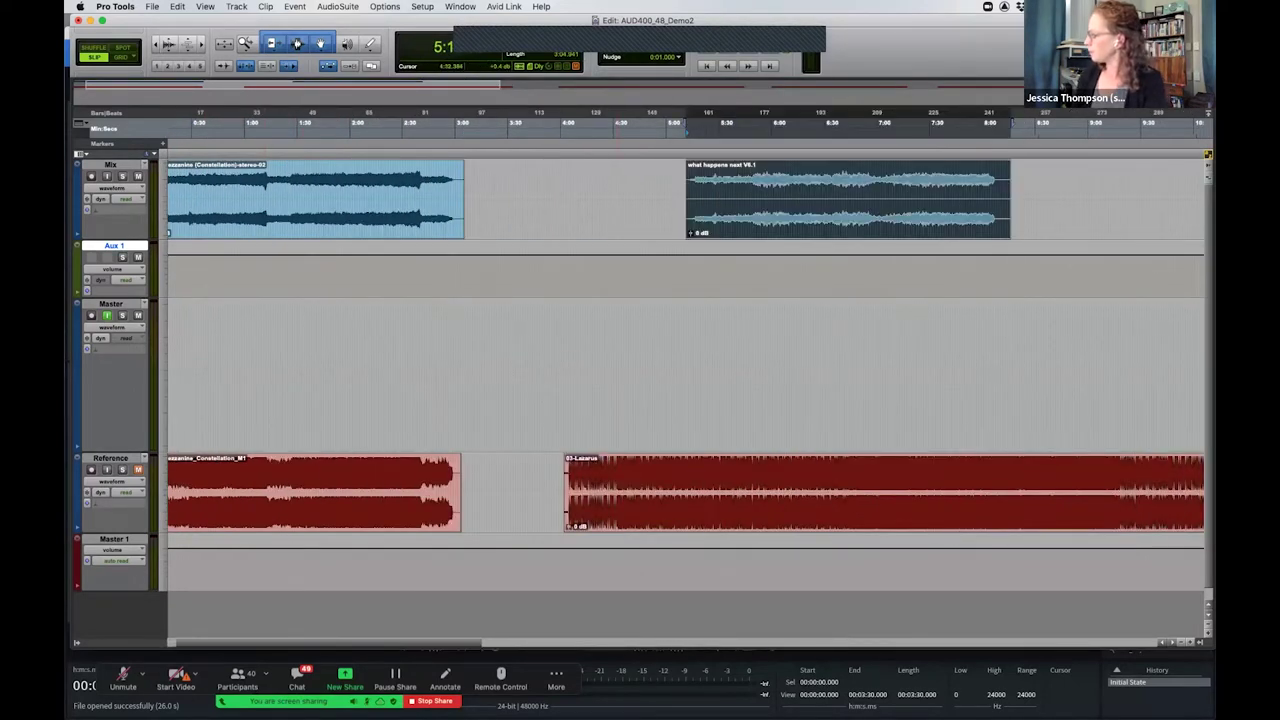
{"action": "scroll", "coordinate": [685, 364], "scroll_direction": "right", "scroll_amount": 10}
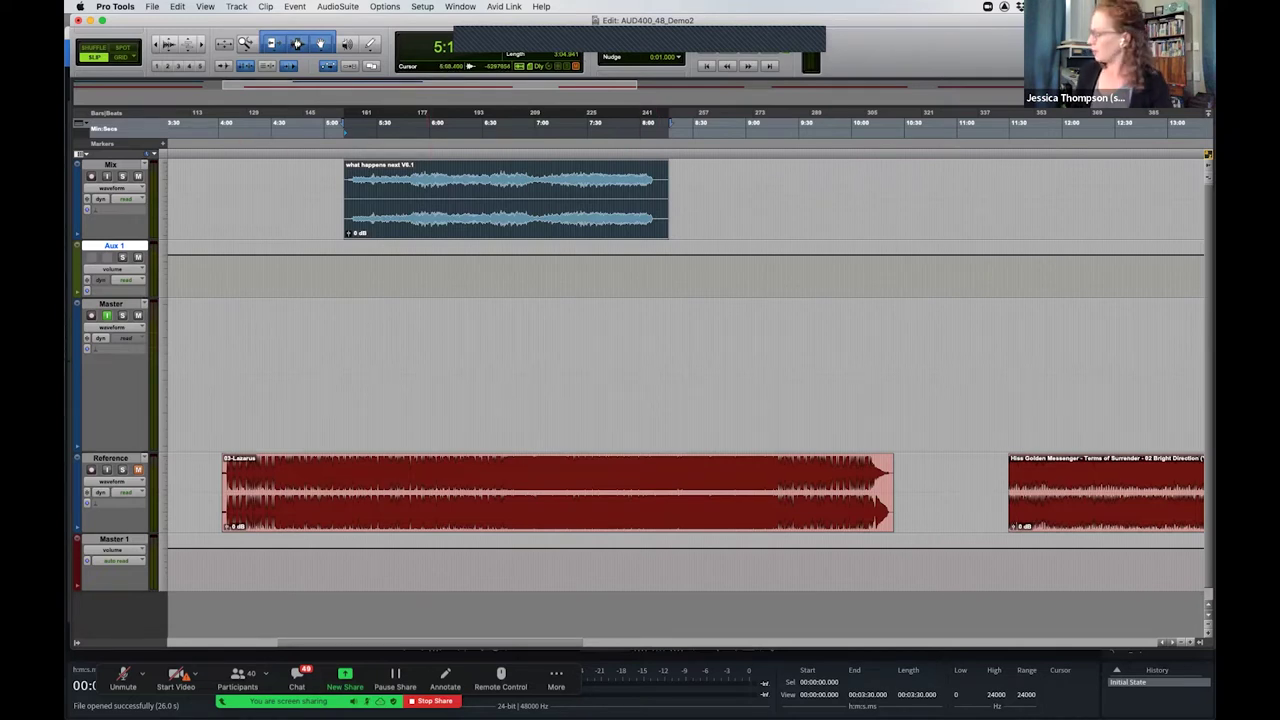
{"action": "left_click_drag", "start_coordinate": [500, 200], "coordinate": [573, 200]}
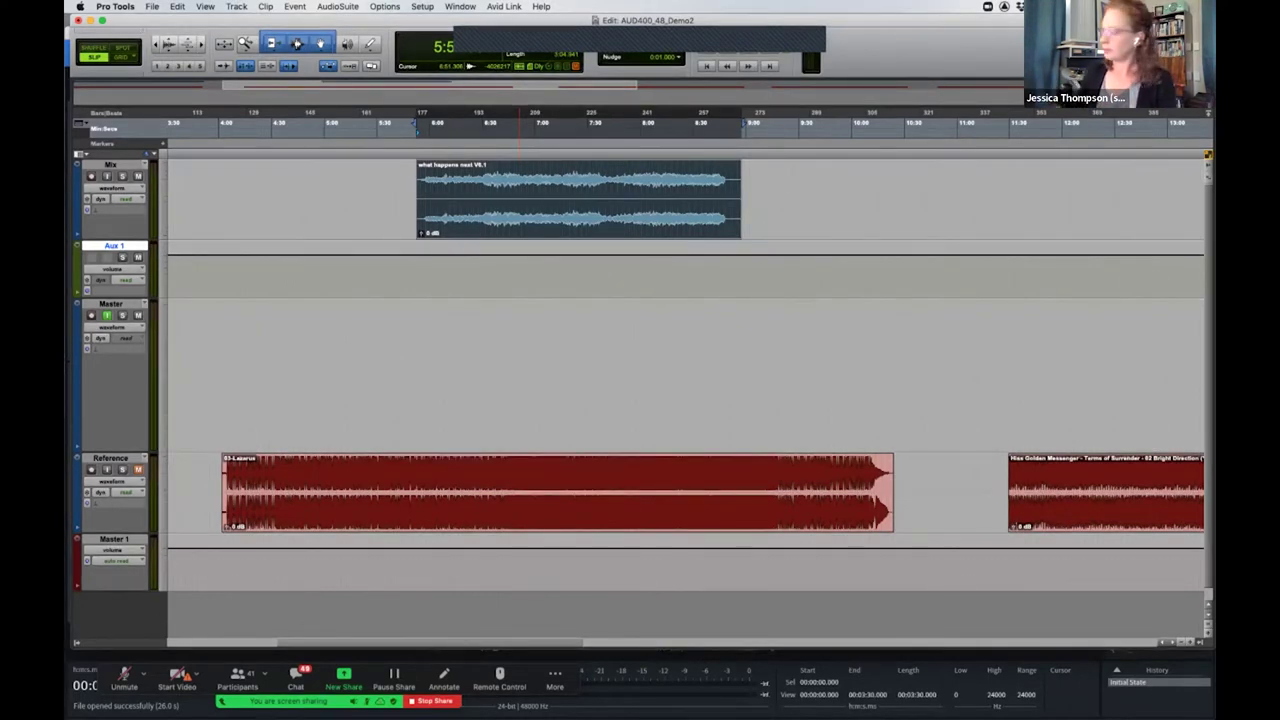
{"action": "left_click_drag", "start_coordinate": [578, 200], "coordinate": [495, 200]}
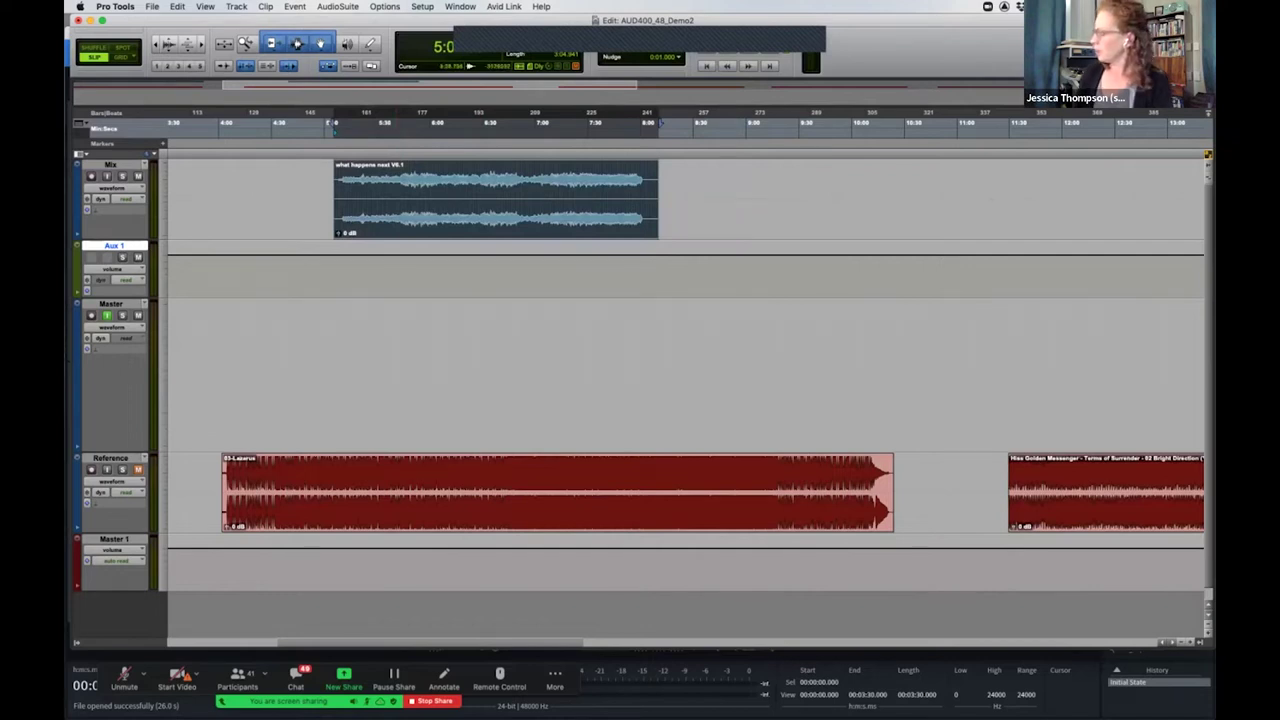
Look over the channel strips in the mixer and select the Master track
{"action": "left_click", "coordinate": [110, 164]}
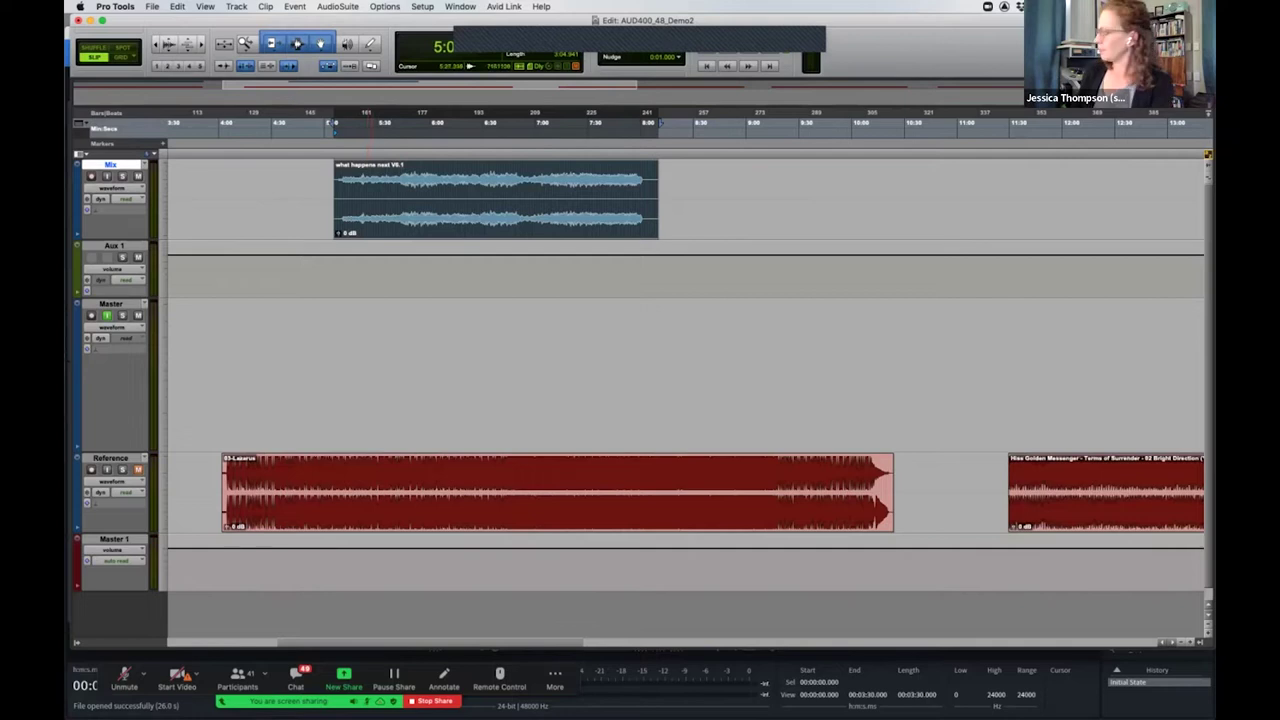
{"action": "left_click", "coordinate": [412, 200]}
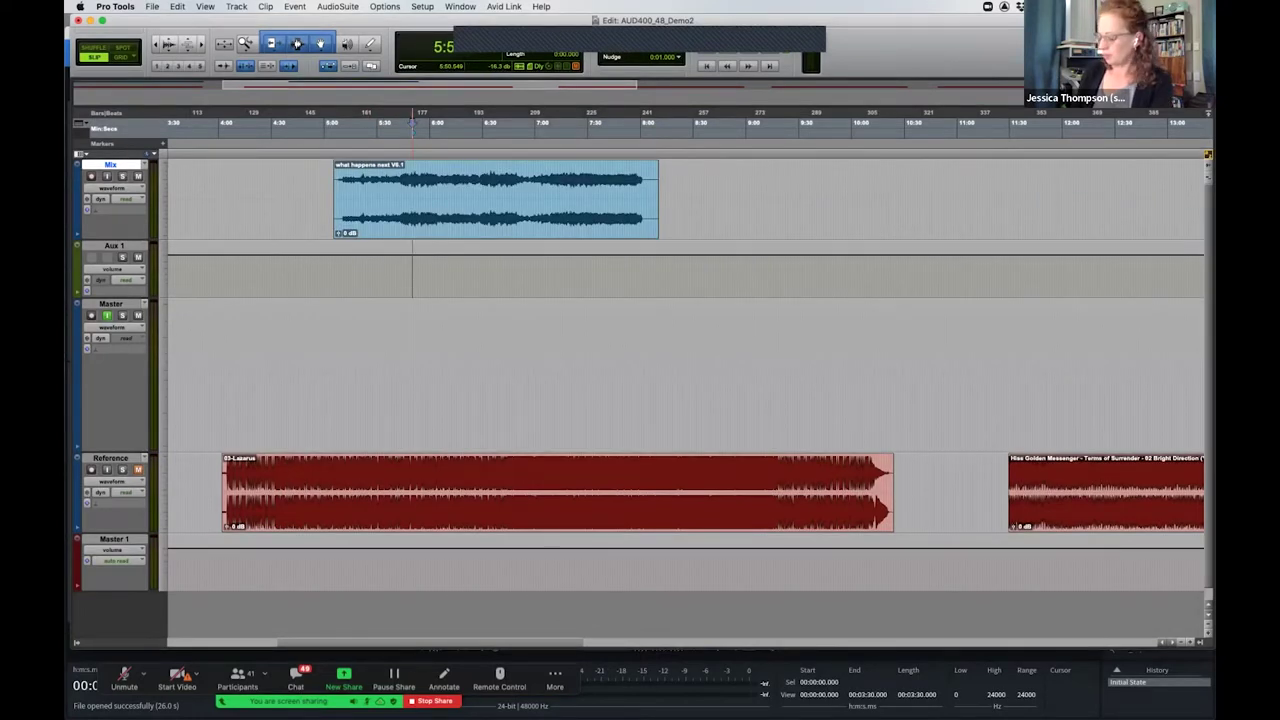
{"action": "key", "text": "super+equal"}
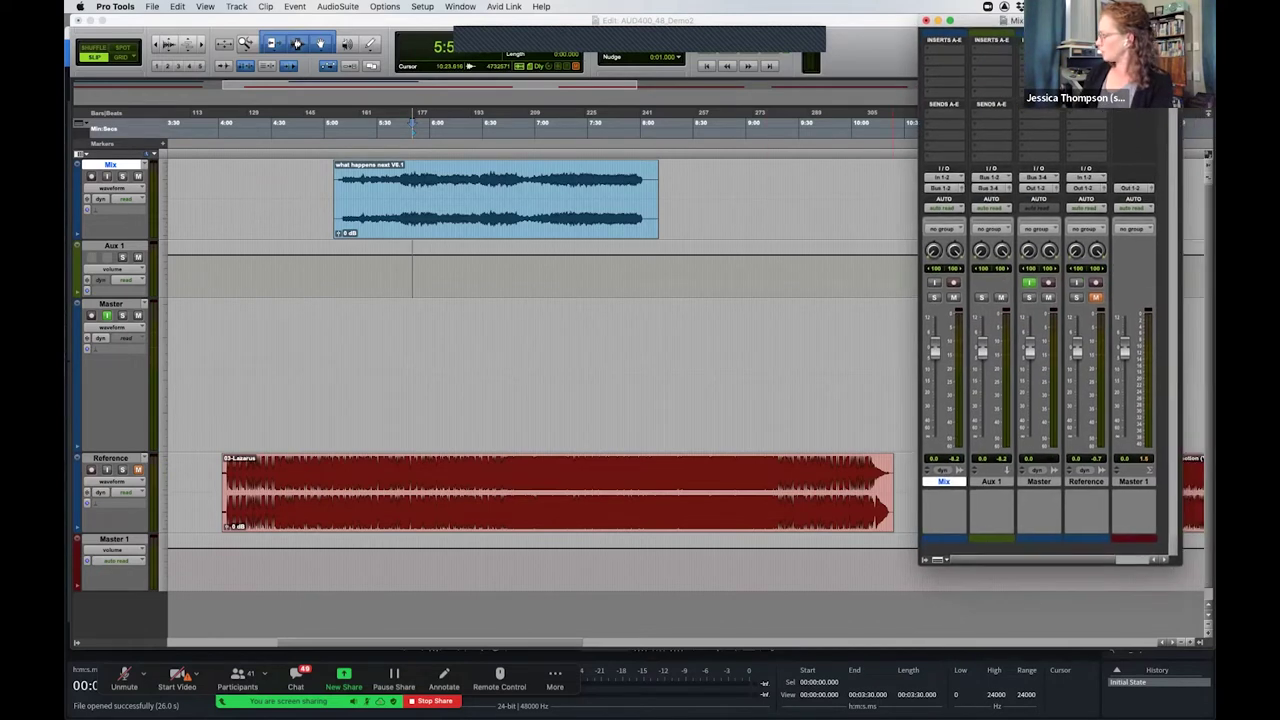
{"action": "left_click", "coordinate": [600, 280]}
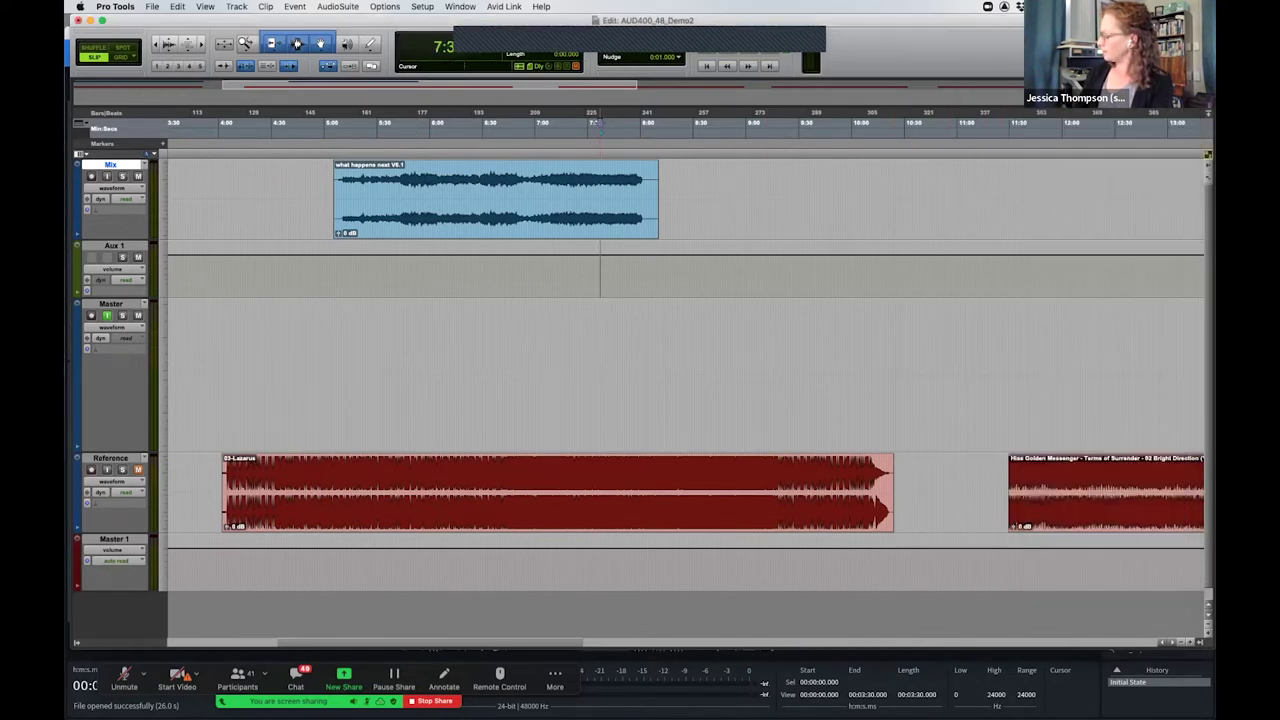
{"action": "key", "text": "super+equal"}
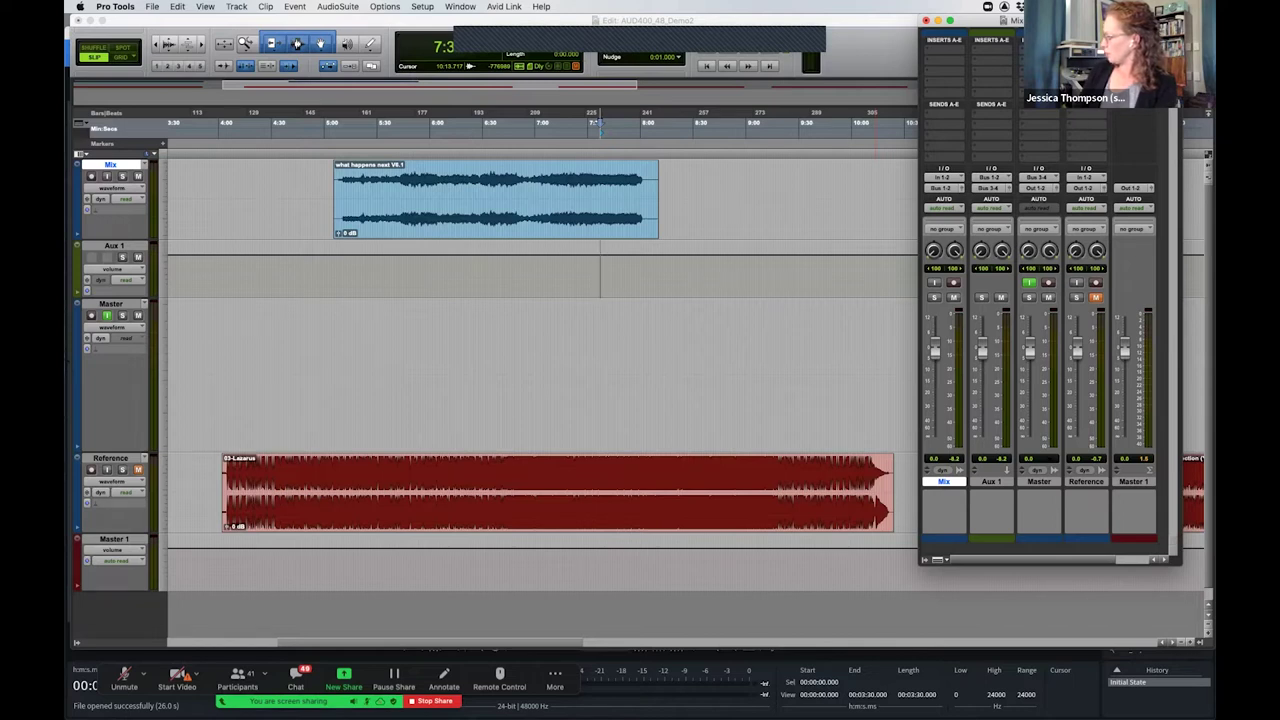
{"action": "left_click", "coordinate": [1039, 481]}
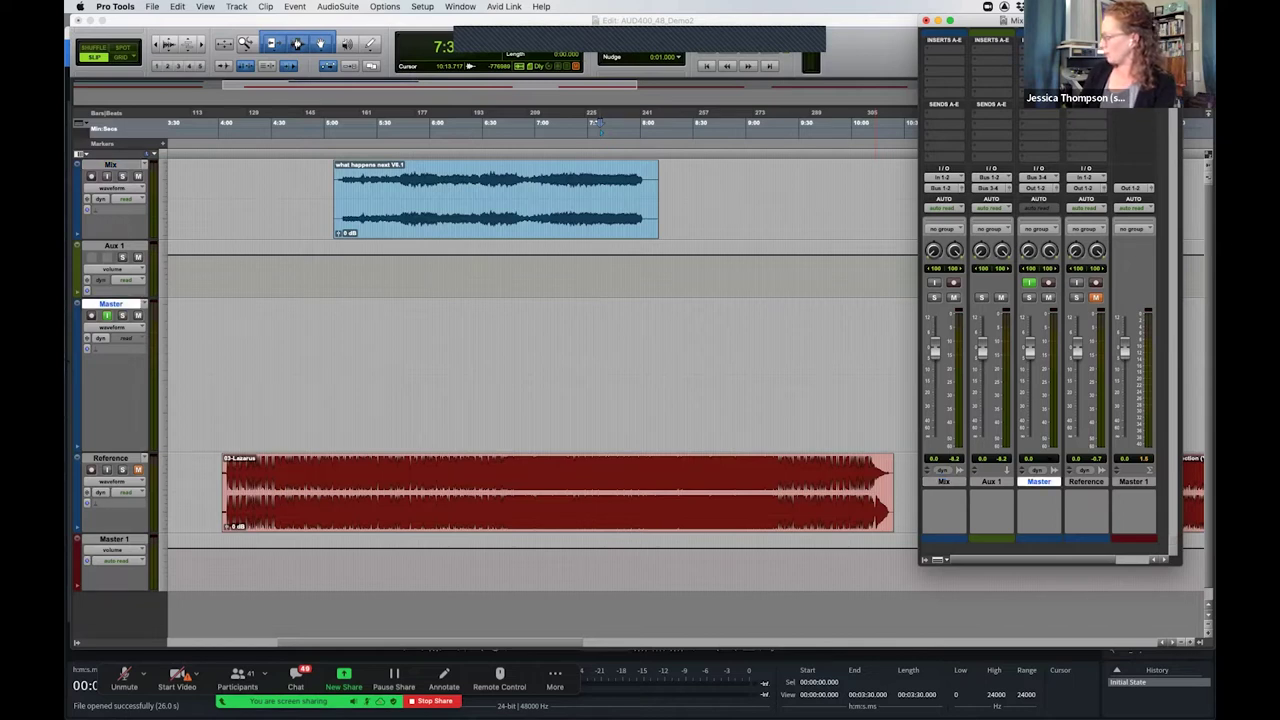
{"action": "left_click", "coordinate": [358, 375]}
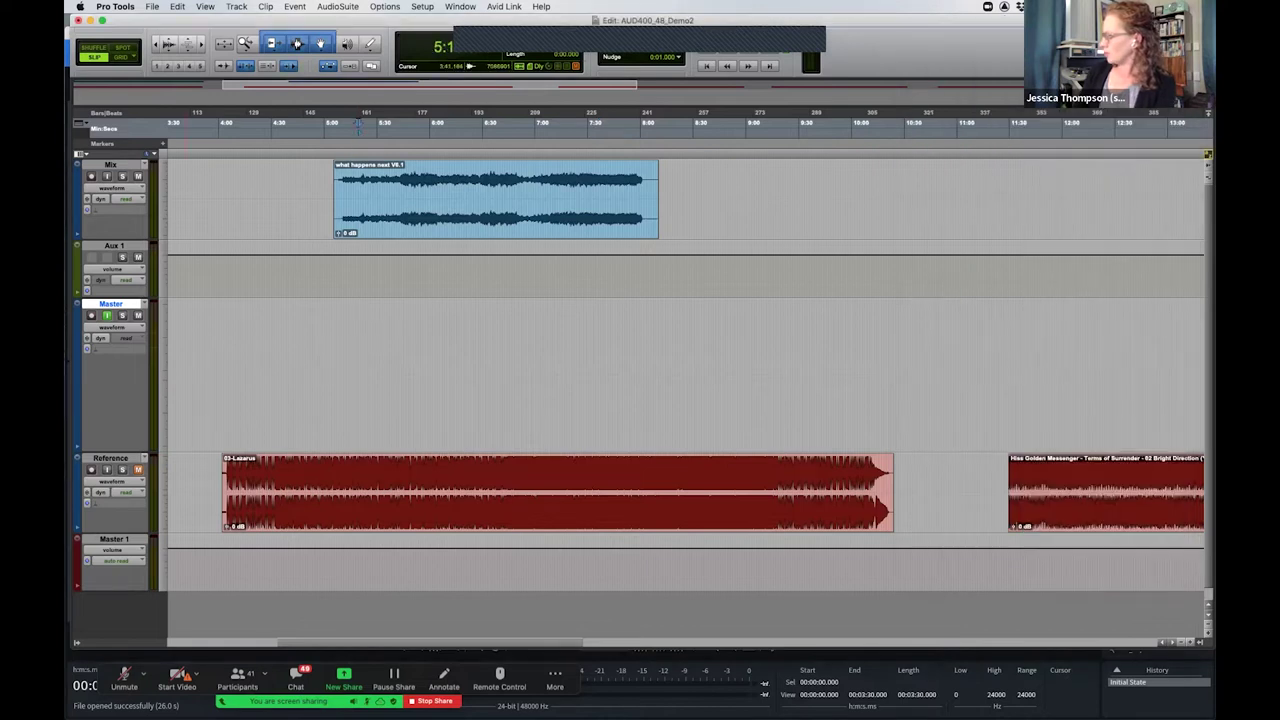
Copy the what happens next V6.1 clip from the Mix track to the same time position on the Master track
{"action": "left_click", "coordinate": [495, 200]}
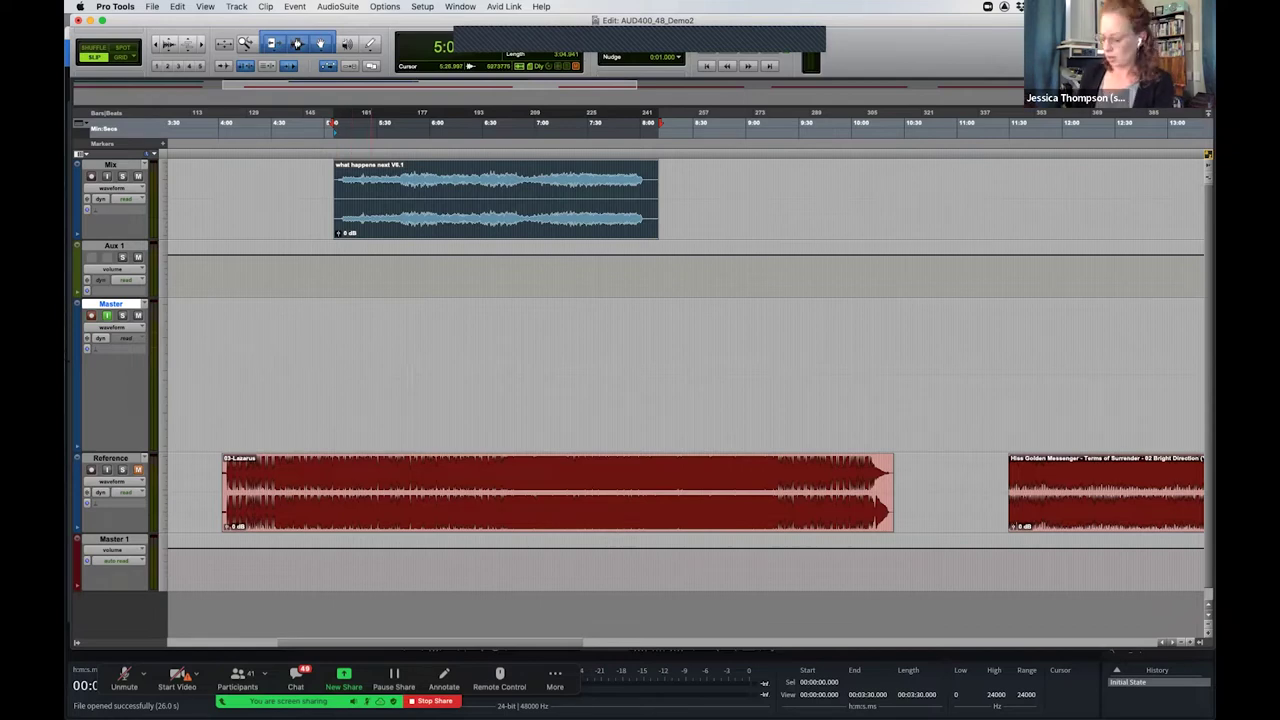
{"action": "key", "text": "super+equal"}
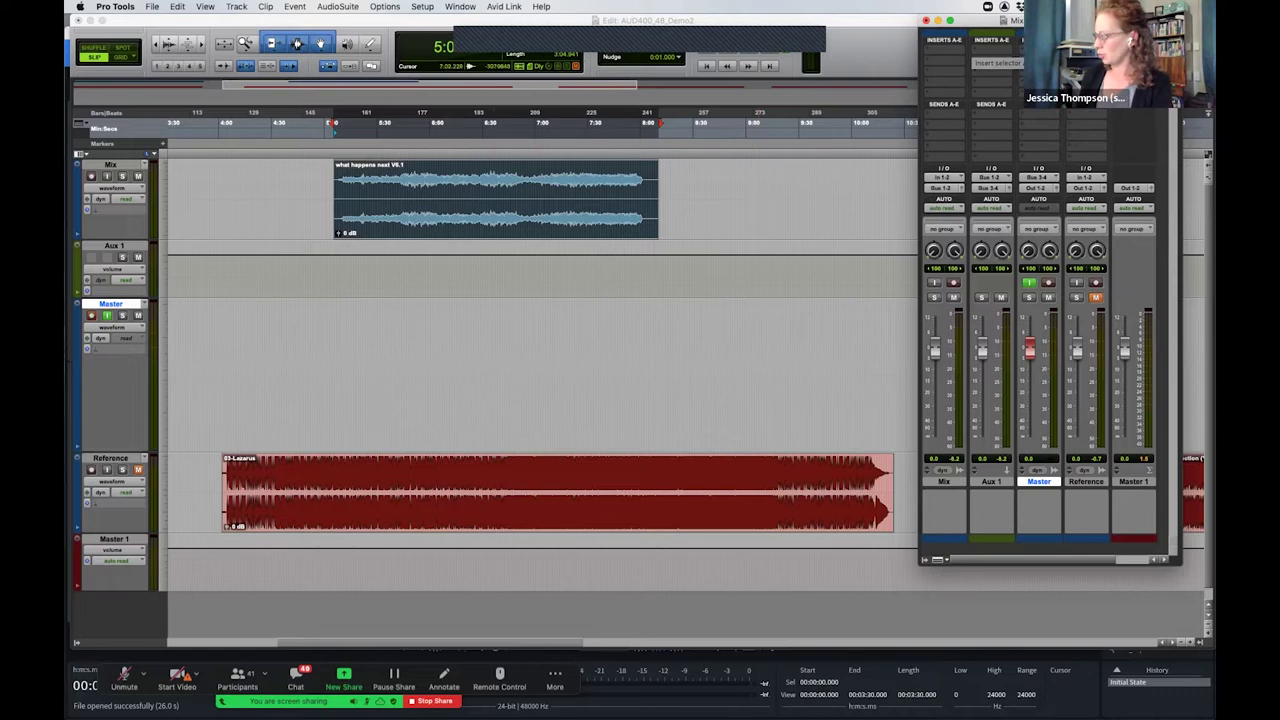
{"action": "key", "text": "super+equal"}
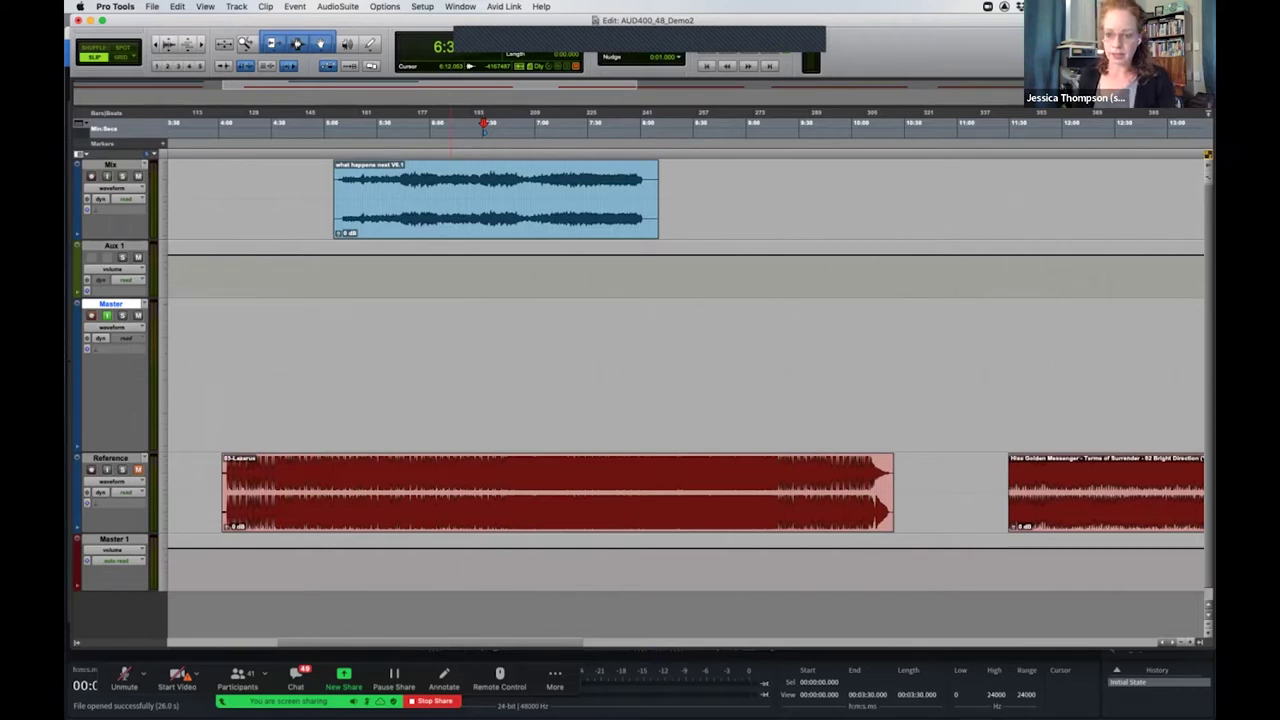
{"action": "left_click", "coordinate": [495, 198]}
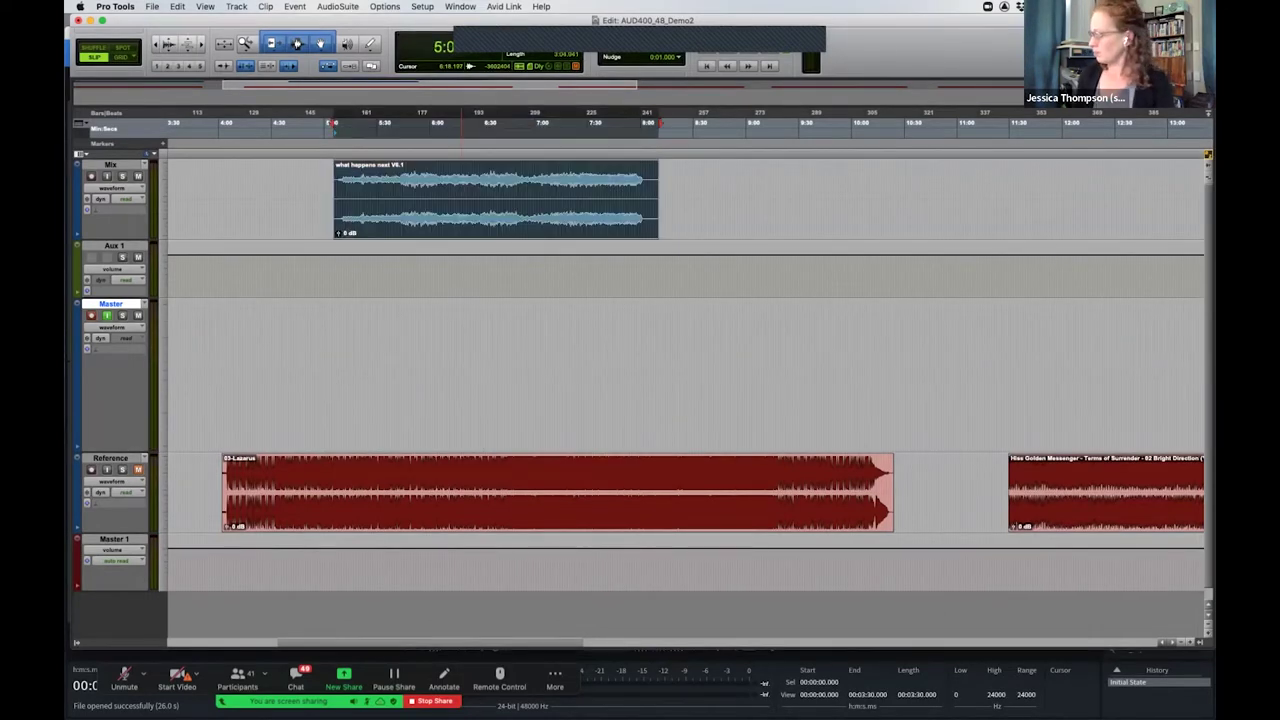
{"action": "left_click_drag", "start_coordinate": [495, 198], "coordinate": [495, 372]}
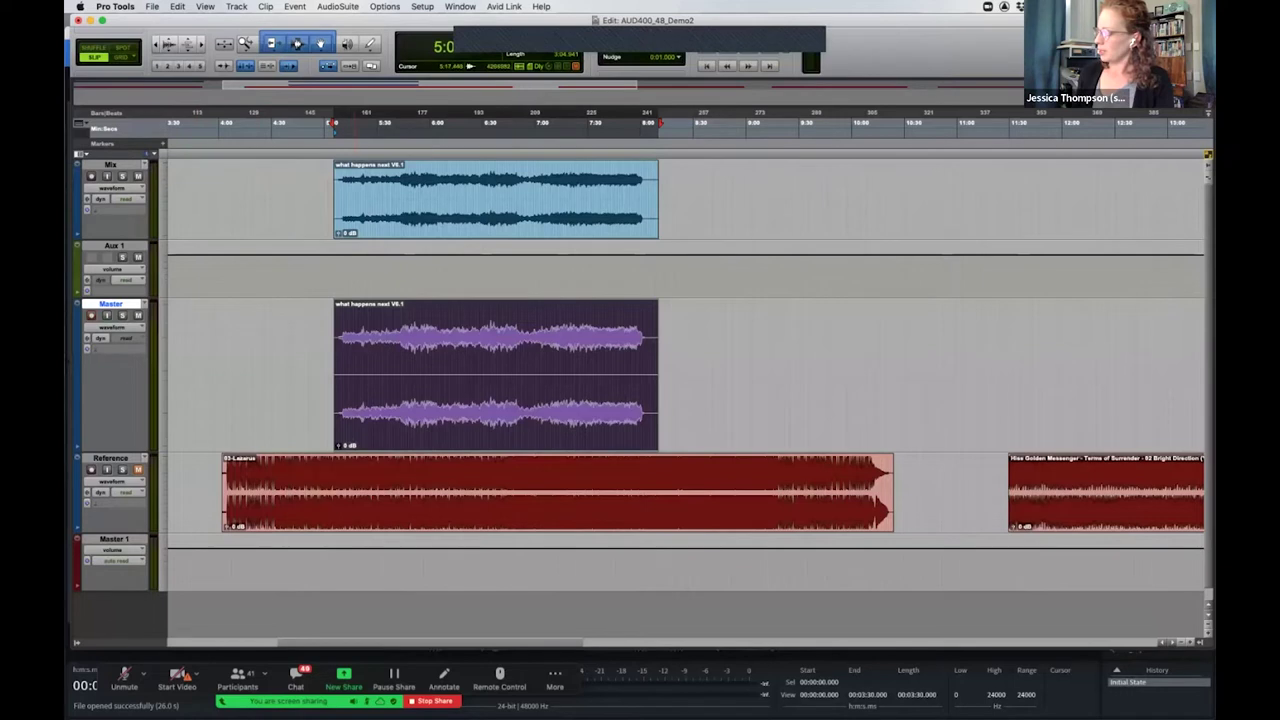
Toggle the Master track's input monitoring on and off, and select a section of its clip about one minute long
{"action": "key", "text": "shift+i"}
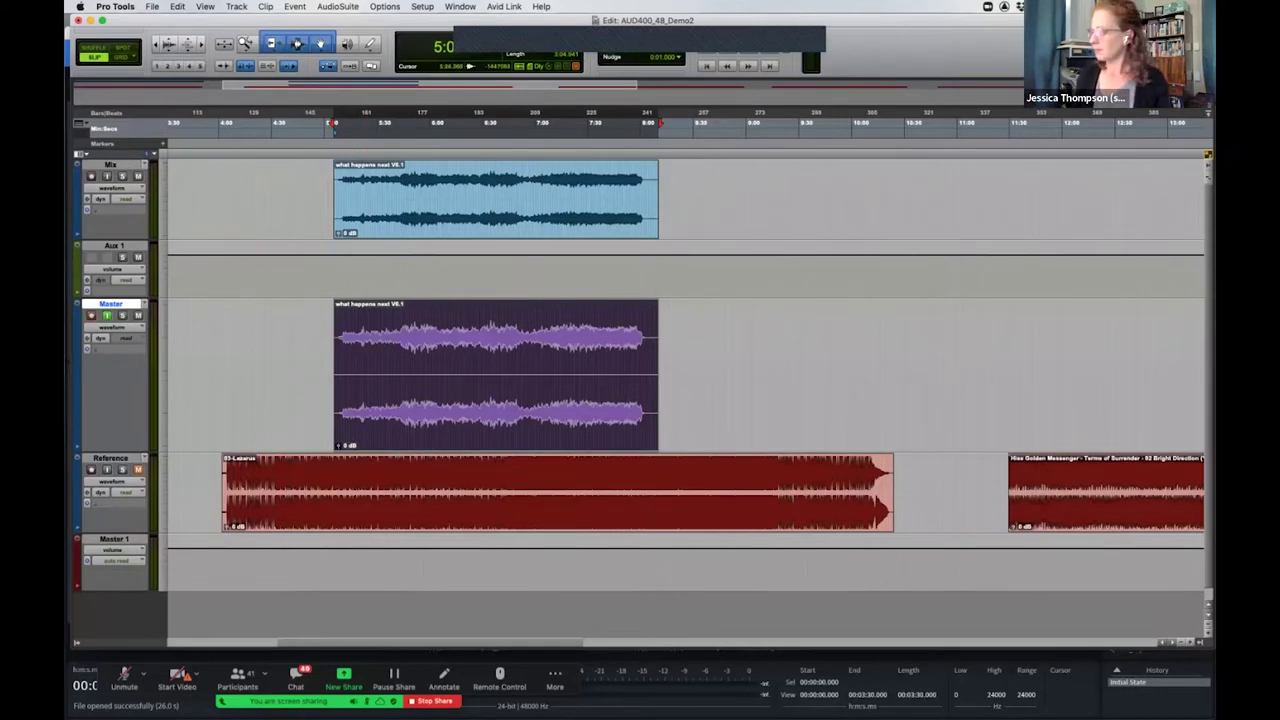
{"action": "key", "text": "shift+i"}
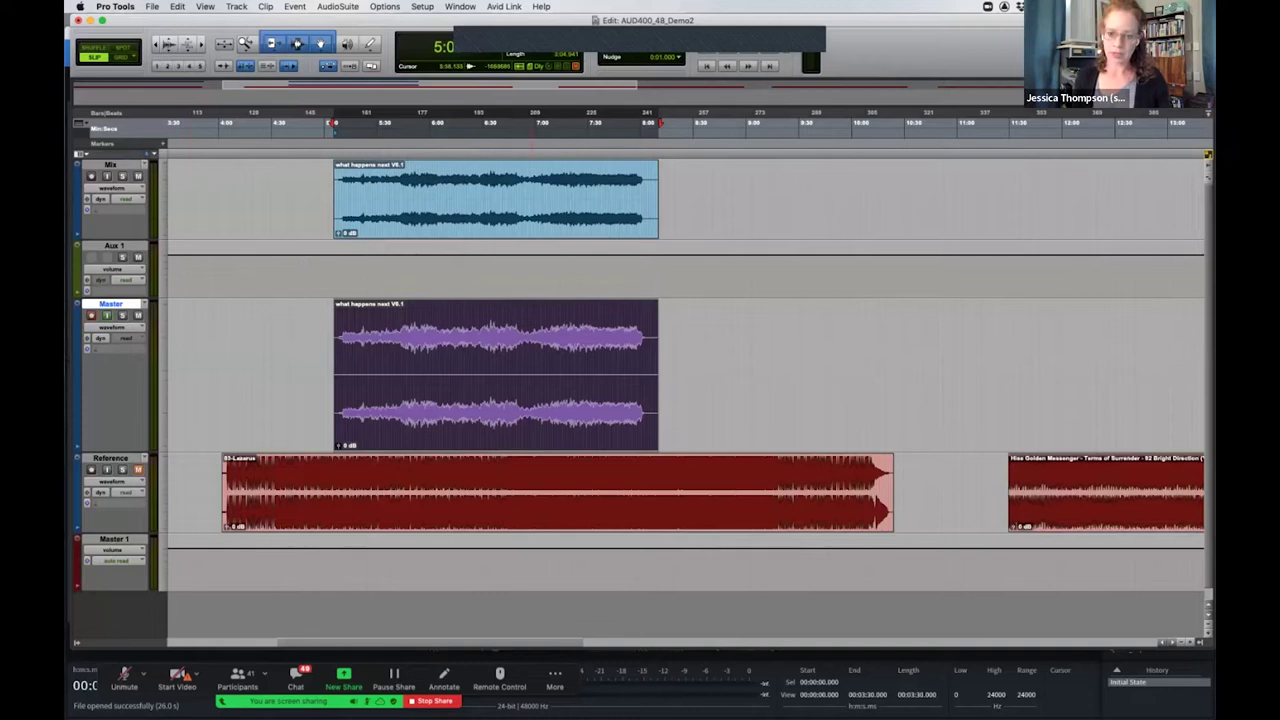
{"action": "left_click_drag", "start_coordinate": [391, 370], "coordinate": [500, 370]}
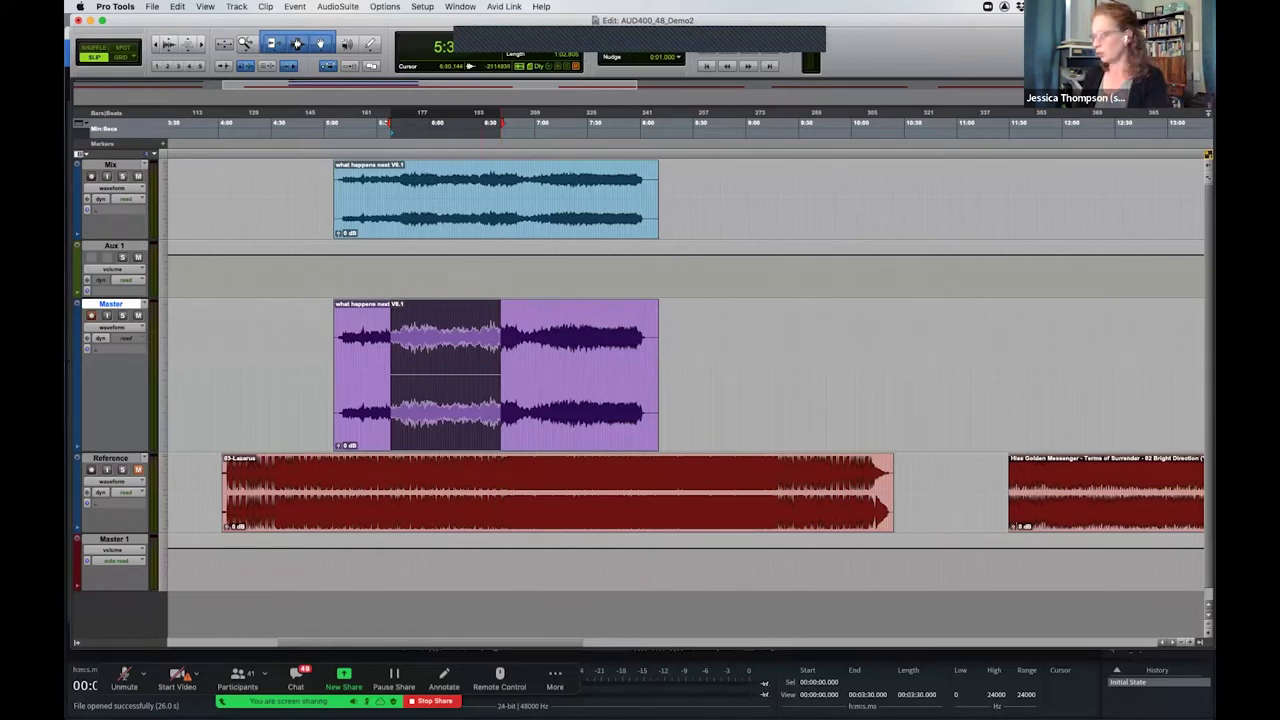
Select the whole what happens next V6.1 clip on the Master track and play it from its start
{"action": "key", "text": "super+a"}
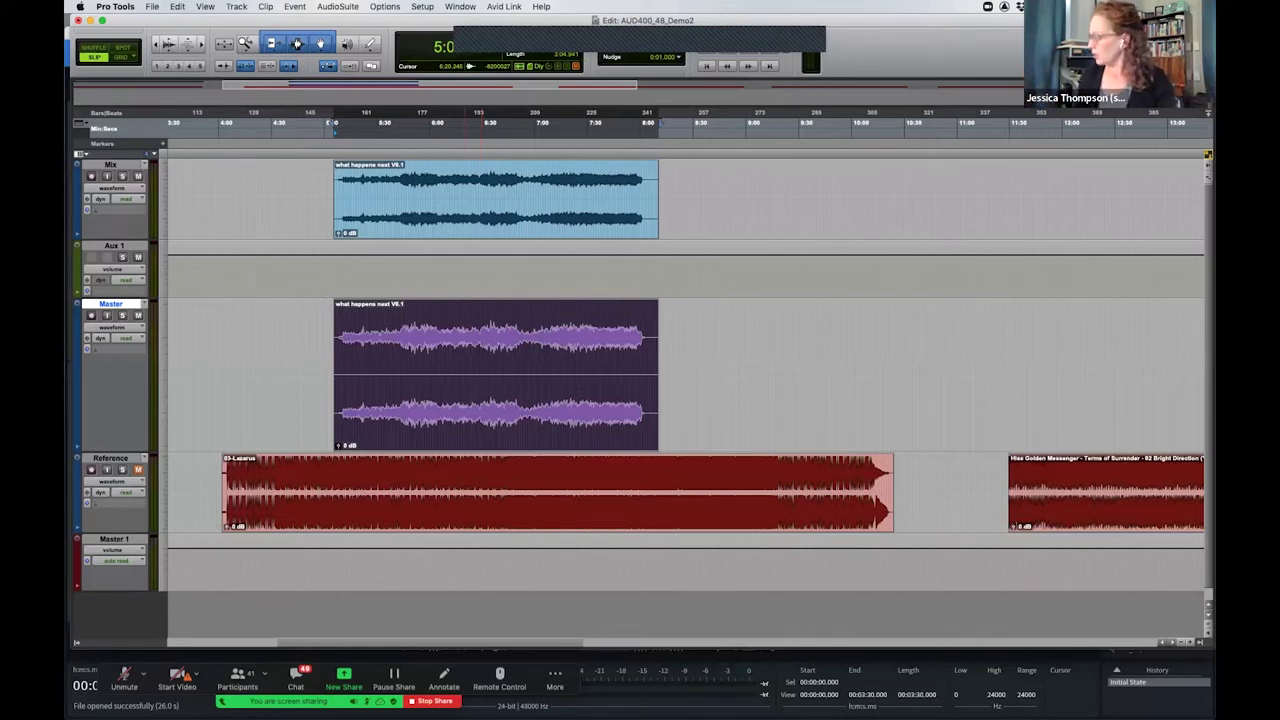
{"action": "key", "text": "space"}
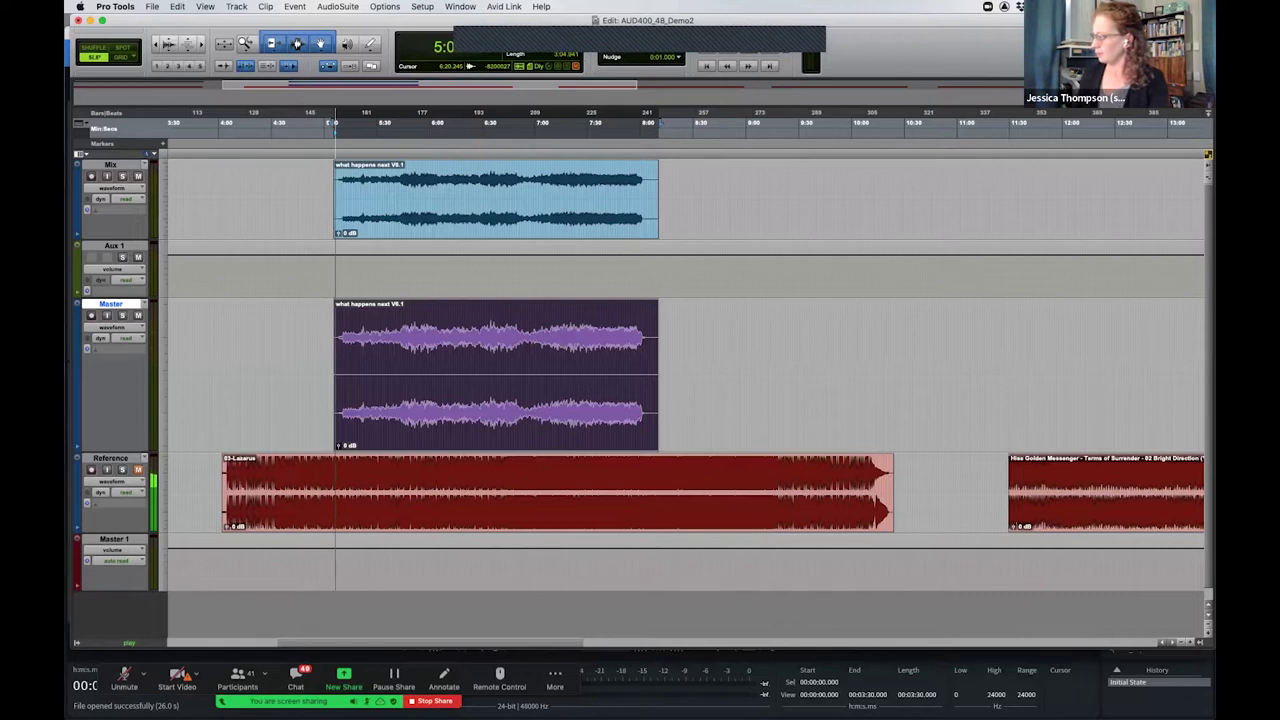
{"action": "key", "text": "super+bracketright"}
{"action": "key", "text": "super+bracketright"}
{"action": "key", "text": "super+bracketright"}
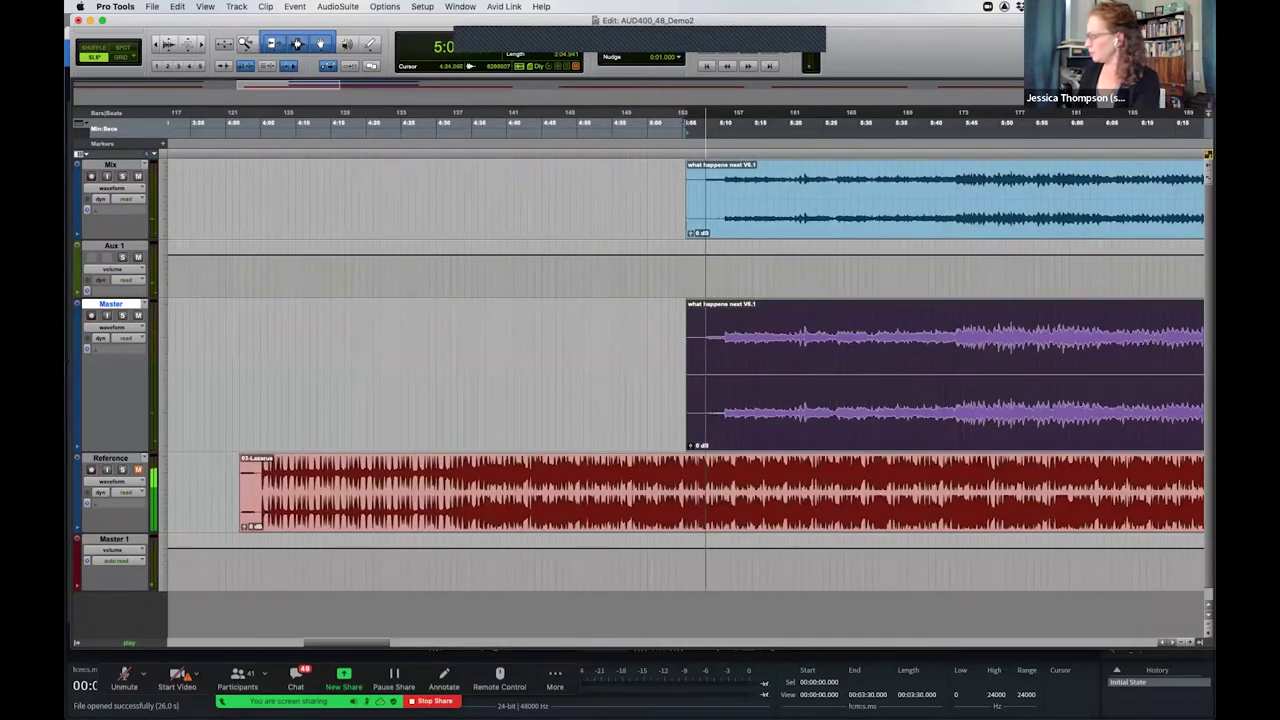
{"action": "key", "text": "super+bracketleft"}
{"action": "key", "text": "super+bracketleft"}
{"action": "key", "text": "super+bracketleft"}
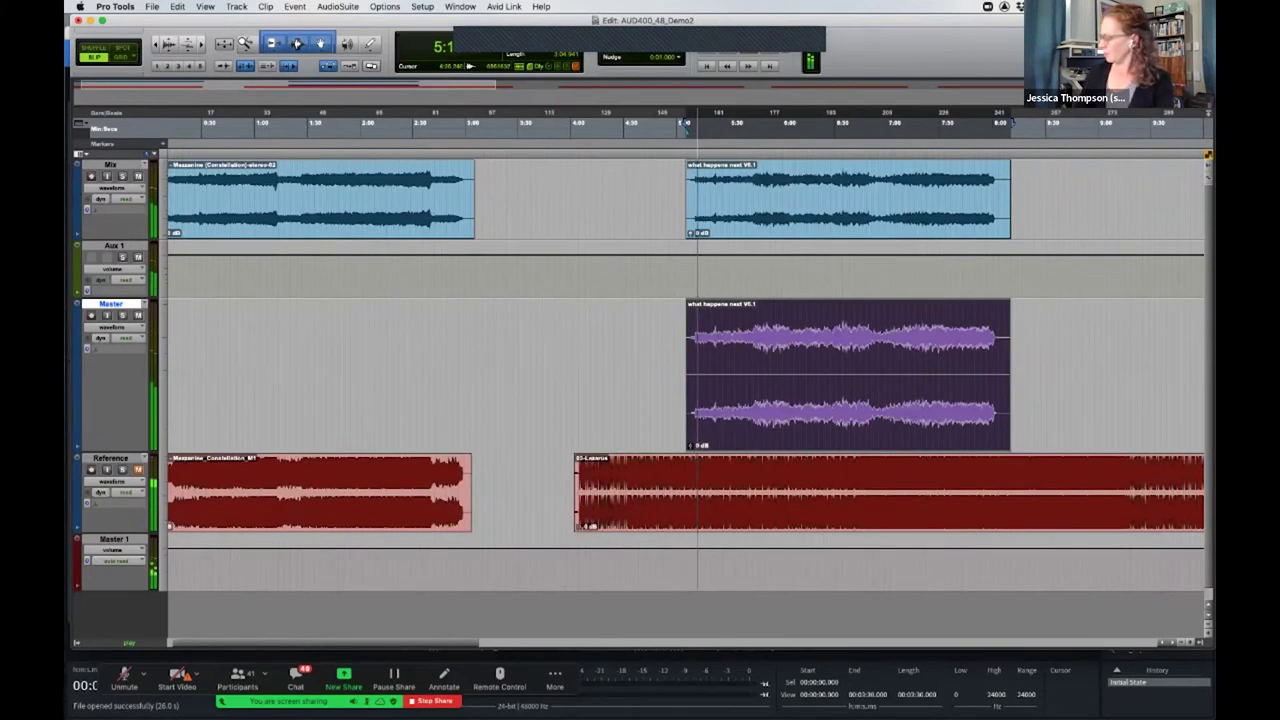
{"action": "scroll", "coordinate": [686, 370], "scroll_direction": "right", "scroll_amount": 2}
{"action": "scroll", "coordinate": [686, 370], "scroll_direction": "right", "scroll_amount": 8}
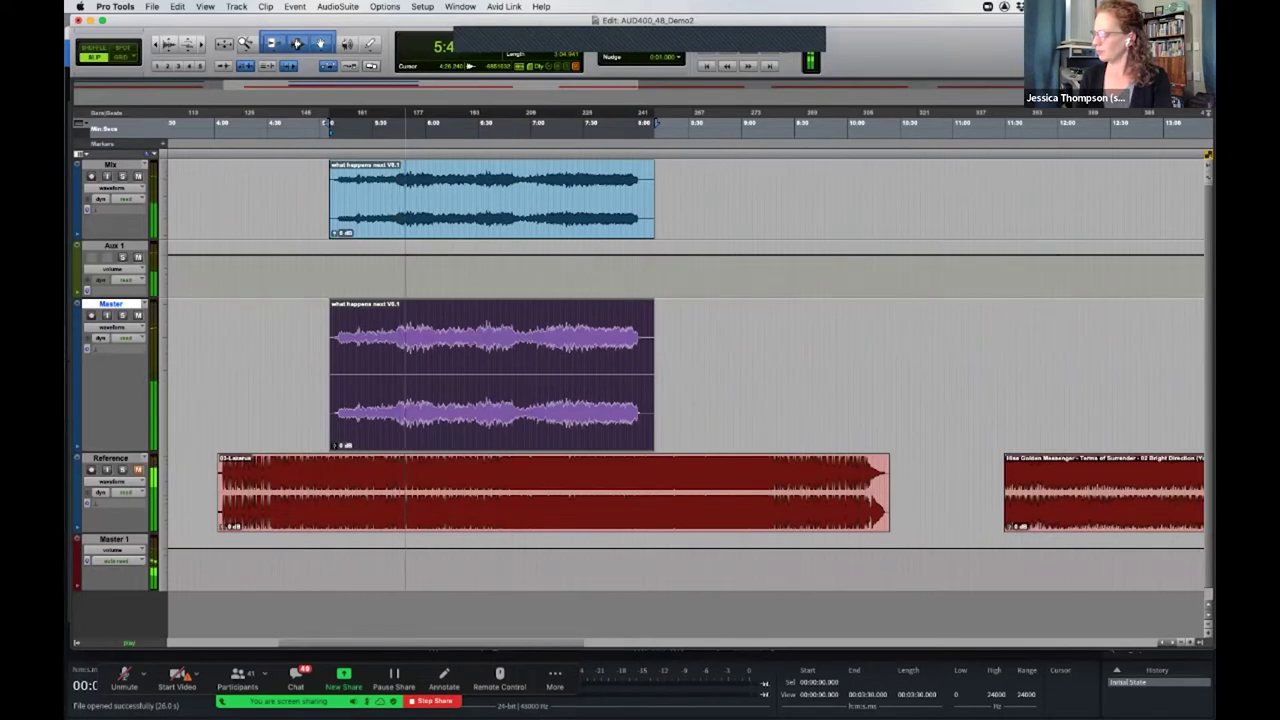
Measure the playing clip's loudness with the Insight plug-in on Master 1, keeping its window clear of the clips
{"action": "key", "text": "super+equal"}
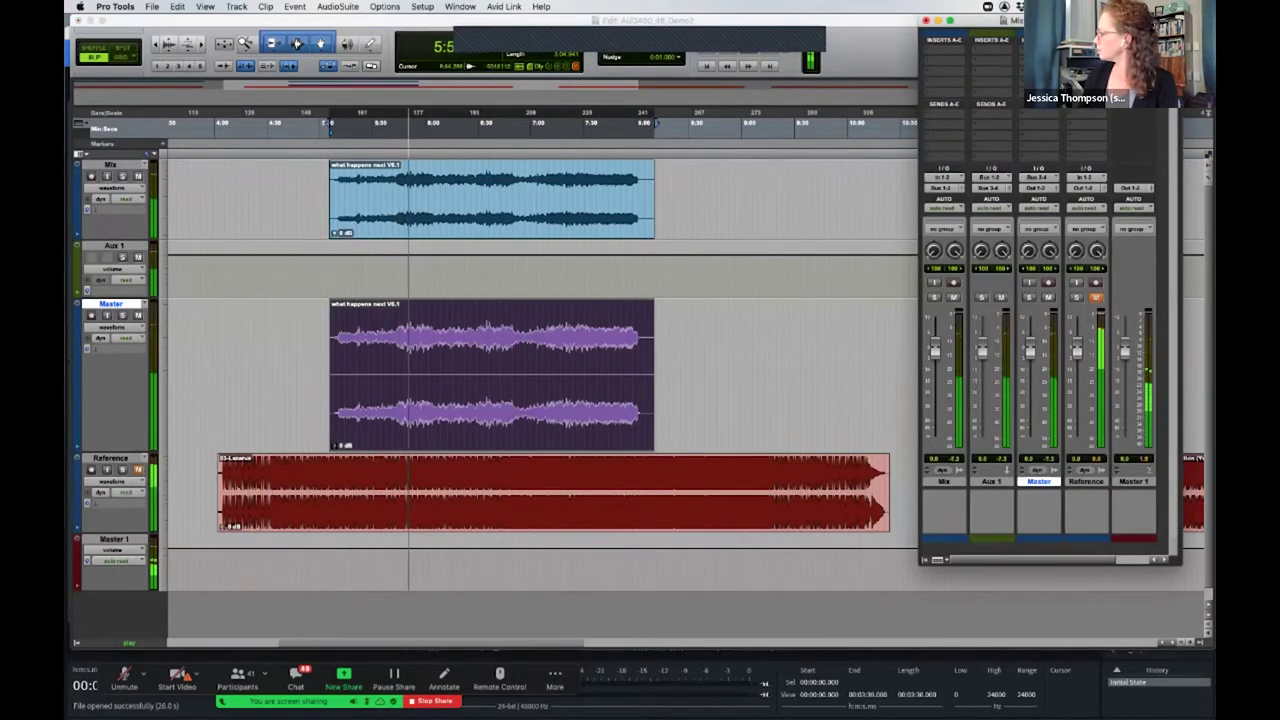
{"action": "key", "text": "ctrl+alt+super+w"}
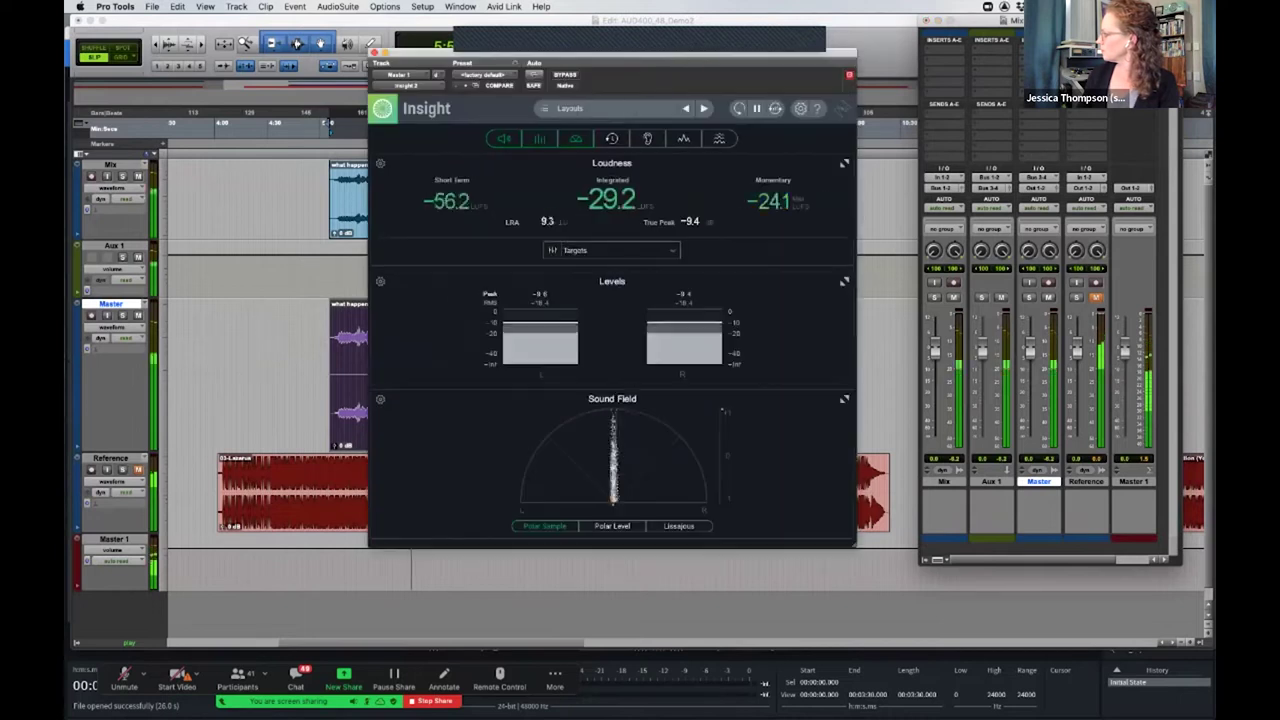
{"action": "left_click_drag", "start_coordinate": [612, 55], "coordinate": [823, 51]}
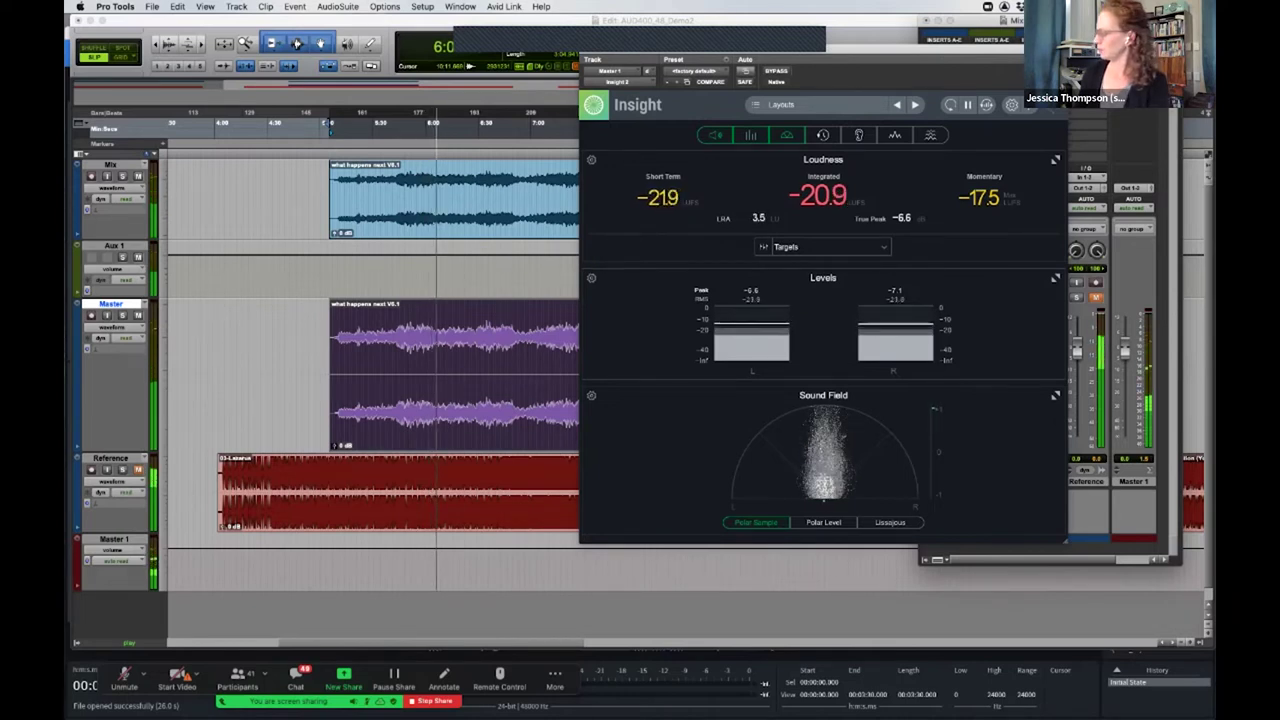
{"action": "left_click", "coordinate": [296, 43]}
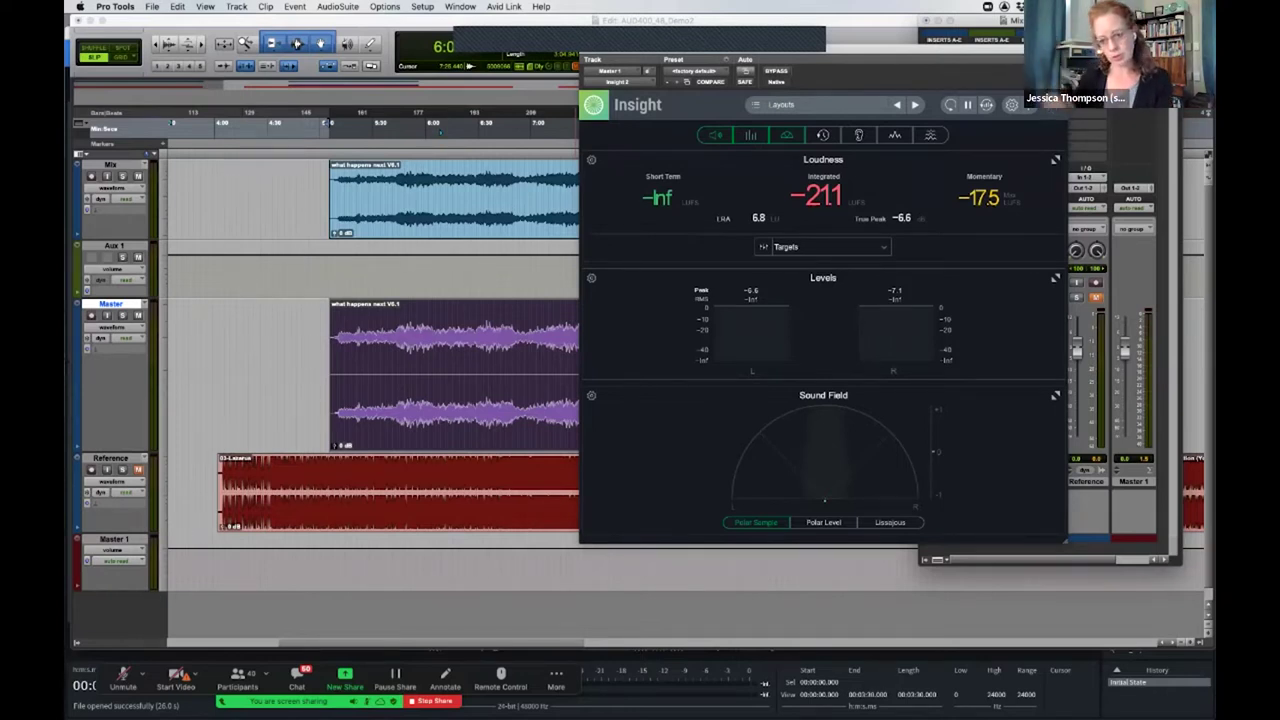
Move the Billie Eilish bury a friend clip from the Reference track to about 10:30 on the Master track and play it
{"action": "key", "text": "super+bracketleft"}
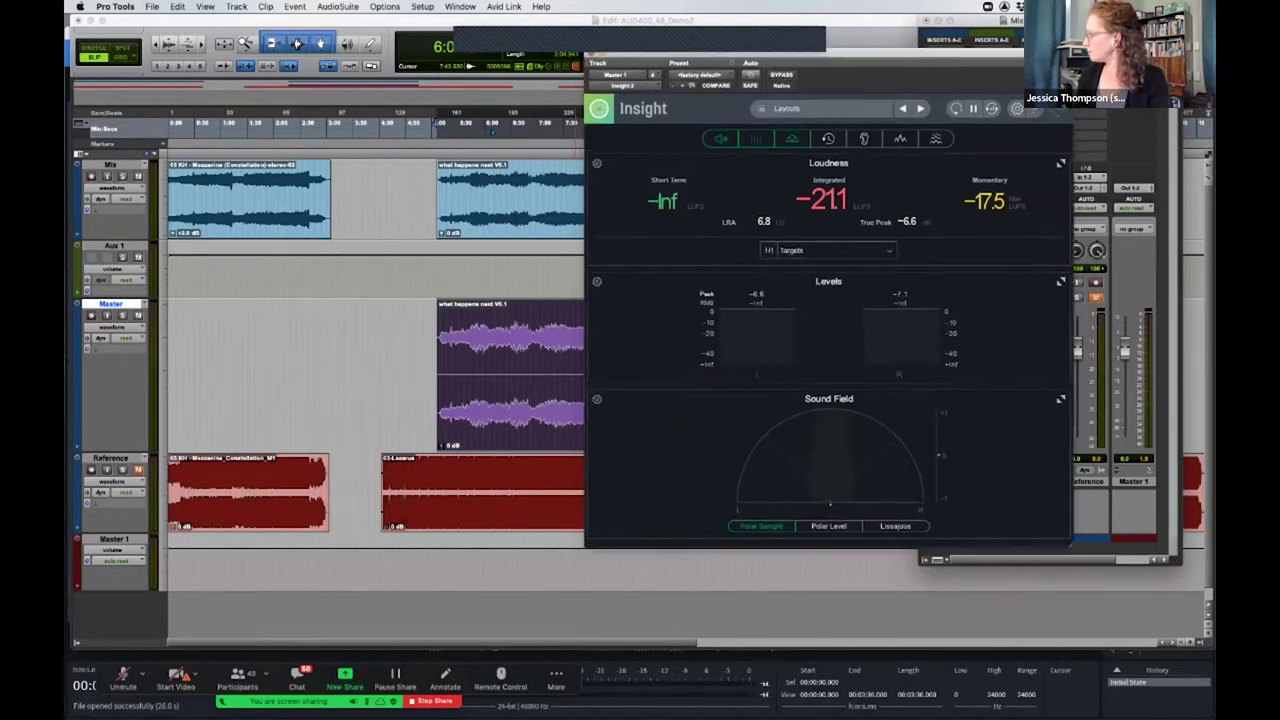
{"action": "left_click_drag", "start_coordinate": [700, 48], "coordinate": [839, 80]}
{"action": "scroll", "coordinate": [440, 350], "scroll_direction": "right", "scroll_amount": 15}
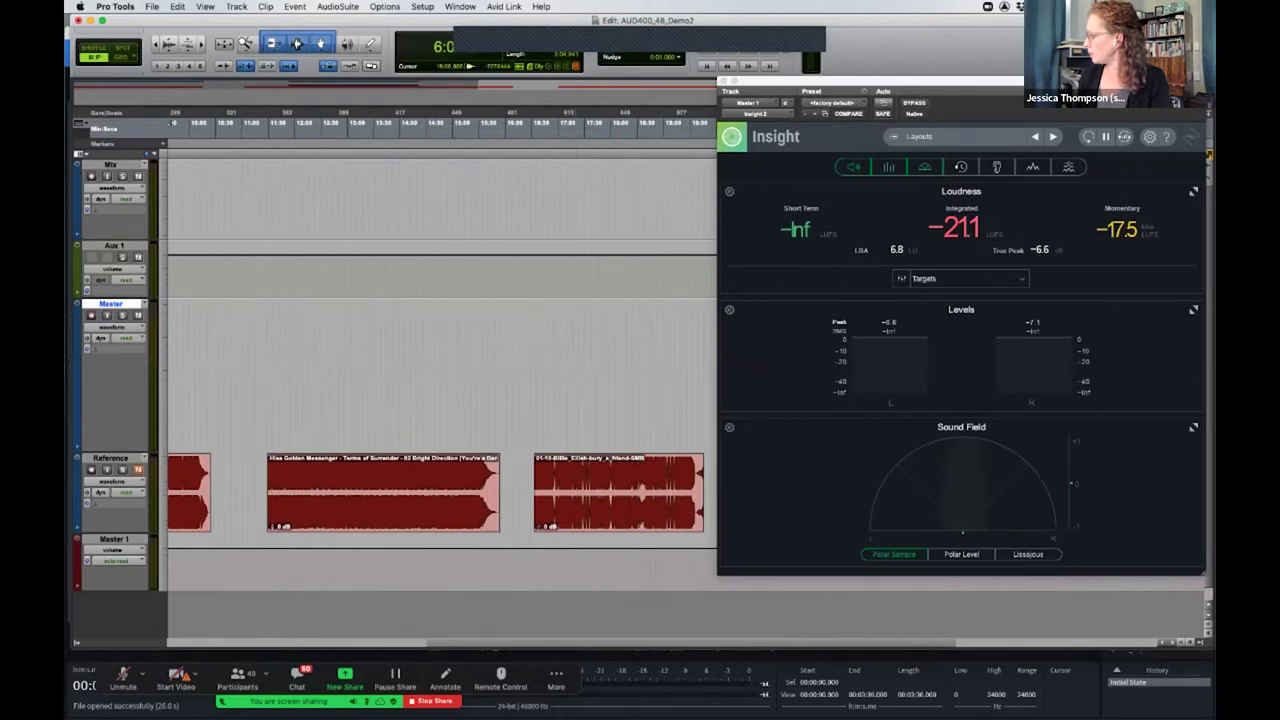
{"action": "left_click_drag", "start_coordinate": [641, 467], "coordinate": [322, 312]}
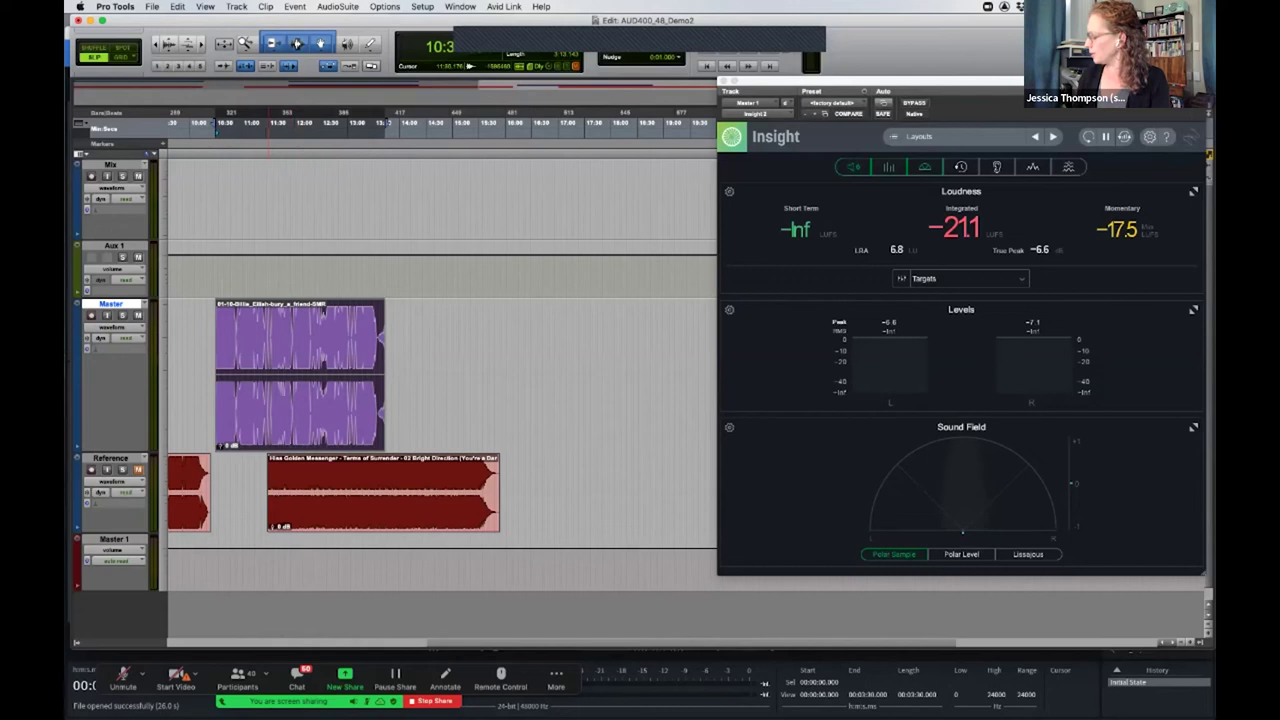
{"action": "key", "text": "space"}
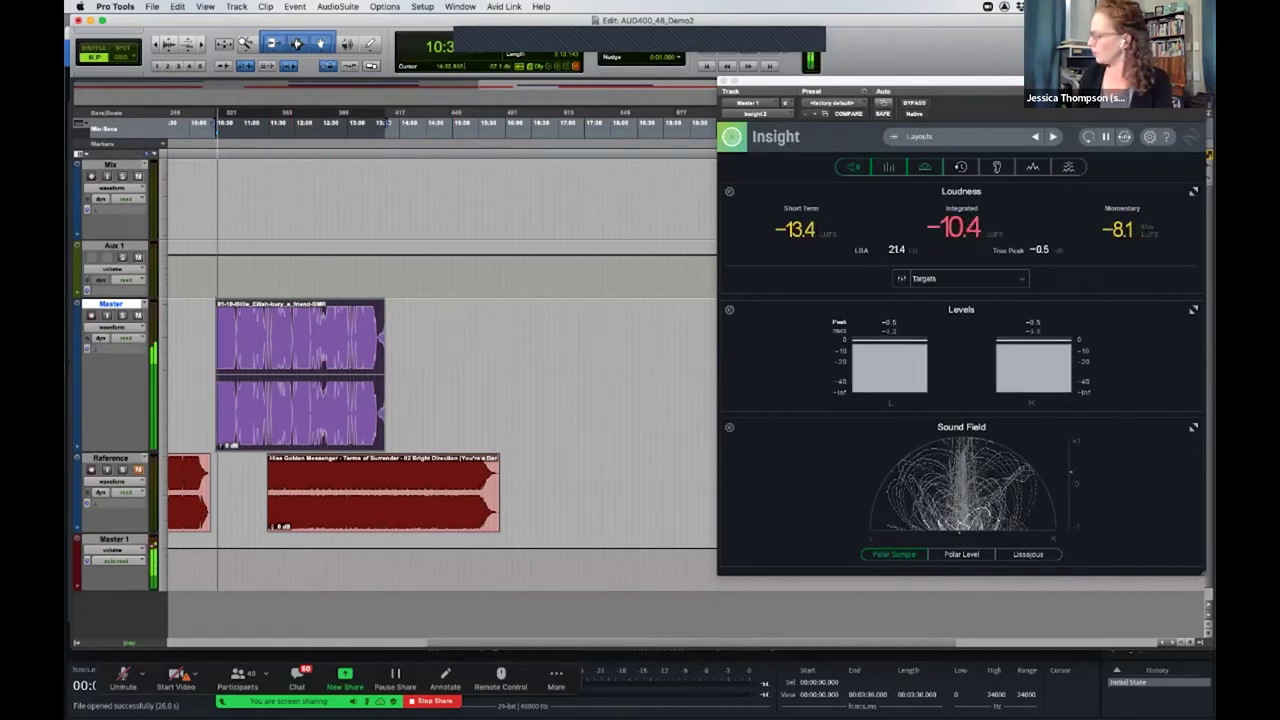
Move the CharliXCX Boys clip from the Reference track to the Master track, after the Billie Eilish clip
{"action": "scroll", "coordinate": [322, 312], "scroll_direction": "left", "scroll_amount": 5}
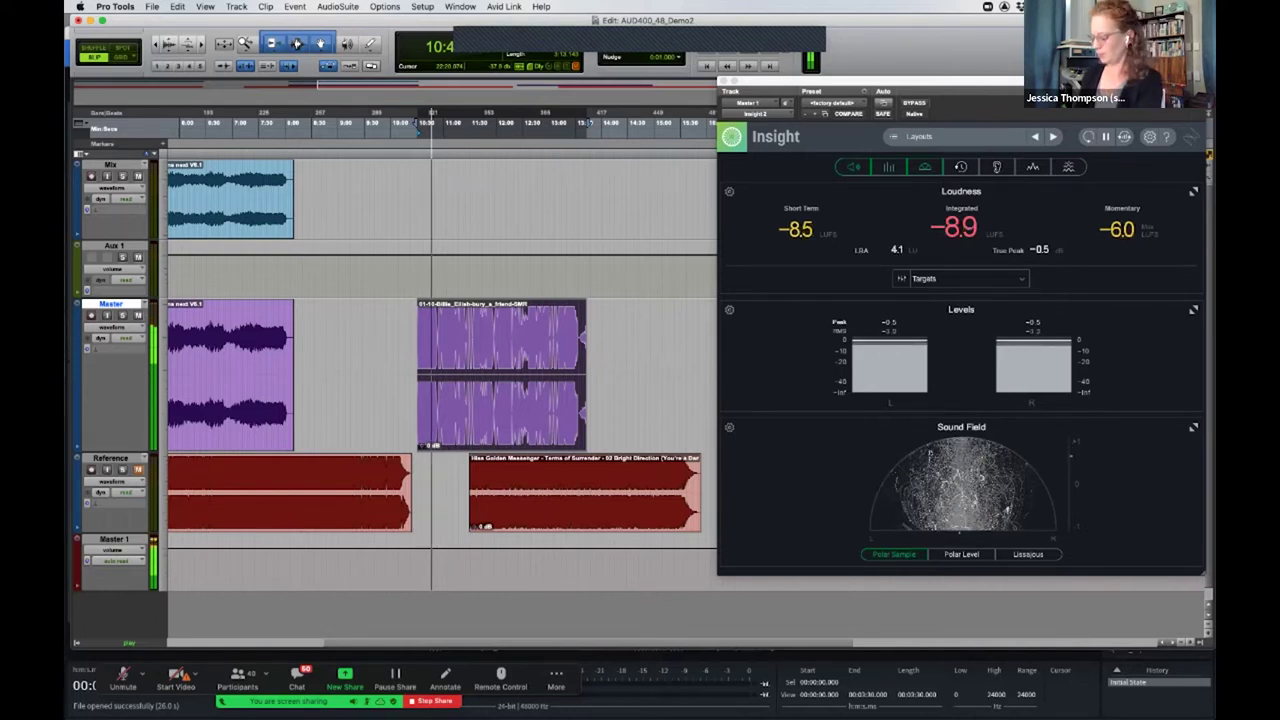
{"action": "key", "text": "super+bracketleft"}
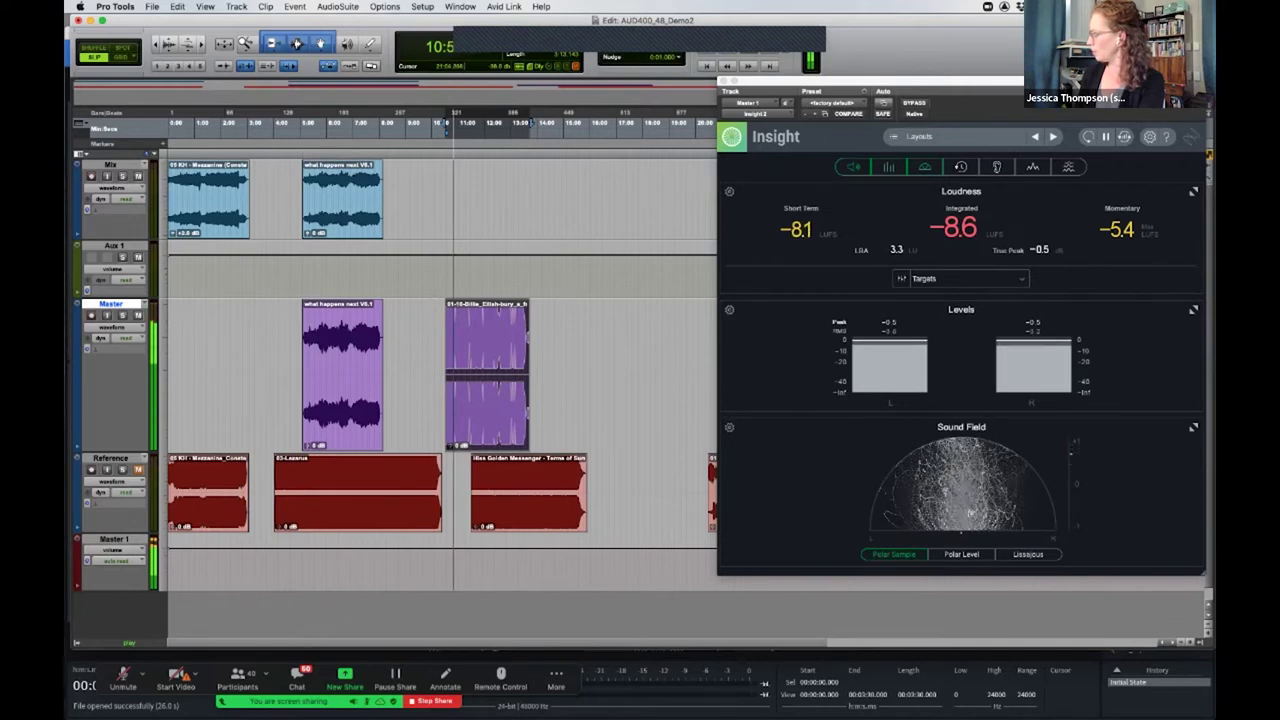
{"action": "left_click_drag", "start_coordinate": [629, 375], "coordinate": [589, 375]}
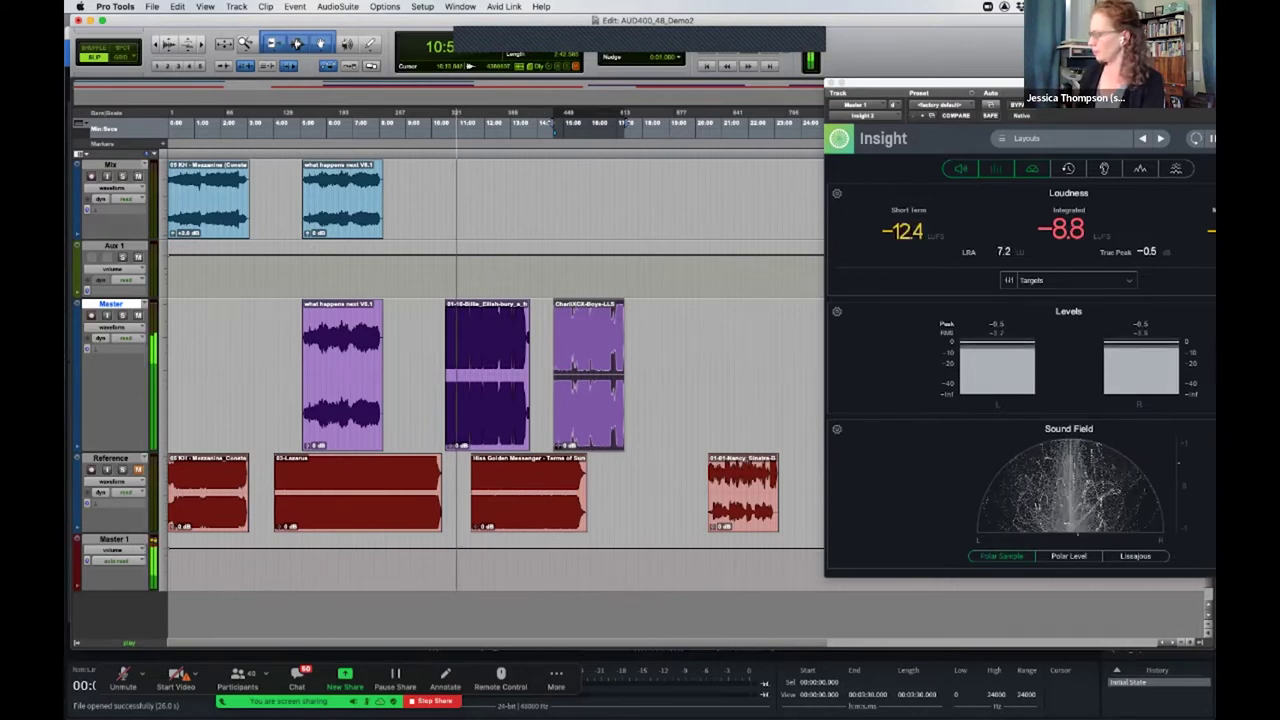
Play the what happens next V6.1 clip on the Master track from about 5:41 to compare its loudness with the Billie Eilish clip
{"action": "left_click", "coordinate": [296, 44]}
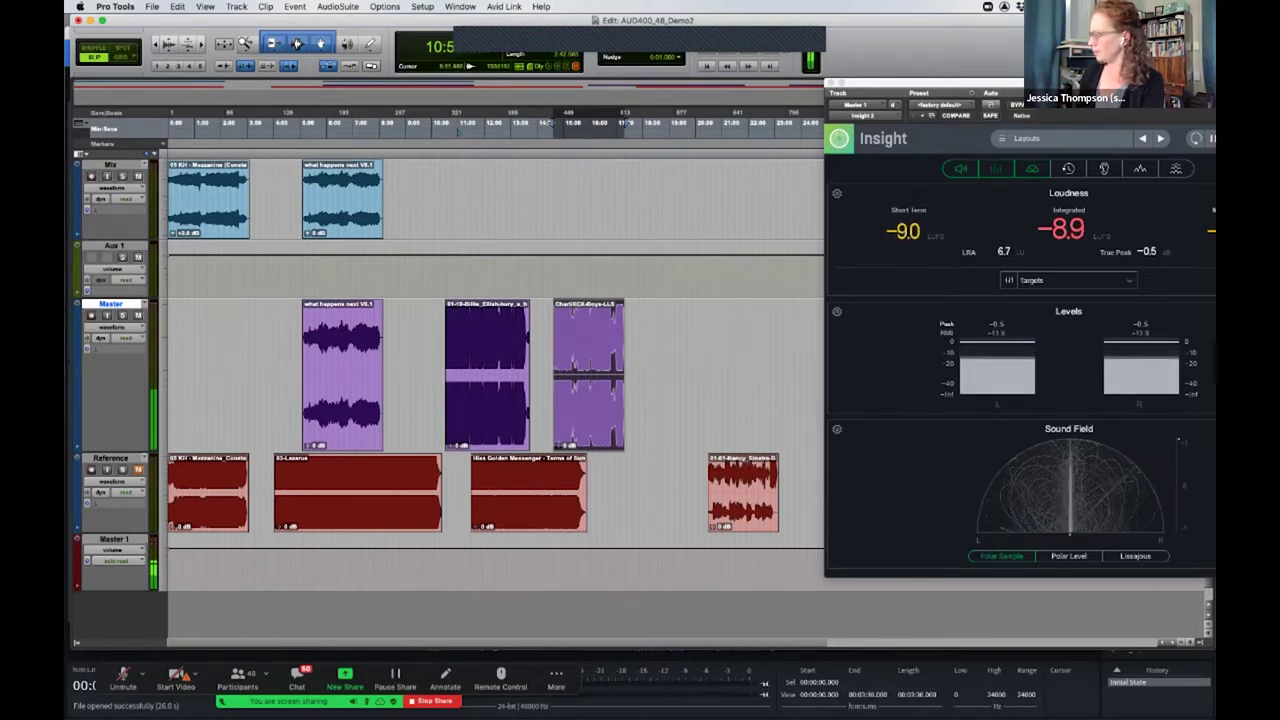
{"action": "left_click", "coordinate": [296, 44]}
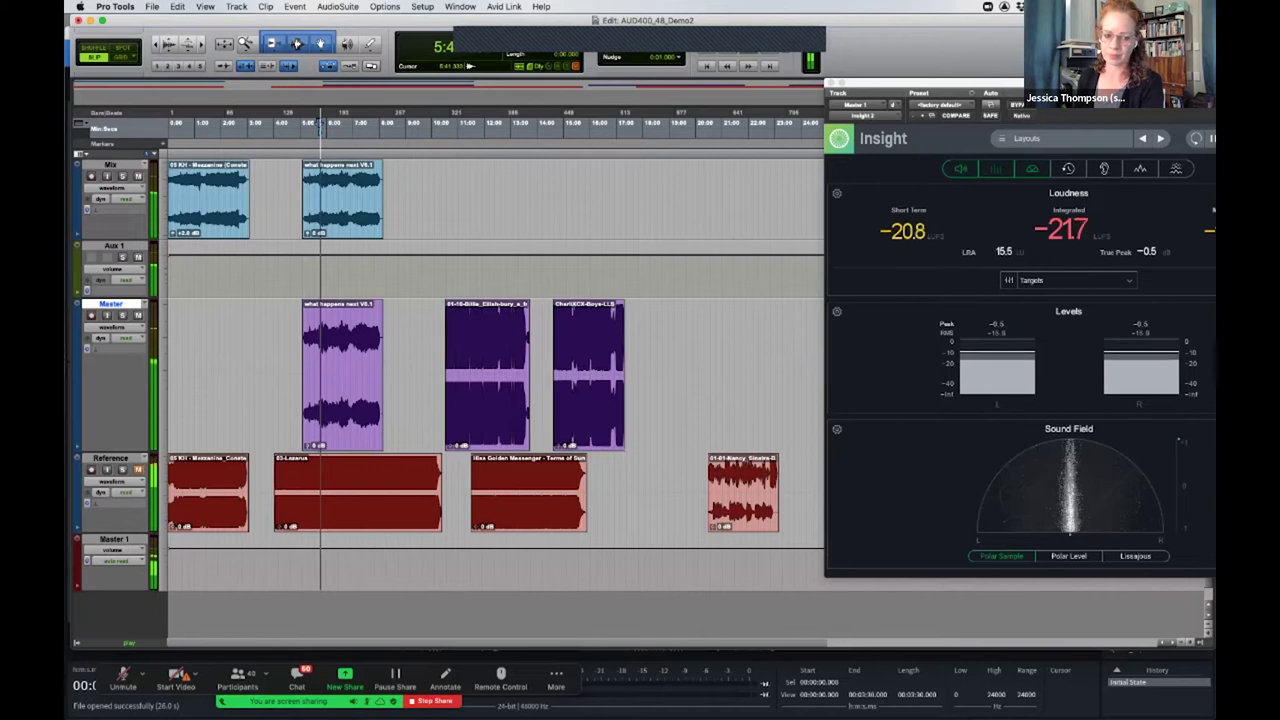
{"action": "key", "text": "space"}
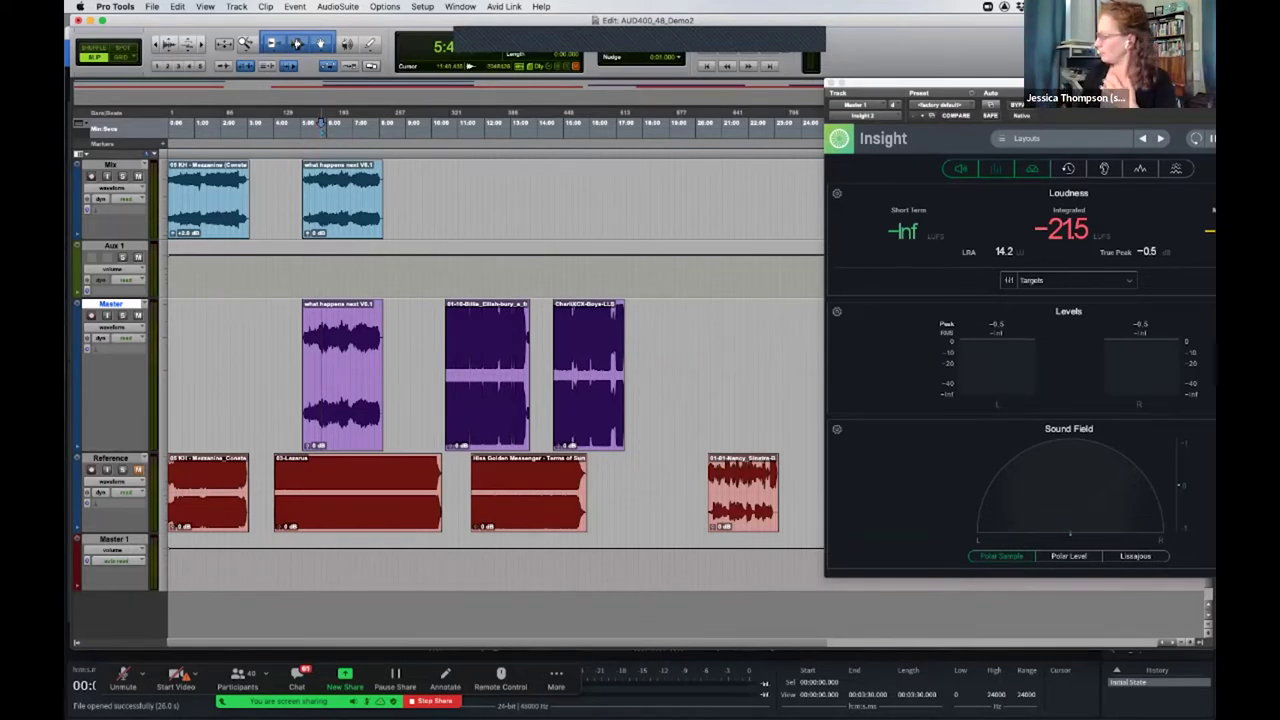
Select the CharliXCX Boys clip on the Master track, play it to measure its loudness in Insight, and stop playback
{"action": "left_click", "coordinate": [588, 375]}
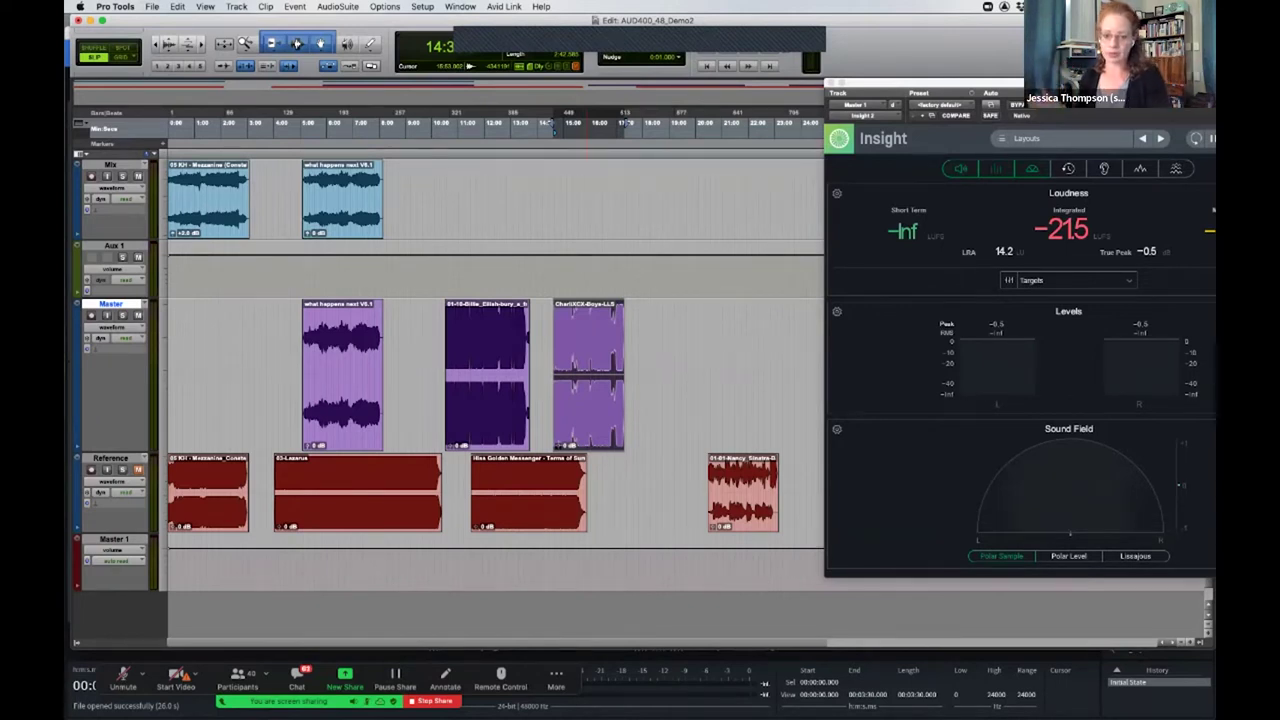
{"action": "key", "text": "space"}
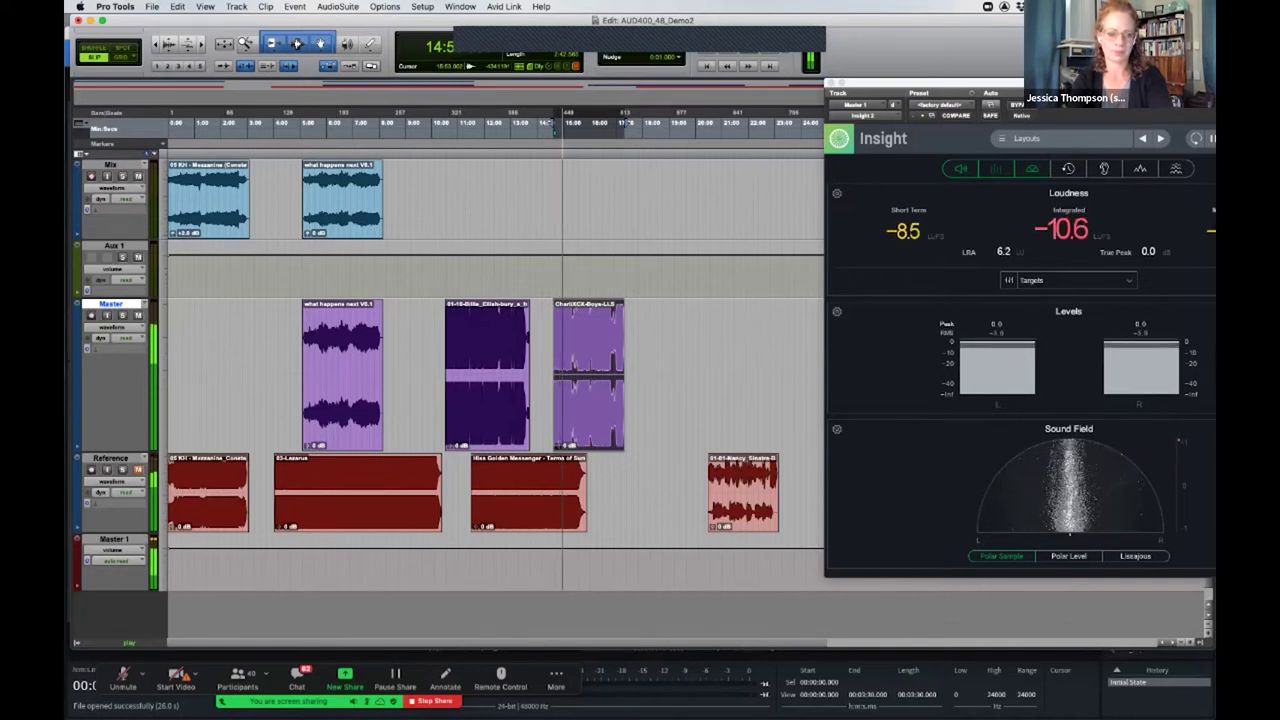
{"action": "key", "text": "space"}
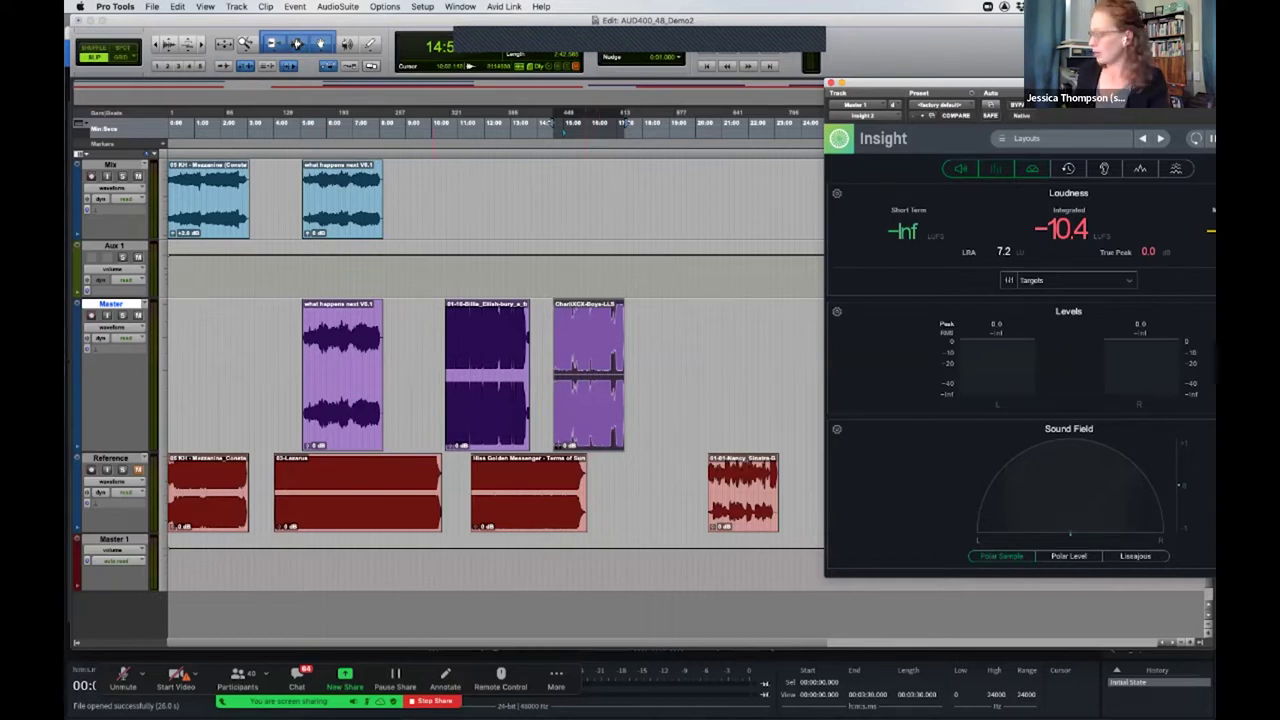
Insert the stereo FabFilter Pro-L 2 limiter in the fifth insert slot of the Aux 1 track
{"action": "left_click", "coordinate": [328, 122]}
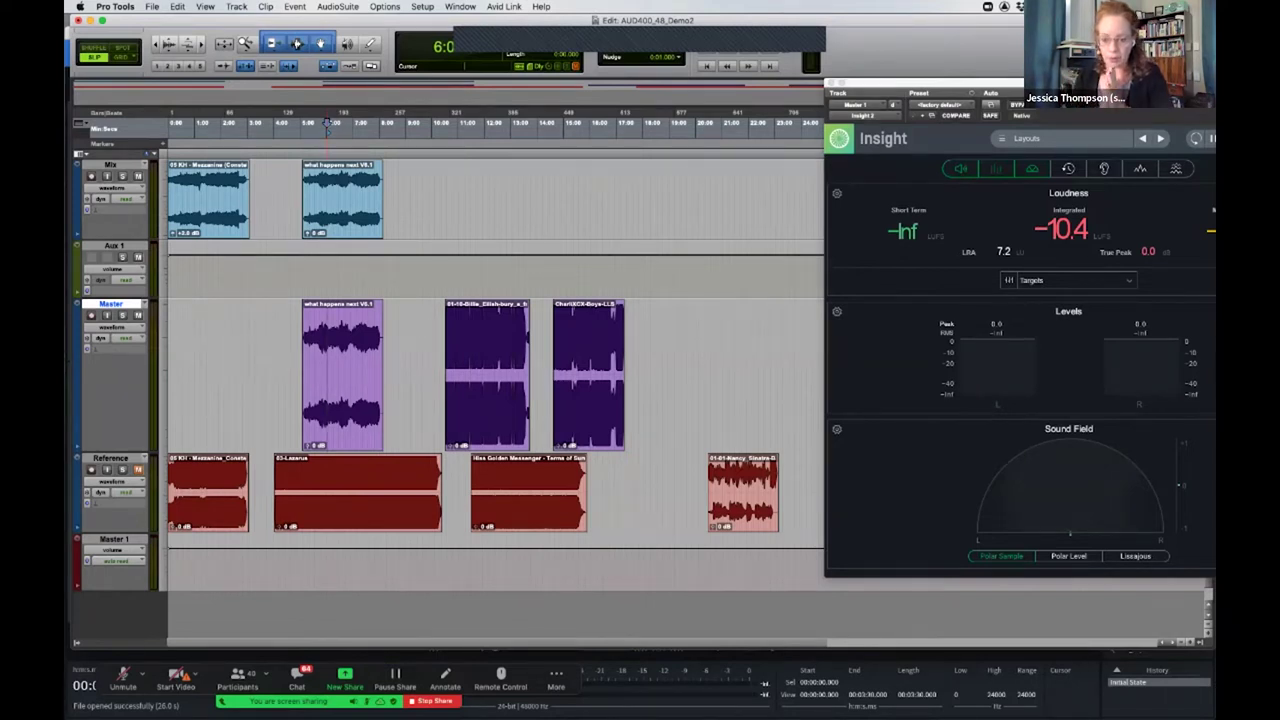
{"action": "key", "text": "super+equal"}
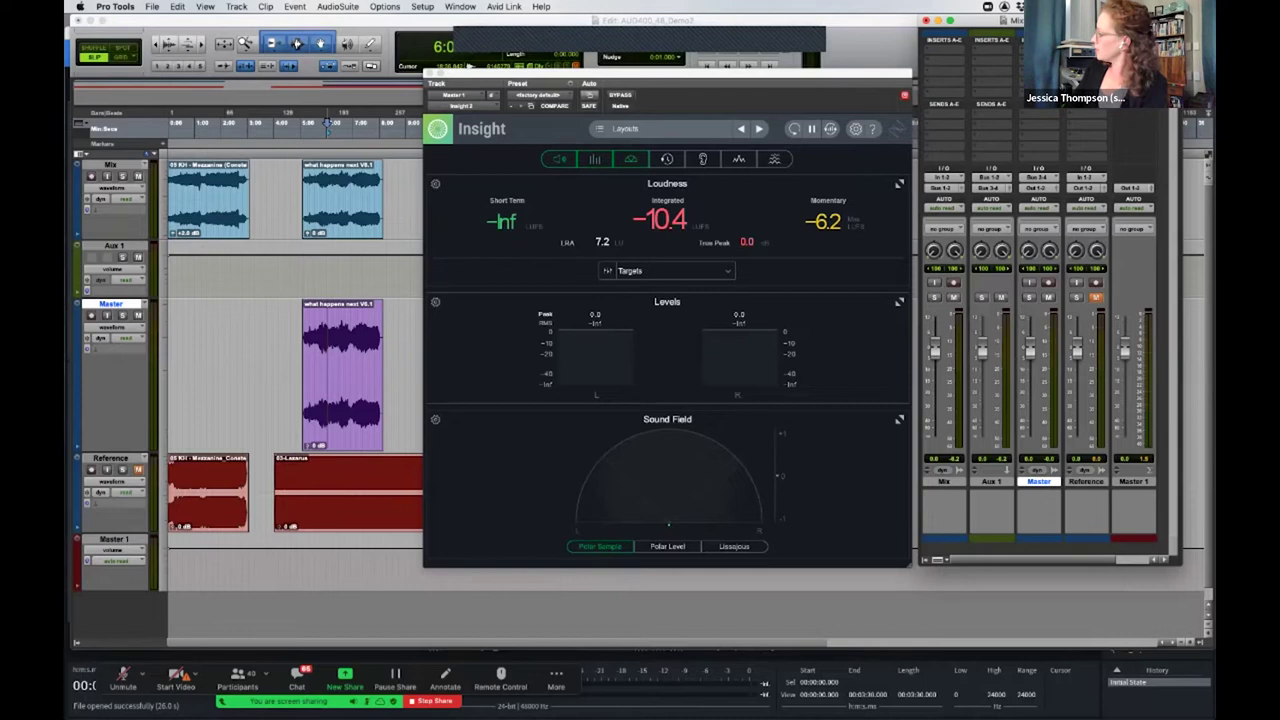
{"action": "left_click", "coordinate": [992, 52]}
{"action": "mouse_move", "coordinate": [1010, 92]}
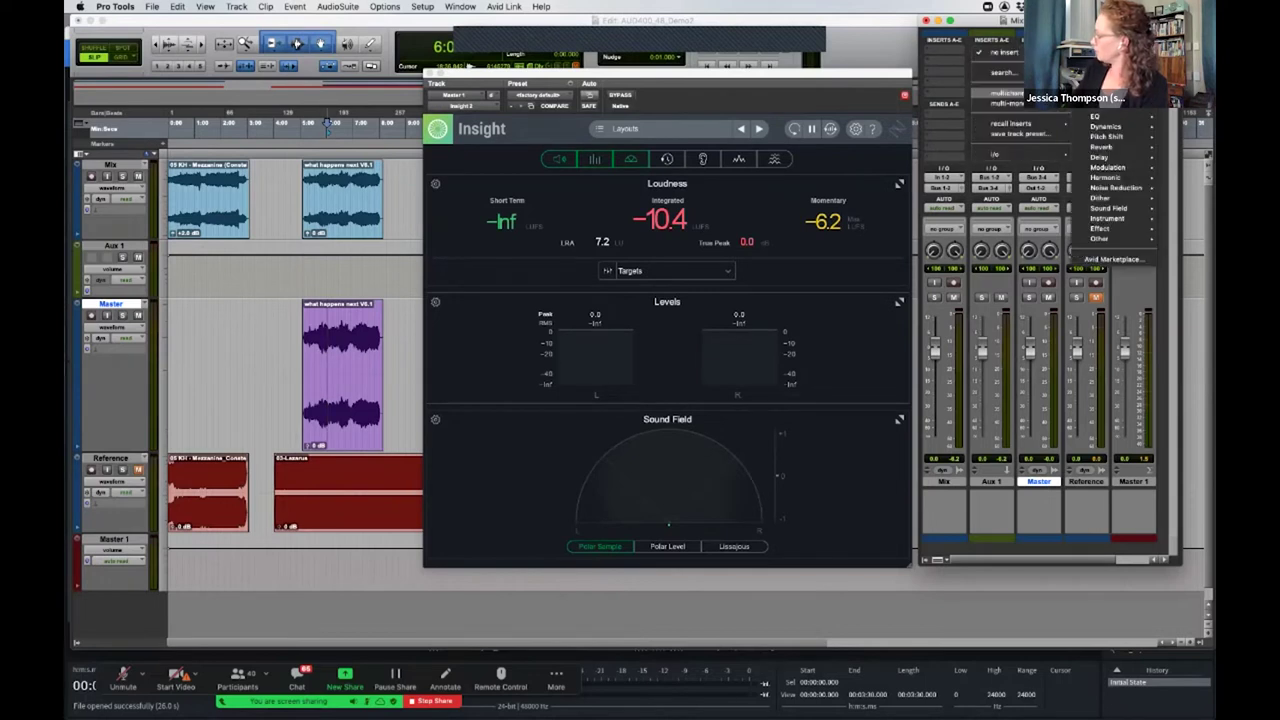
{"action": "mouse_move", "coordinate": [1105, 127]}
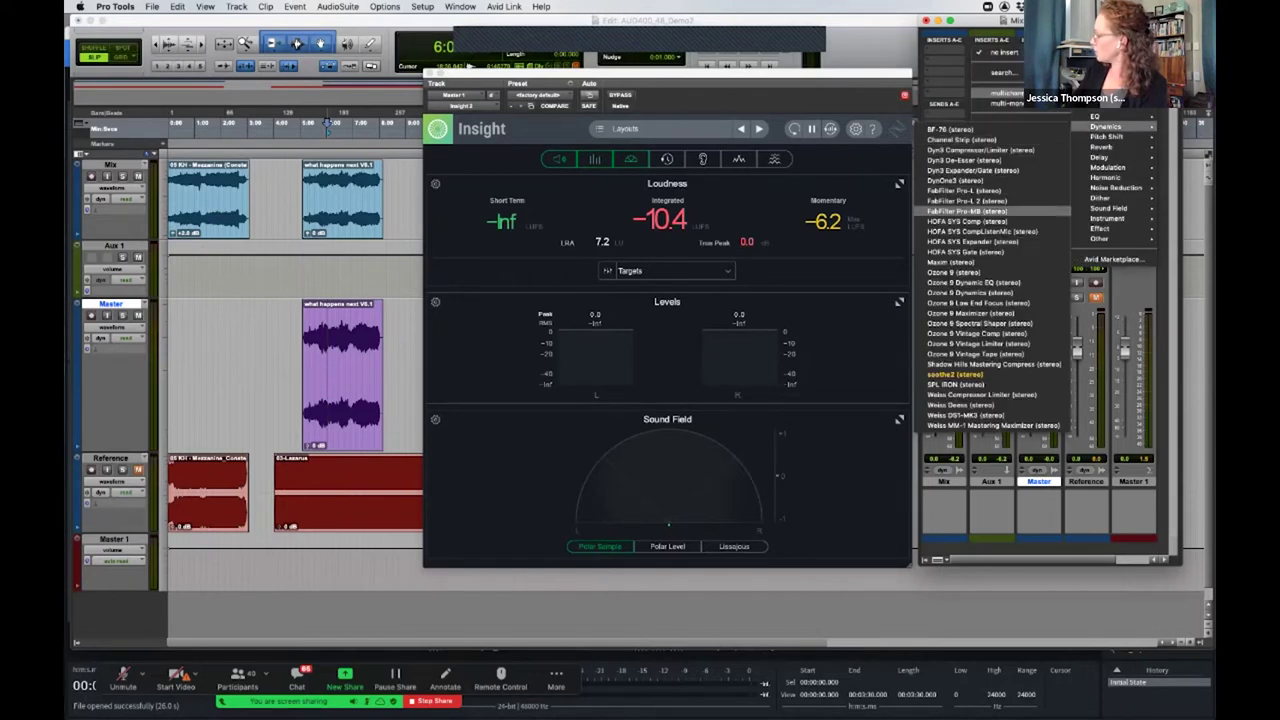
{"action": "left_click", "coordinate": [966, 201]}
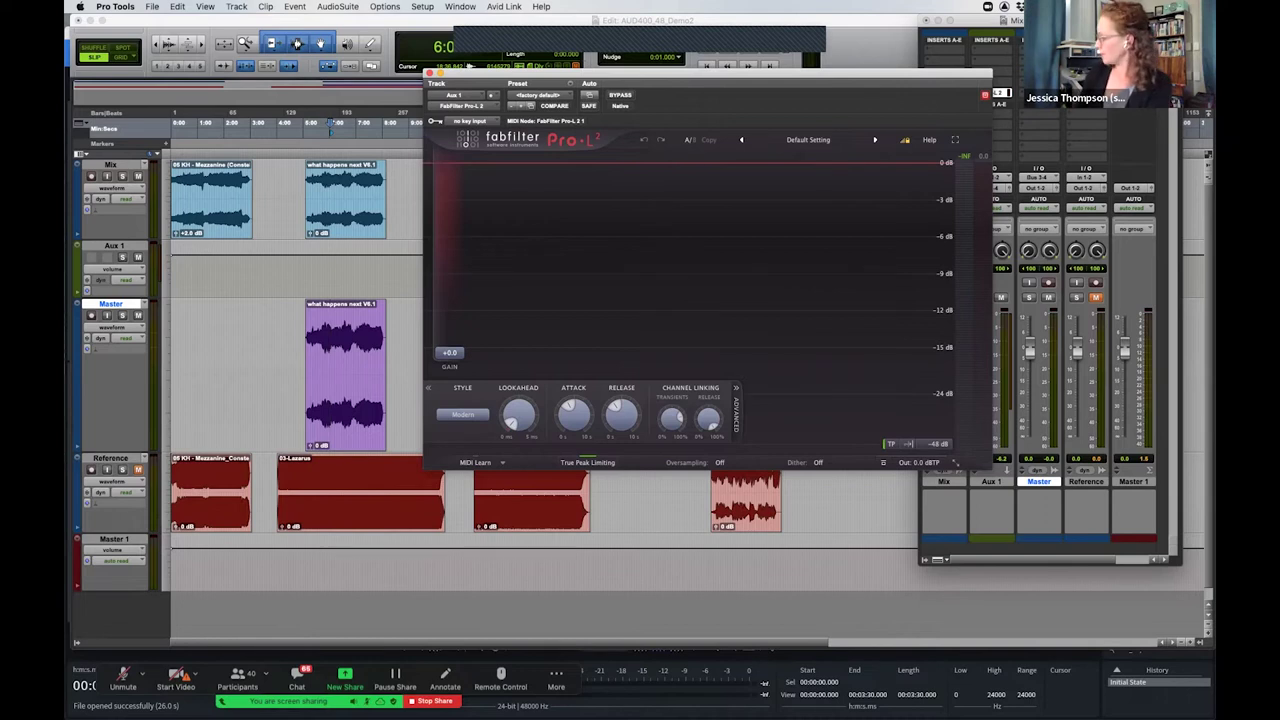
Set the Pro-L 2 output level to -0.5 dBTP and its gain to +1.7
{"action": "mouse_move", "coordinate": [920, 440]}
{"action": "left_click_drag", "start_coordinate": [920, 430], "coordinate": [920, 440]}
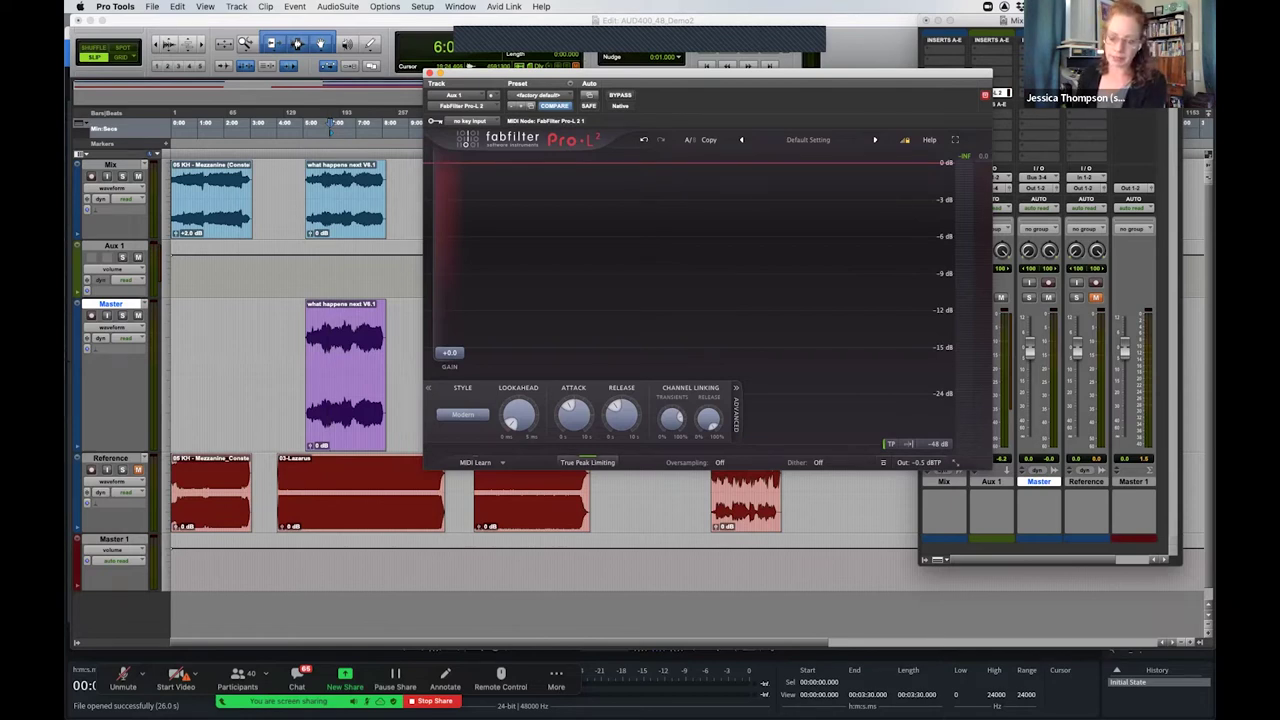
{"action": "mouse_move", "coordinate": [587, 462]}
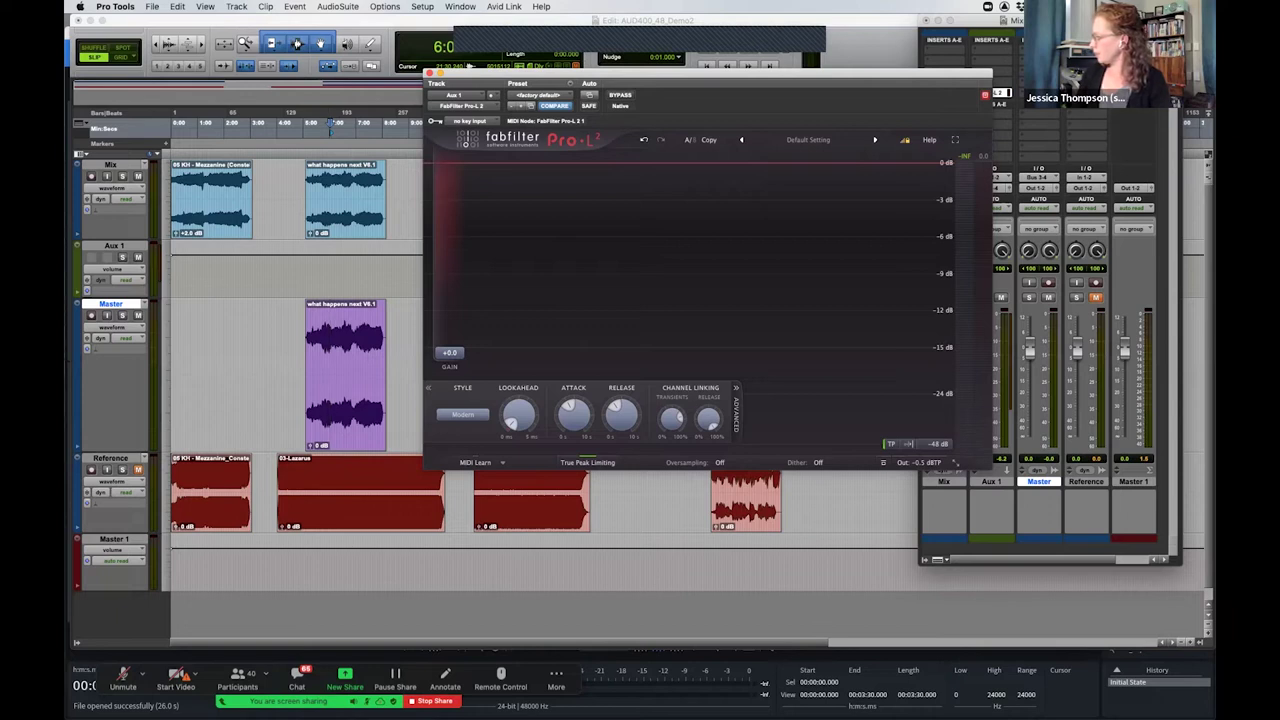
{"action": "left_click_drag", "start_coordinate": [449, 352], "coordinate": [449, 341]}
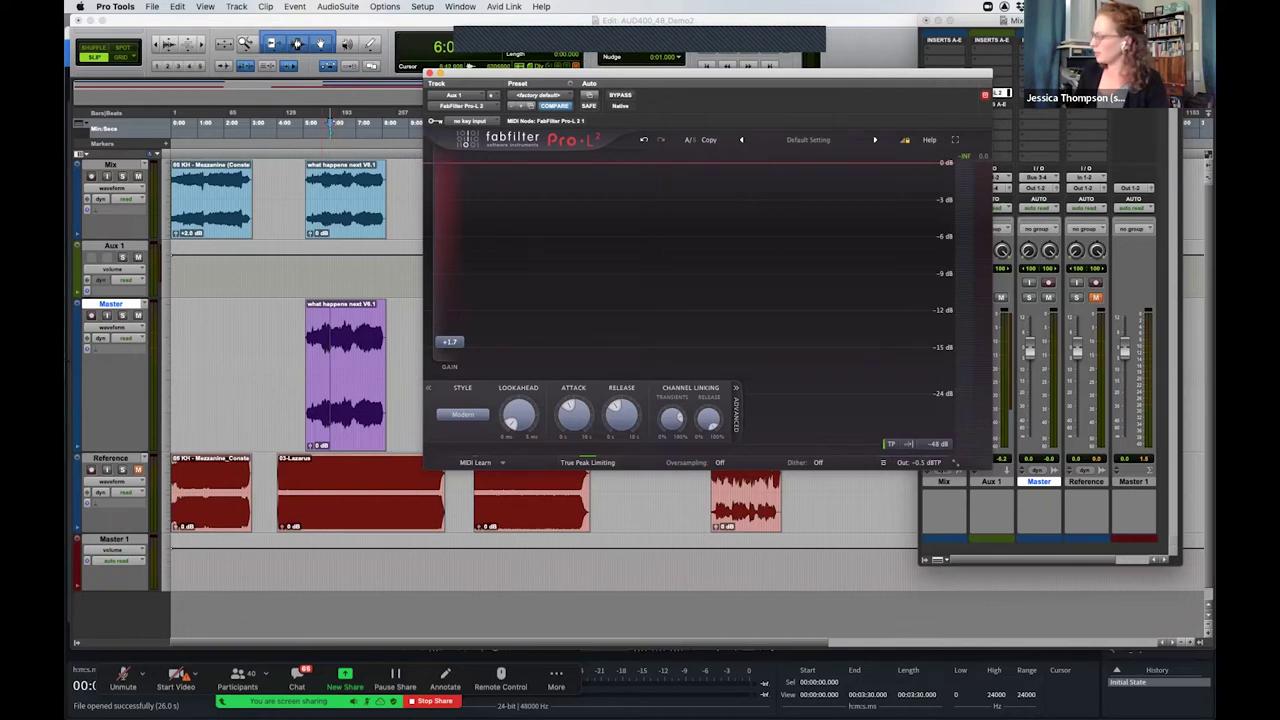
Audition the limited mix, select a passage of about 18.8 seconds in the what happens next V6.1 clip on the Master track, and play it
{"action": "key", "text": "super+equal"}
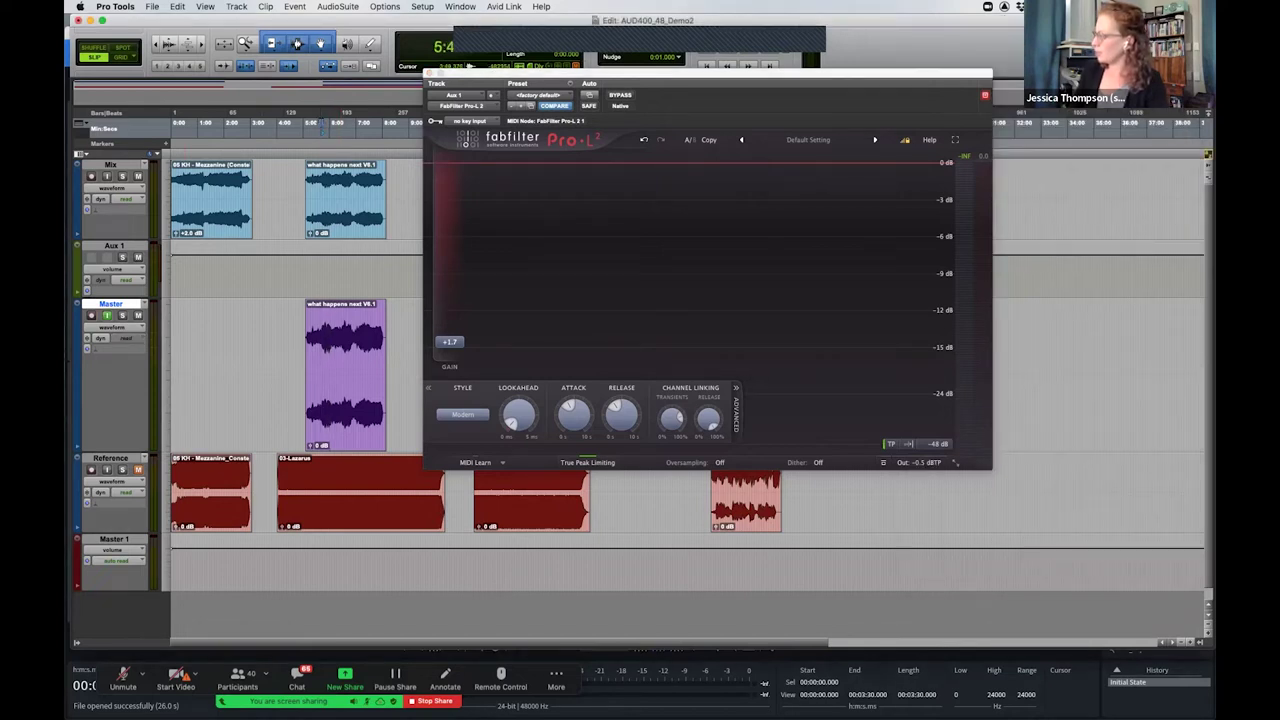
{"action": "key", "text": "space"}
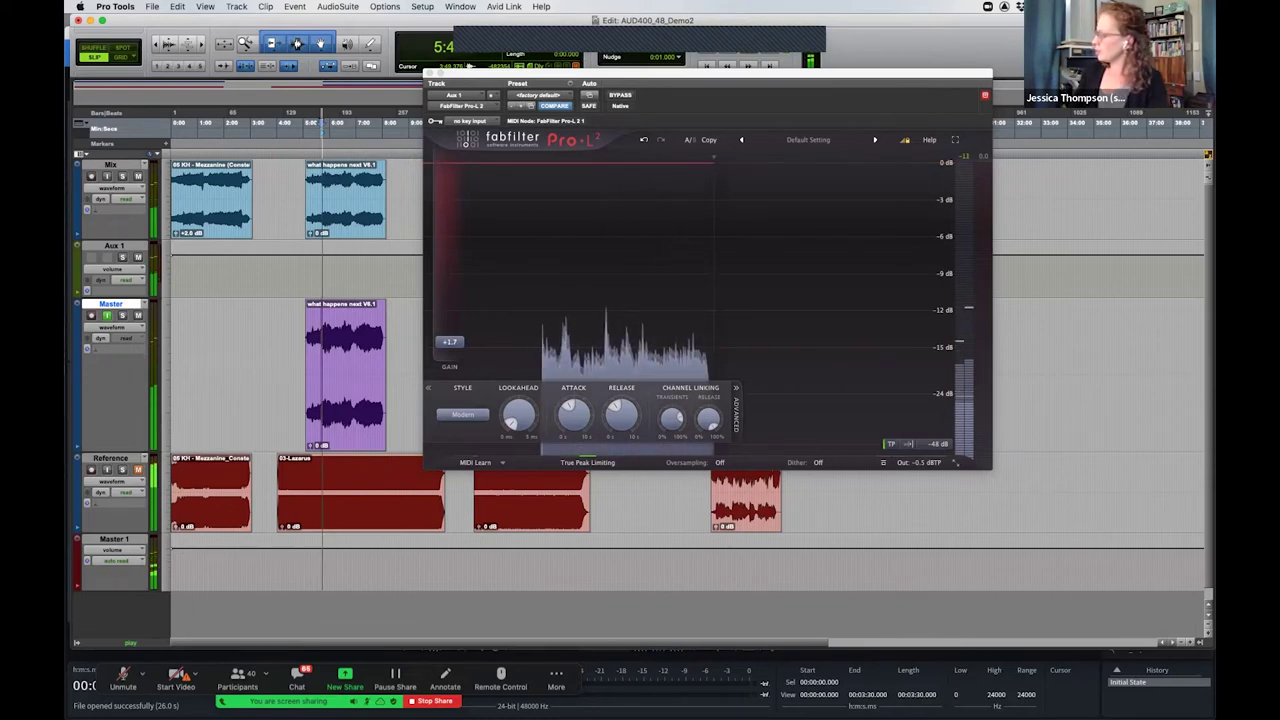
{"action": "key", "text": "super+bracketright"}
{"action": "key", "text": "super+bracketright"}
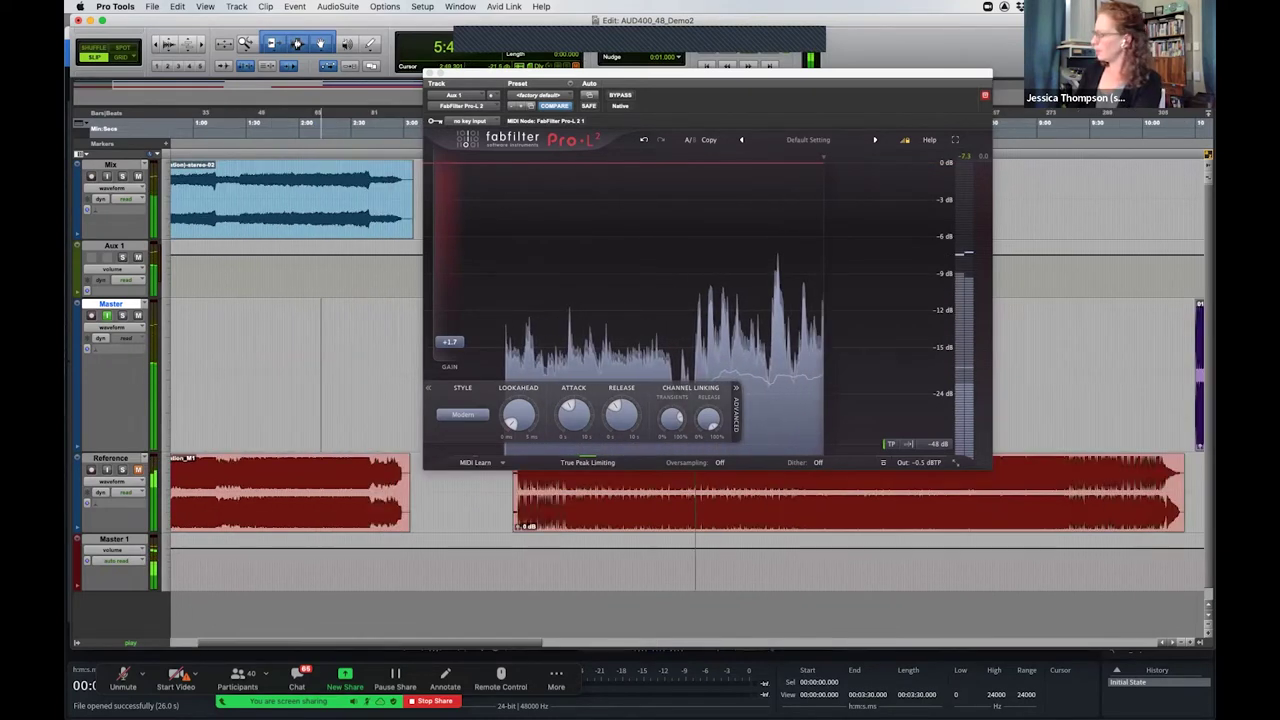
{"action": "key", "text": "super+w"}
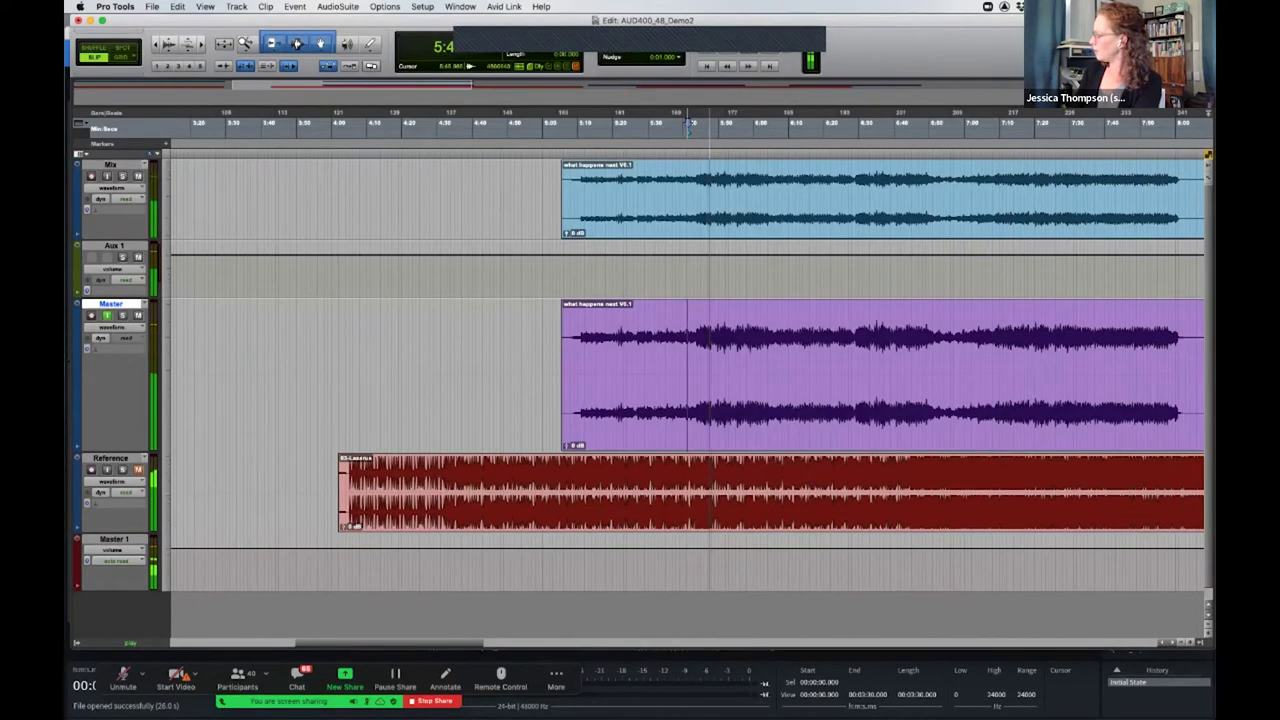
{"action": "left_click_drag", "start_coordinate": [696, 124], "coordinate": [766, 124]}
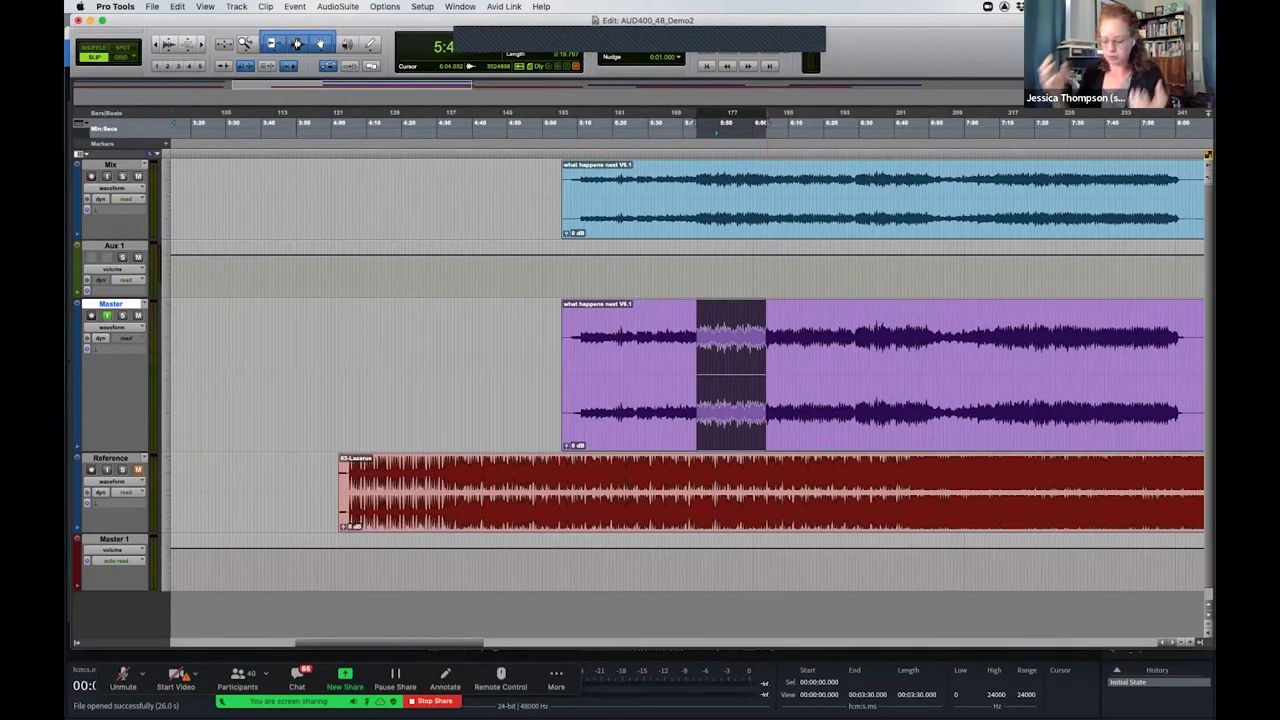
{"action": "key", "text": "space"}
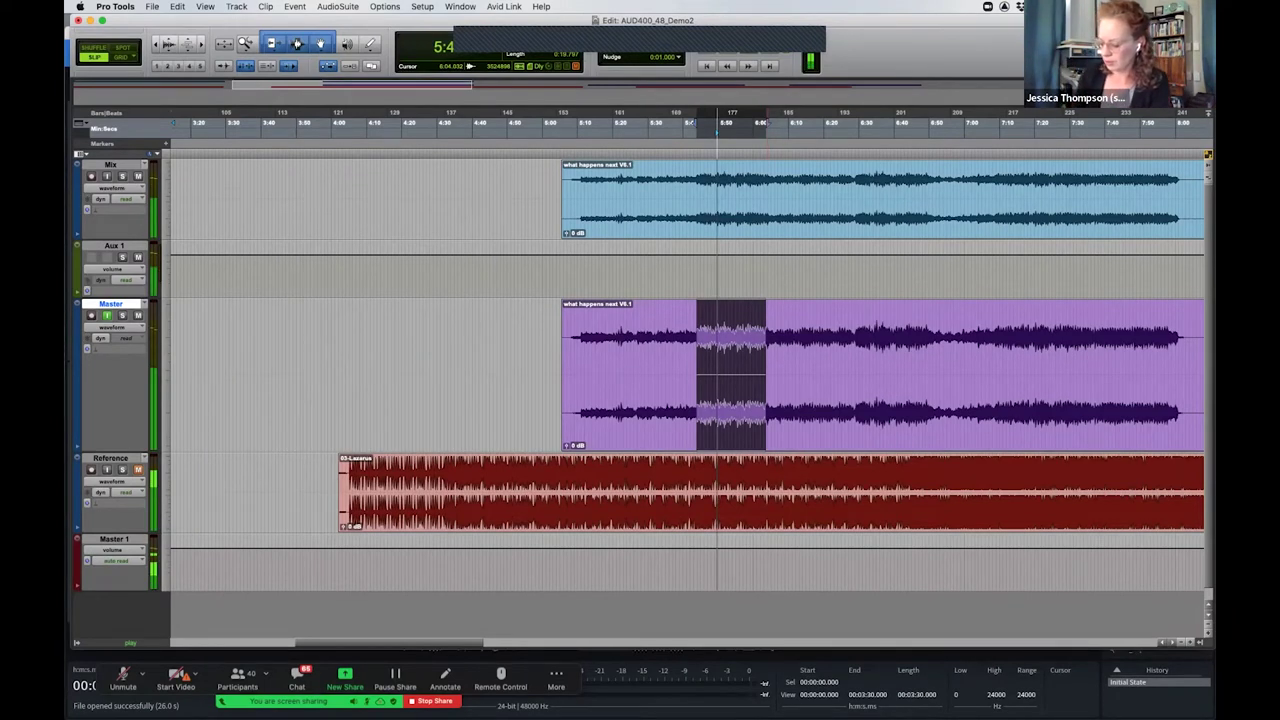
Insert the stereo SPL IRON compressor in the Mix track's first insert slot and move its window clear of the mixer channels
{"action": "key", "text": "super+equal"}
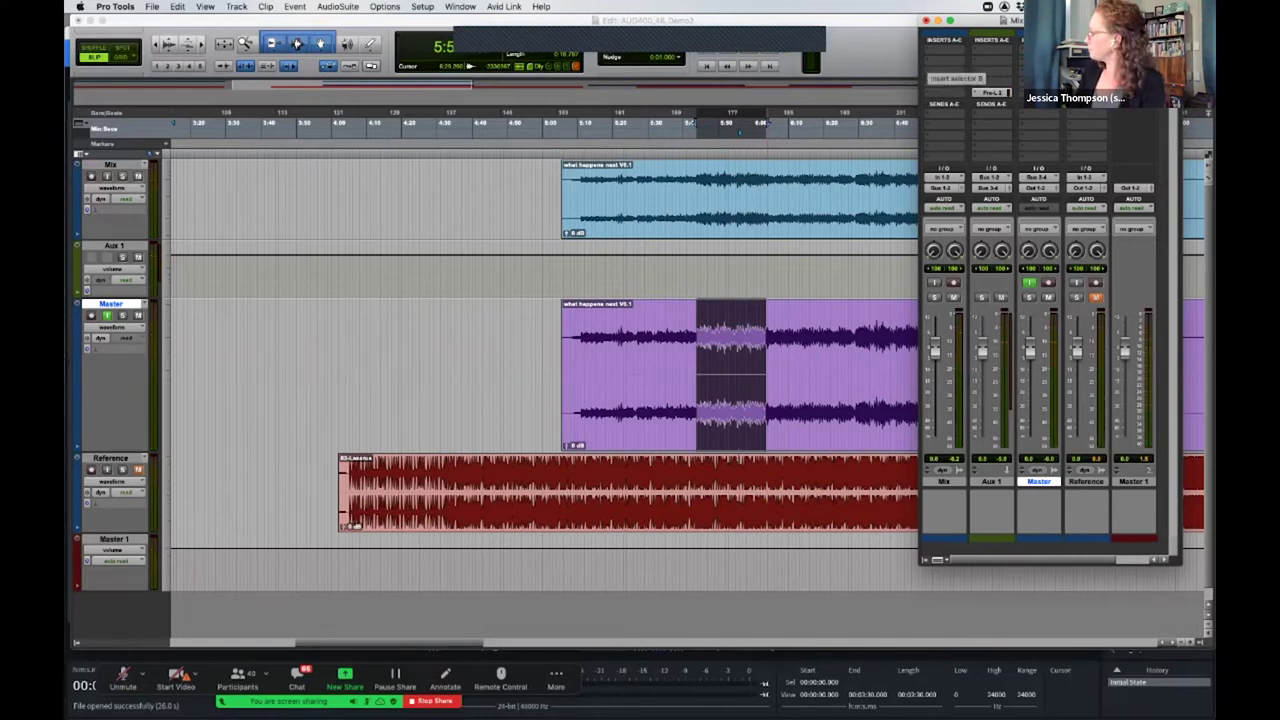
{"action": "left_click", "coordinate": [943, 67]}
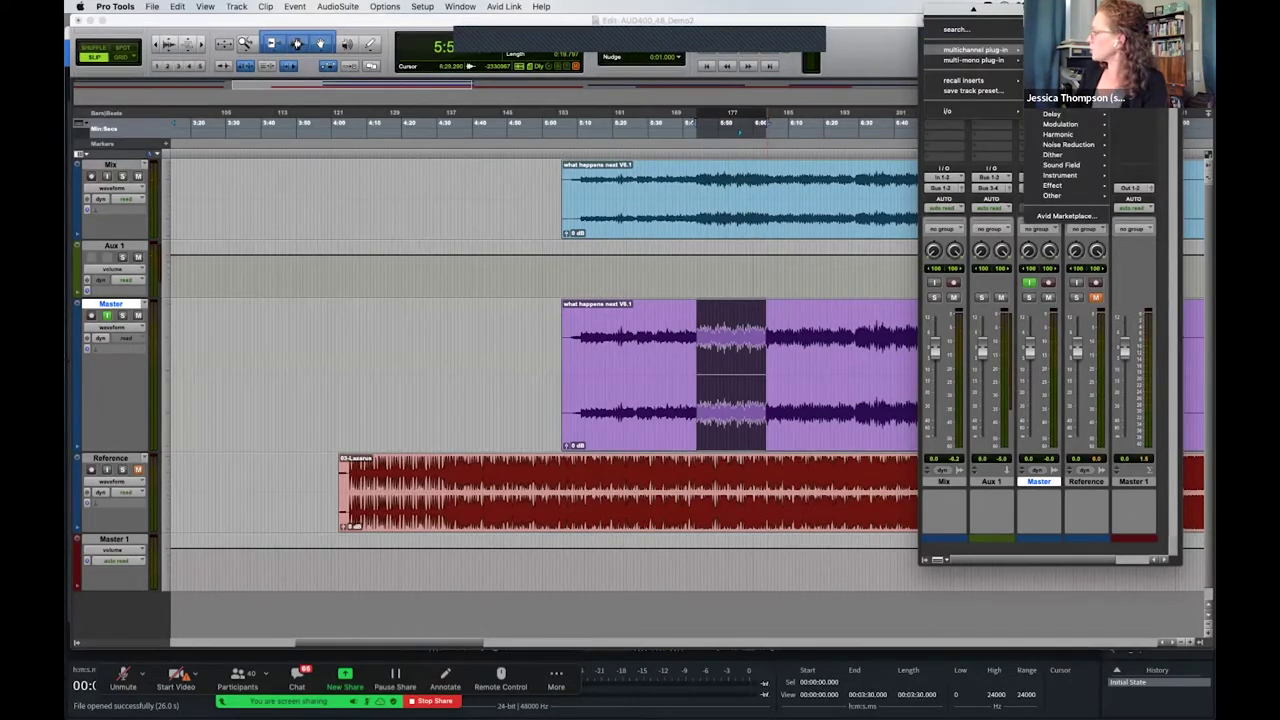
{"action": "mouse_move", "coordinate": [1060, 75]}
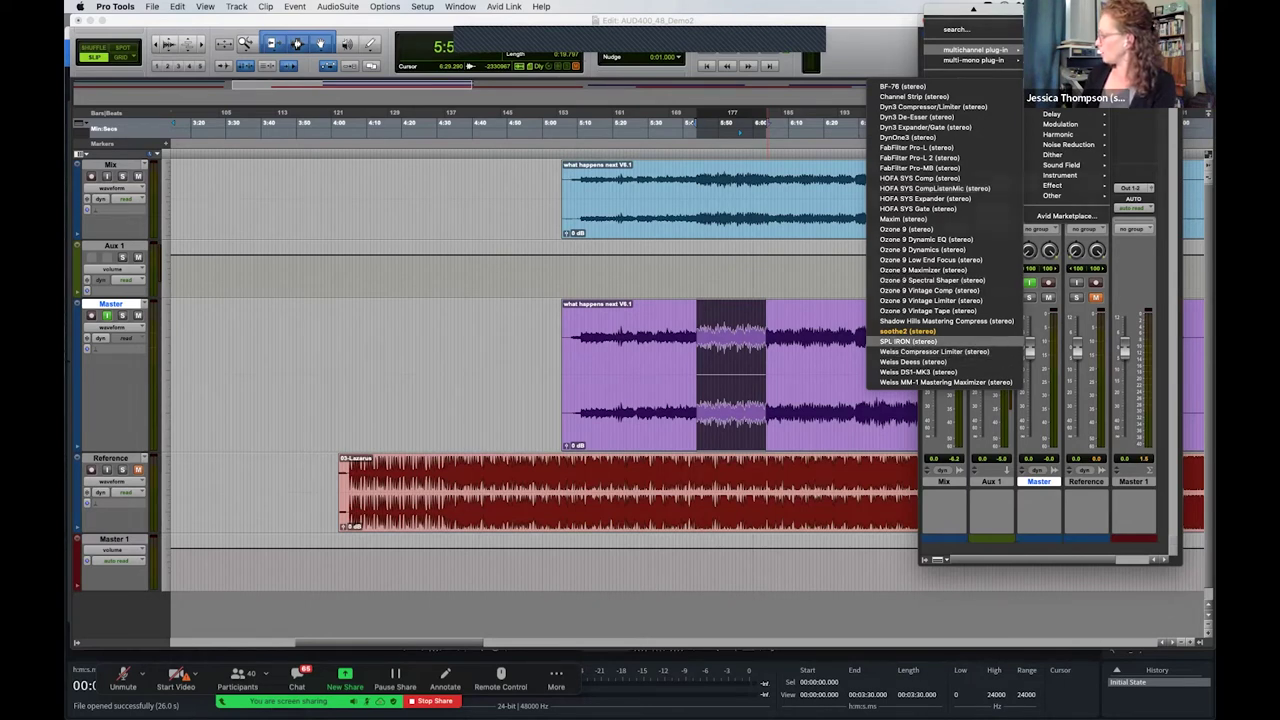
{"action": "key", "text": "Escape"}
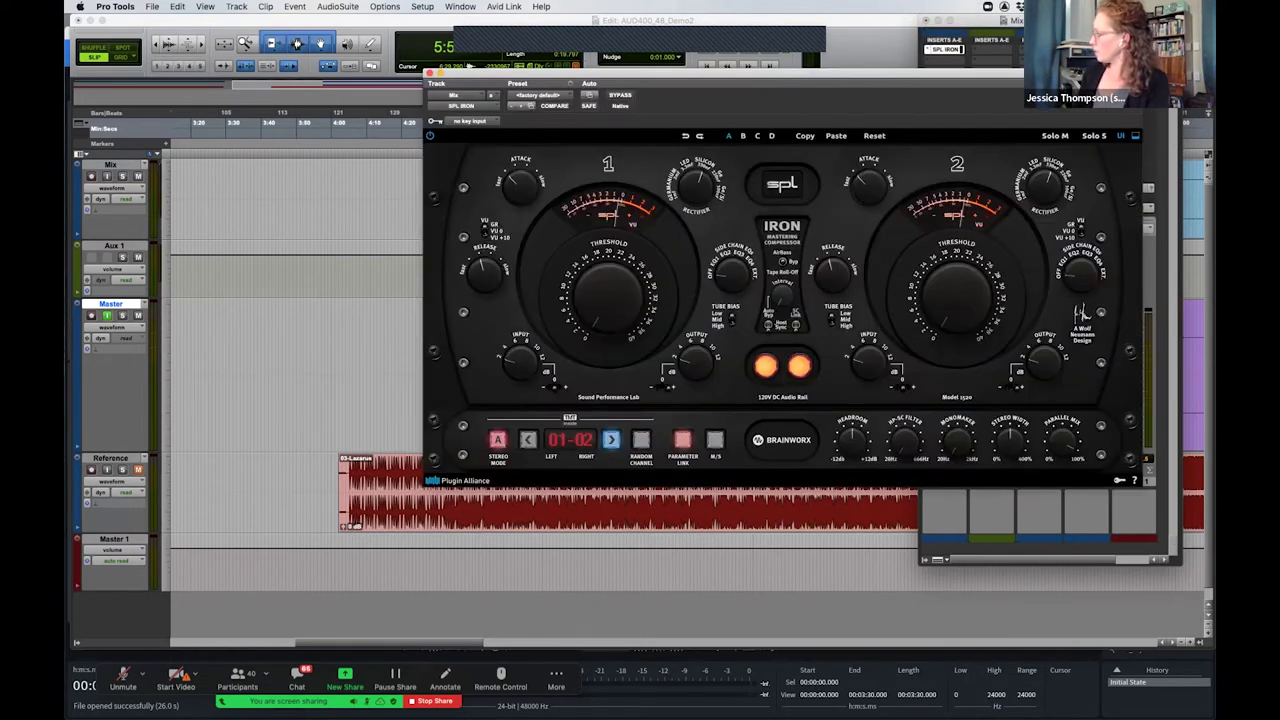
{"action": "left_click_drag", "start_coordinate": [700, 75], "coordinate": [437, 106]}
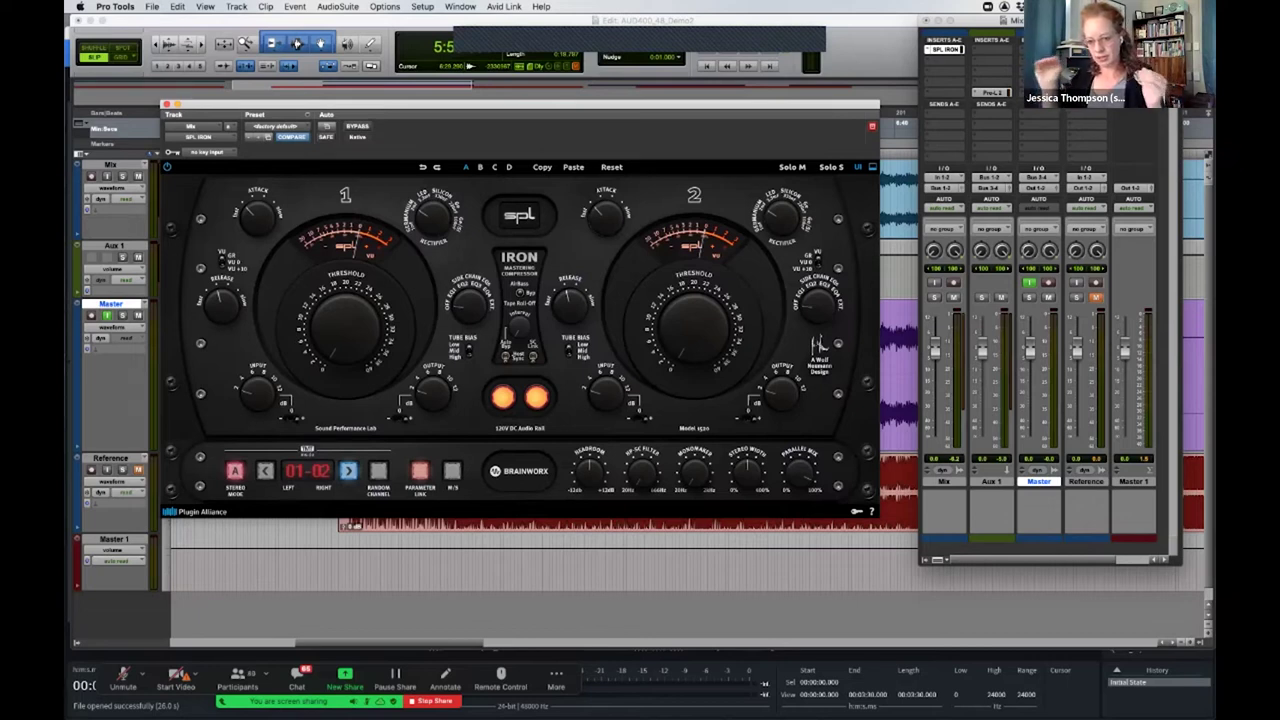
Play the selected passage and toggle input monitoring on the Master track to compare the processed signal with the recorded clip
{"action": "key", "text": "space"}
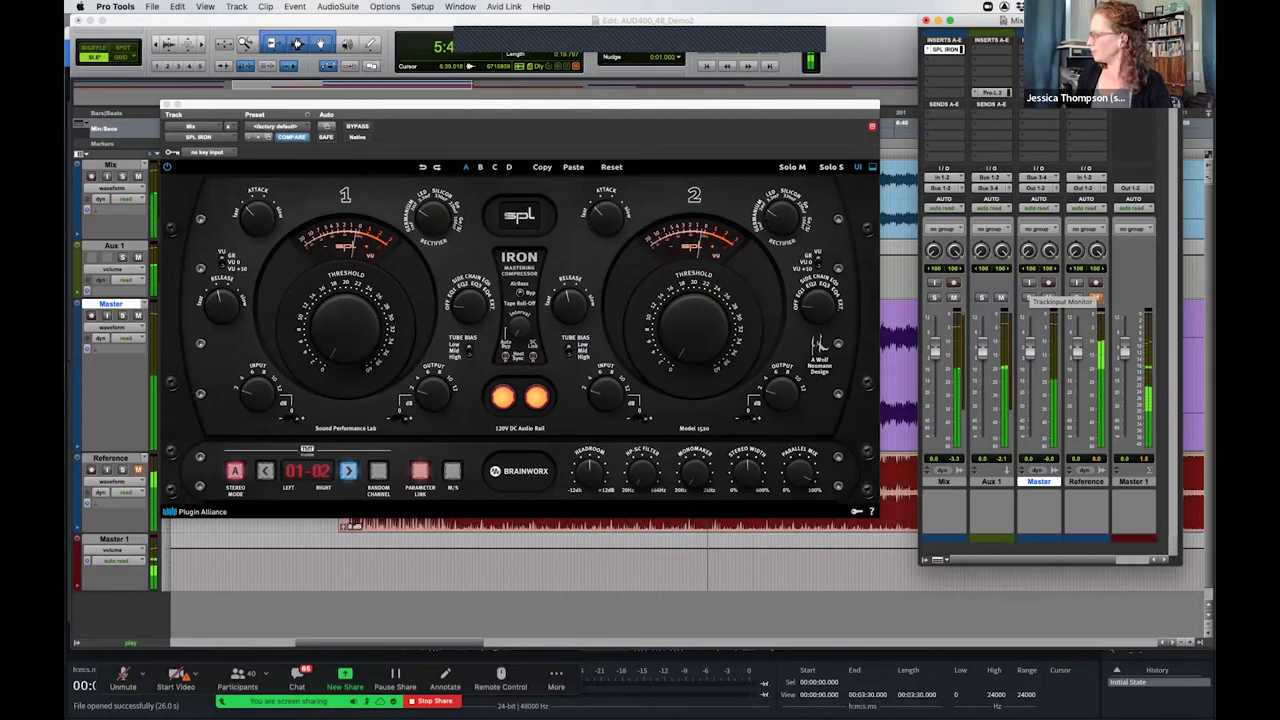
{"action": "left_click", "coordinate": [1029, 283]}
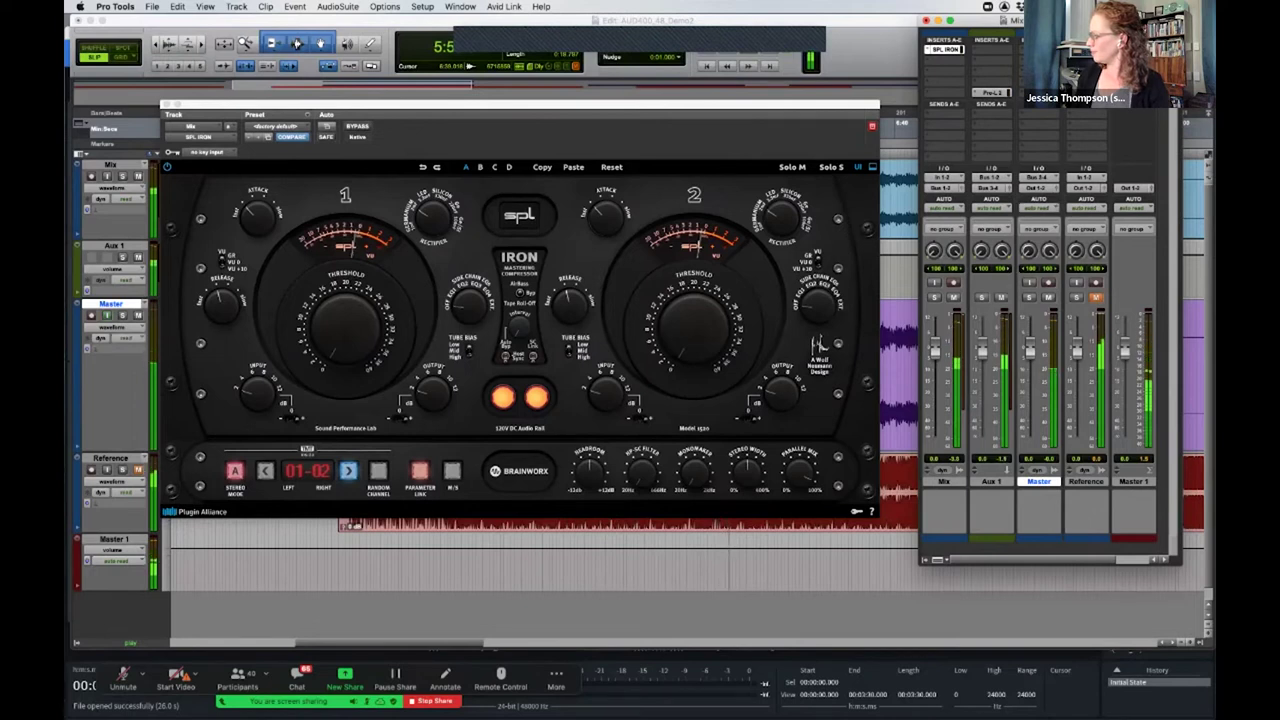
{"action": "key", "text": "shift+i"}
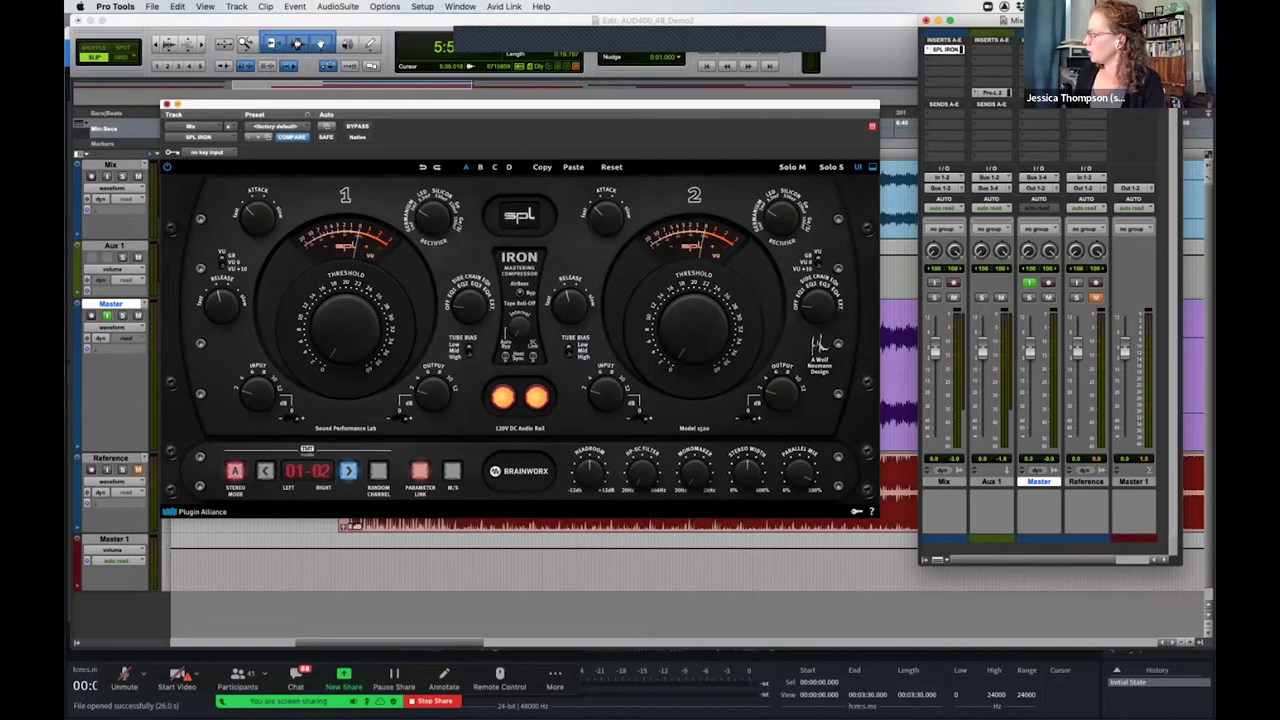
Close the SPL IRON window and play the selected passage to measure the processed mix's loudness in Insight
{"action": "left_click", "coordinate": [167, 104]}
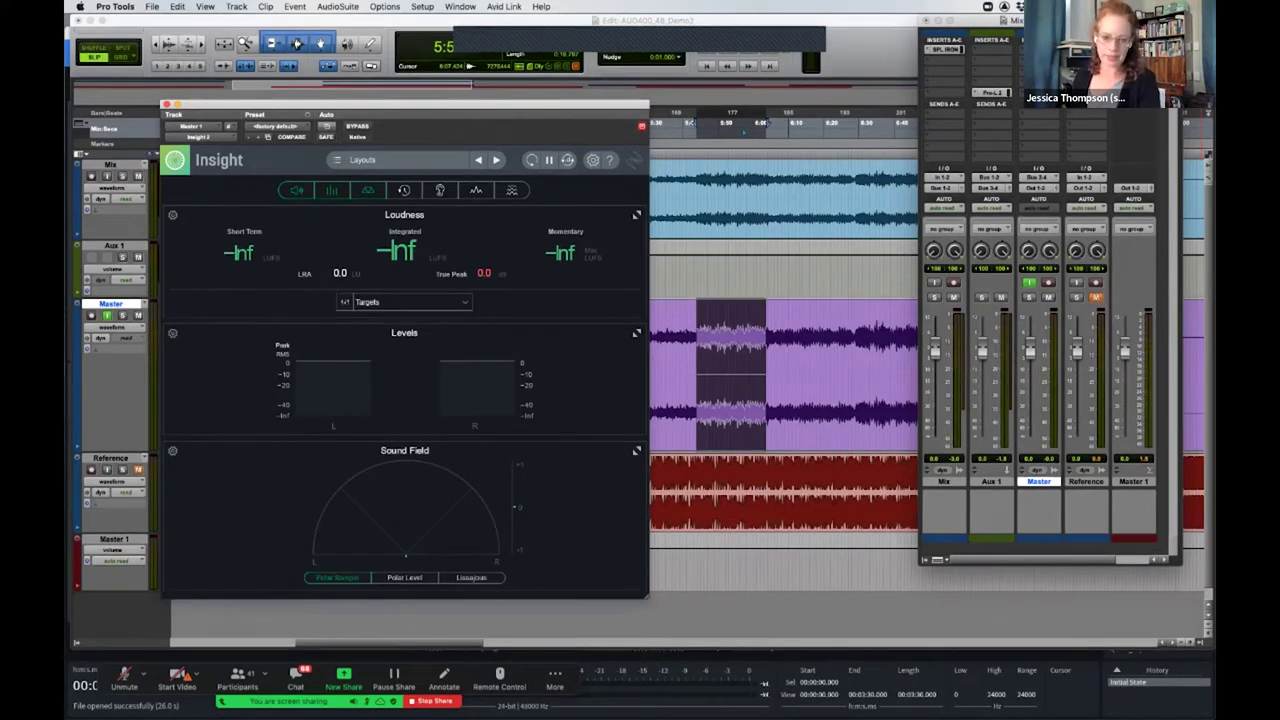
{"action": "left_click", "coordinate": [296, 43]}
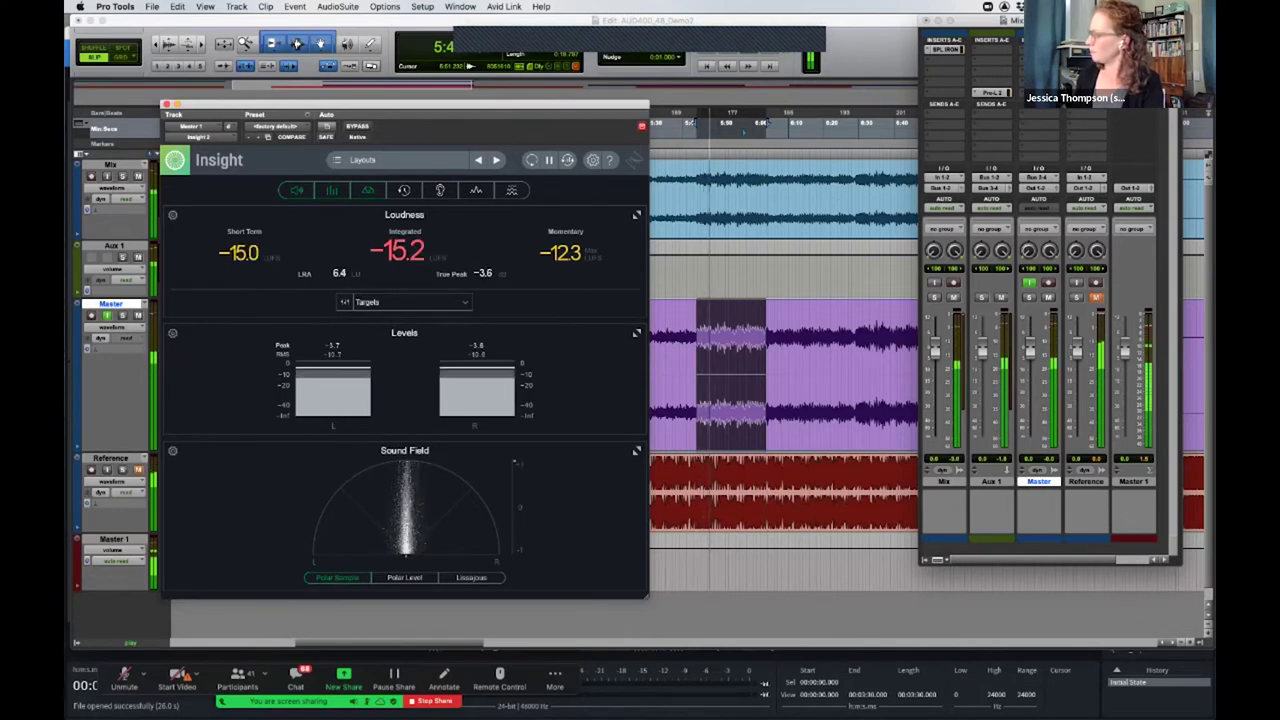
{"action": "key", "text": "space"}
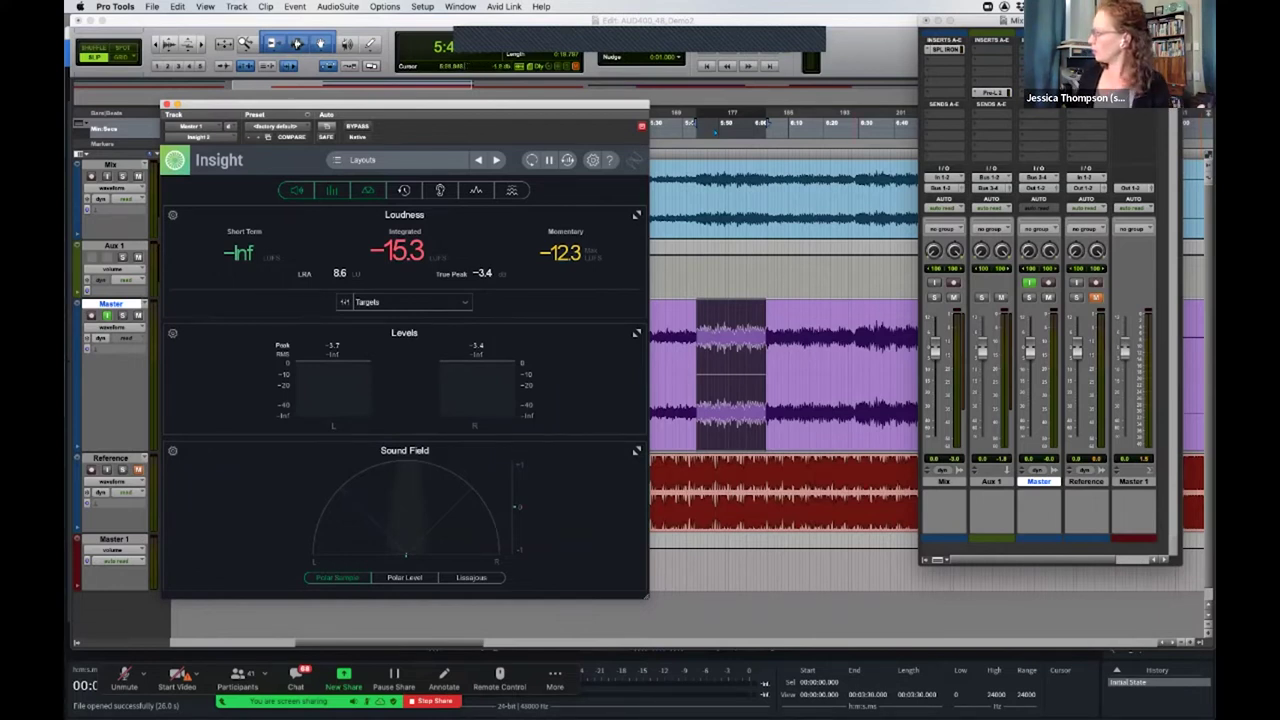
Insert the stereo FabFilter Pro-Q 3 equalizer on the Mix track, directly after SPL IRON
{"action": "left_click", "coordinate": [960, 60]}
{"action": "mouse_move", "coordinate": [1060, 86]}
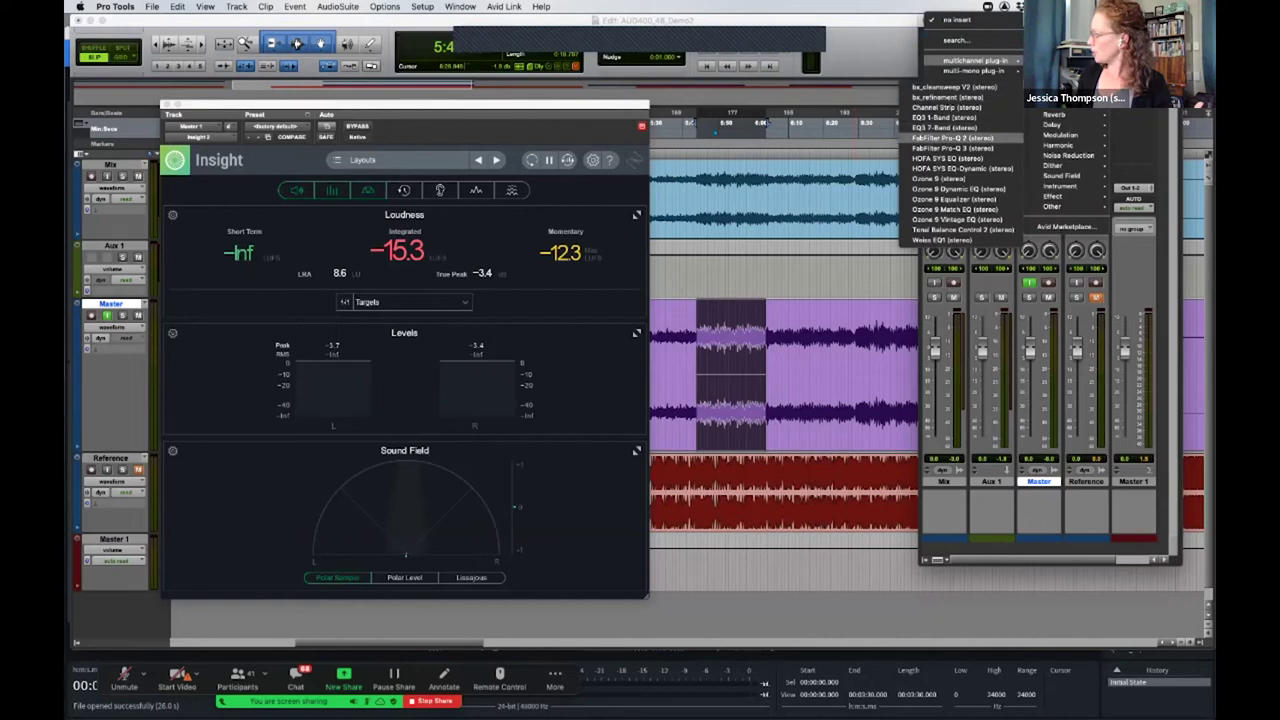
{"action": "left_click", "coordinate": [952, 148]}
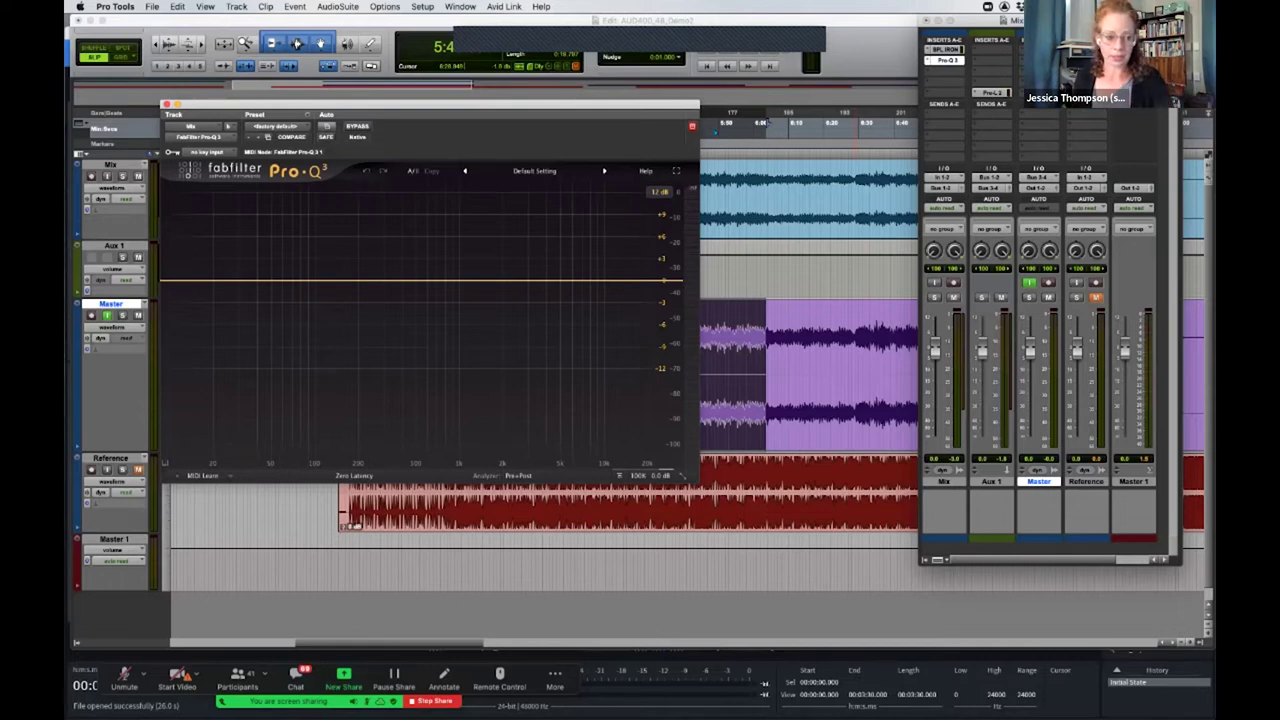
Reopen the Pro-L 2 limiter on Aux 1 and move its window closer to the mixer channels
{"action": "left_click", "coordinate": [991, 92]}
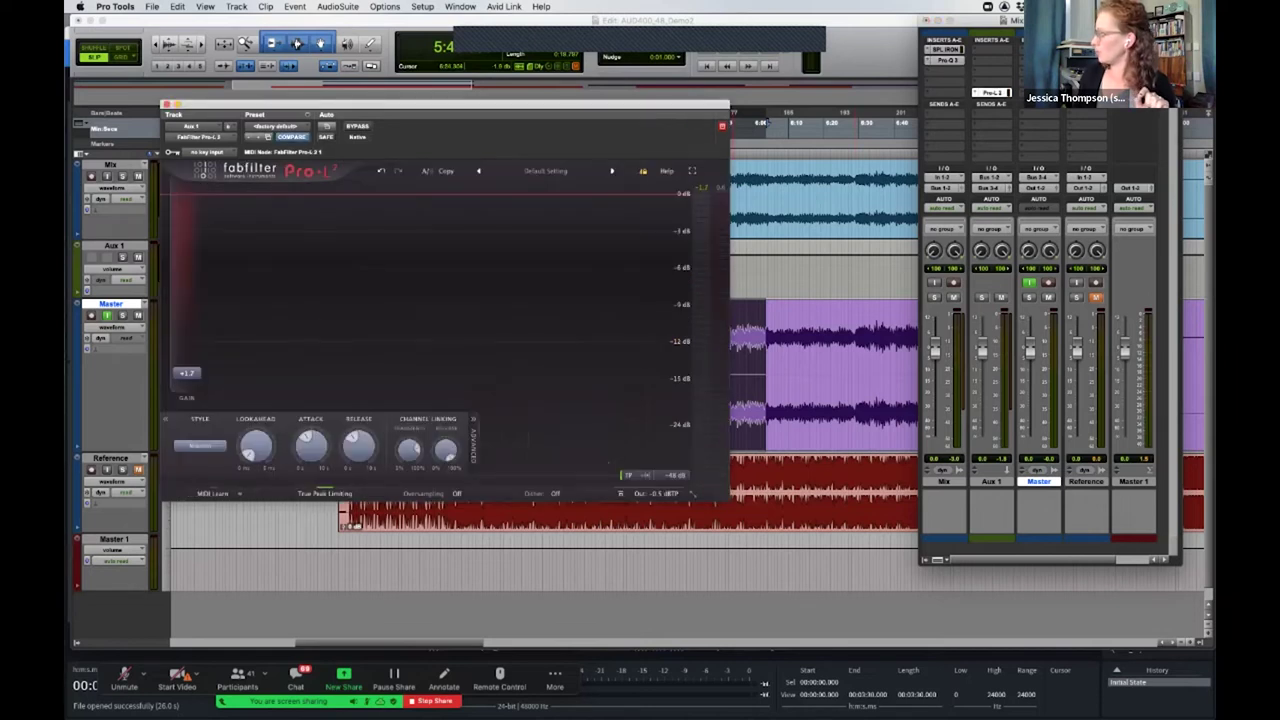
{"action": "left_click_drag", "start_coordinate": [569, 104], "coordinate": [806, 120]}
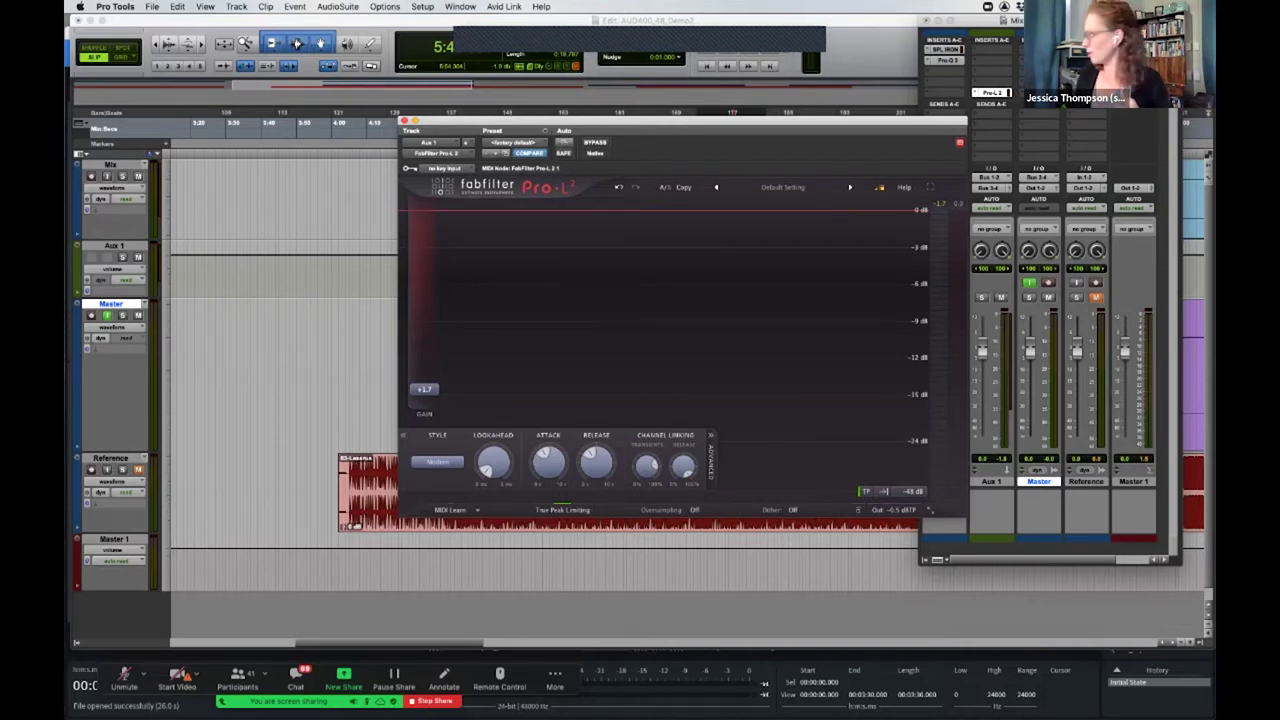
Open SPL IRON and Pro-Q 3 on the Mix track in turn, moving the Pro-Q 3 window clear of the mixer channels
{"action": "left_click", "coordinate": [945, 48]}
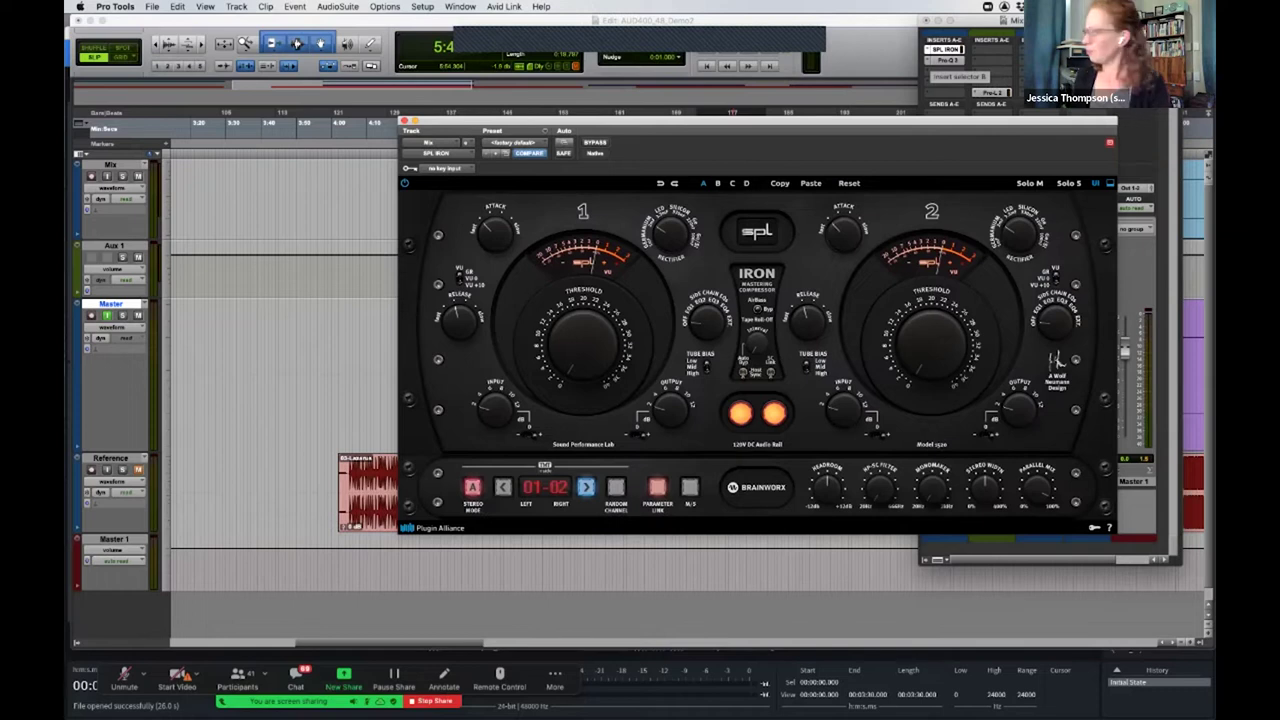
{"action": "left_click", "coordinate": [944, 60]}
{"action": "left_click_drag", "start_coordinate": [660, 121], "coordinate": [538, 199]}
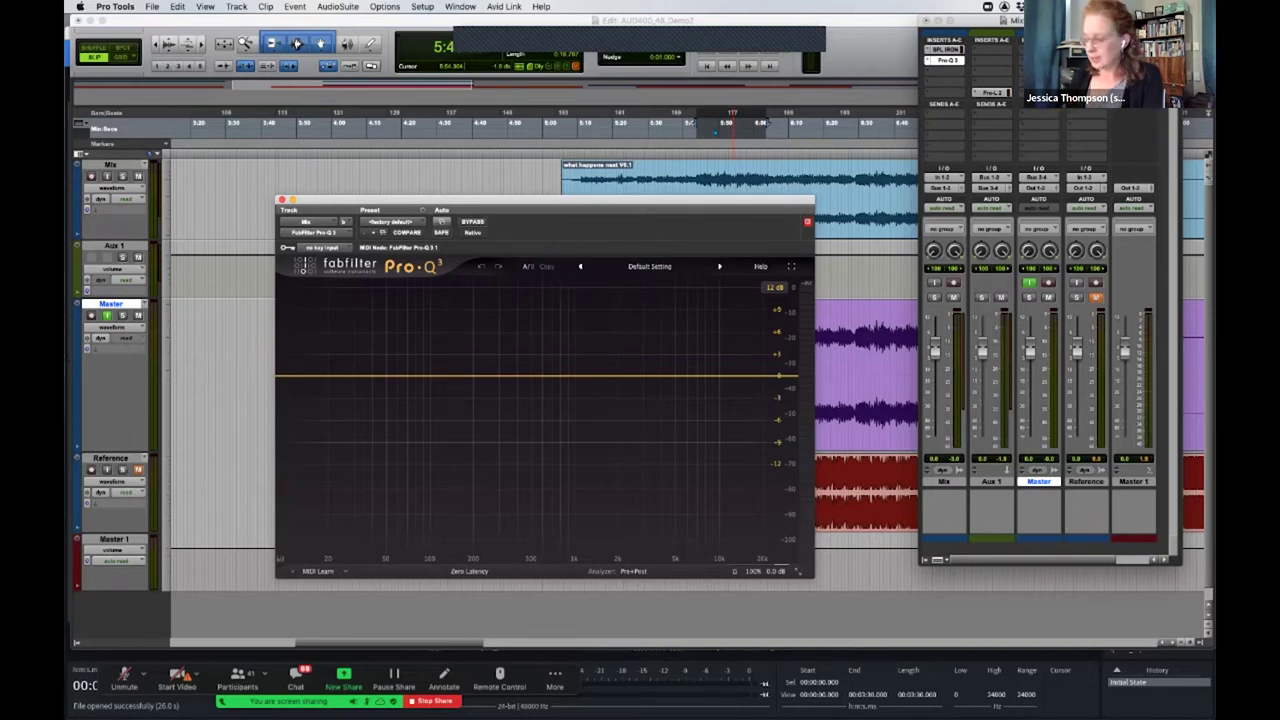
Try a bell cut of about 3.3 dB near 5.6 kHz in Pro-Q 3, vary its Q, and delete the band
{"action": "left_click_drag", "start_coordinate": [462, 340], "coordinate": [543, 372]}
{"action": "left_click_drag", "start_coordinate": [541, 344], "coordinate": [683, 400]}
{"action": "scroll", "coordinate": [683, 400], "scroll_direction": "up", "scroll_amount": 8}
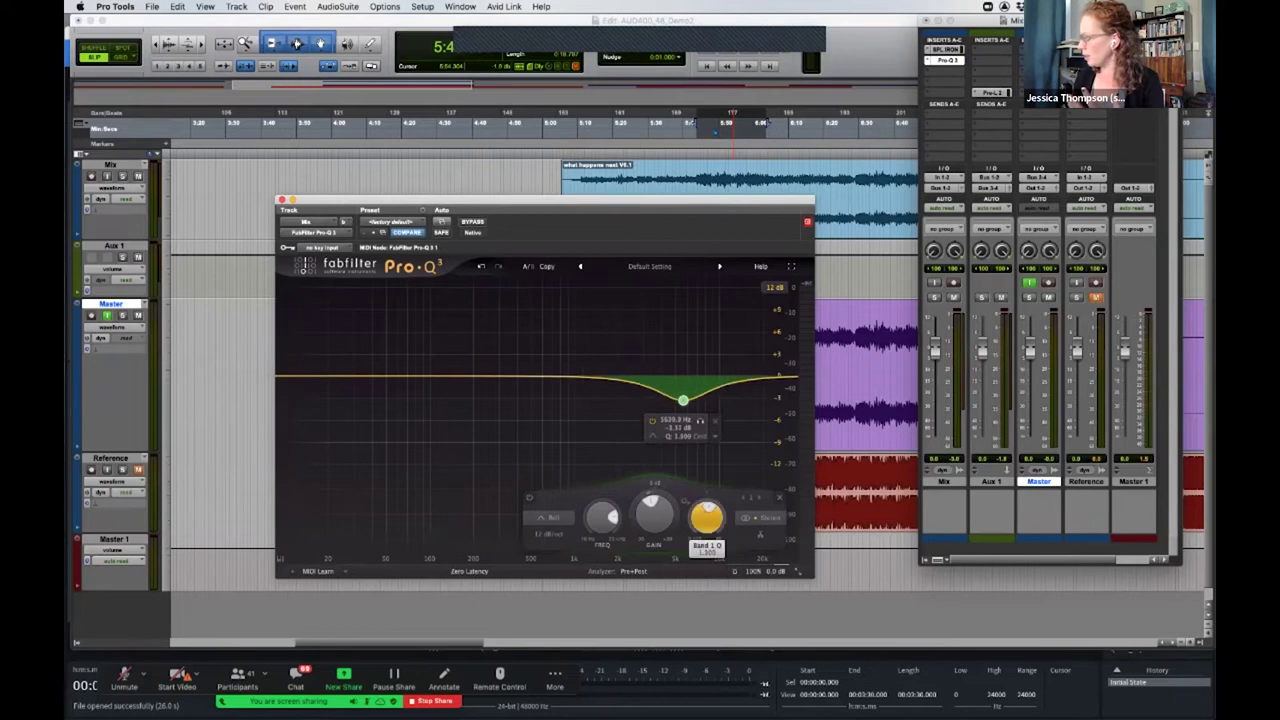
{"action": "scroll", "coordinate": [683, 400], "scroll_direction": "down", "scroll_amount": 5}
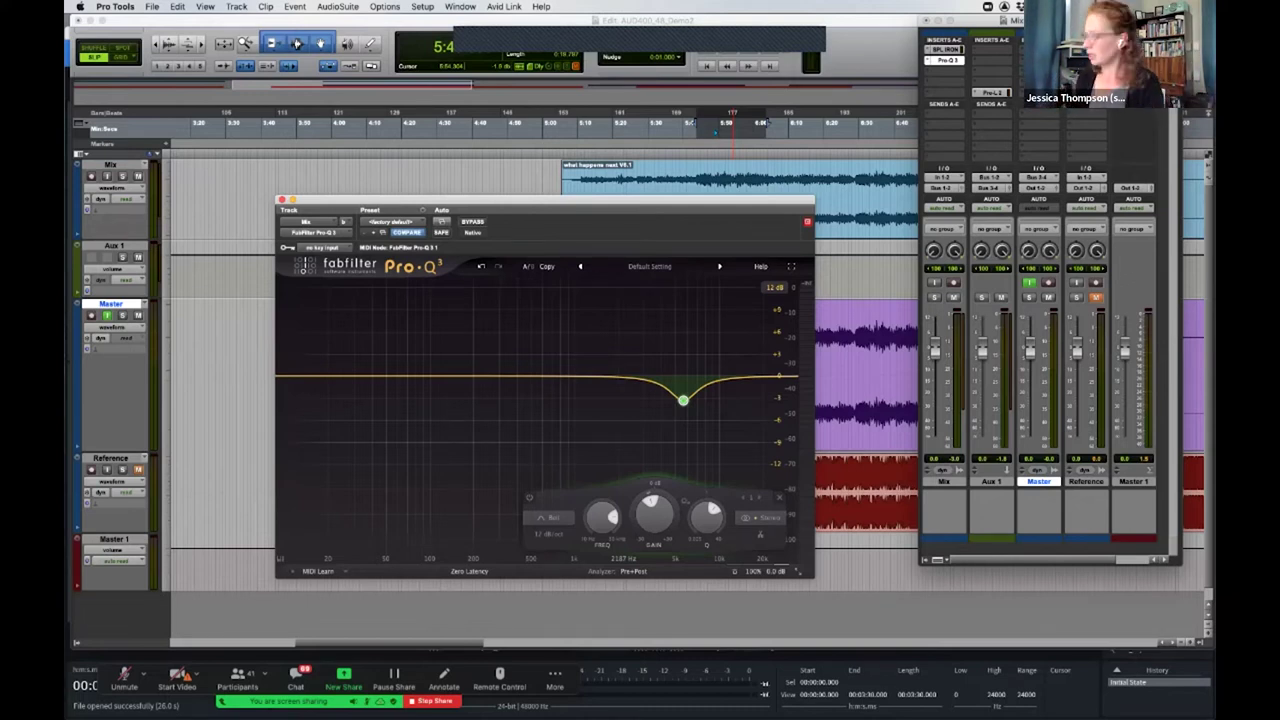
{"action": "left_click", "coordinate": [779, 497]}
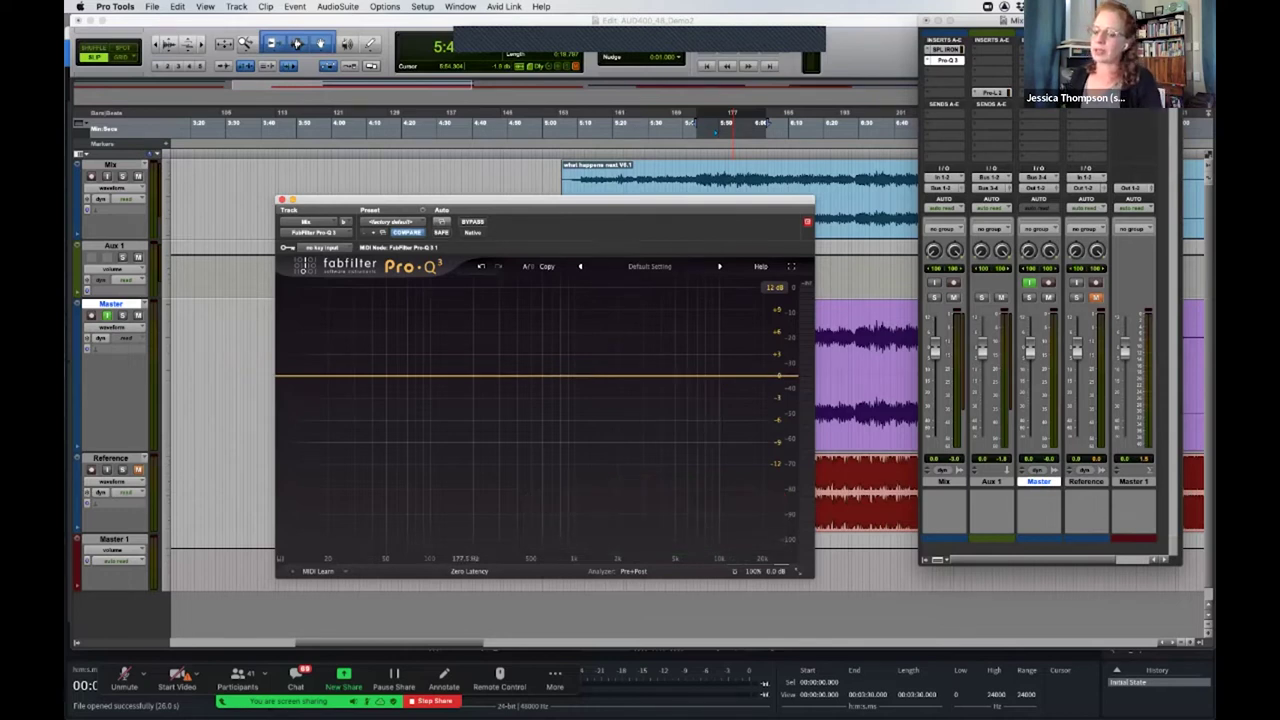
During playback, add a bell boost of about 0.7 dB near 865 Hz and a high-shelf boost near 8.4 kHz in Pro-Q 3
{"action": "key", "text": "space"}
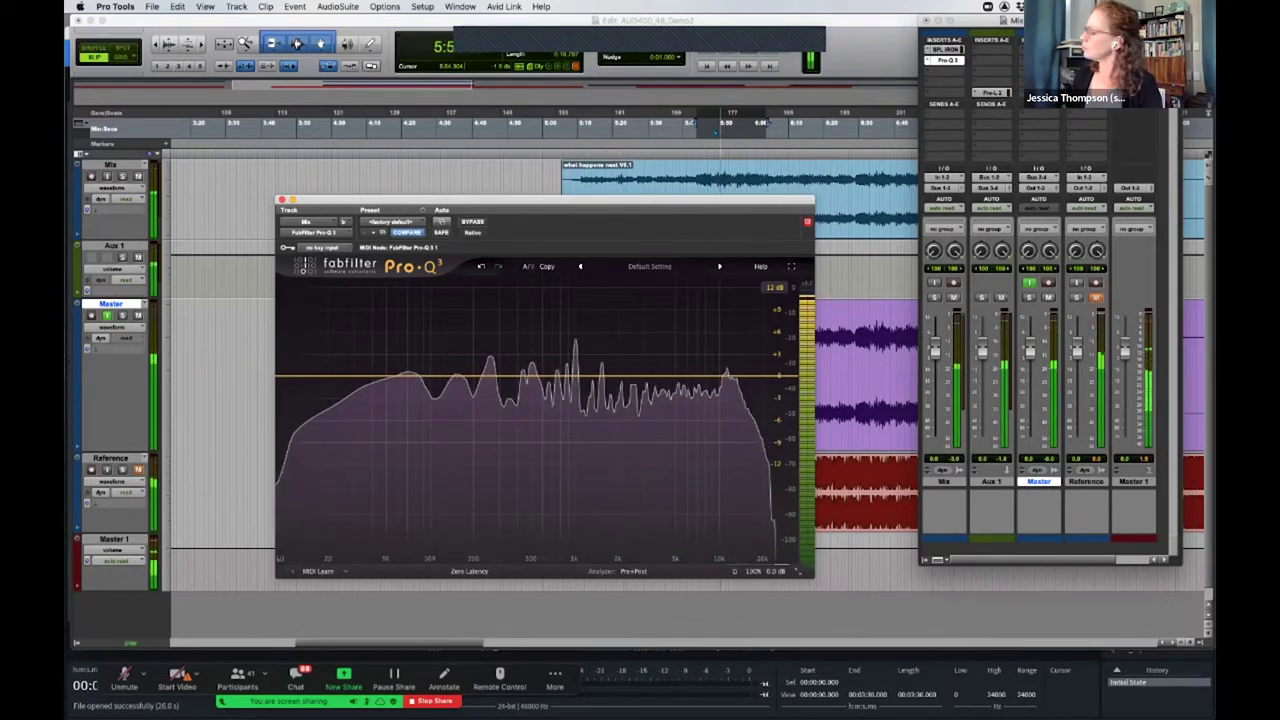
{"action": "left_click_drag", "start_coordinate": [491, 375], "coordinate": [565, 371]}
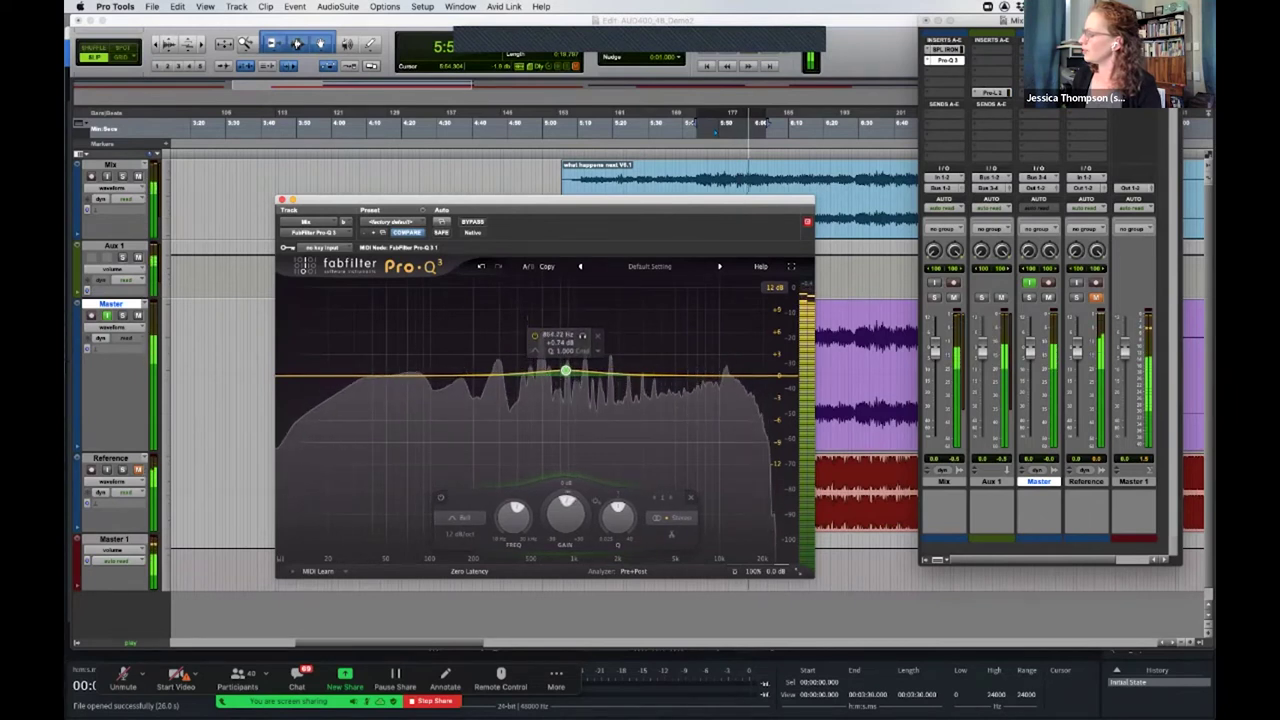
{"action": "left_click", "coordinate": [763, 372]}
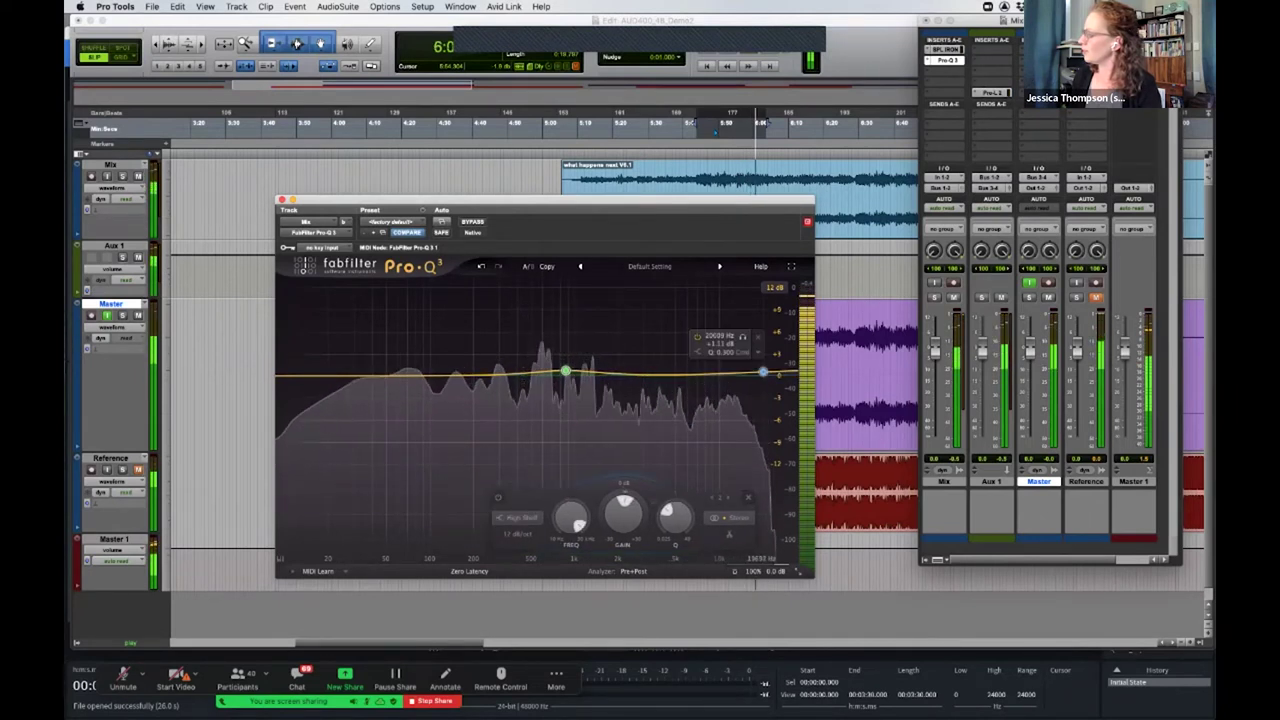
{"action": "left_click_drag", "start_coordinate": [763, 372], "coordinate": [707, 368]}
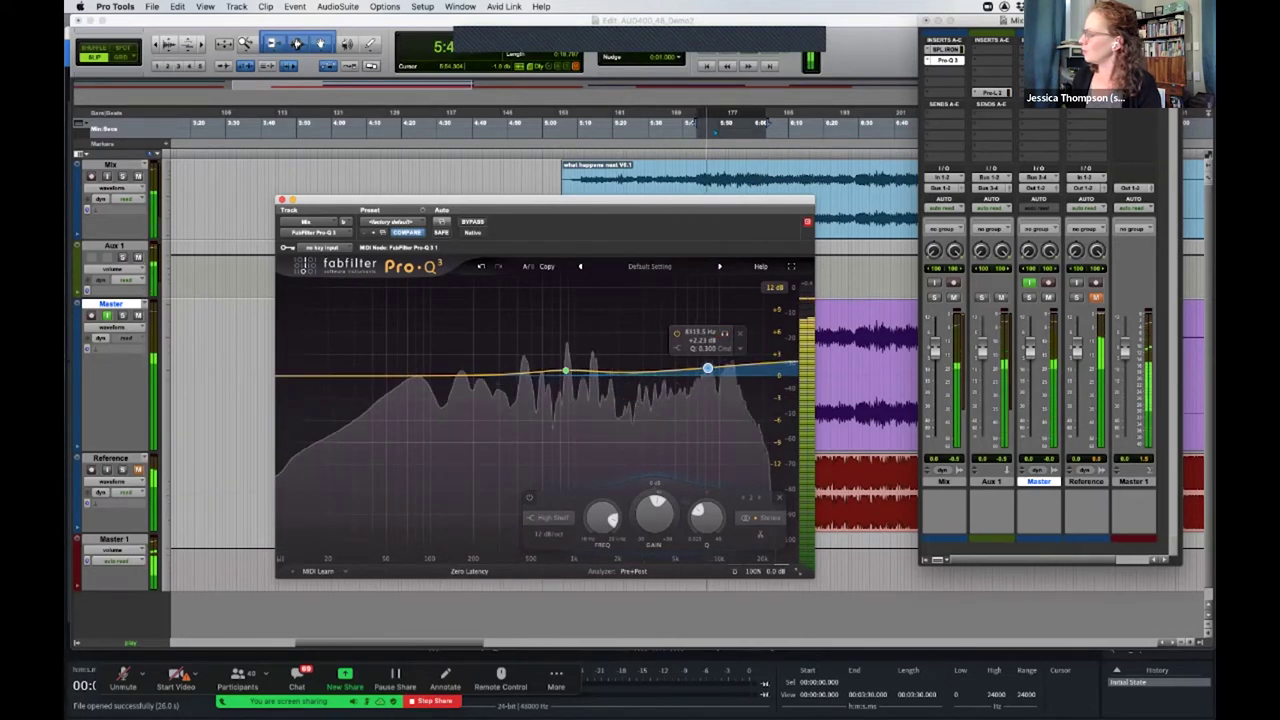
Add a 1.2 dB bell boost near 62 Hz, make the band dynamic and set its threshold to -14.4 dB
{"action": "mouse_move", "coordinate": [399, 376]}
{"action": "left_mouse_down"}
{"action": "mouse_move", "coordinate": [386, 367]}
{"action": "mouse_move", "coordinate": [399, 368]}
{"action": "left_mouse_up"}
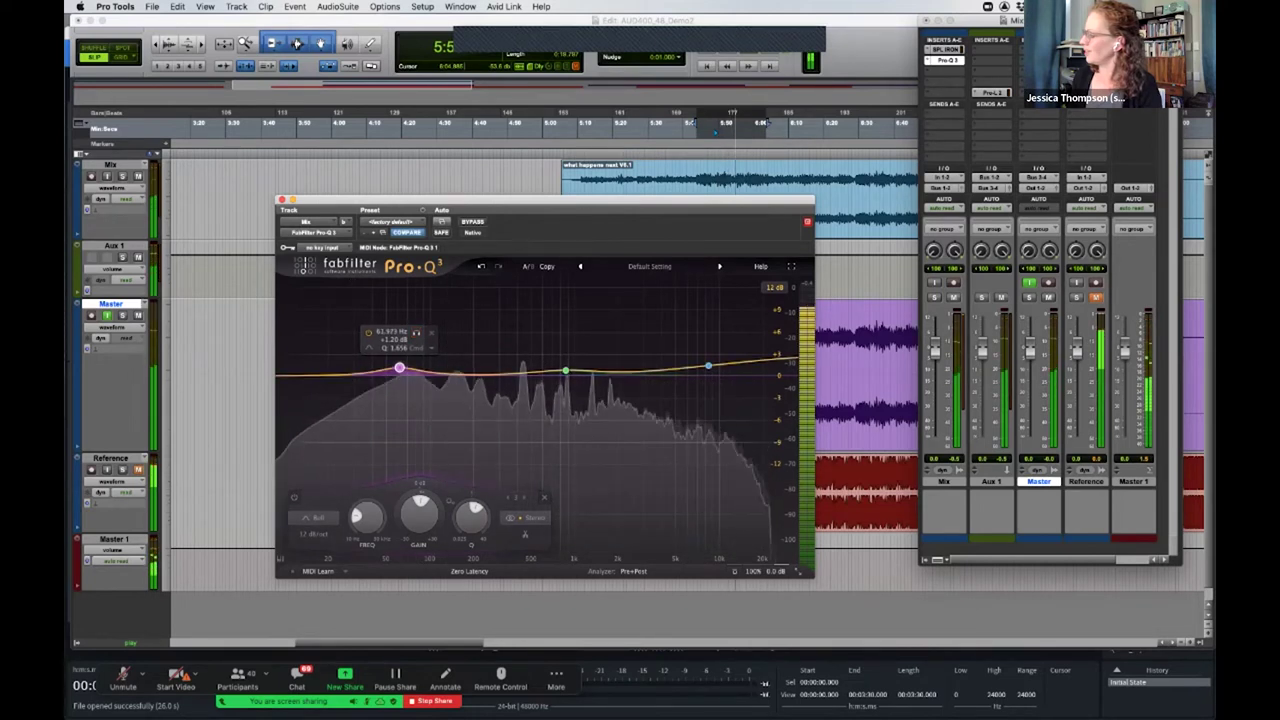
{"action": "right_click", "coordinate": [399, 368]}
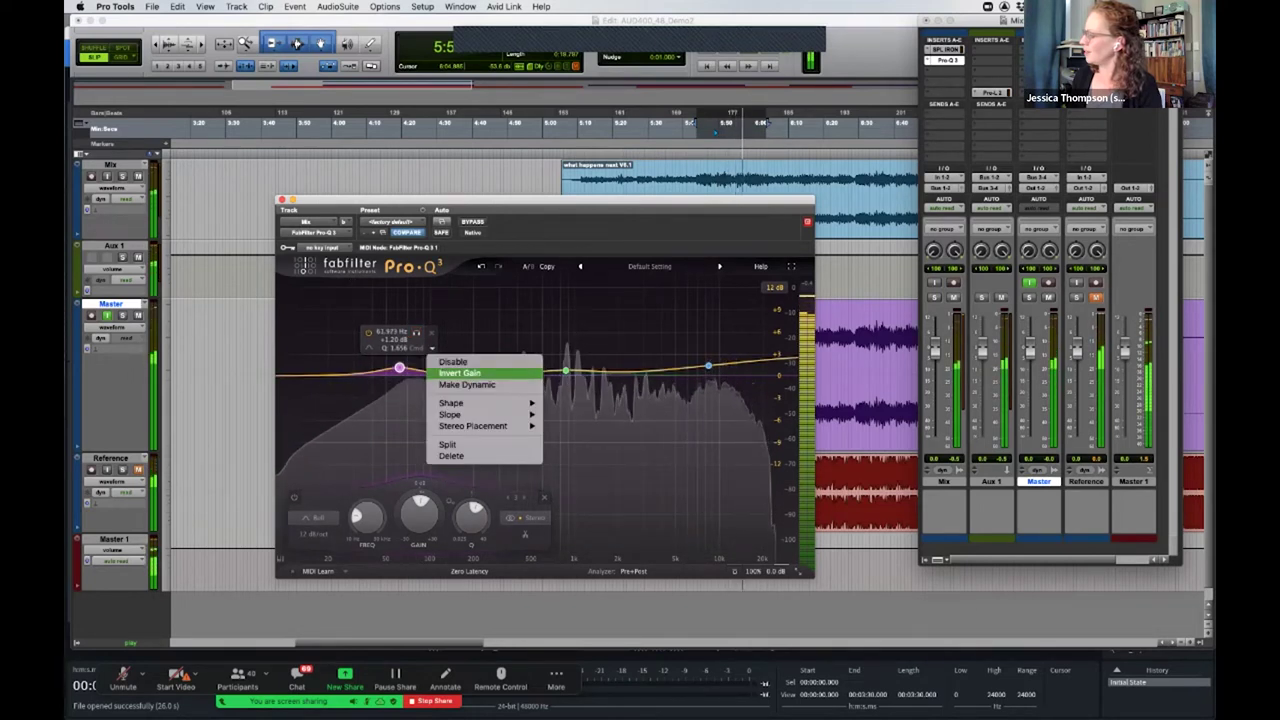
{"action": "left_click", "coordinate": [466, 384]}
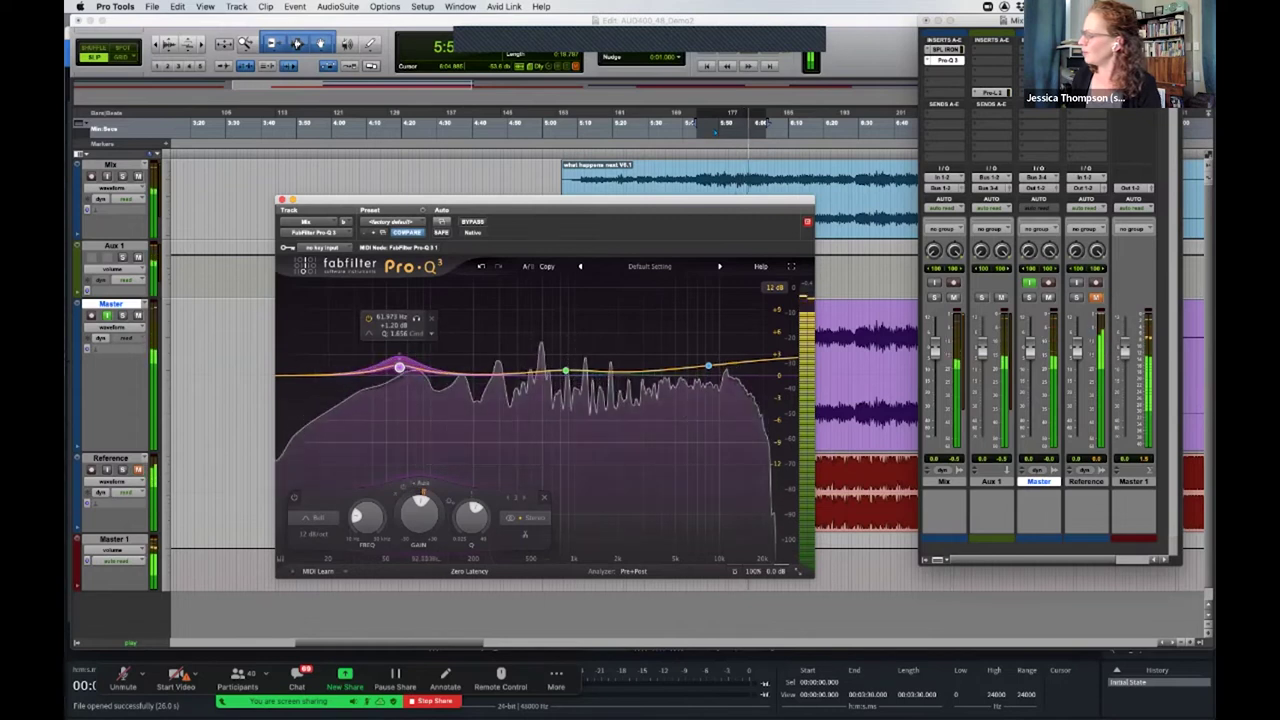
{"action": "mouse_move", "coordinate": [452, 508]}
{"action": "scroll", "coordinate": [452, 500], "scroll_direction": "down", "scroll_amount": 3}
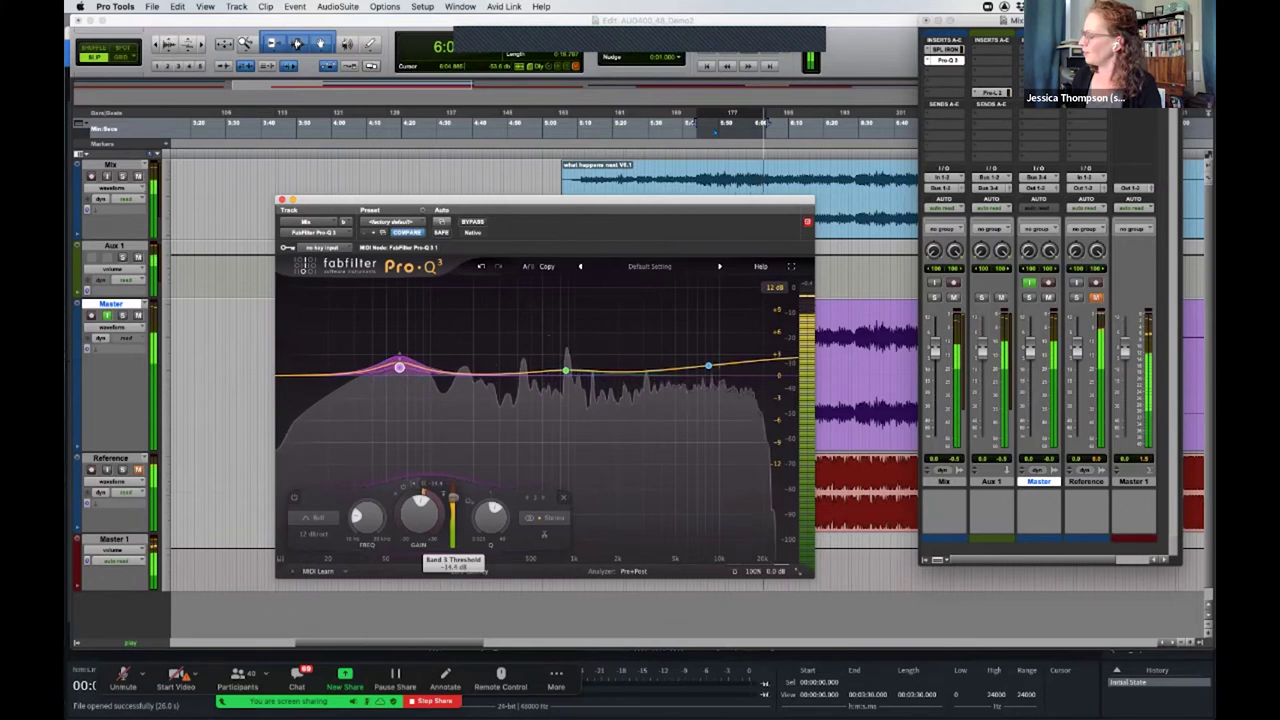
Add a narrow bell cut of about 2 dB near 10 kHz in Pro-Q 3 and stop playback
{"action": "mouse_move", "coordinate": [708, 366]}
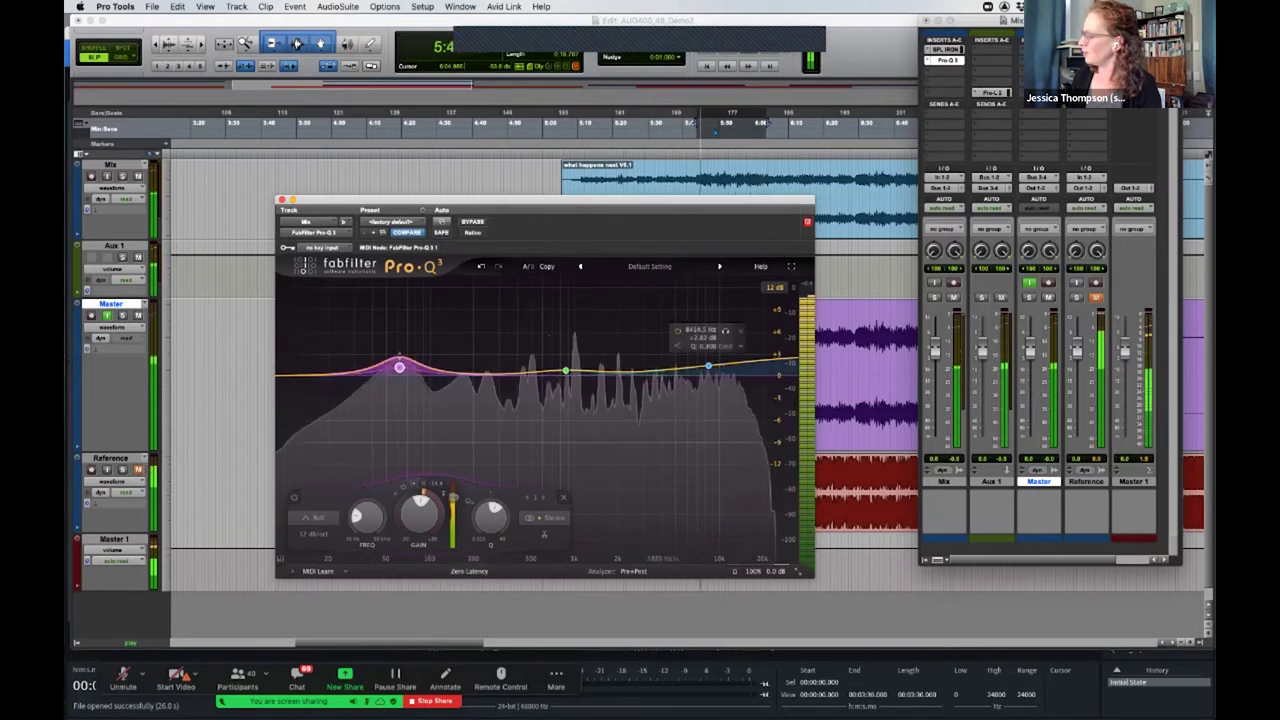
{"action": "double_click", "coordinate": [643, 389]}
{"action": "left_click_drag", "start_coordinate": [643, 389], "coordinate": [722, 390]}
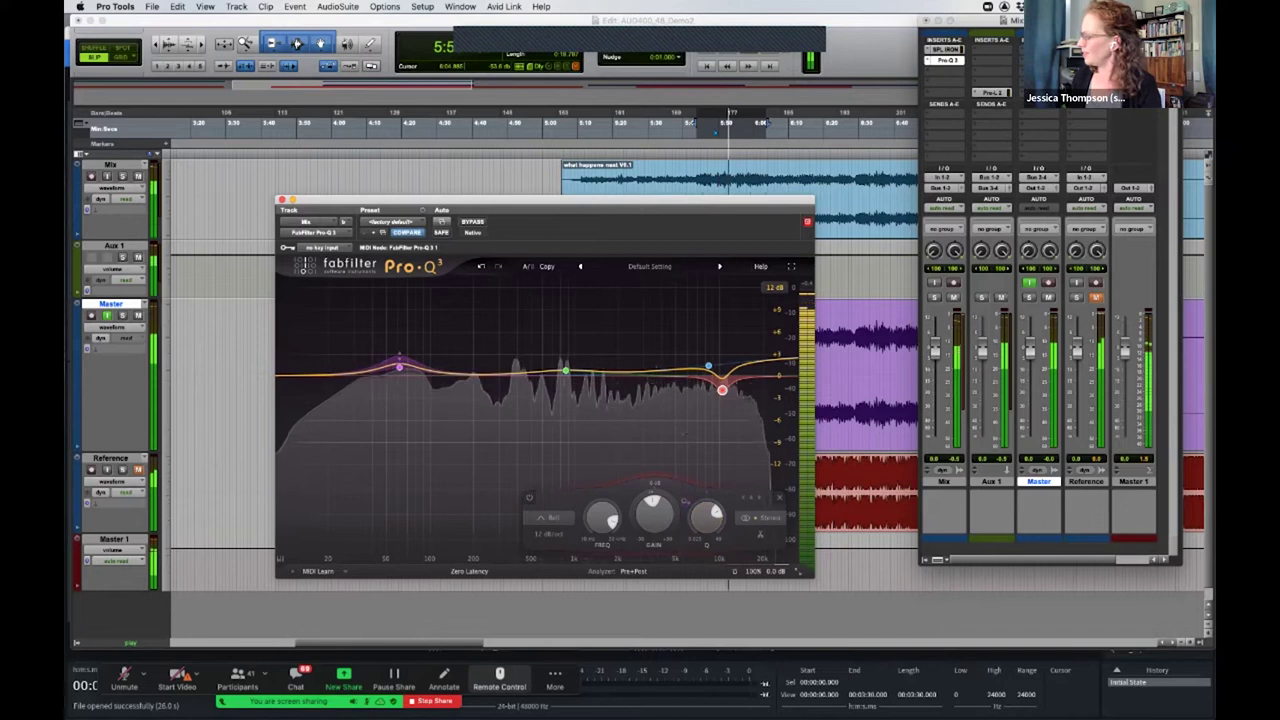
{"action": "key", "text": "space"}
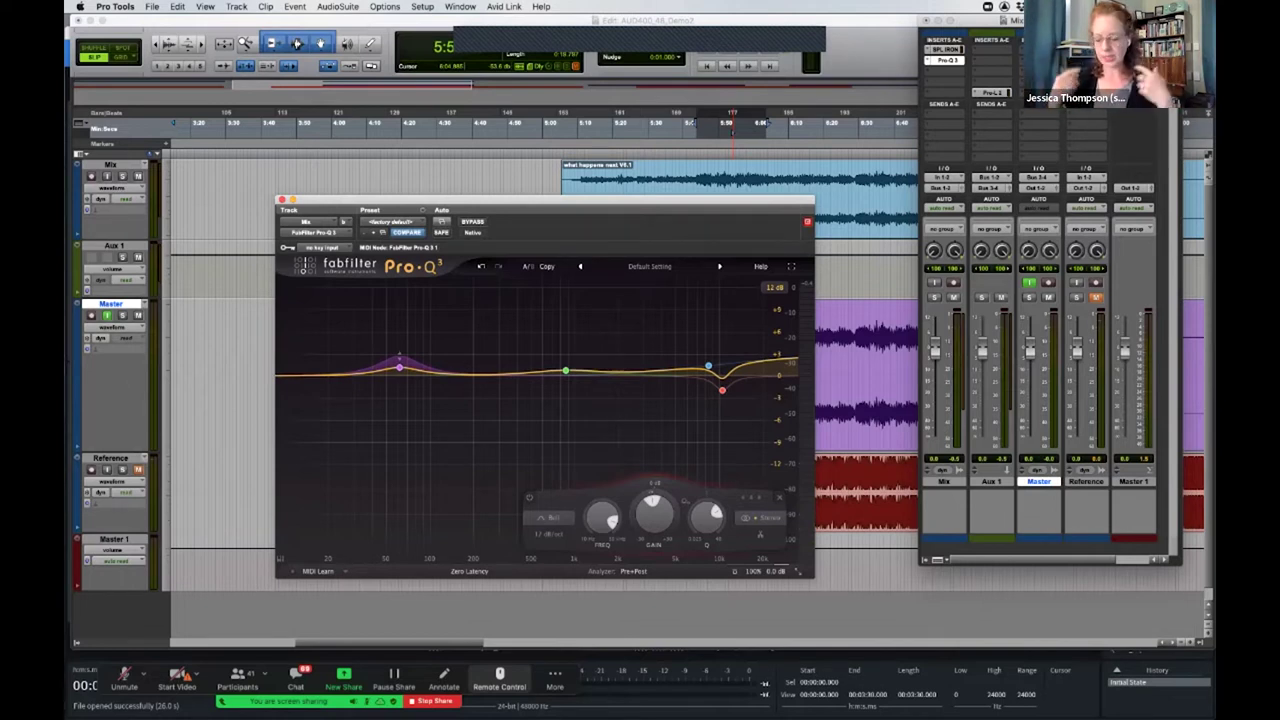
Examine the dynamics options and threshold control of the 62 Hz dynamic band in Pro-Q 3
{"action": "mouse_move", "coordinate": [722, 389]}
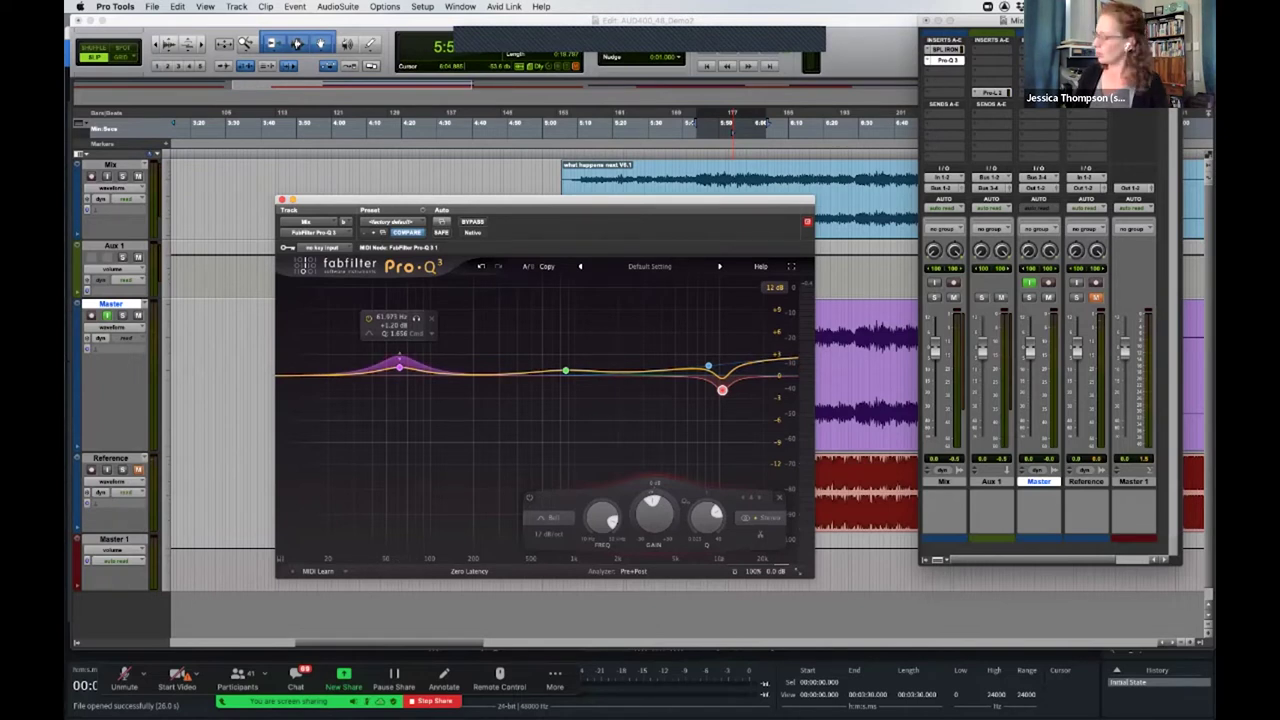
{"action": "left_click", "coordinate": [431, 332]}
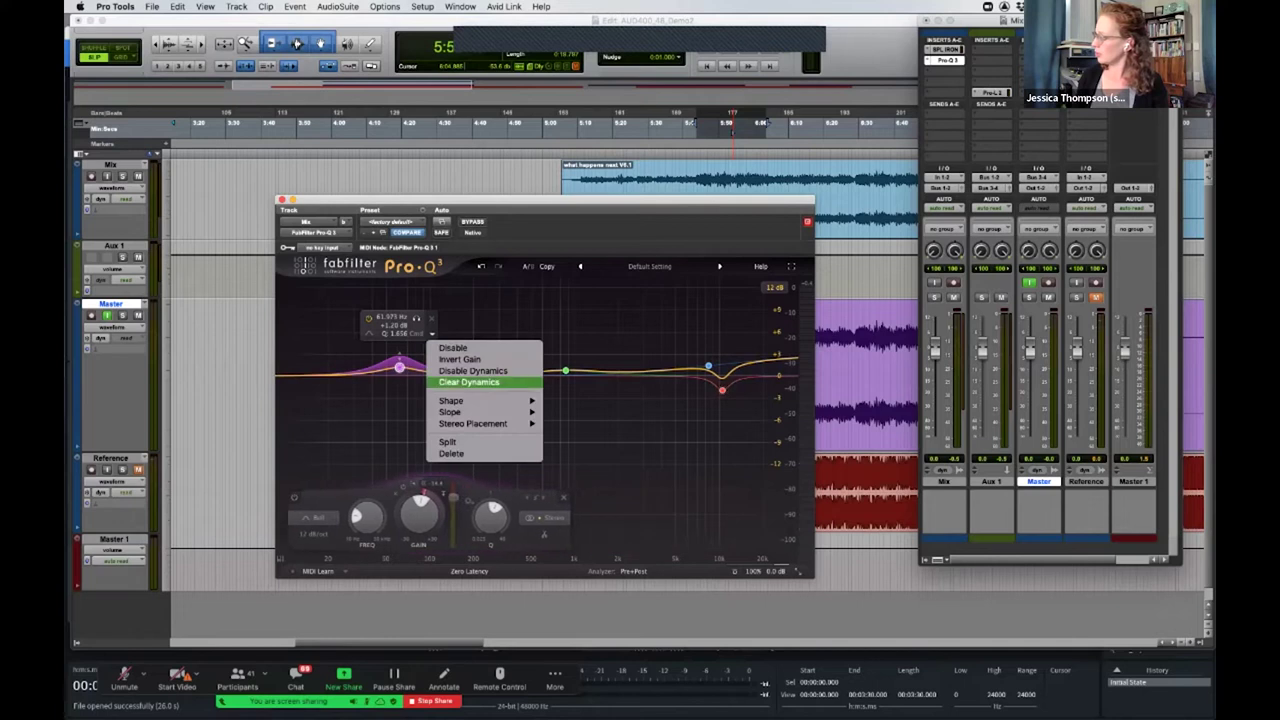
{"action": "left_click", "coordinate": [468, 382]}
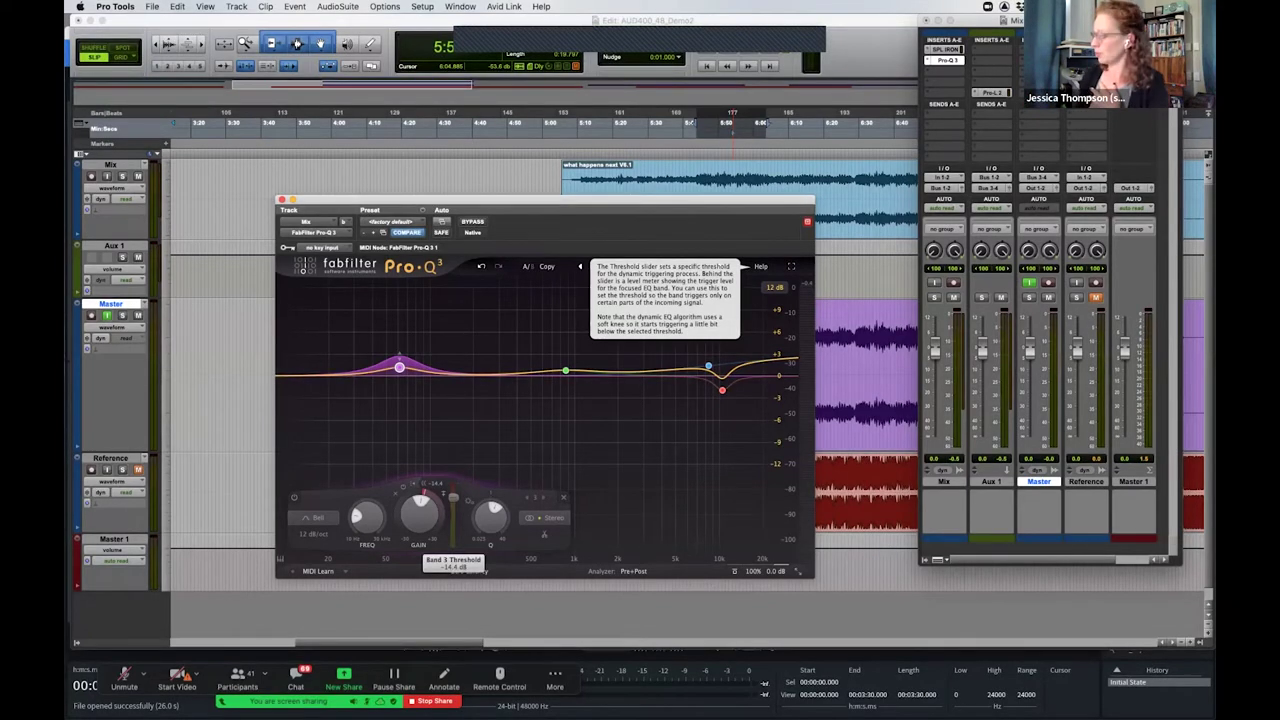
{"action": "mouse_move", "coordinate": [560, 371]}
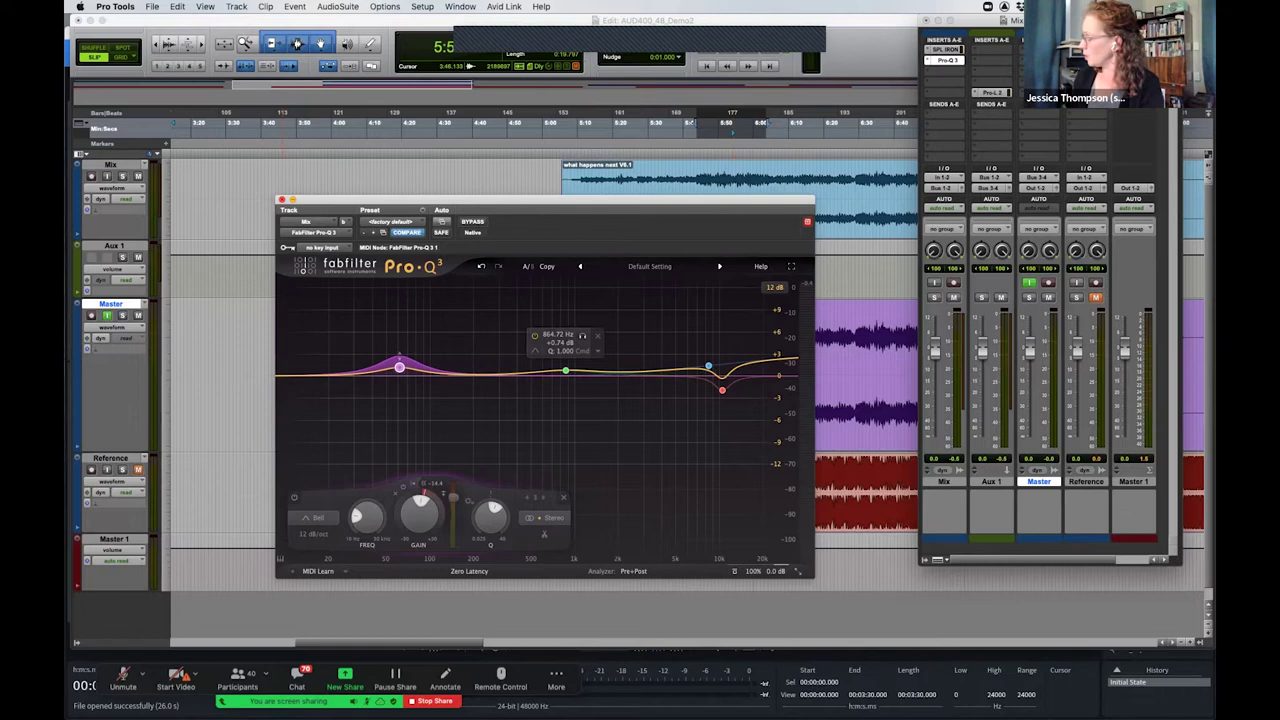
Close Pro-Q 3 and toggle the Master track's input monitoring during playback to compare the processed mix with the recorded clip
{"action": "left_click", "coordinate": [282, 200]}
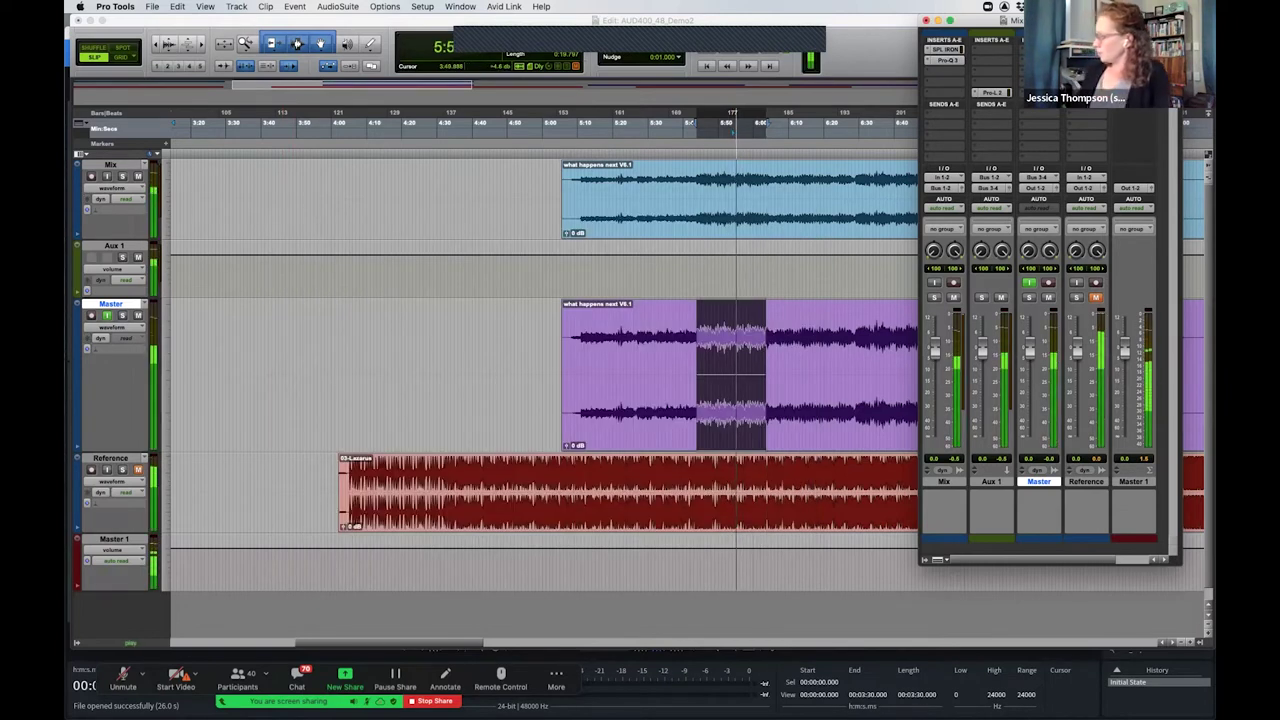
{"action": "key", "text": "super+equal"}
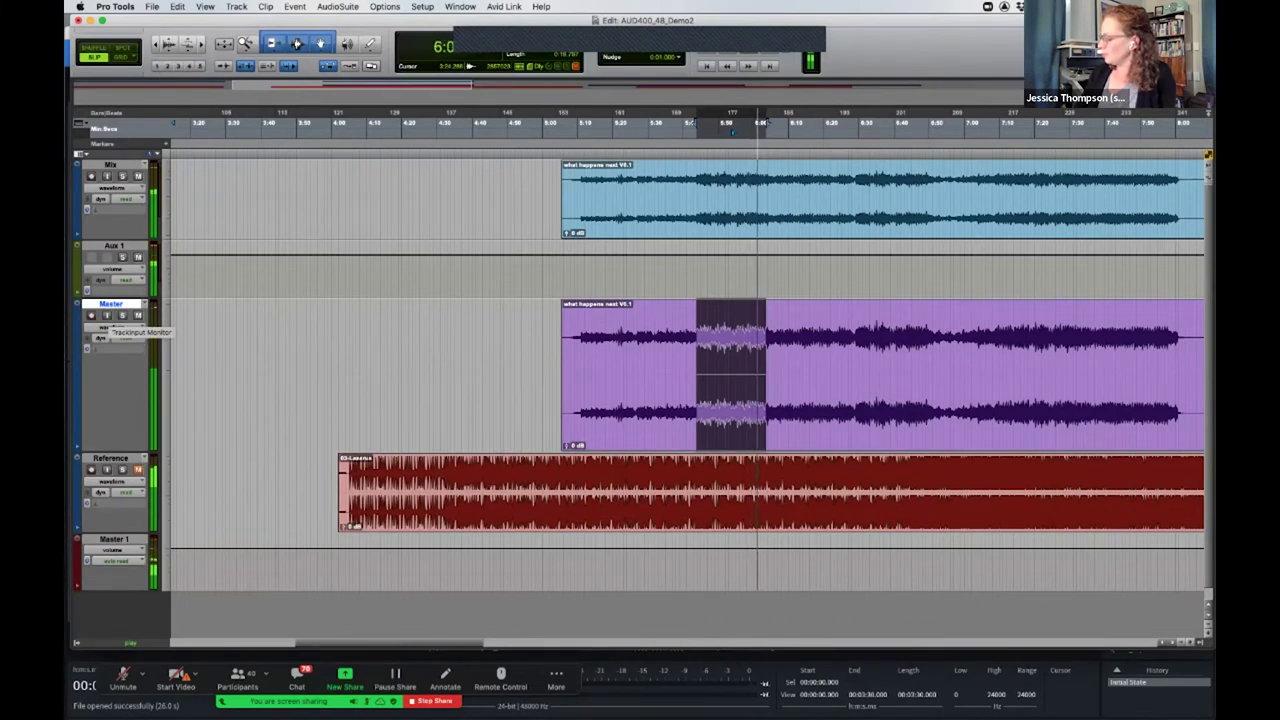
{"action": "left_click", "coordinate": [107, 316]}
{"action": "key", "text": "space"}
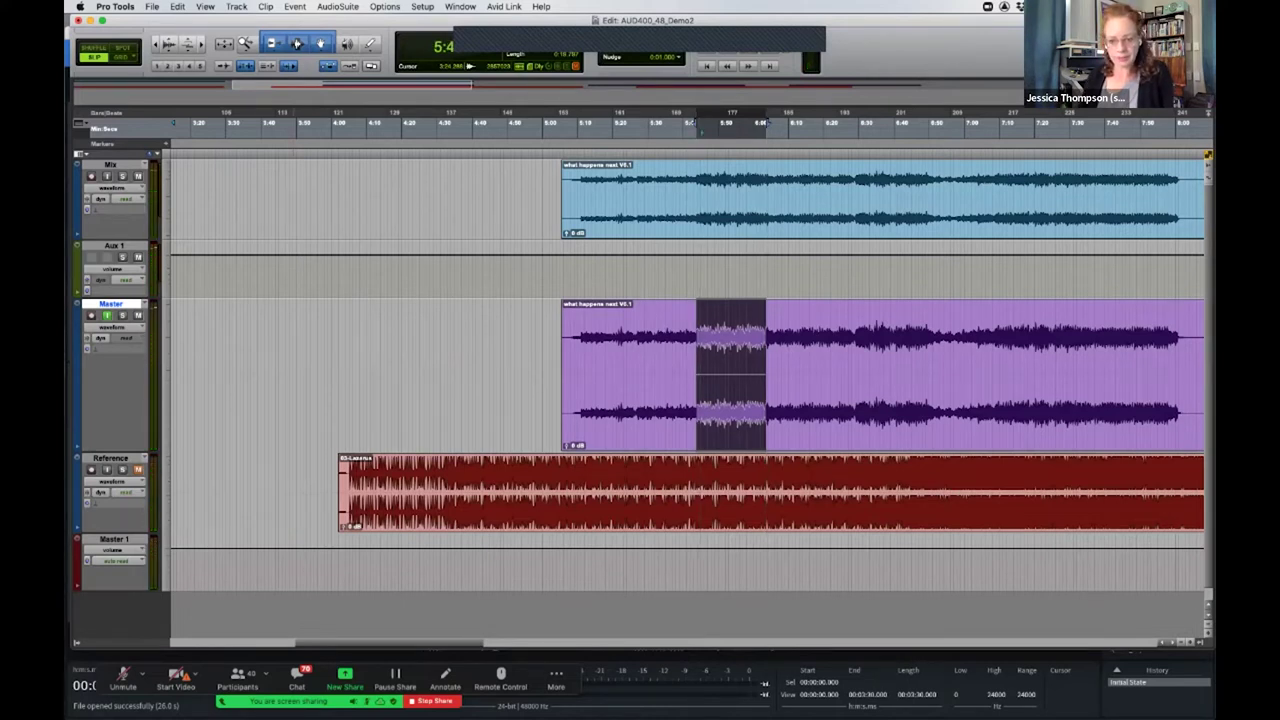
Locate the CharliXCX-Boys clip on the Master track and audition a passage in its second half
{"action": "key", "text": "super+equal"}
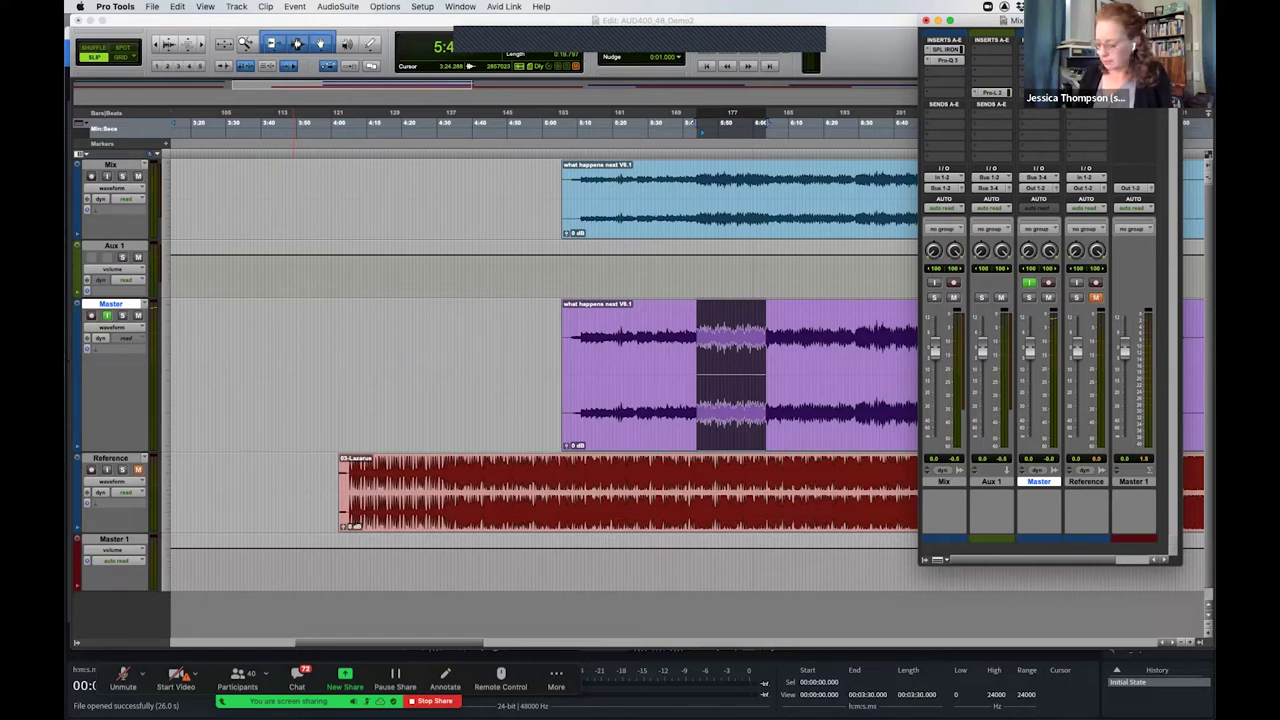
{"action": "key", "text": "super+bracketleft"}
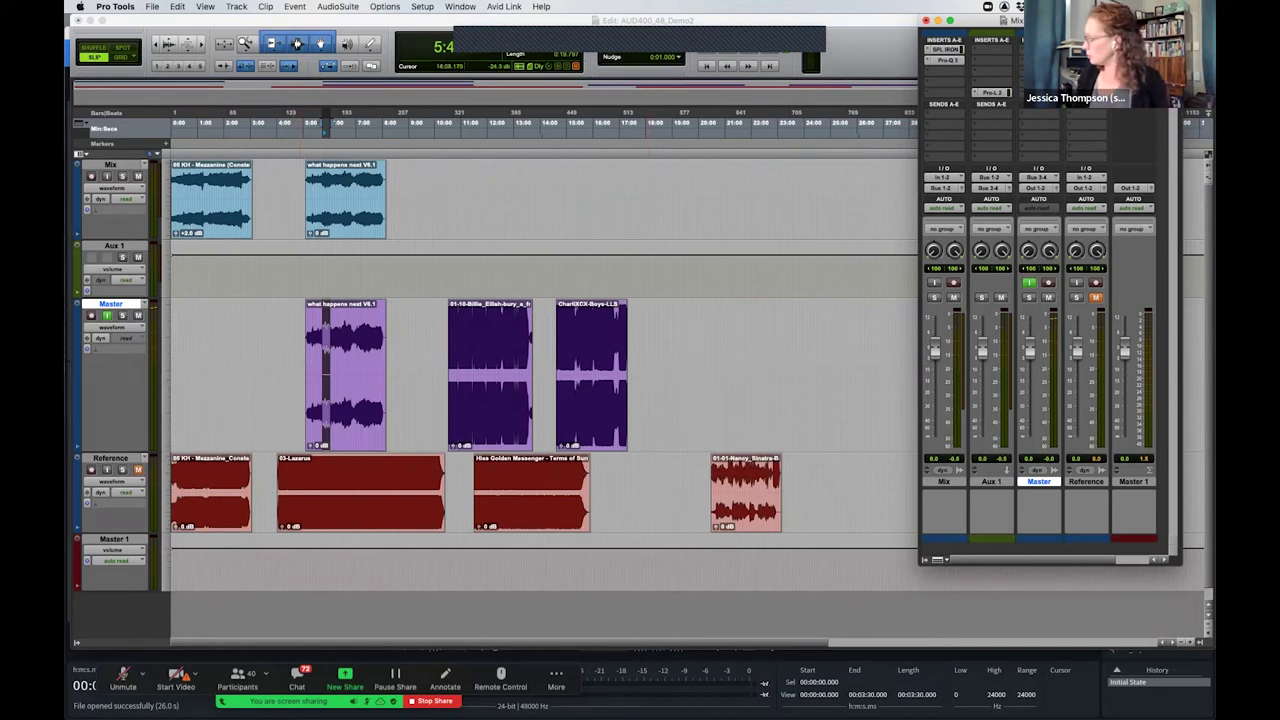
{"action": "key", "text": "super+equal"}
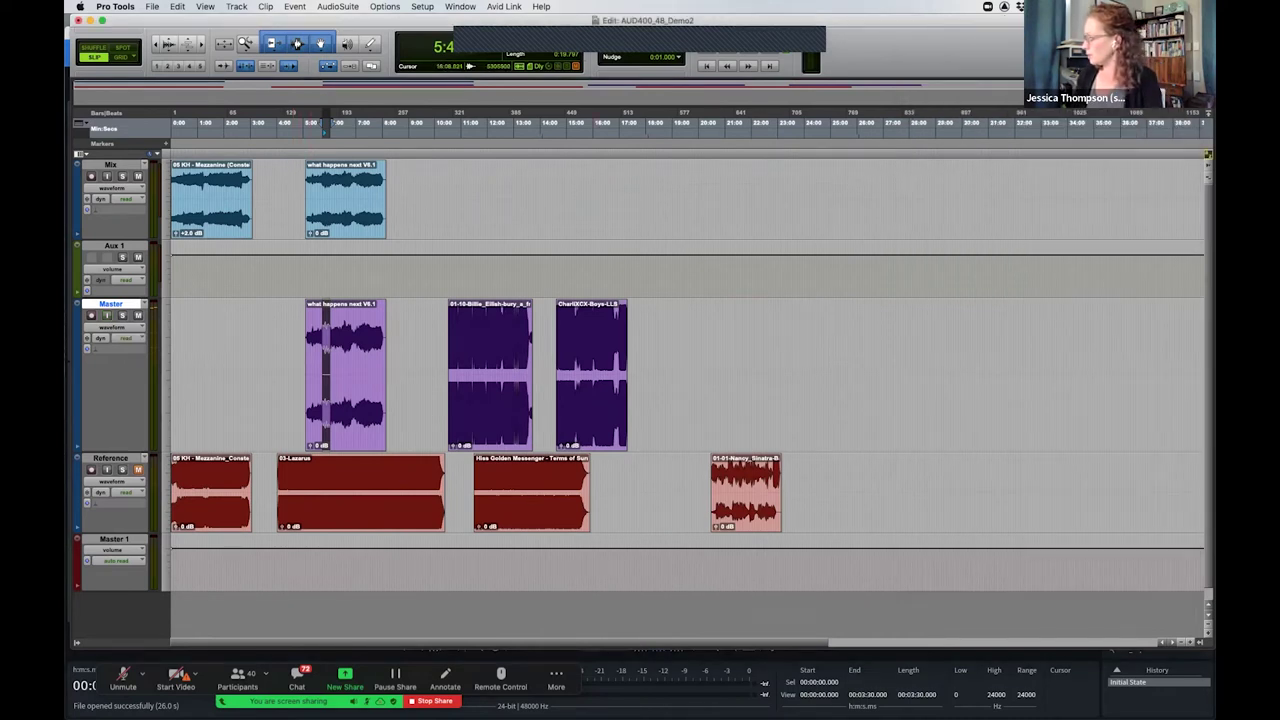
{"action": "left_click", "coordinate": [591, 375]}
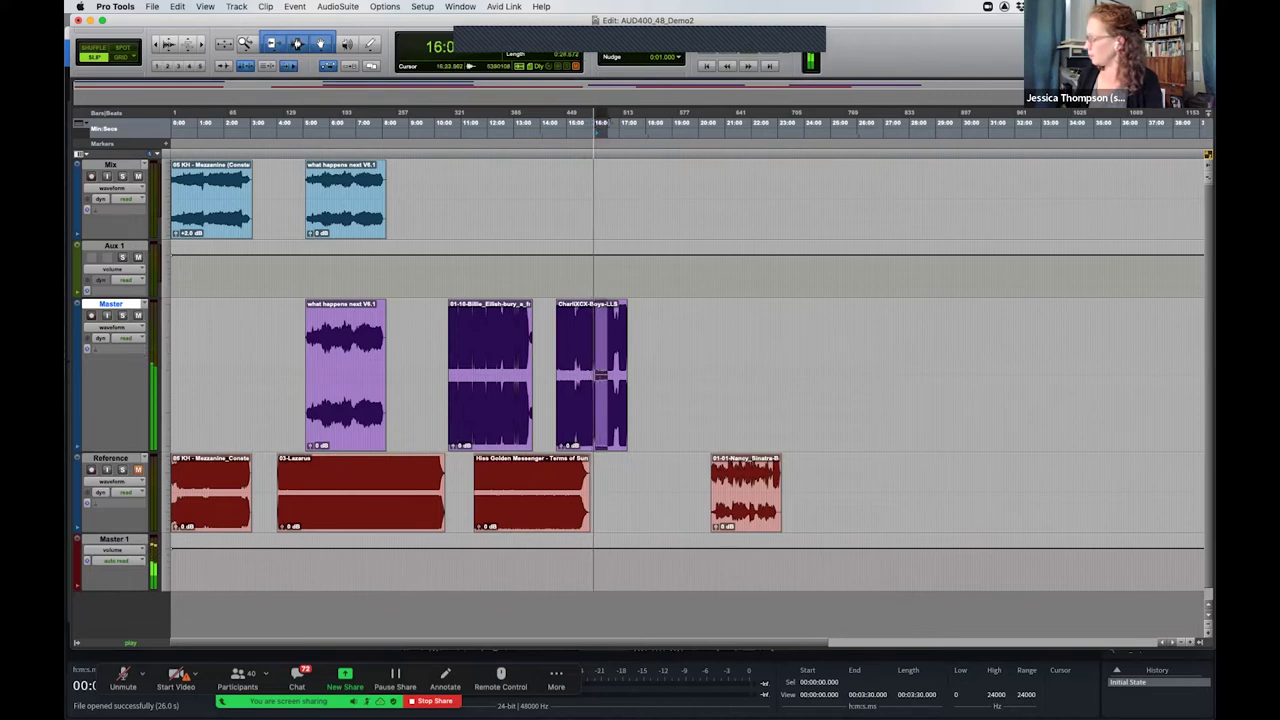
{"action": "key", "text": "super+bracketright"}
{"action": "key", "text": "super+bracketright"}
{"action": "key", "text": "super+bracketright"}
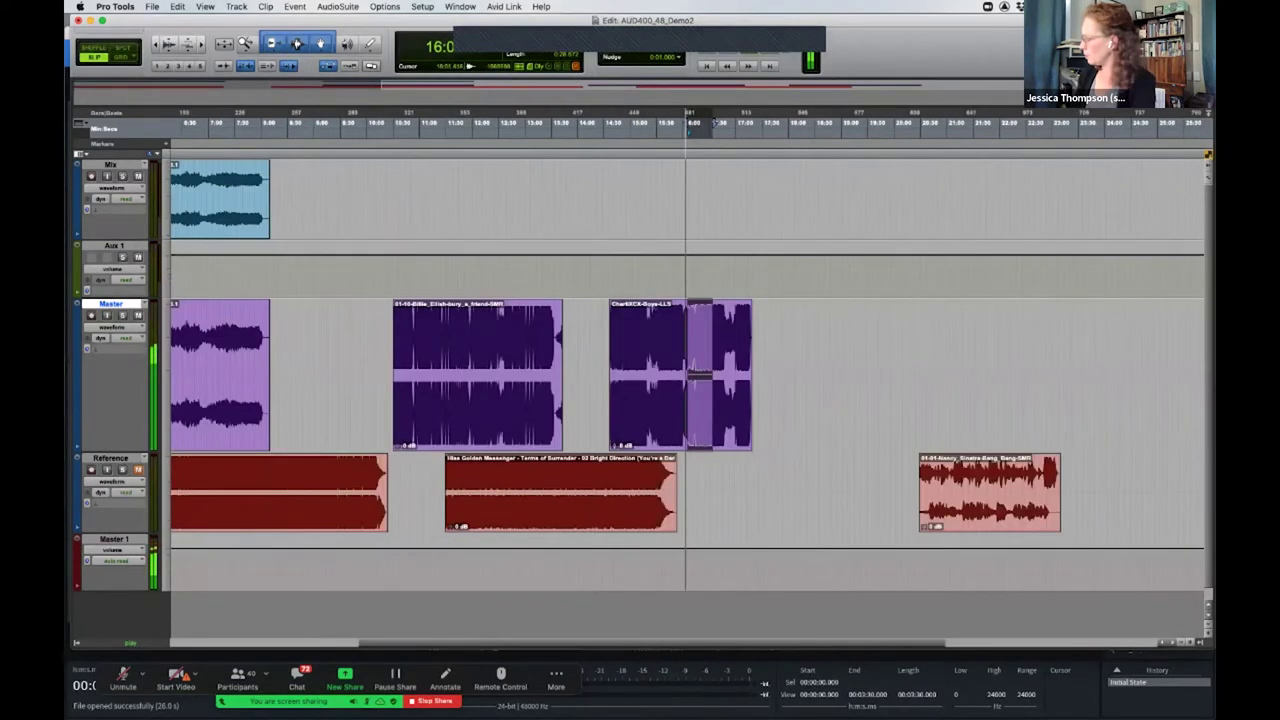
{"action": "key", "text": "space"}
Copy a passage of about 23 seconds from the CharliXCX-Boys clip into the Master track's what happens next clip, where its louder section starts
{"action": "left_click_drag", "start_coordinate": [722, 375], "coordinate": [804, 375]}
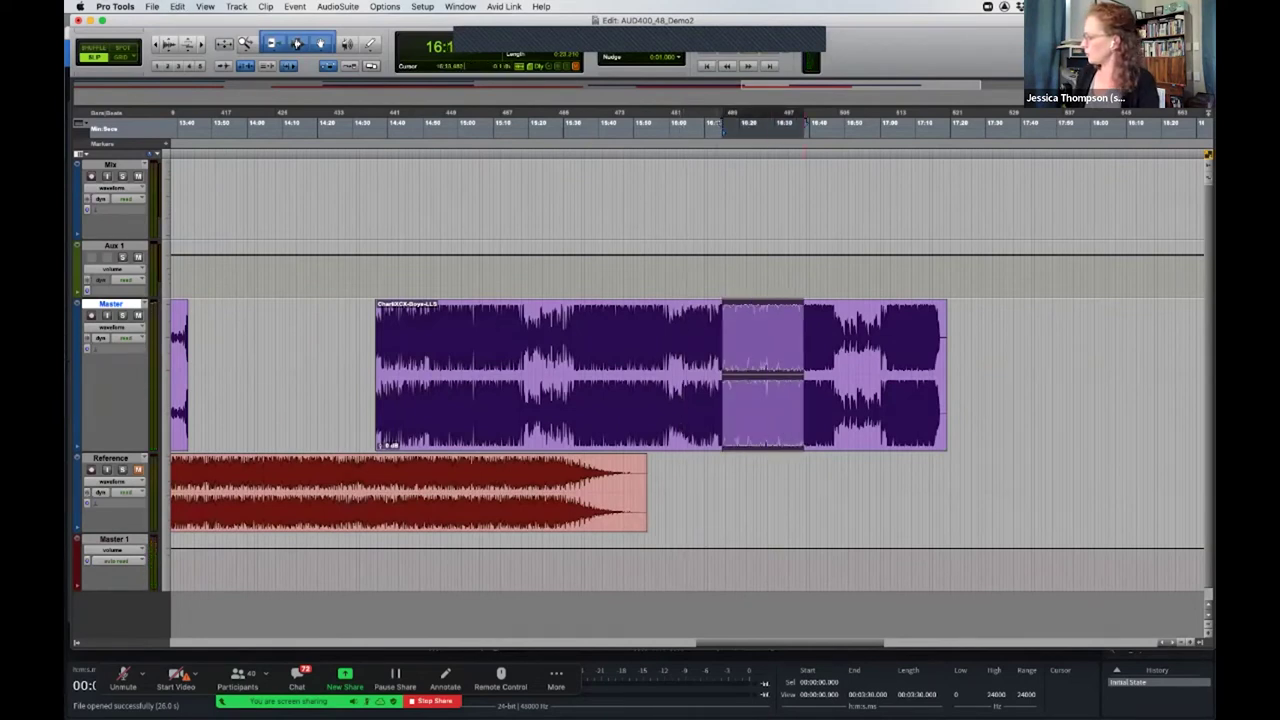
{"action": "scroll", "coordinate": [687, 348], "scroll_direction": "left", "scroll_amount": 20}
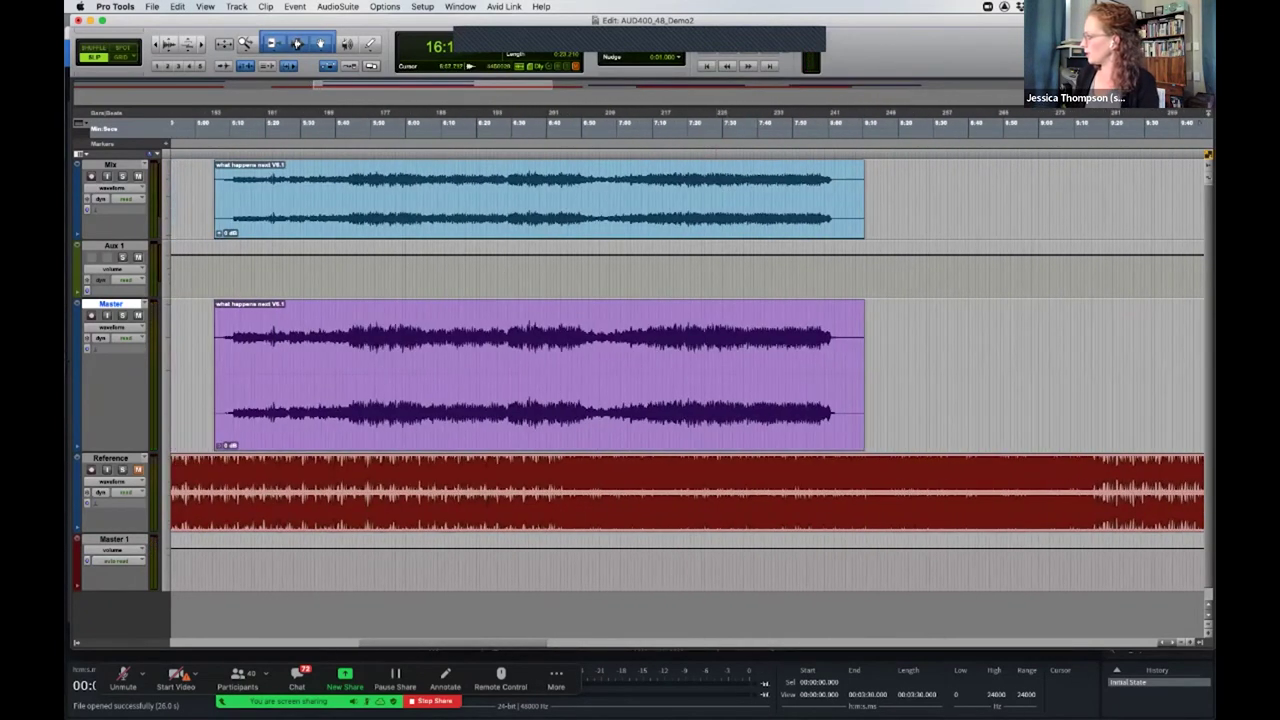
{"action": "left_click", "coordinate": [346, 375]}
{"action": "key", "text": "super+v"}
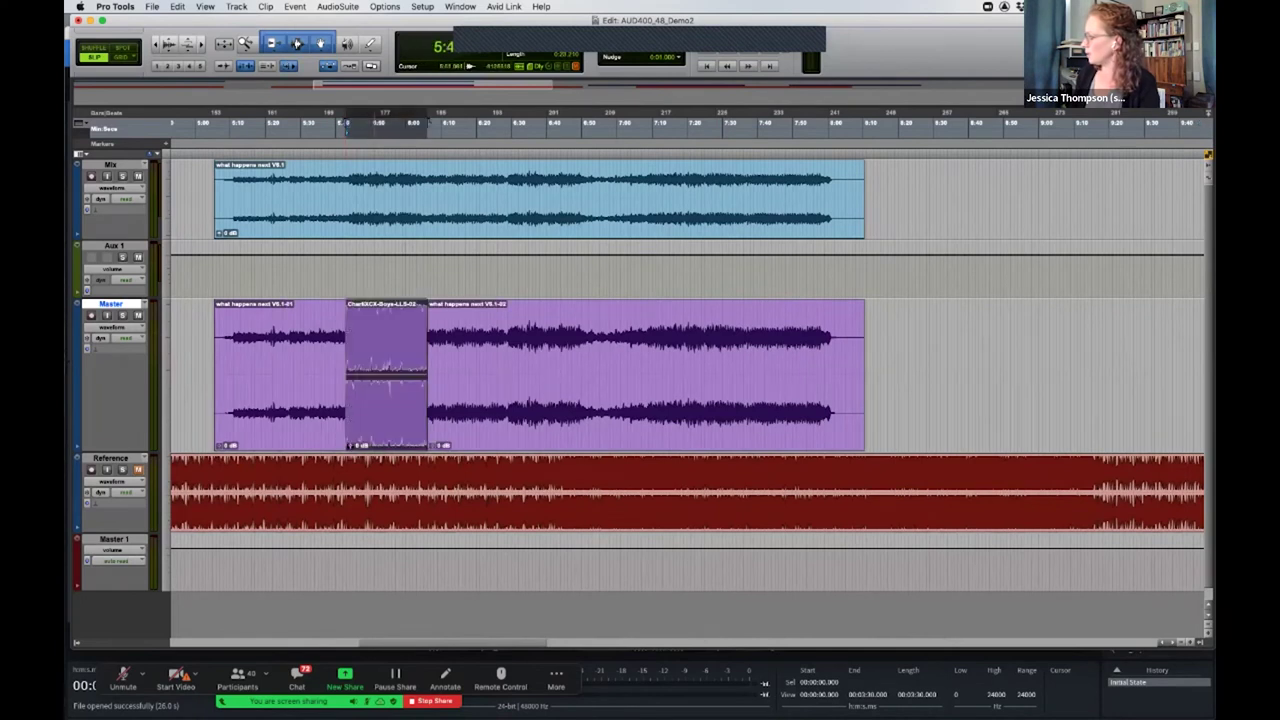
Select about 12.8 seconds inside the pasted CharliXCX-Boys segment, enable input monitoring on the Master track and play the selection for comparison
{"action": "left_click", "coordinate": [362, 375]}
{"action": "left_click_drag", "start_coordinate": [362, 375], "coordinate": [410, 375]}
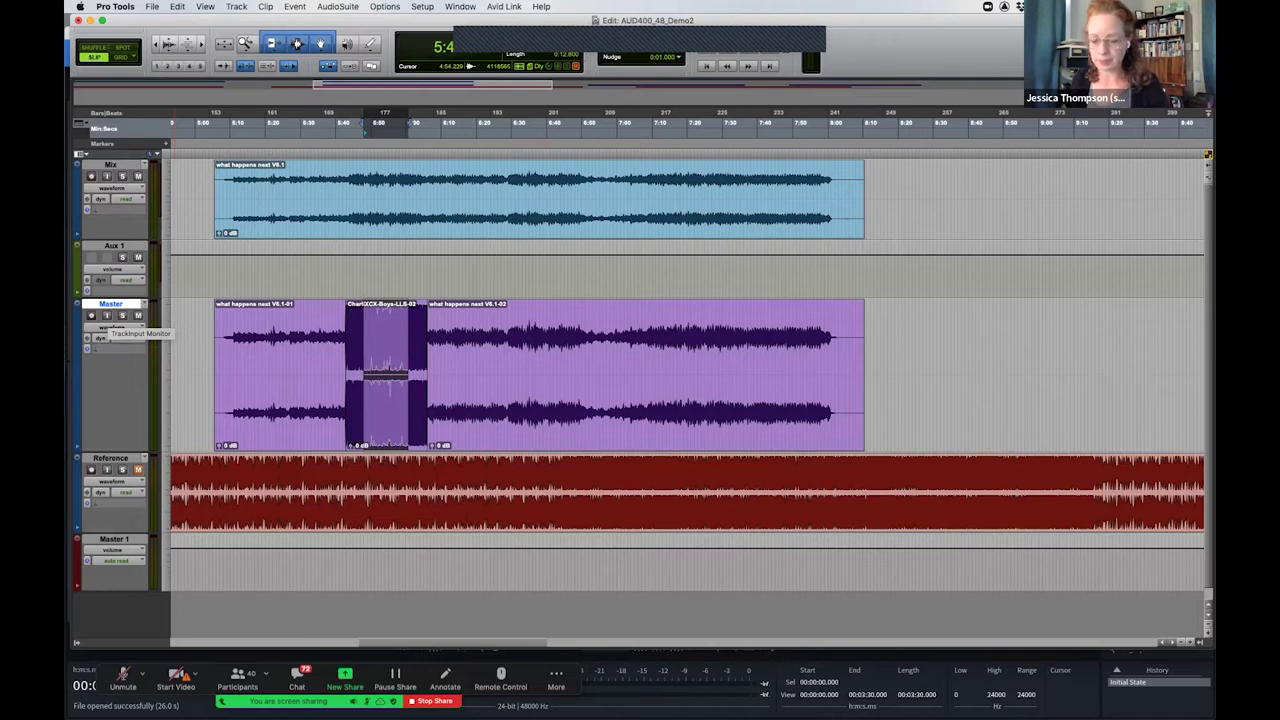
{"action": "left_click", "coordinate": [107, 316]}
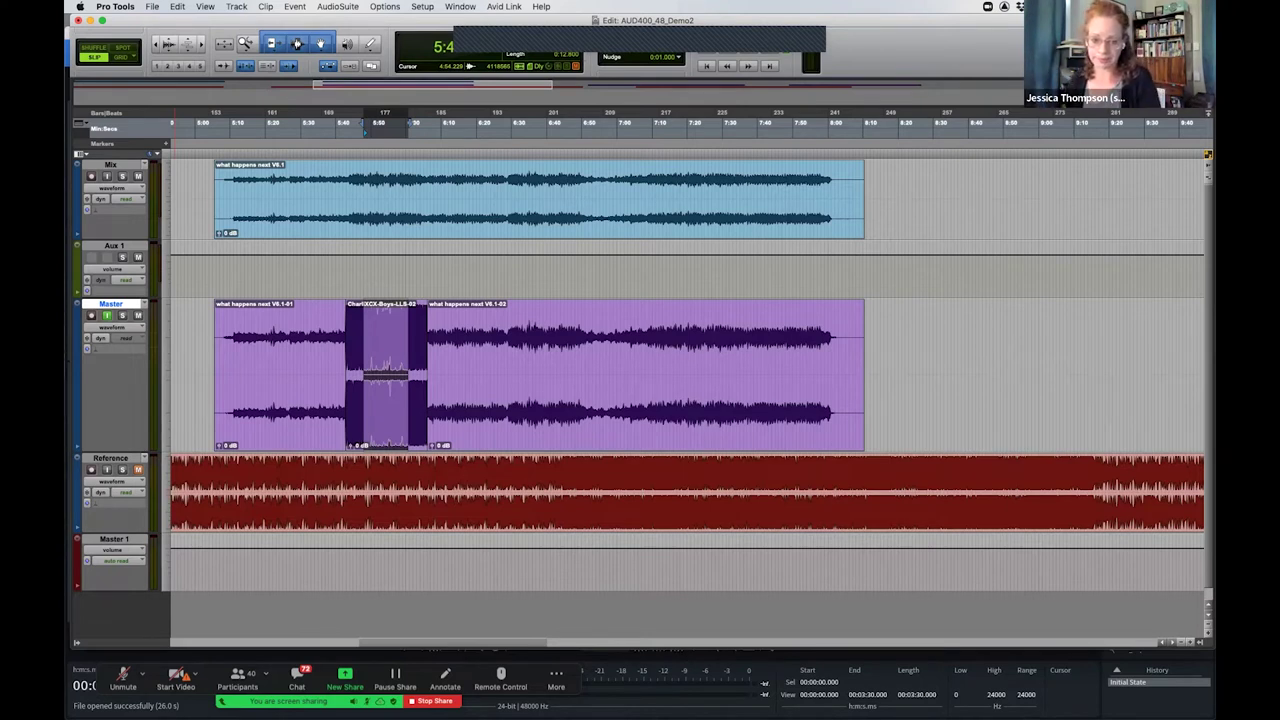
{"action": "key", "text": "space"}
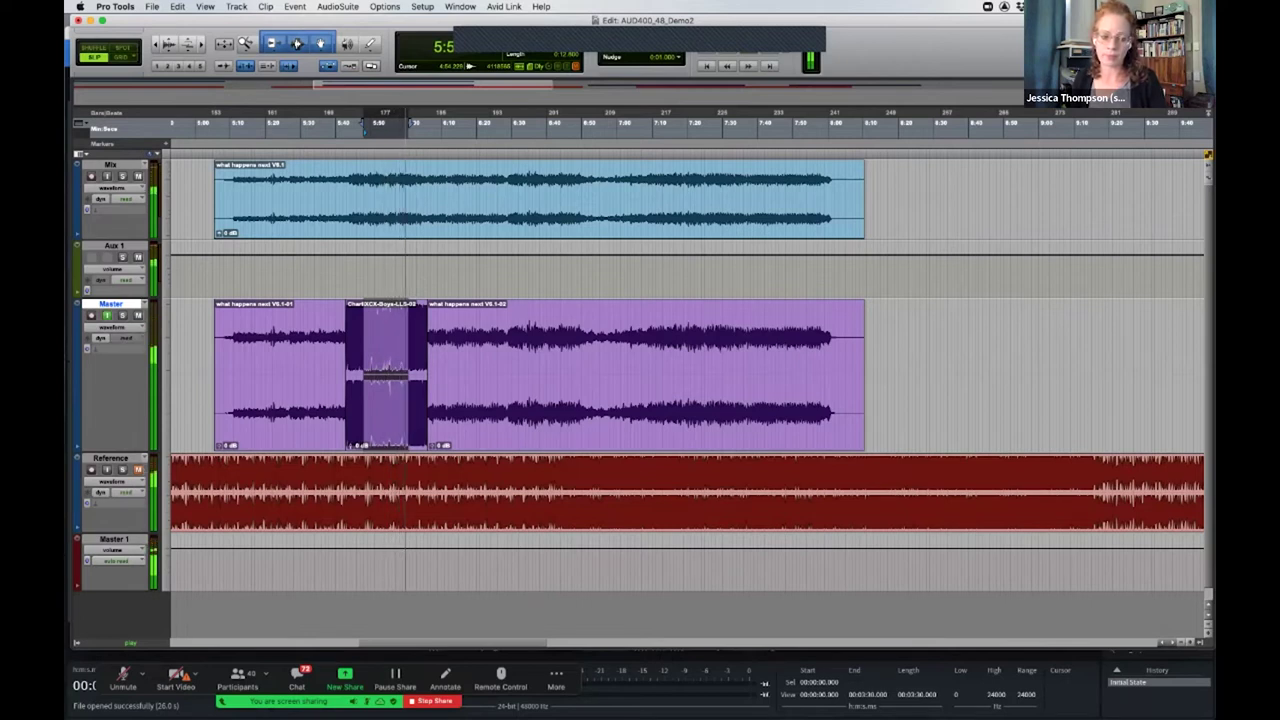
{"action": "key", "text": "space"}
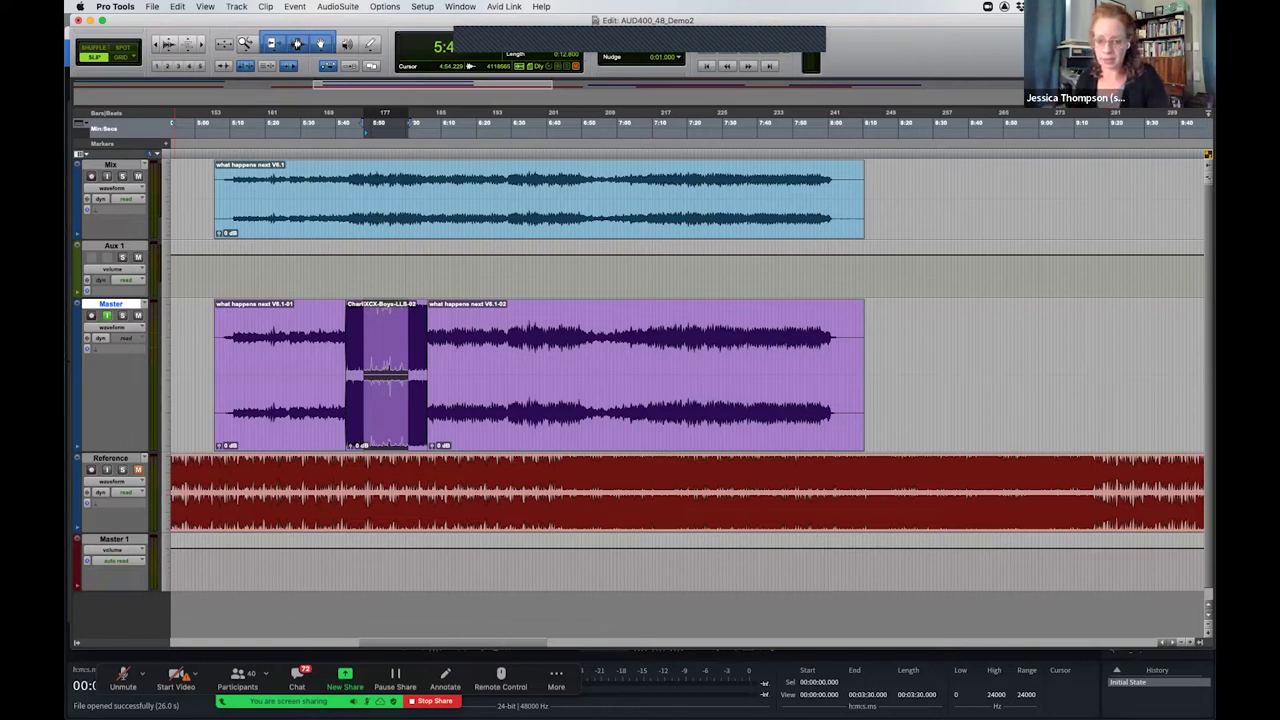
Show the mixer and insert the stereo Weiss MM-1 Mastering Maximizer in Aux 1's first insert slot
{"action": "key", "text": "super+equal"}
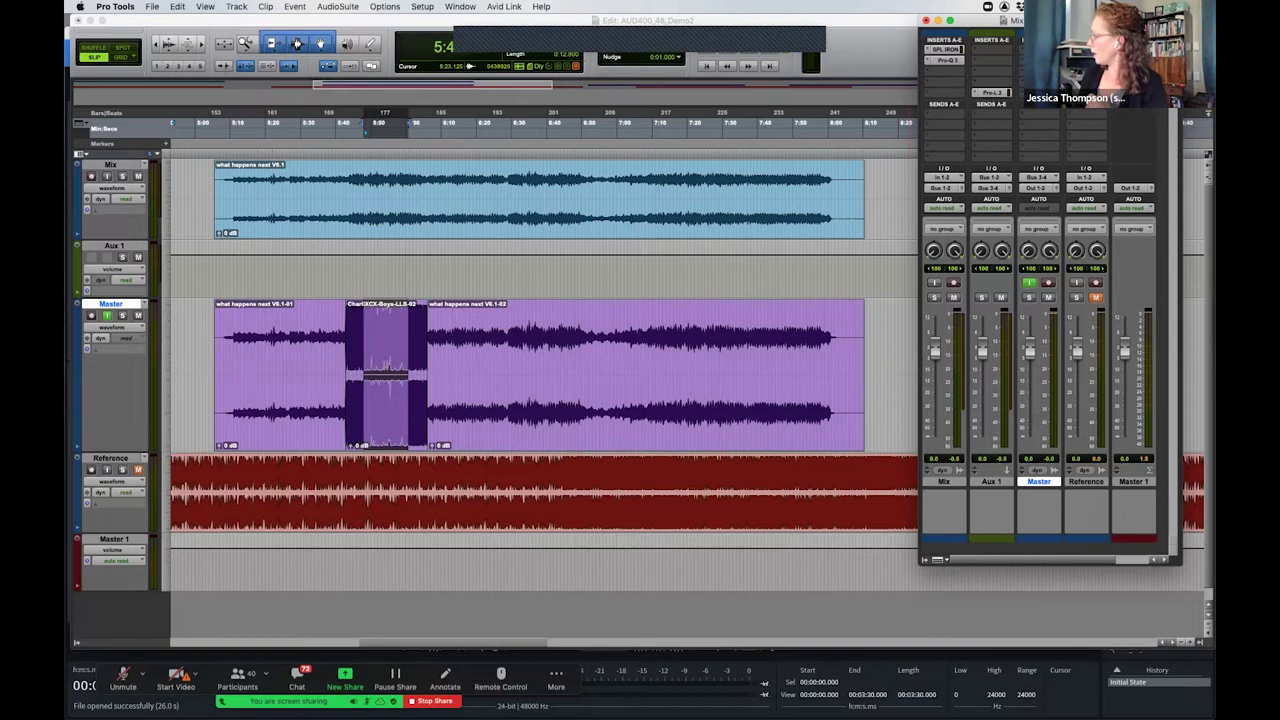
{"action": "left_click", "coordinate": [990, 49]}
{"action": "mouse_move", "coordinate": [1105, 85]}
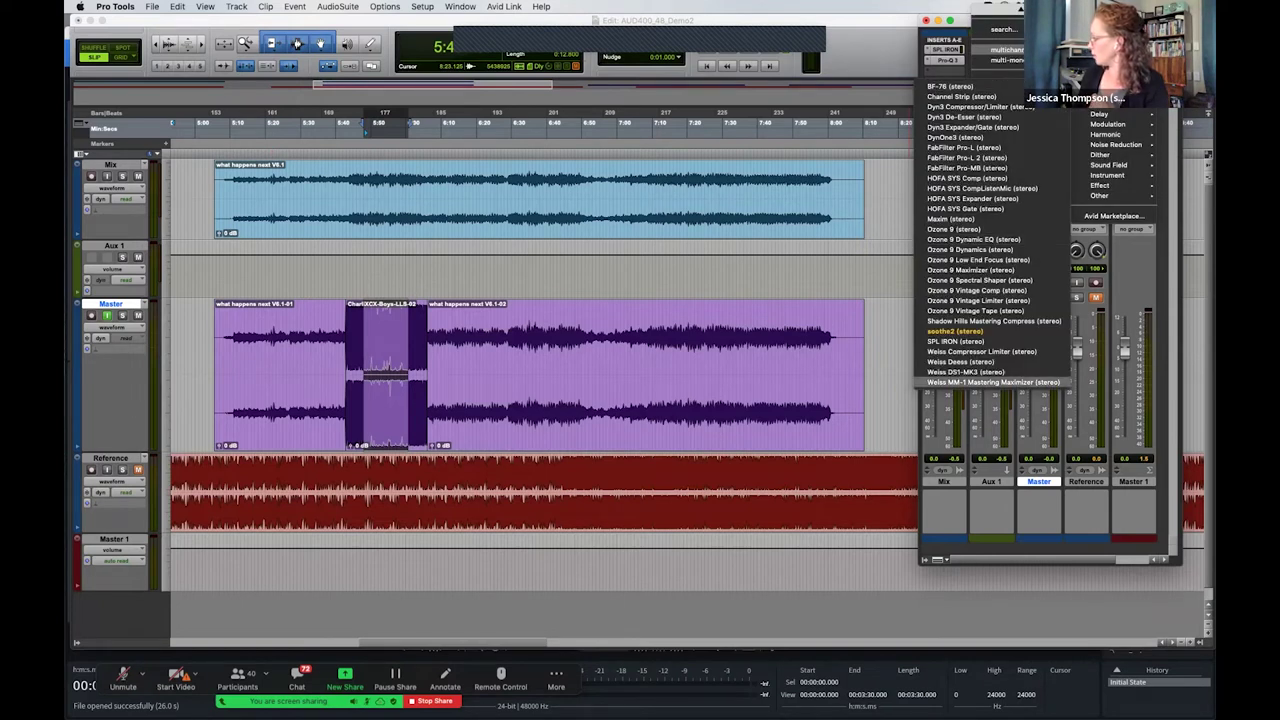
{"action": "left_click", "coordinate": [993, 382]}
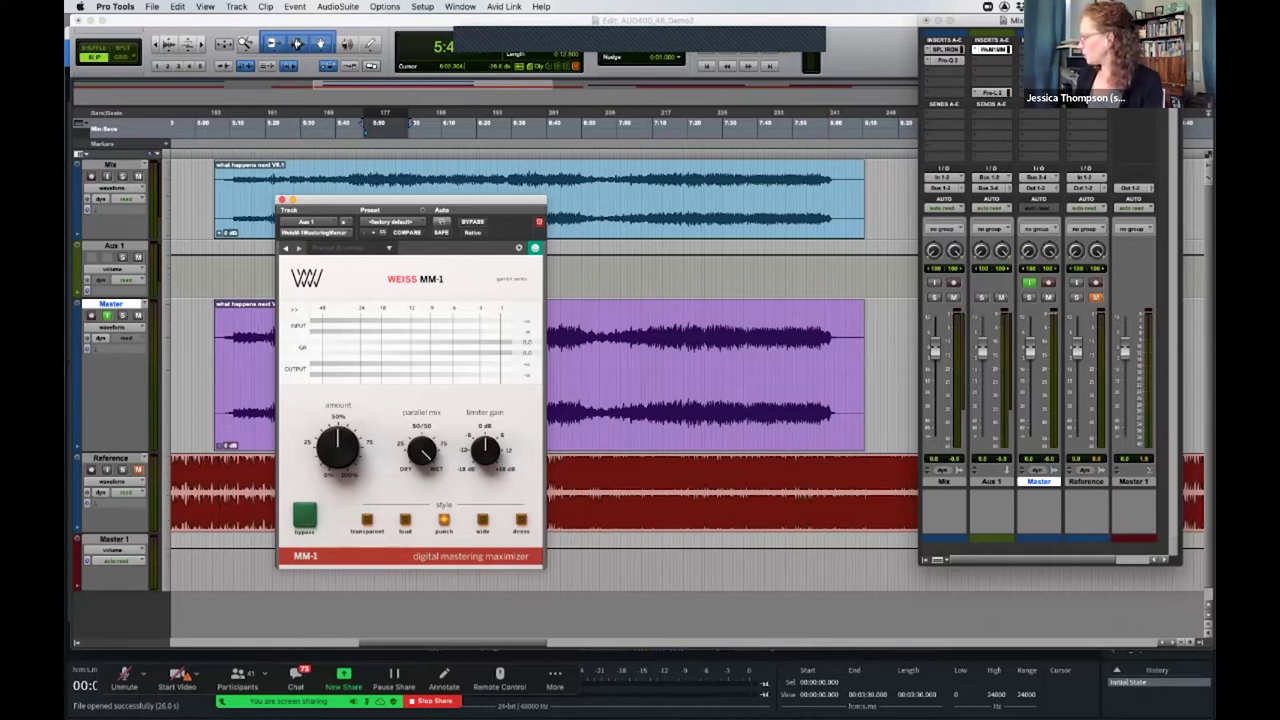
{"action": "left_click", "coordinate": [1040, 58]}
{"action": "mouse_move", "coordinate": [1110, 104]}
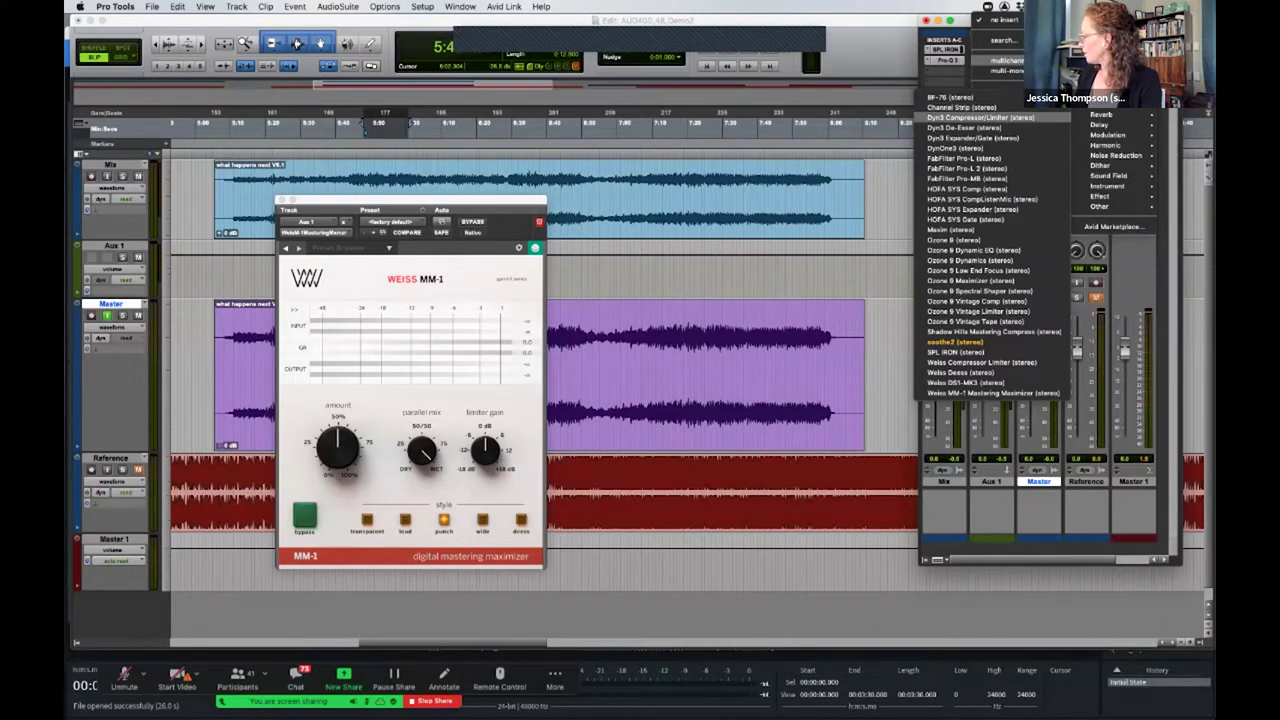
{"action": "left_click", "coordinate": [980, 117]}
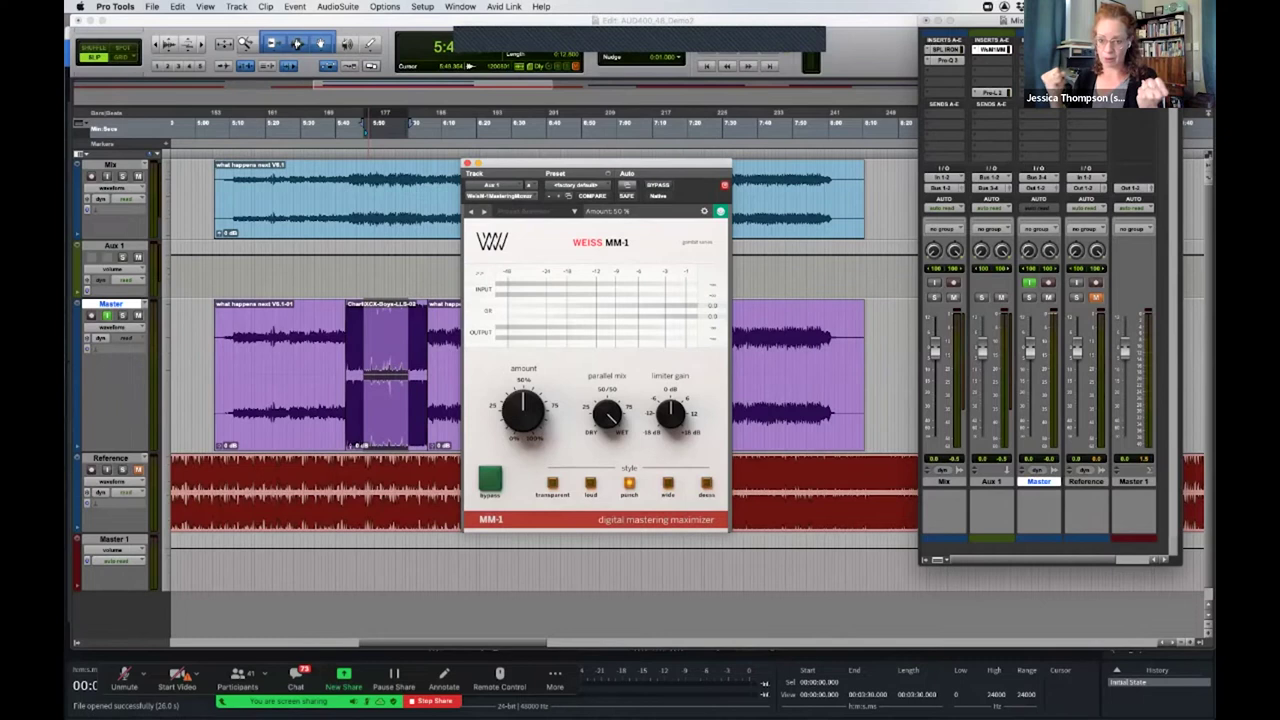
Play the selection, raise the MM-1's amount and limiter gain, try the loud style against punch, settle on punch and close the plug-in
{"action": "key", "text": "space"}
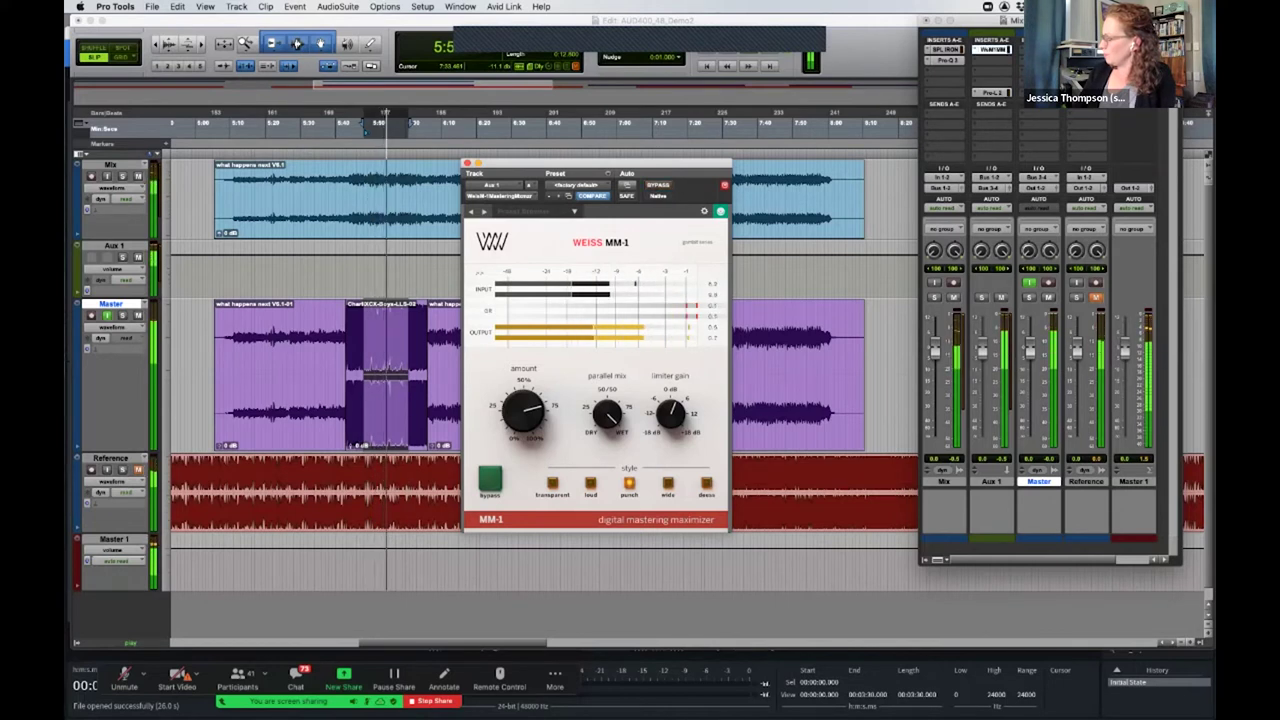
{"action": "left_click", "coordinate": [590, 483]}
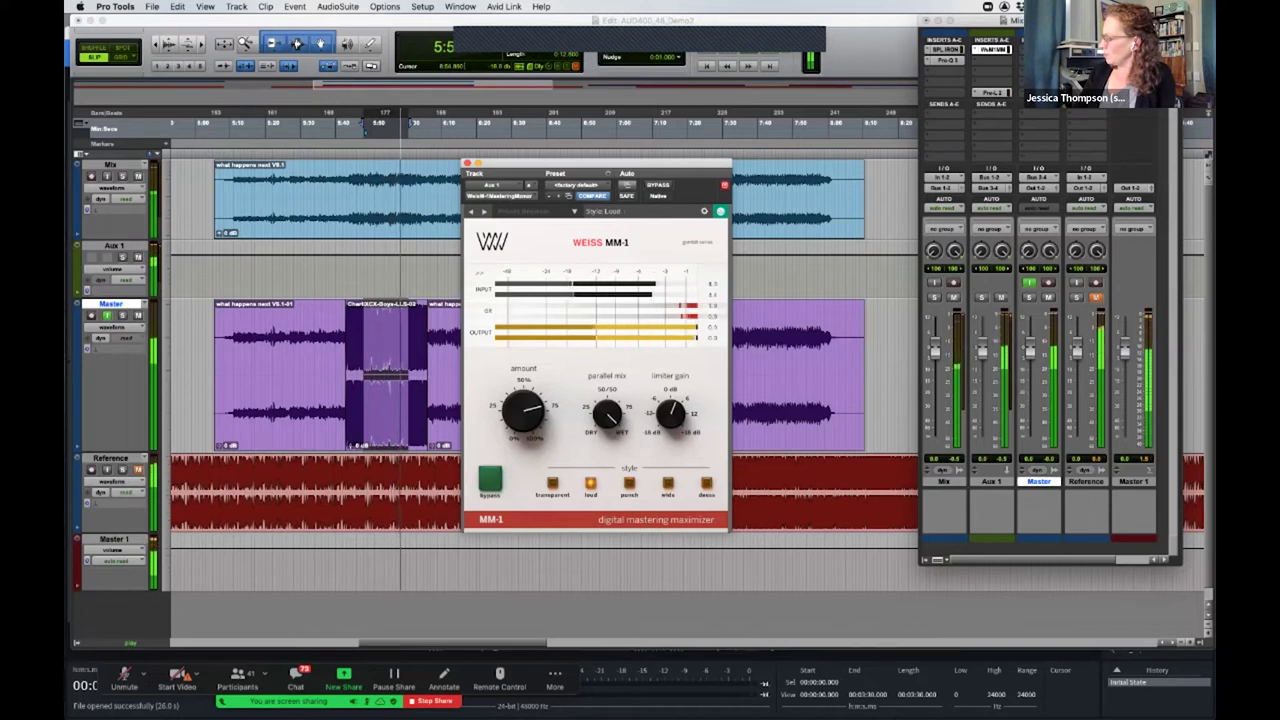
{"action": "left_click", "coordinate": [628, 483]}
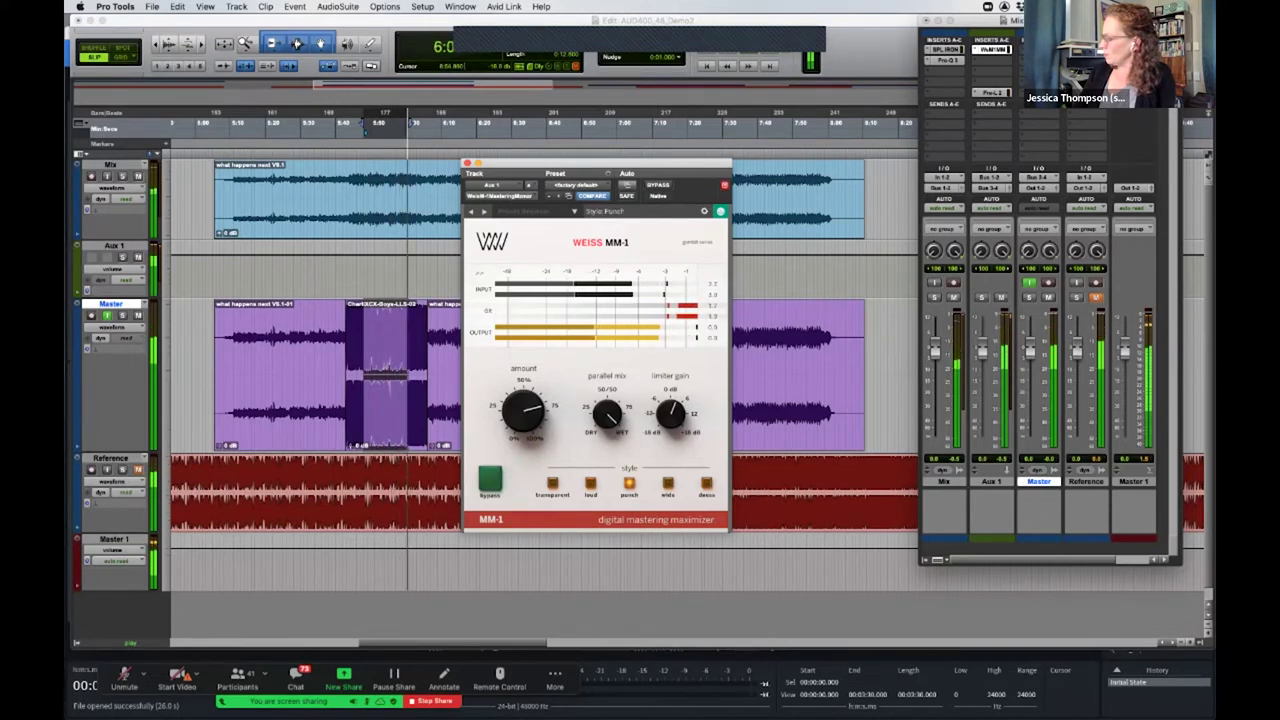
{"action": "key", "text": "space"}
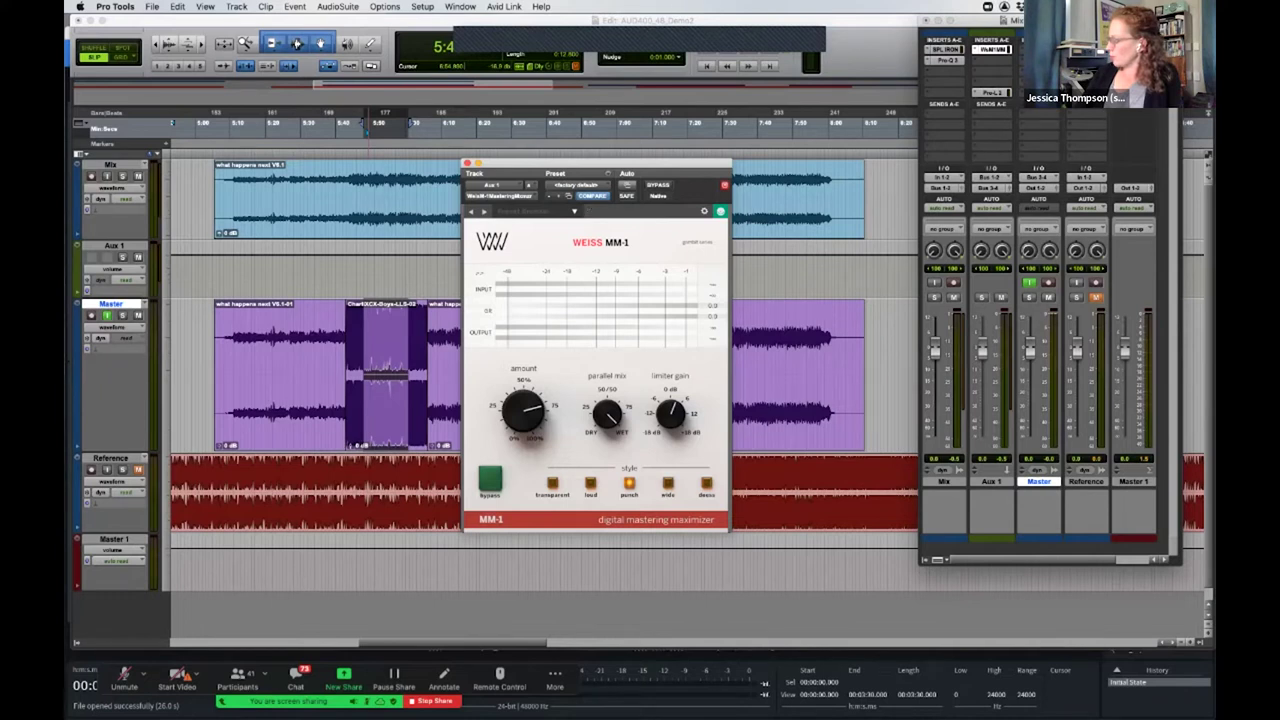
{"action": "left_click", "coordinate": [466, 162]}
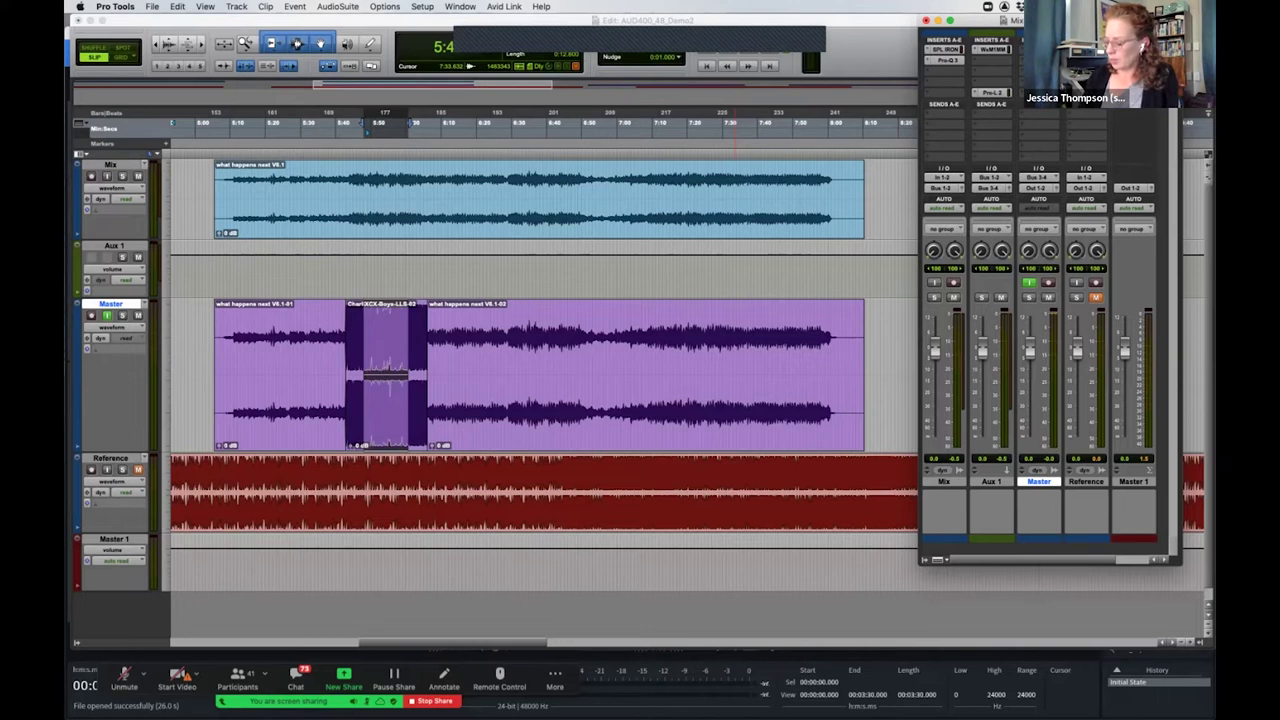
Review the settings of SPL IRON and Pro-Q 3 on the Mix track and Pro-L 2 on Aux 1, closing the plug-in window at the end
{"action": "key", "text": "super+equal"}
{"action": "key", "text": "super+equal"}
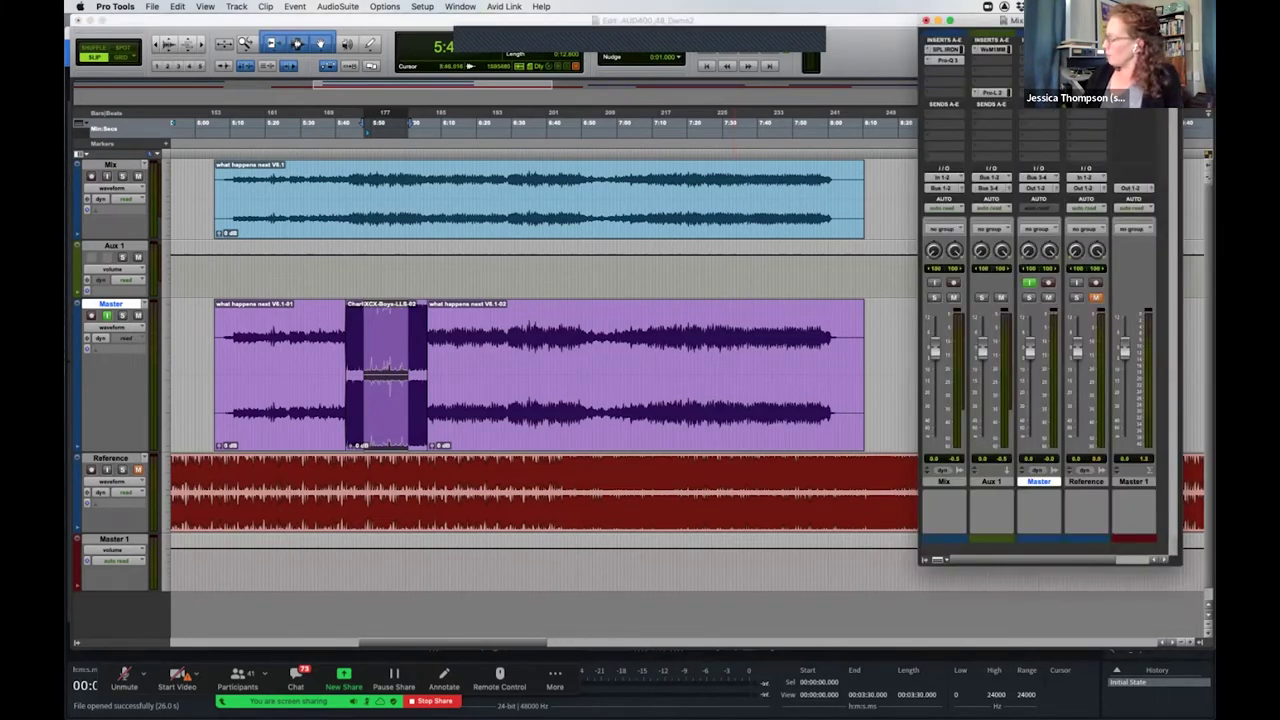
{"action": "left_click", "coordinate": [944, 49]}
{"action": "left_click_drag", "start_coordinate": [800, 163], "coordinate": [583, 146]}
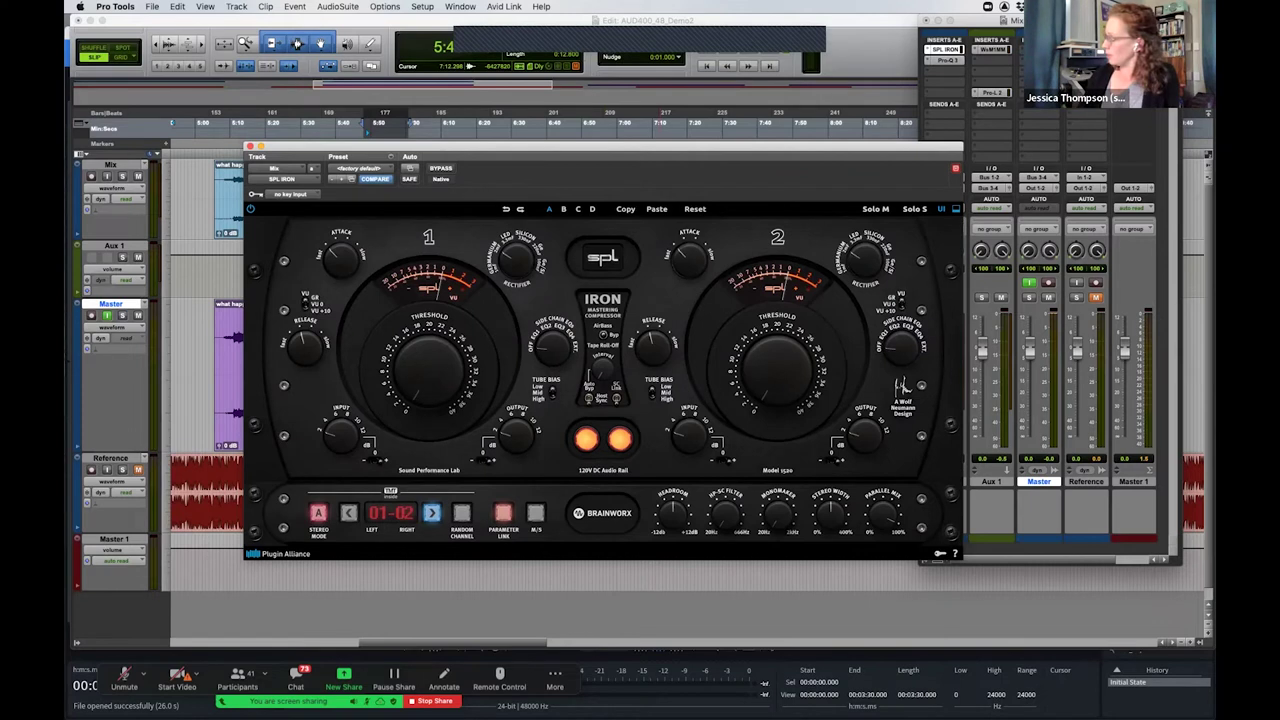
{"action": "left_click", "coordinate": [944, 60]}
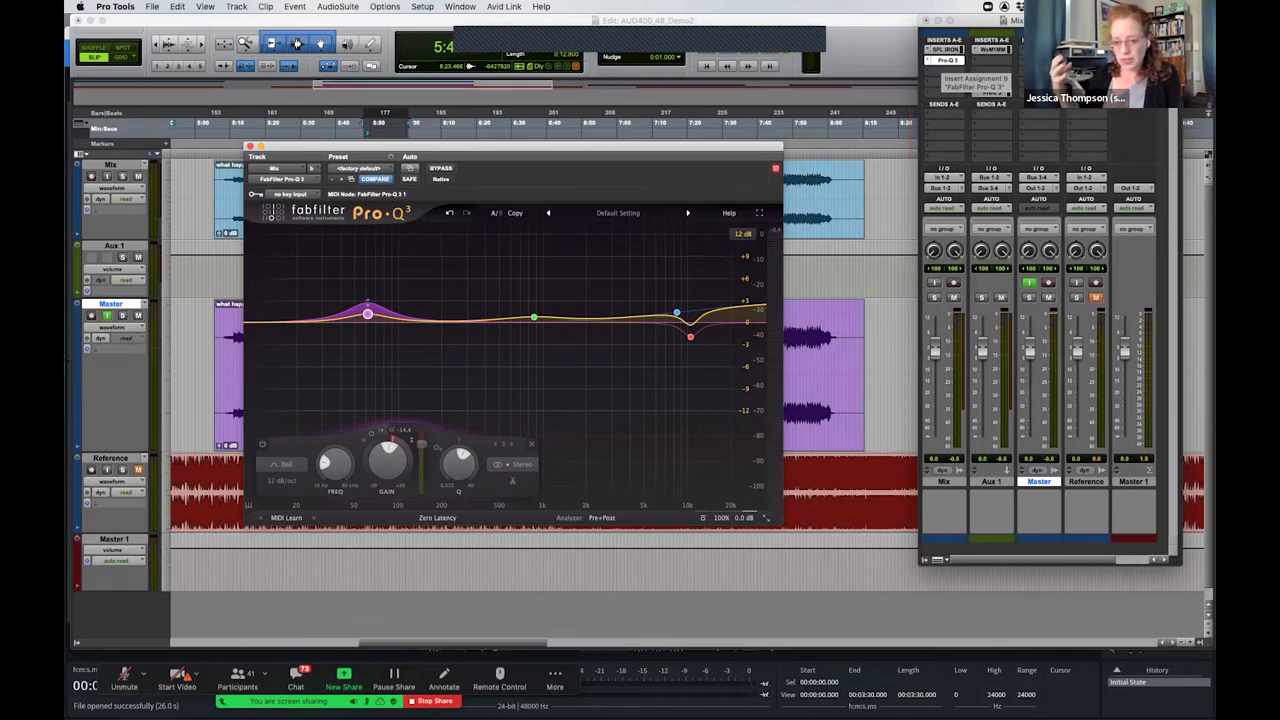
{"action": "left_click", "coordinate": [993, 49]}
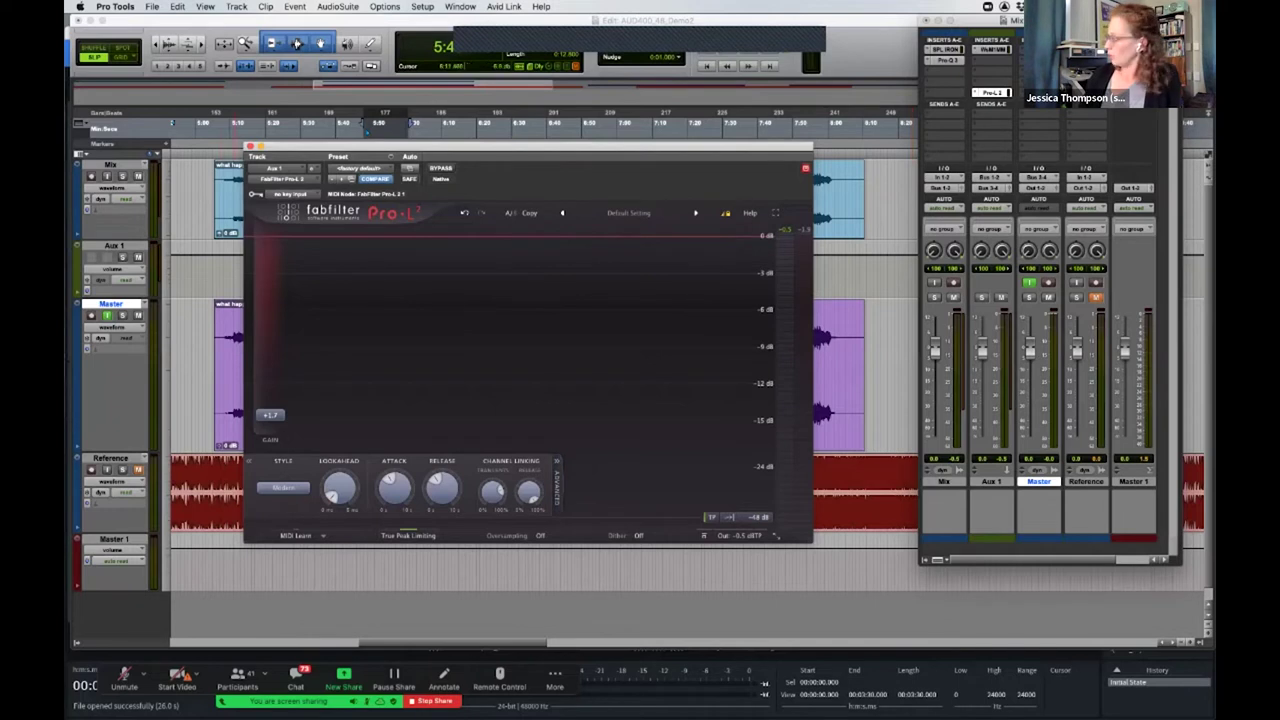
{"action": "left_click", "coordinate": [249, 147]}
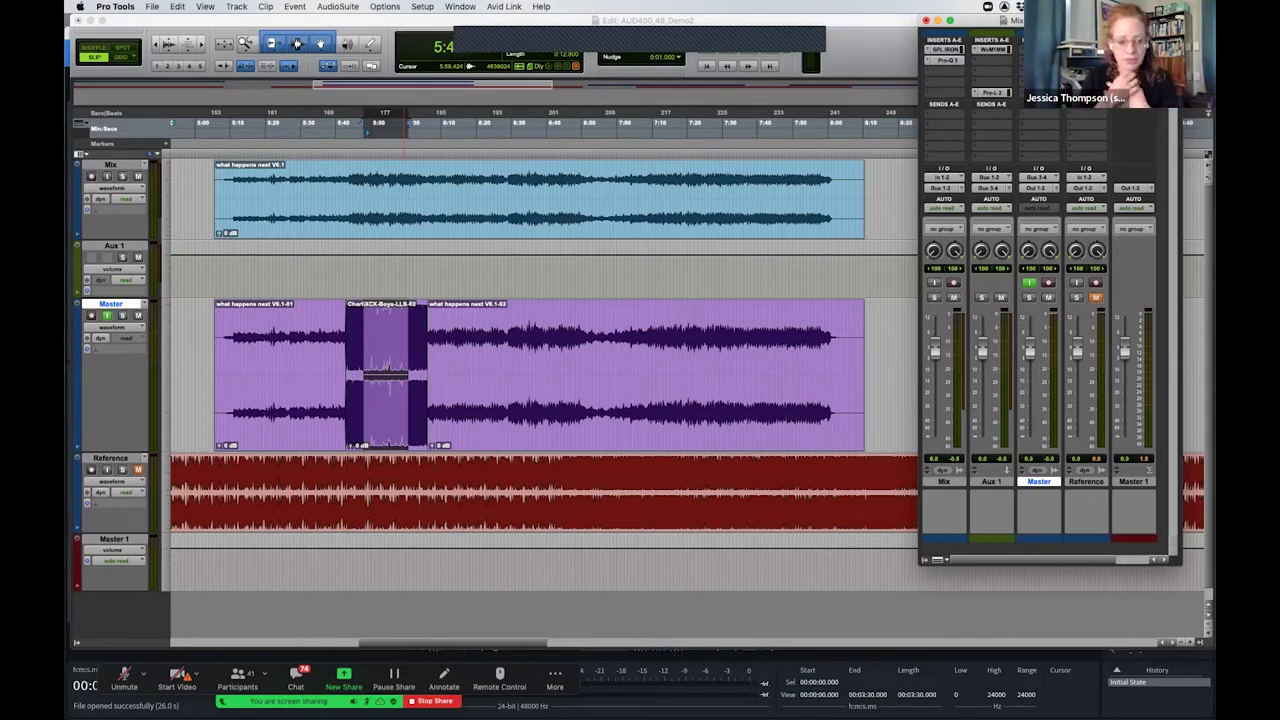
Reopen the MM-1 on Aux 1, compare the playing mix with it bypassed and active, and close the plug-in
{"action": "key", "text": "super+equal"}
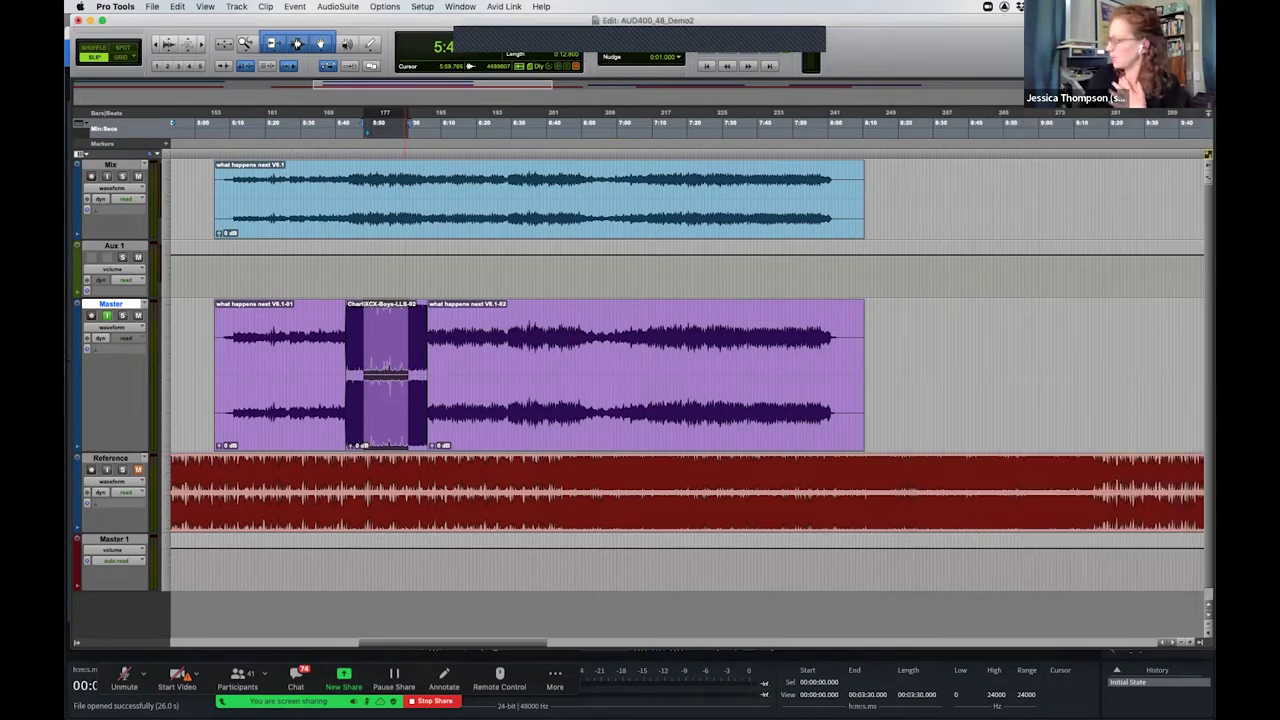
{"action": "key", "text": "super+equal"}
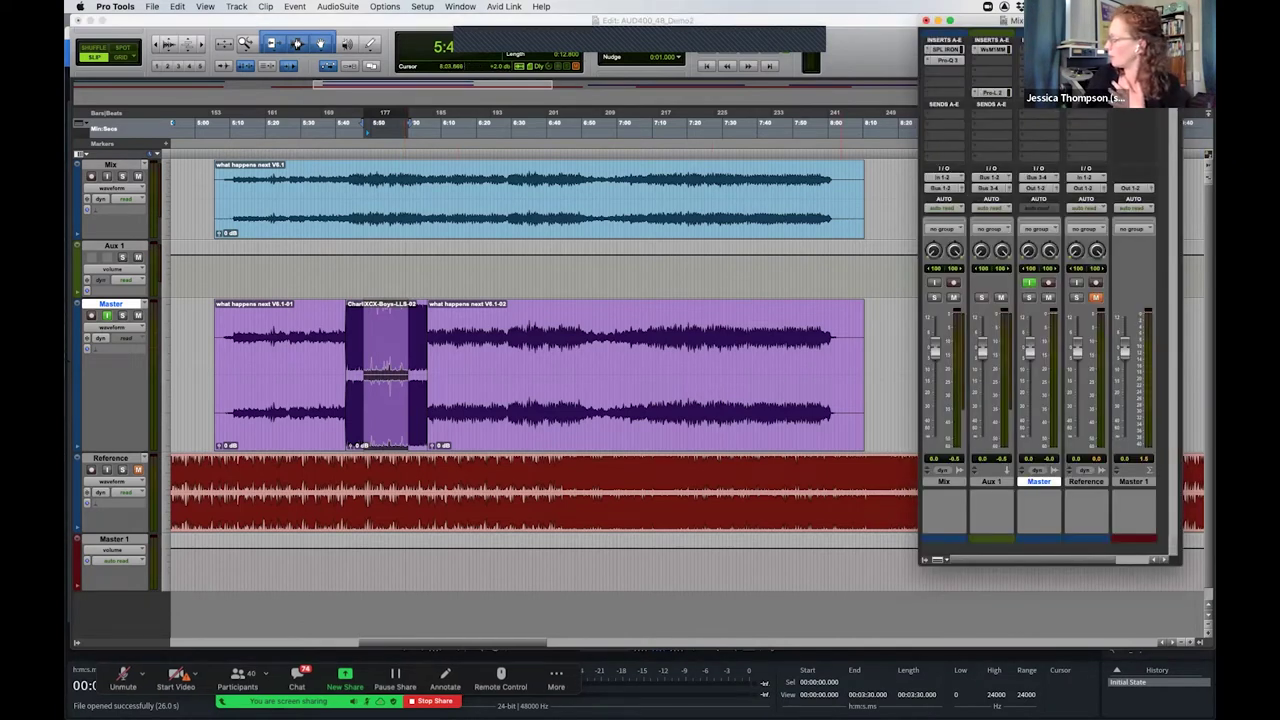
{"action": "left_click", "coordinate": [992, 49]}
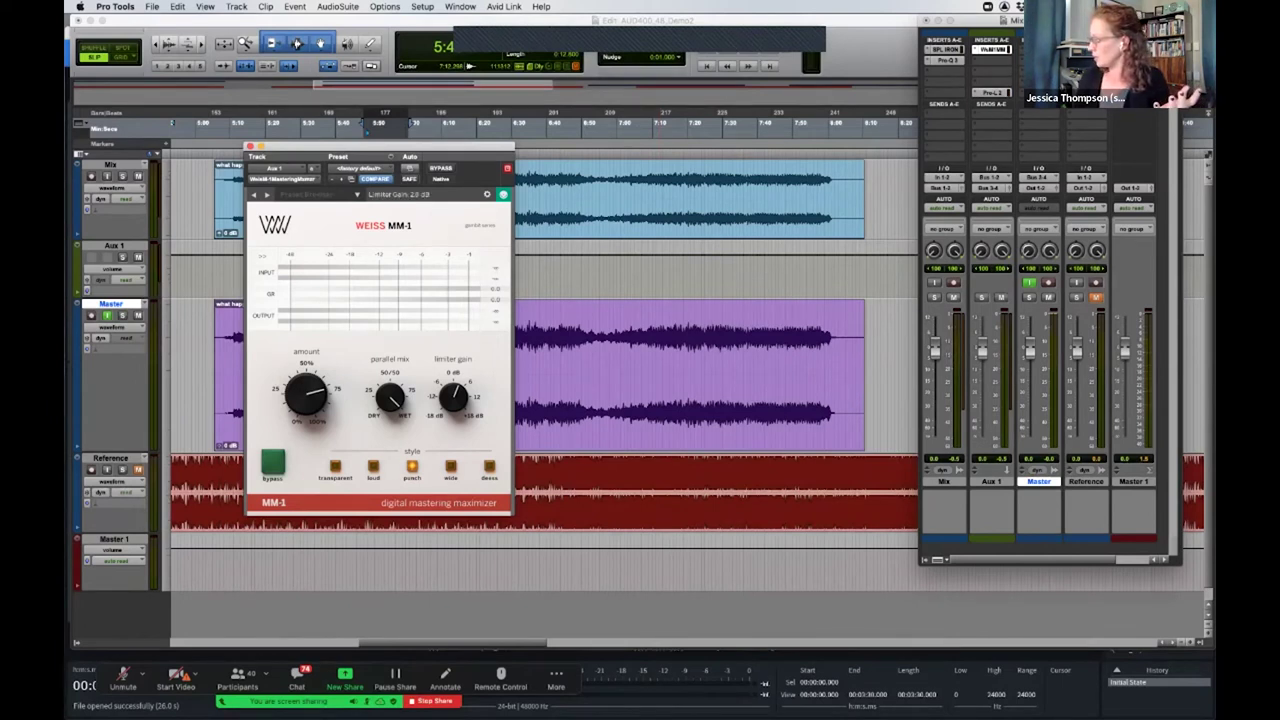
{"action": "key", "text": "space"}
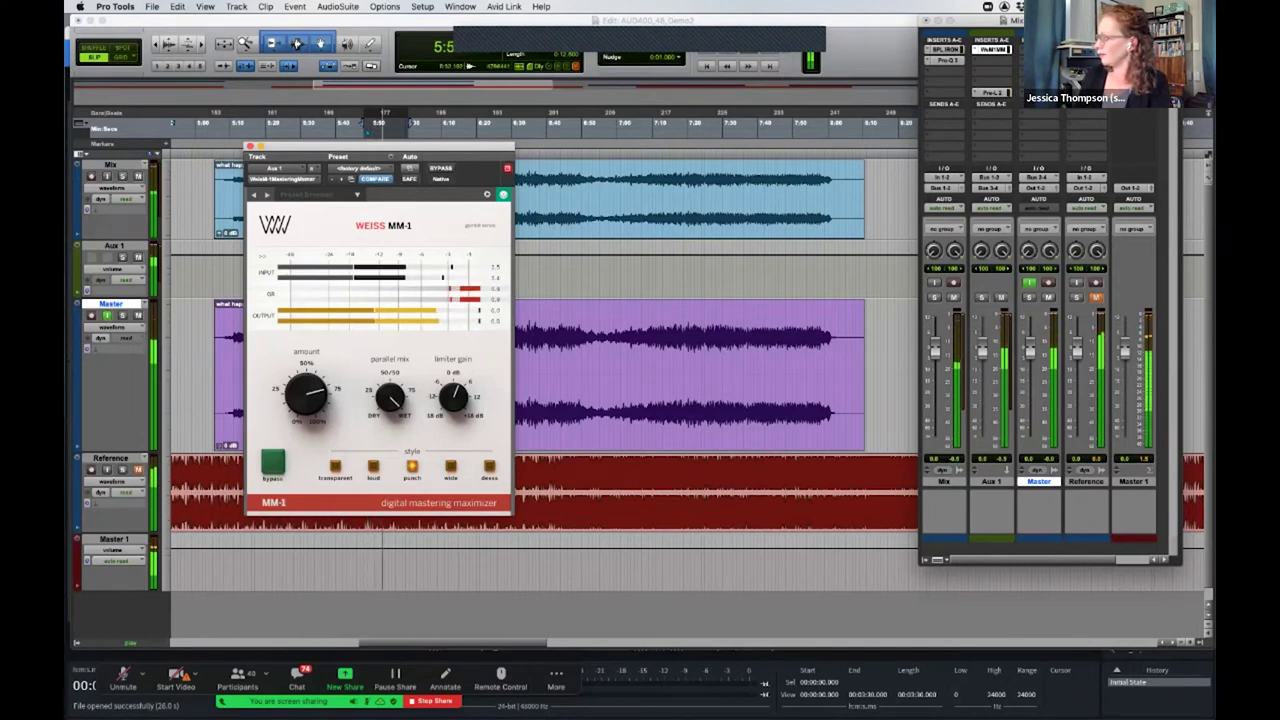
{"action": "left_click", "coordinate": [440, 167]}
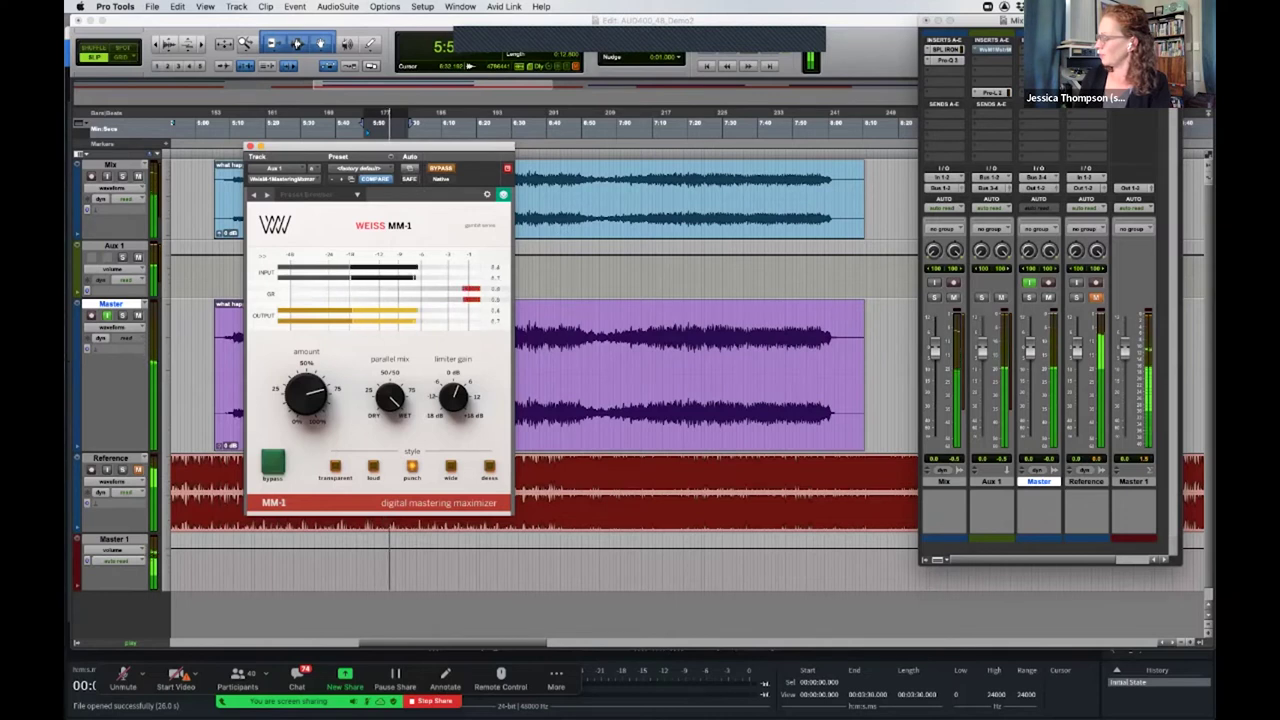
{"action": "left_click", "coordinate": [440, 167]}
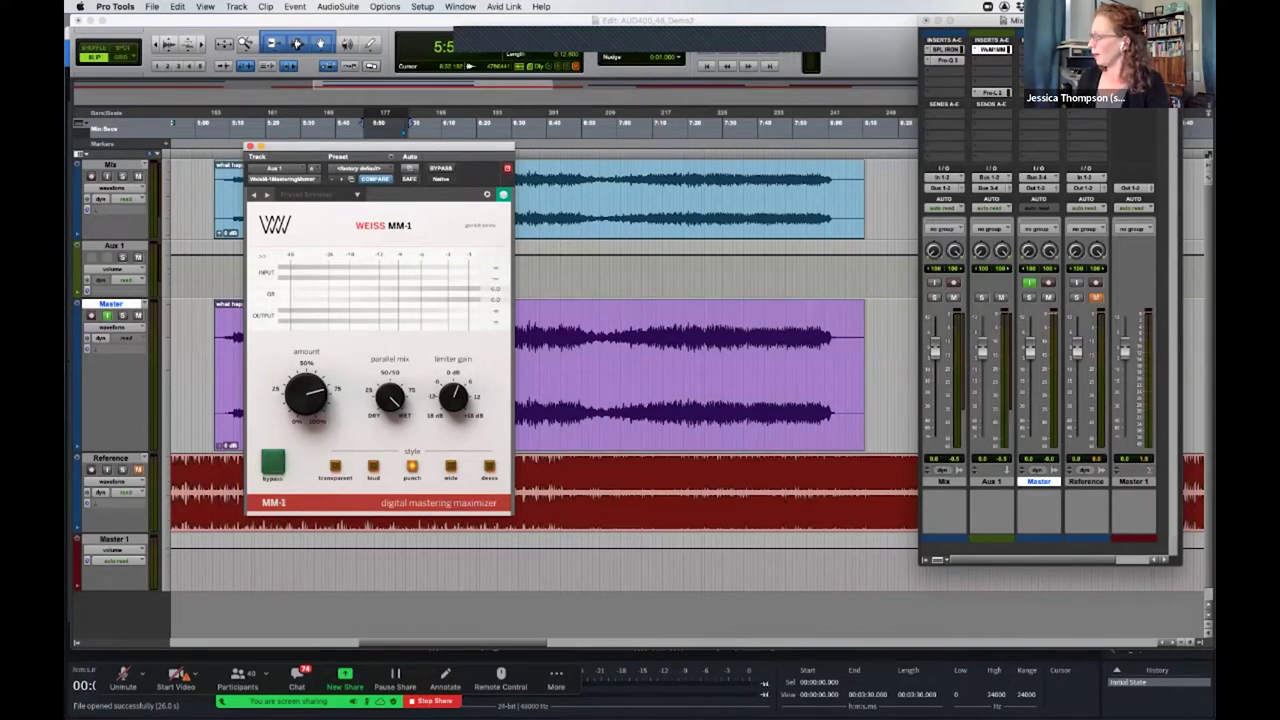
{"action": "key", "text": "super+w"}
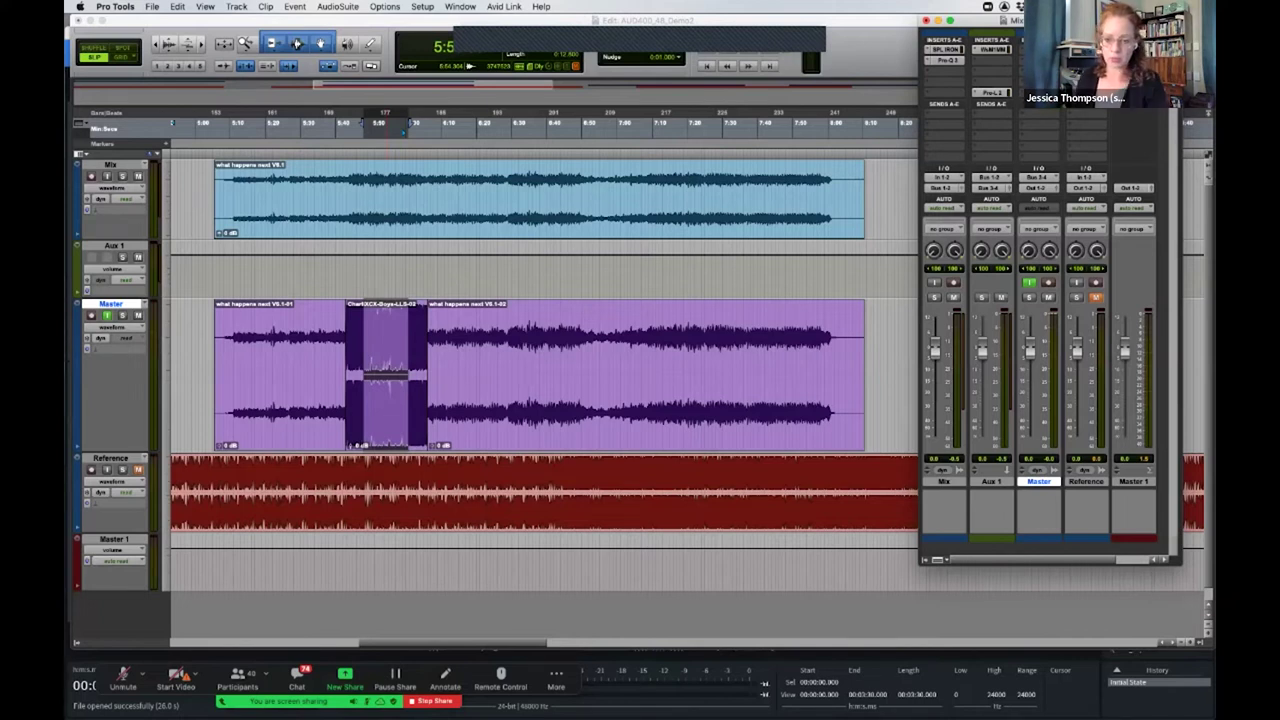
Play the selection while toggling the Master track's input monitoring to compare the processed mix with the CharliXCX-Boys segment
{"action": "key", "text": "space"}
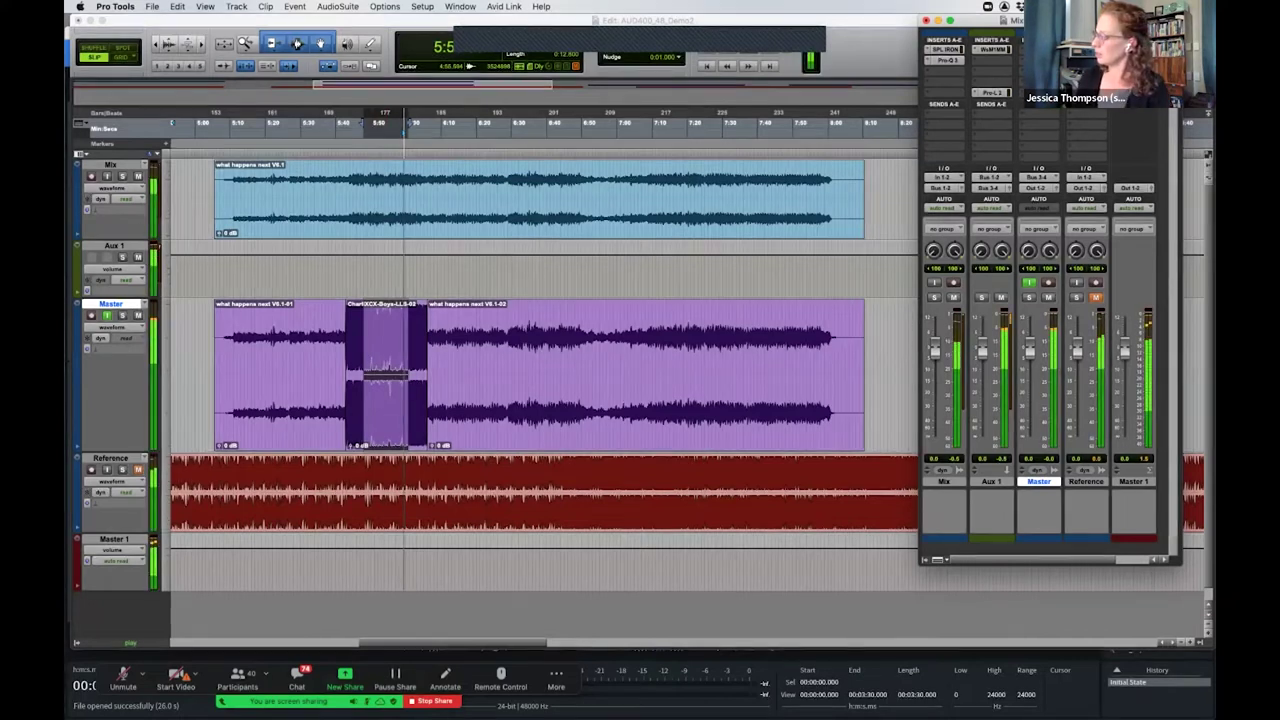
{"action": "left_click", "coordinate": [108, 322]}
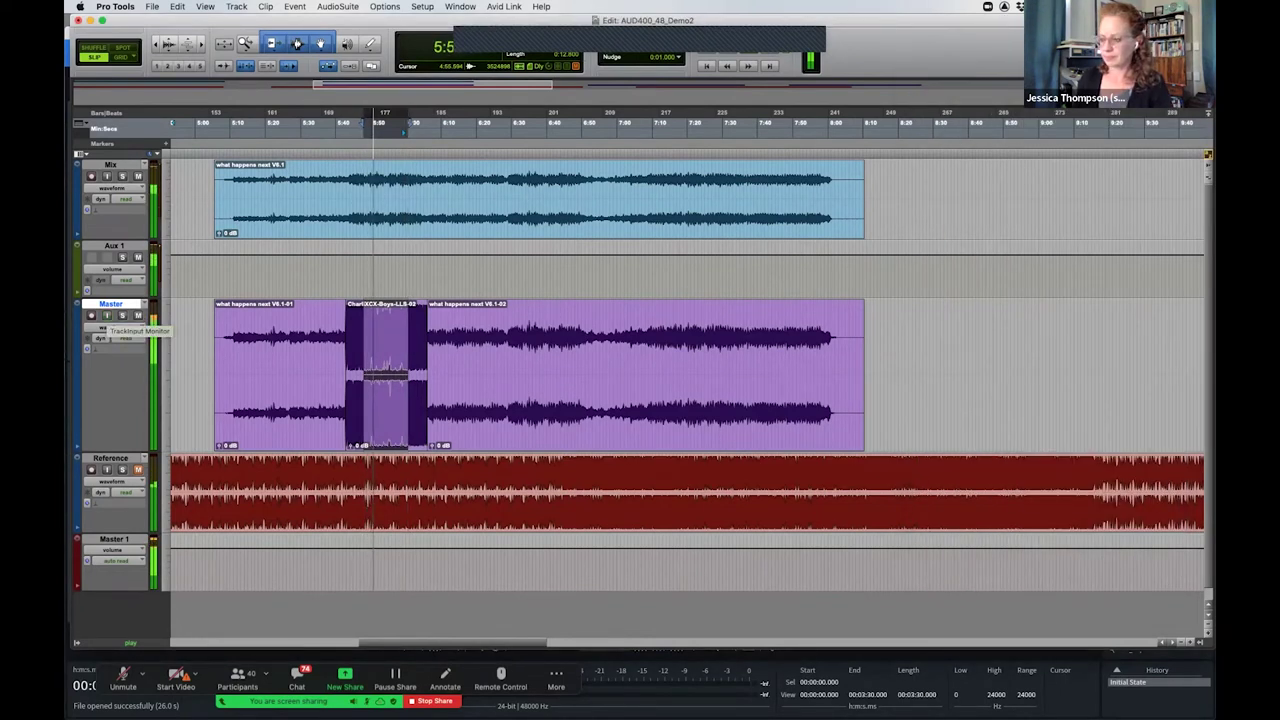
{"action": "left_click", "coordinate": [107, 315]}
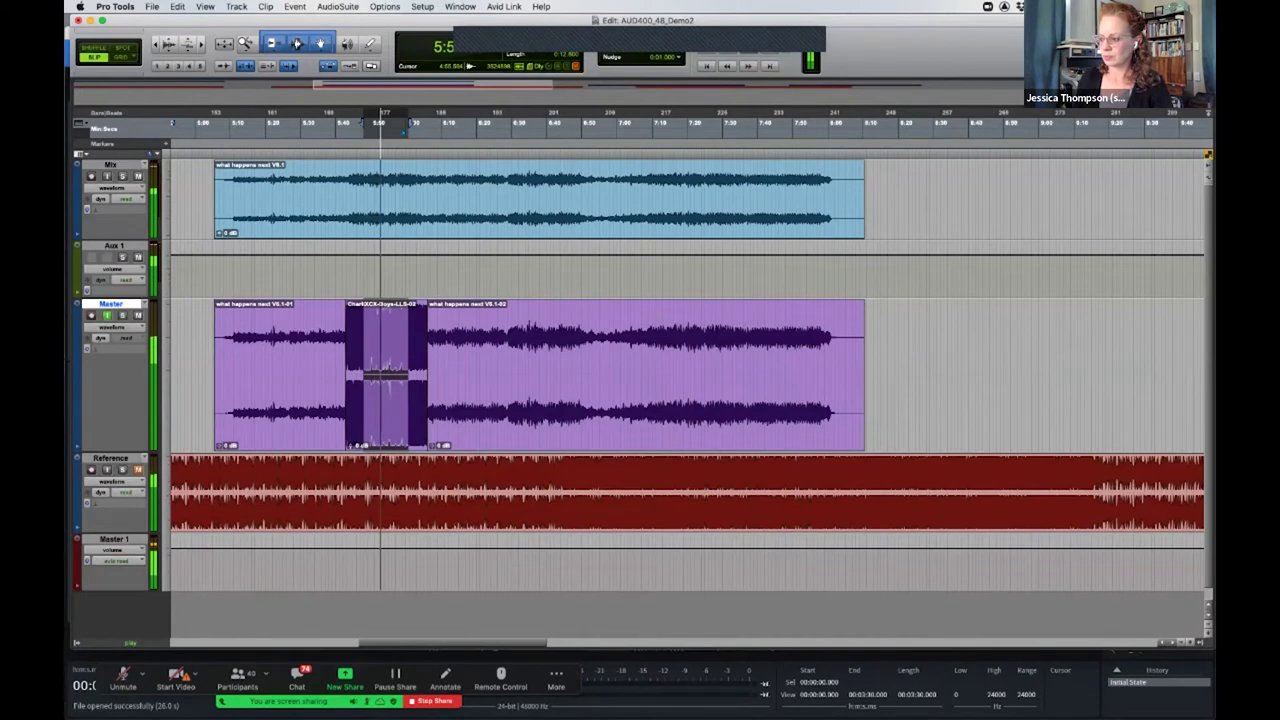
{"action": "key", "text": "space"}
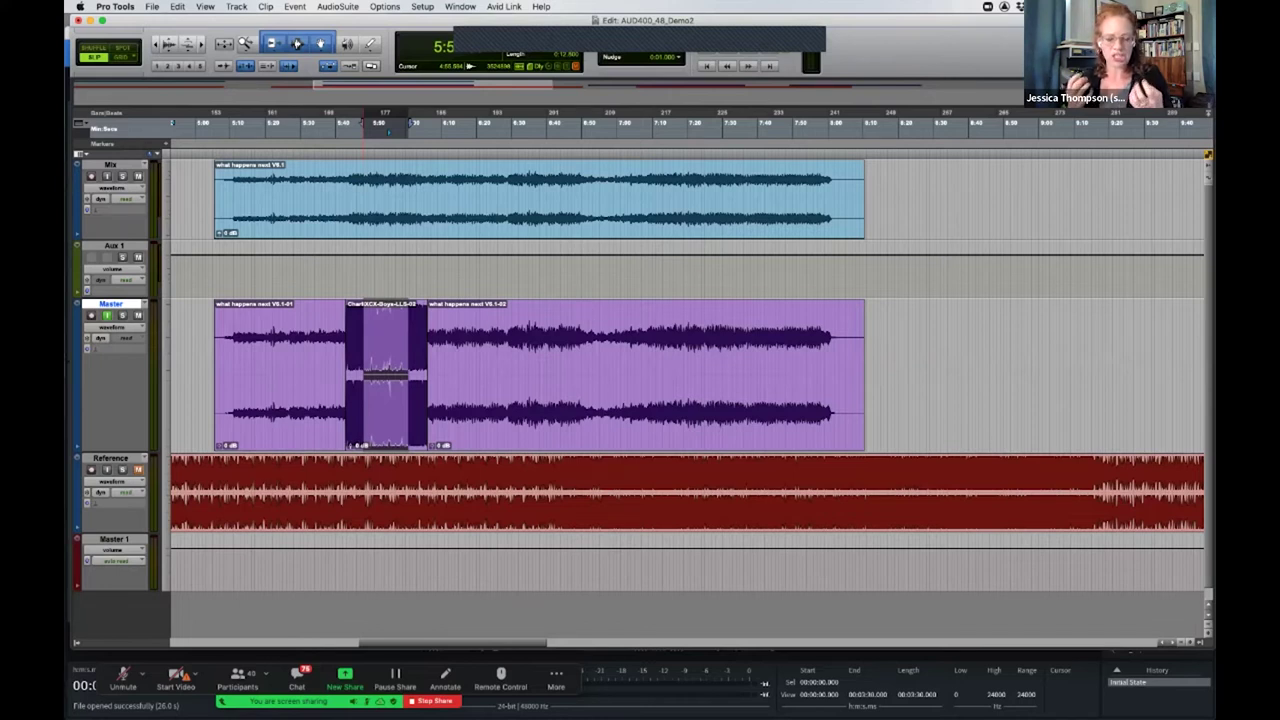
Insert the stereo UNFILTER plug-in on Aux 1 directly after the MM-1
{"action": "key", "text": "super+equal"}
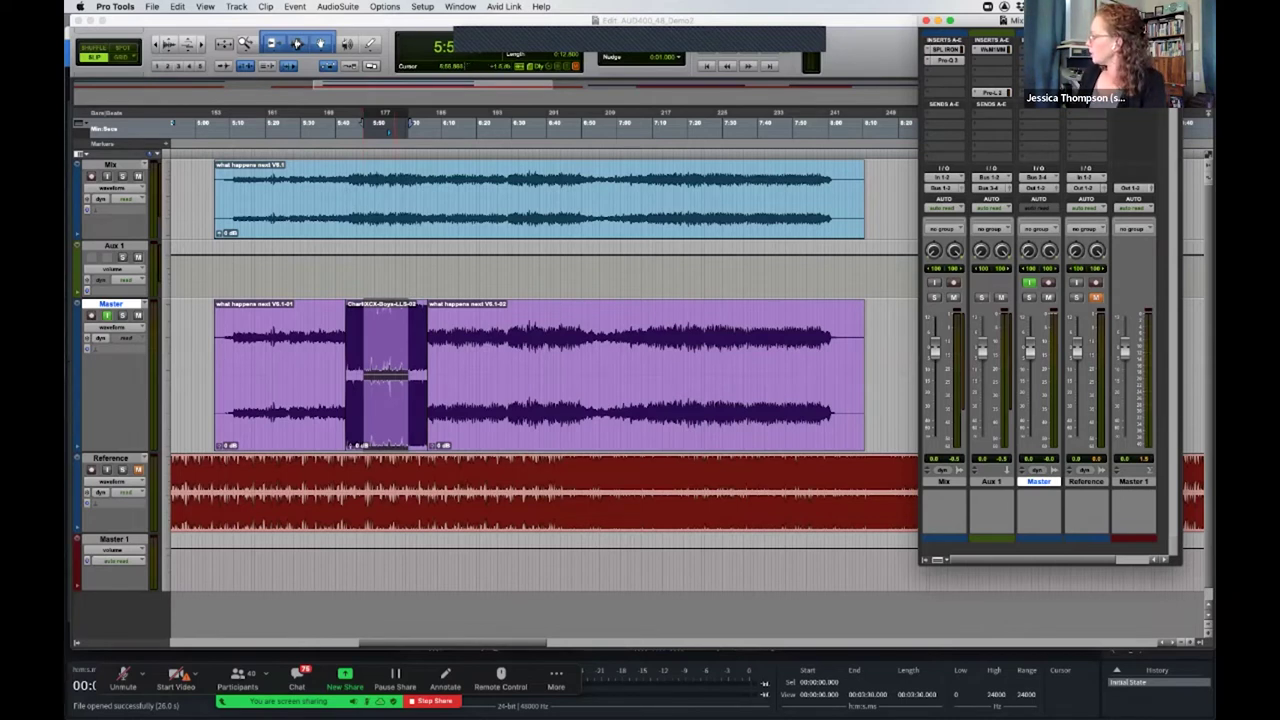
{"action": "left_click", "coordinate": [990, 58]}
{"action": "mouse_move", "coordinate": [1010, 60]}
{"action": "mouse_move", "coordinate": [1100, 90]}
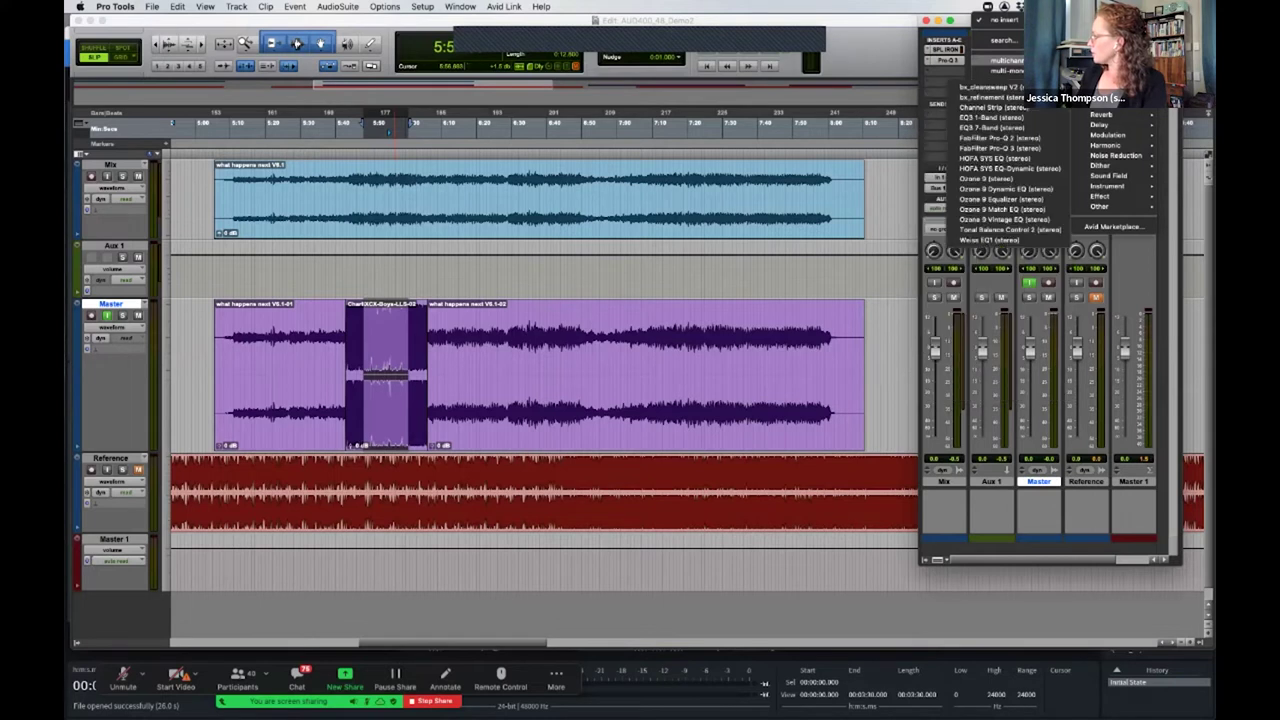
{"action": "mouse_move", "coordinate": [1100, 206]}
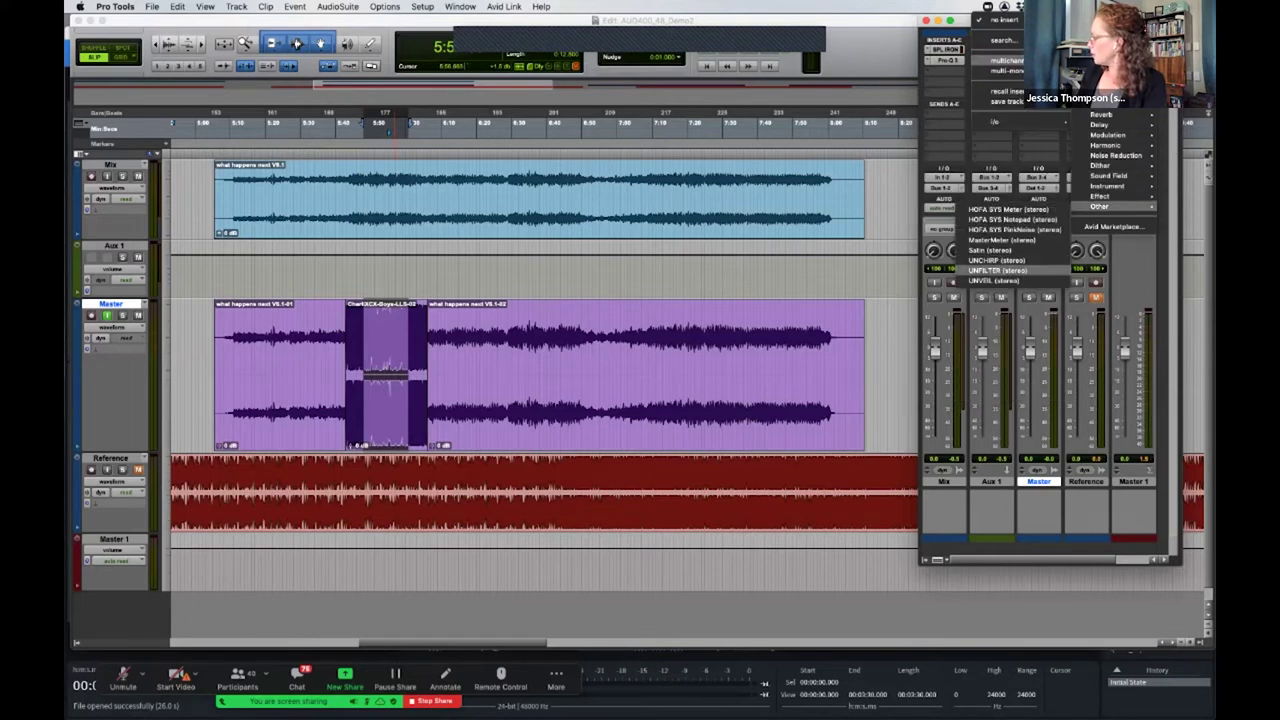
{"action": "left_click", "coordinate": [997, 270]}
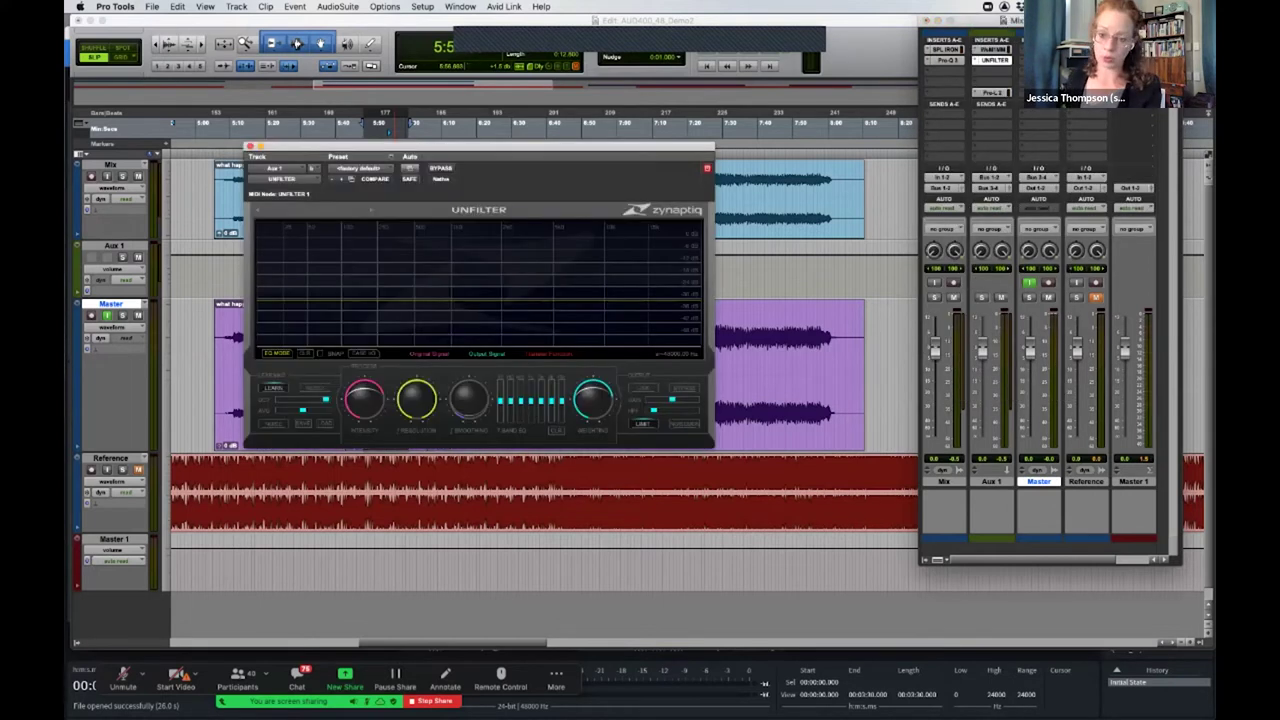
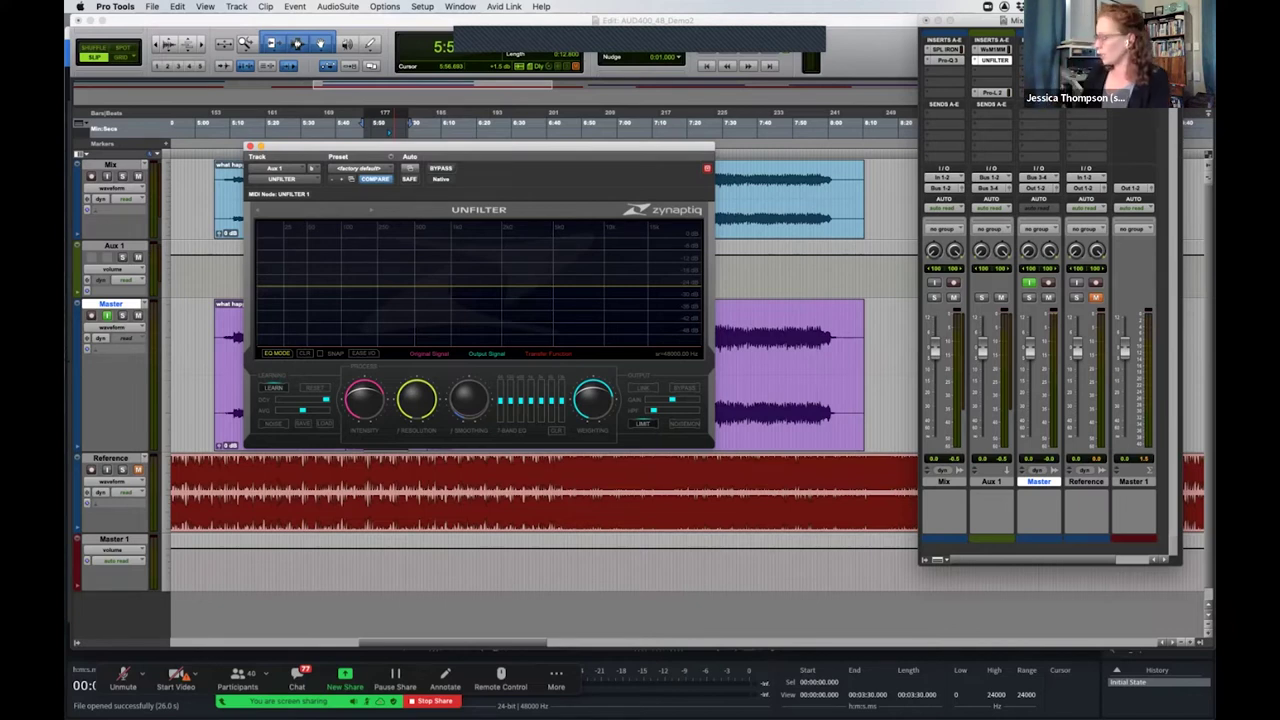
Play the selection and reshape UNFILTER's EQ curve with a lowered bass end and a gentle upper-mid lift, comparing it with bypass
{"action": "left_click_drag", "start_coordinate": [480, 147], "coordinate": [702, 171]}
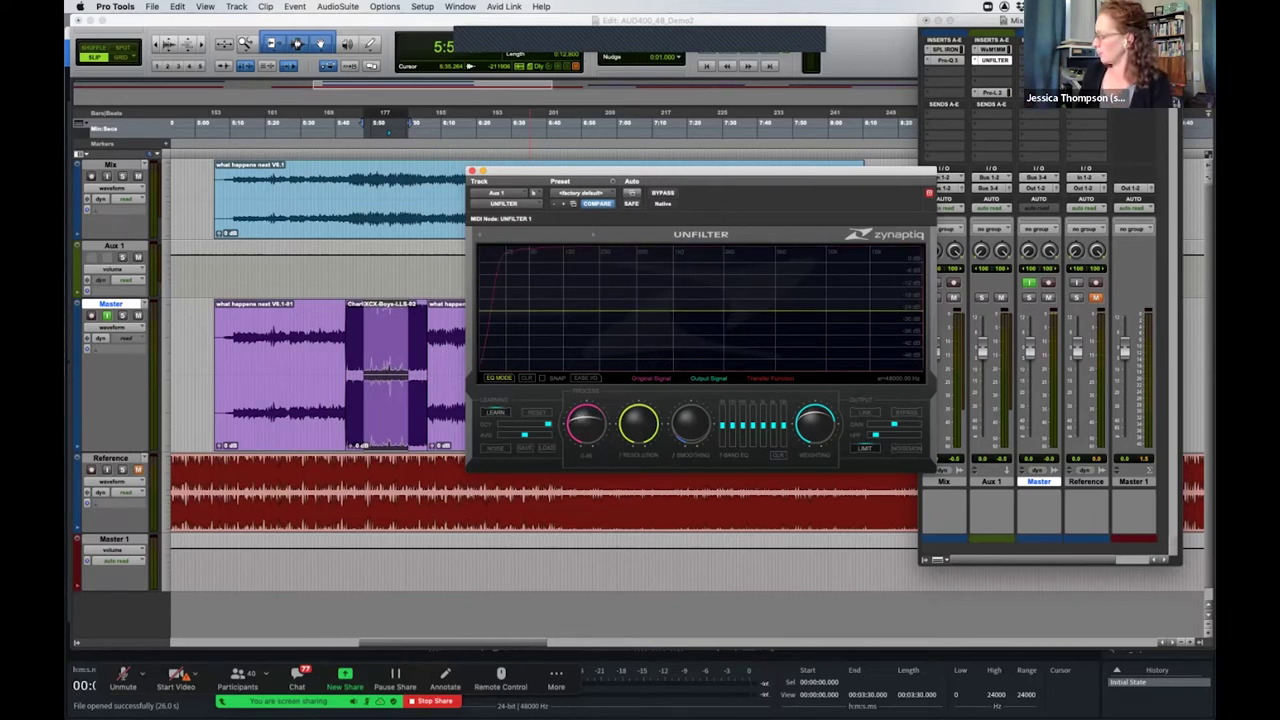
{"action": "key", "text": "space"}
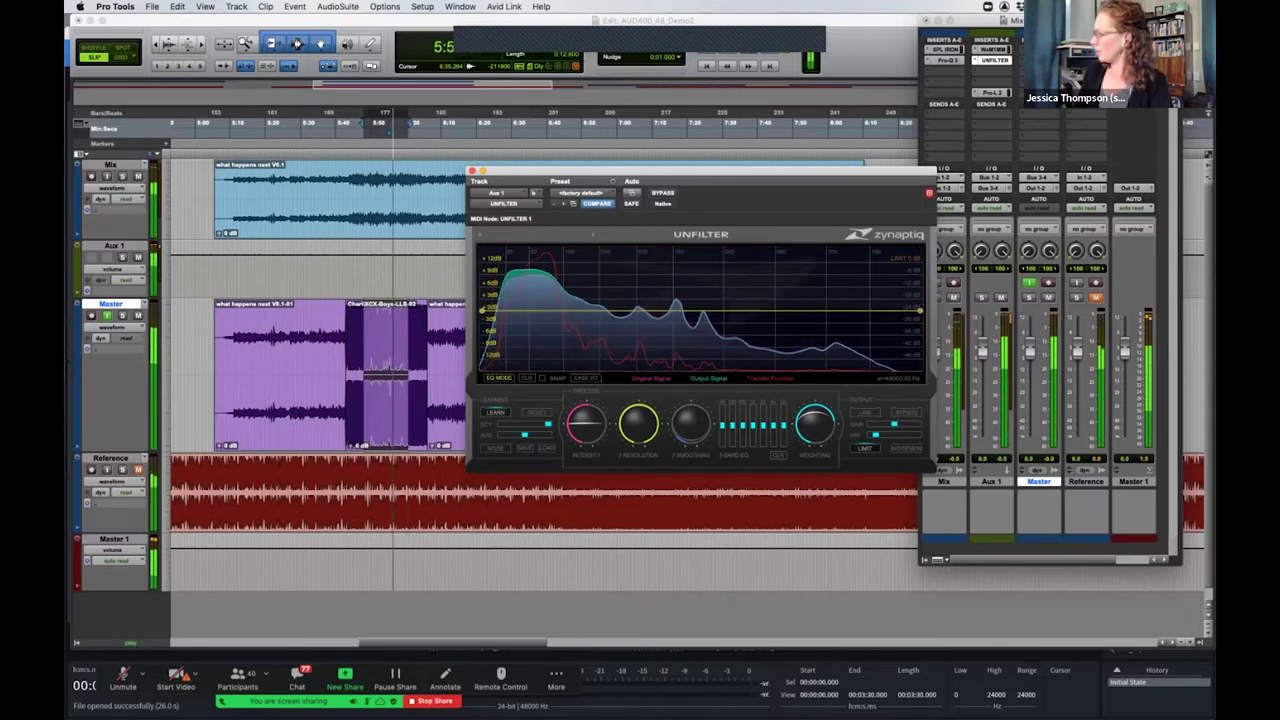
{"action": "left_click_drag", "start_coordinate": [569, 312], "coordinate": [660, 305]}
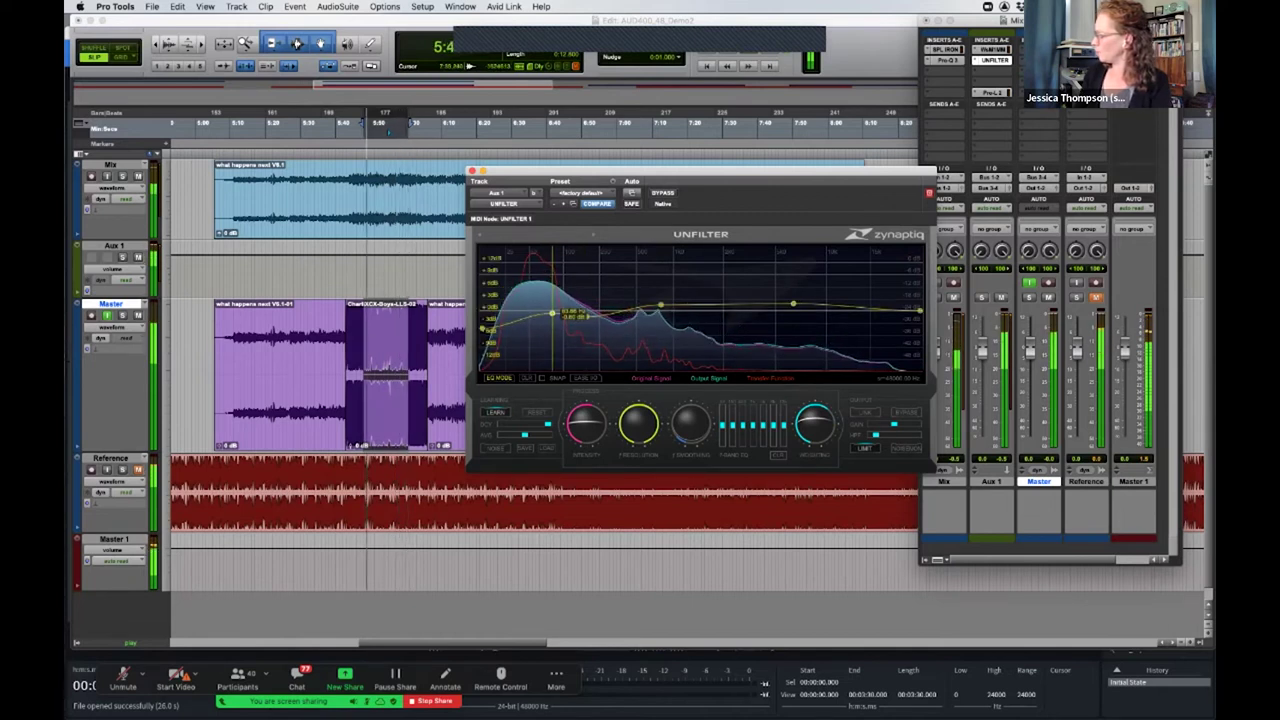
{"action": "left_click", "coordinate": [662, 192]}
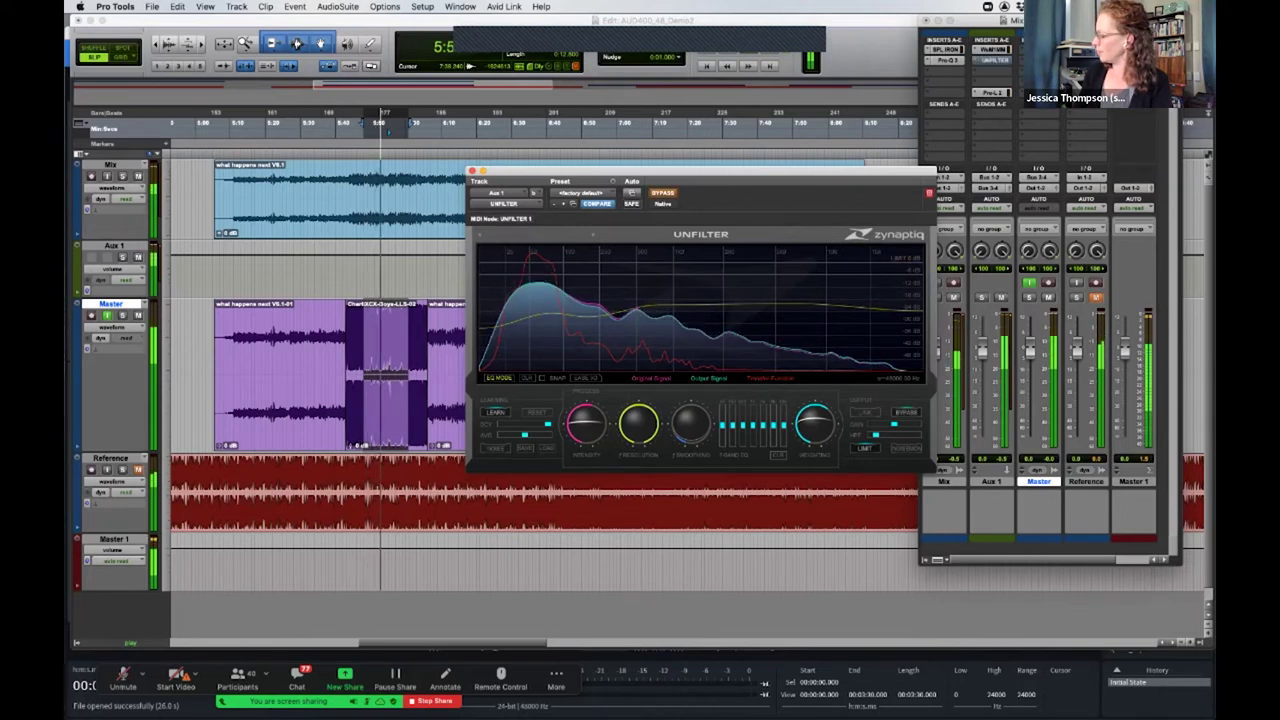
{"action": "left_click", "coordinate": [662, 192]}
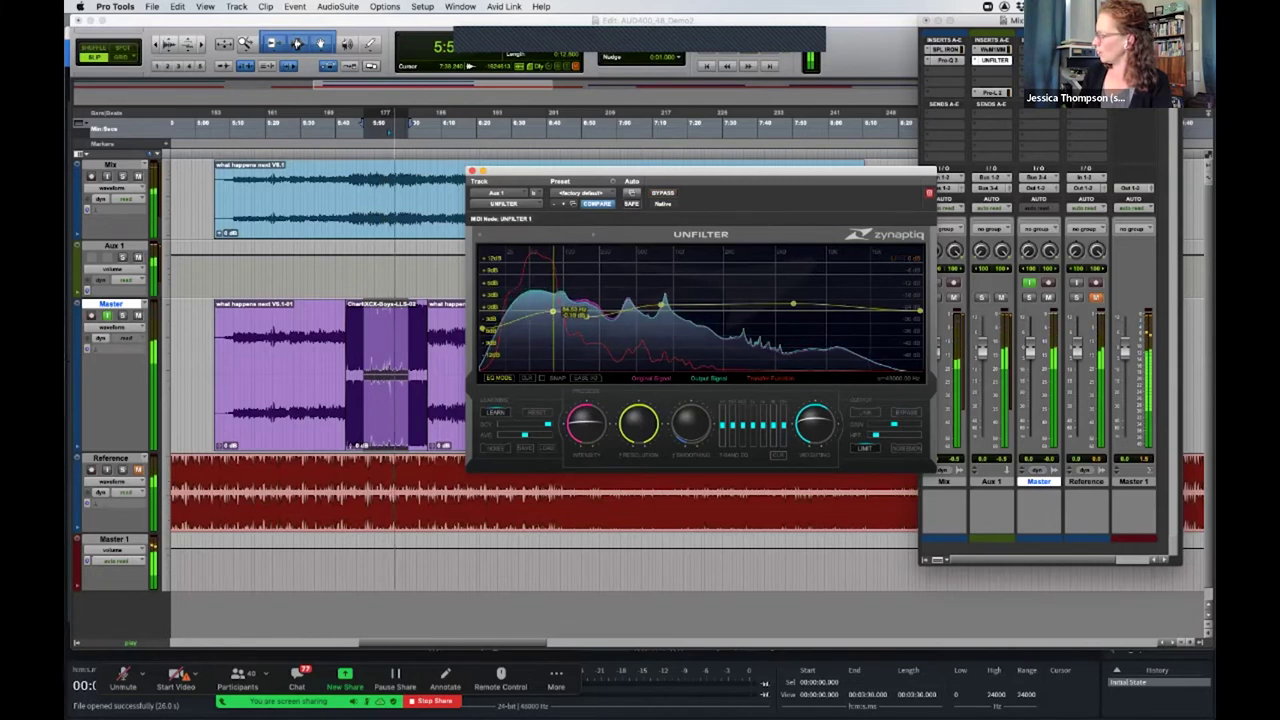
{"action": "left_click", "coordinate": [507, 323]}
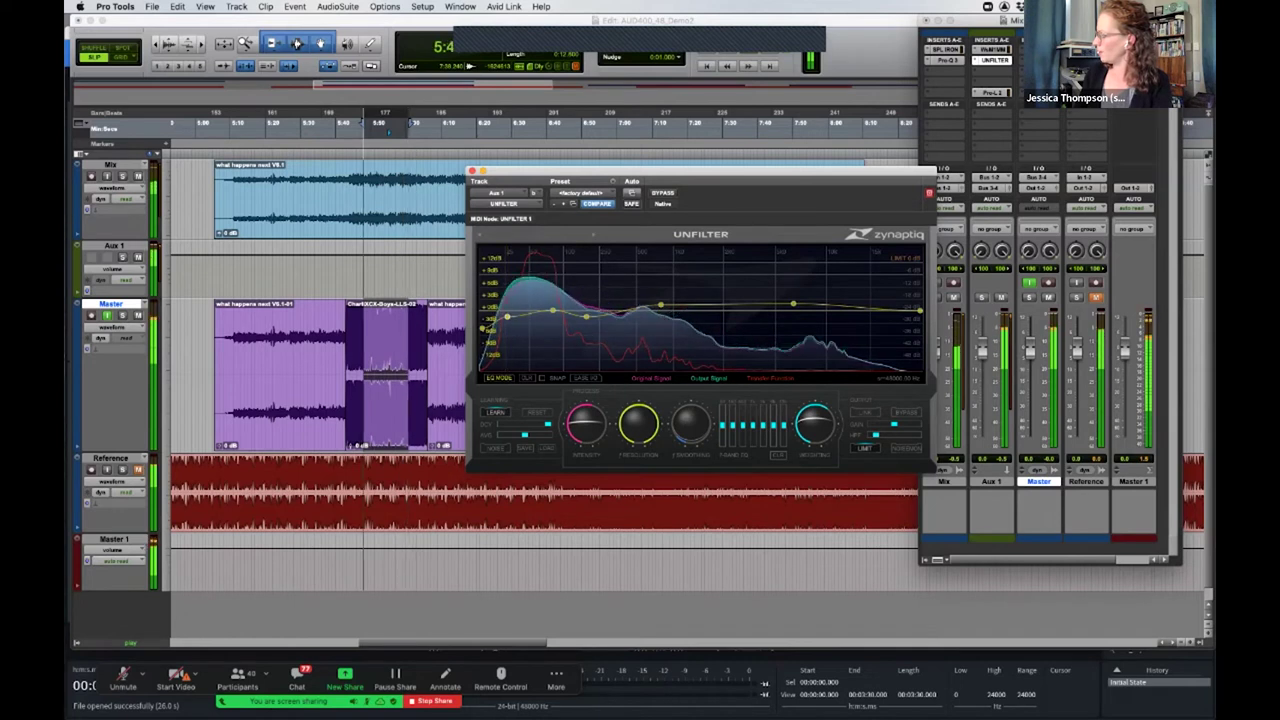
{"action": "mouse_move", "coordinate": [659, 305]}
{"action": "left_mouse_down"}
{"action": "mouse_move", "coordinate": [612, 285]}
{"action": "mouse_move", "coordinate": [632, 268]}
{"action": "mouse_move", "coordinate": [668, 278]}
{"action": "mouse_move", "coordinate": [672, 304]}
{"action": "left_mouse_up"}
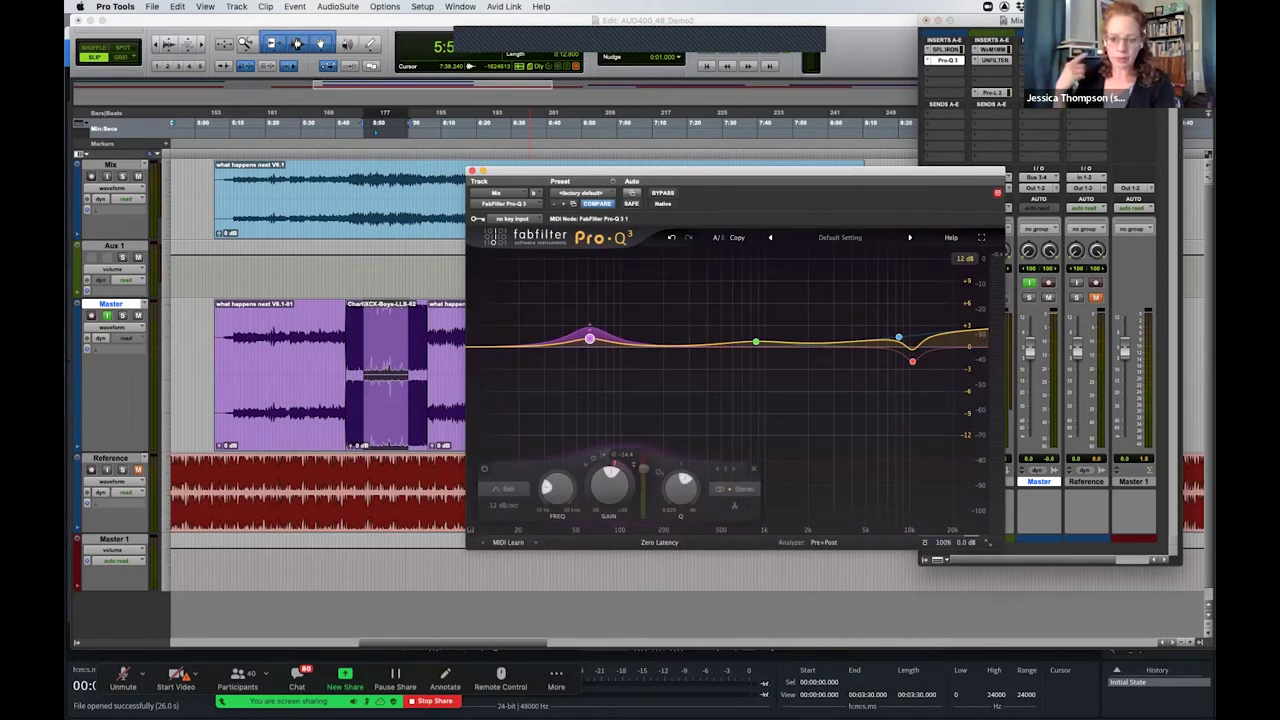
Try two narrow bell cuts in Pro-Q 3 on the Mix track, about -2.5 dB near 6.3 kHz and about -2.8 dB near 420 Hz
{"action": "left_click_drag", "start_coordinate": [905, 352], "coordinate": [878, 363]}
{"action": "scroll", "coordinate": [836, 382], "scroll_direction": "up", "scroll_amount": 6}
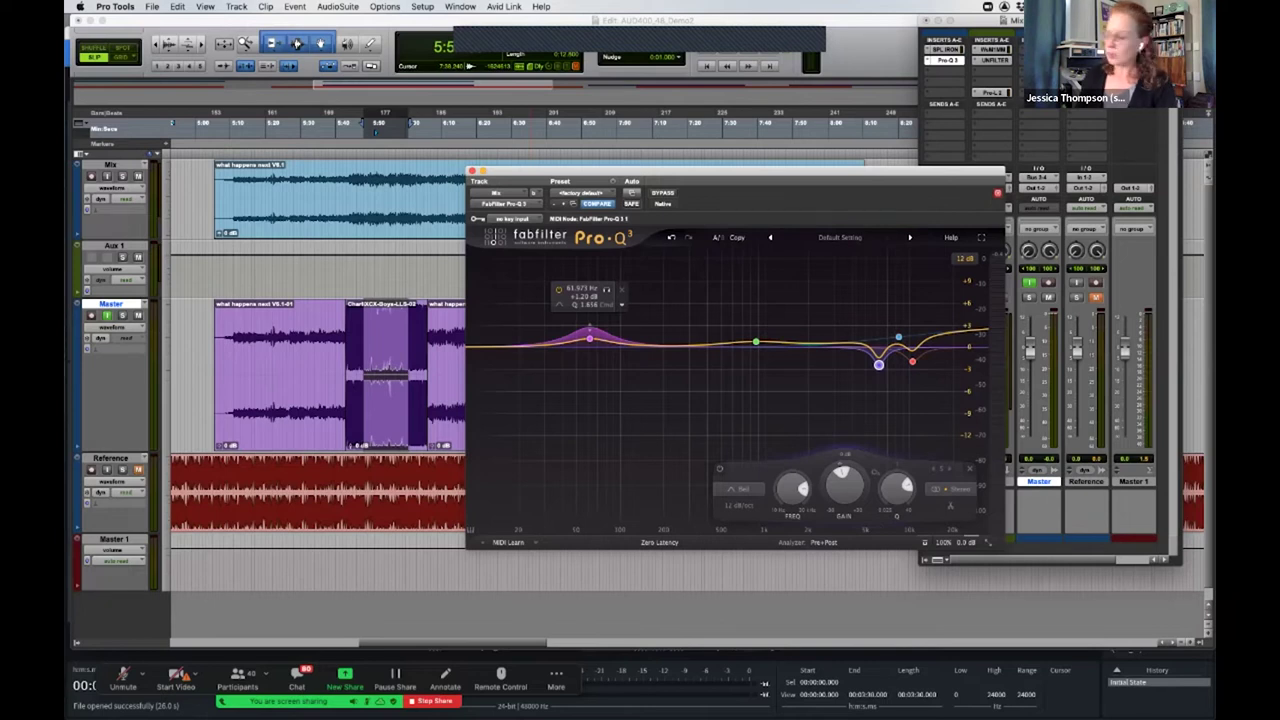
{"action": "double_click", "coordinate": [709, 360]}
{"action": "scroll", "coordinate": [762, 488], "scroll_direction": "up", "scroll_amount": 3}
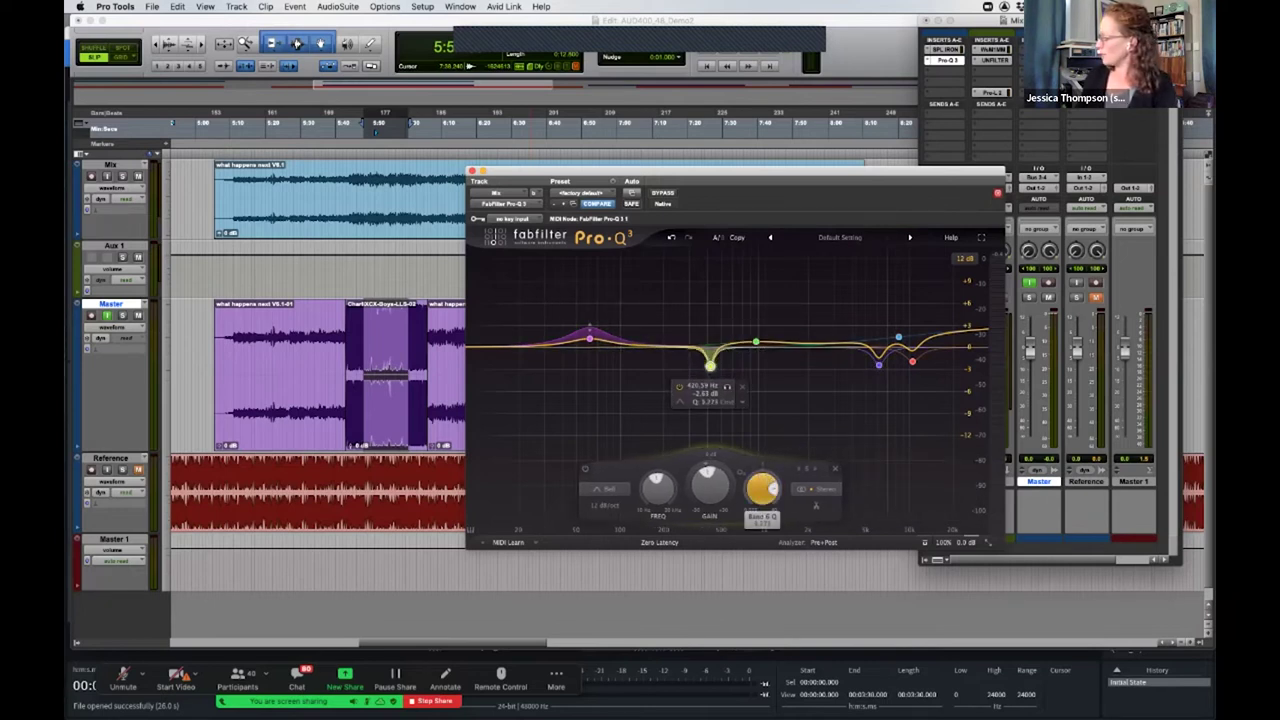
Sweep the soloed 420 Hz cut up to about 1364 Hz, and remove both test bands from Pro-Q 3
{"action": "left_click_drag", "start_coordinate": [727, 387], "coordinate": [756, 387]}
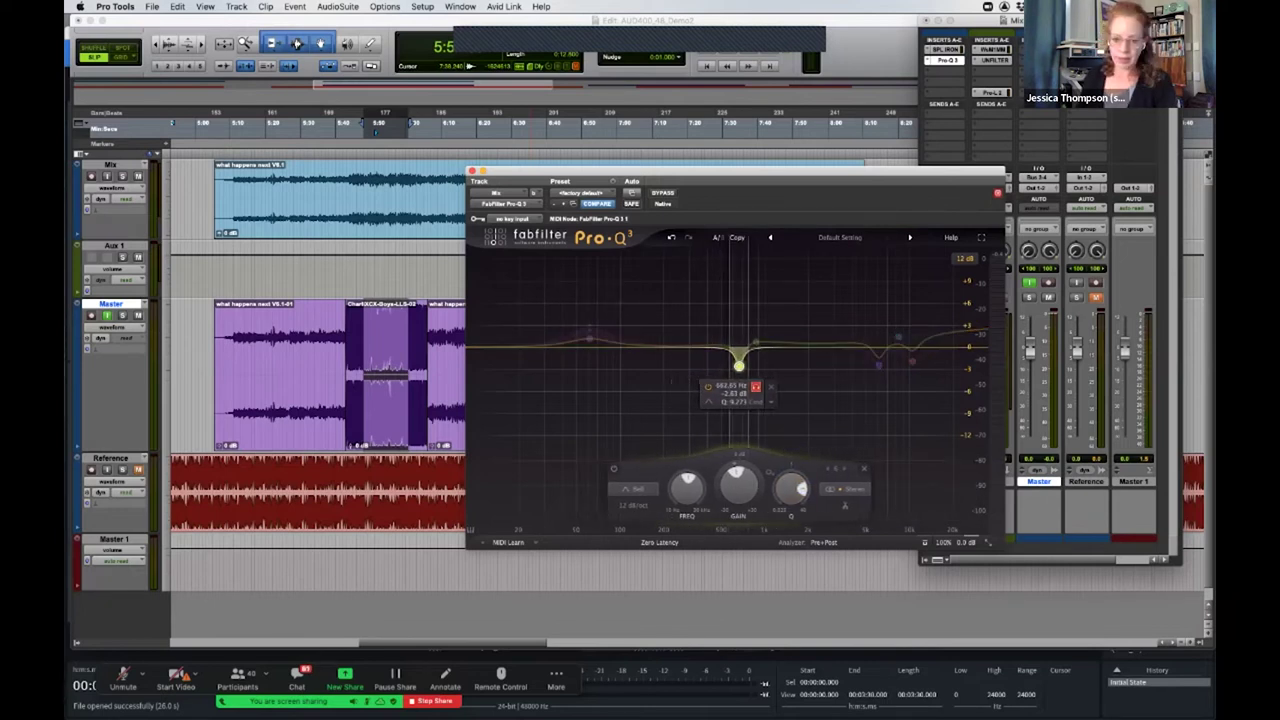
{"action": "left_click_drag", "start_coordinate": [756, 387], "coordinate": [800, 384]}
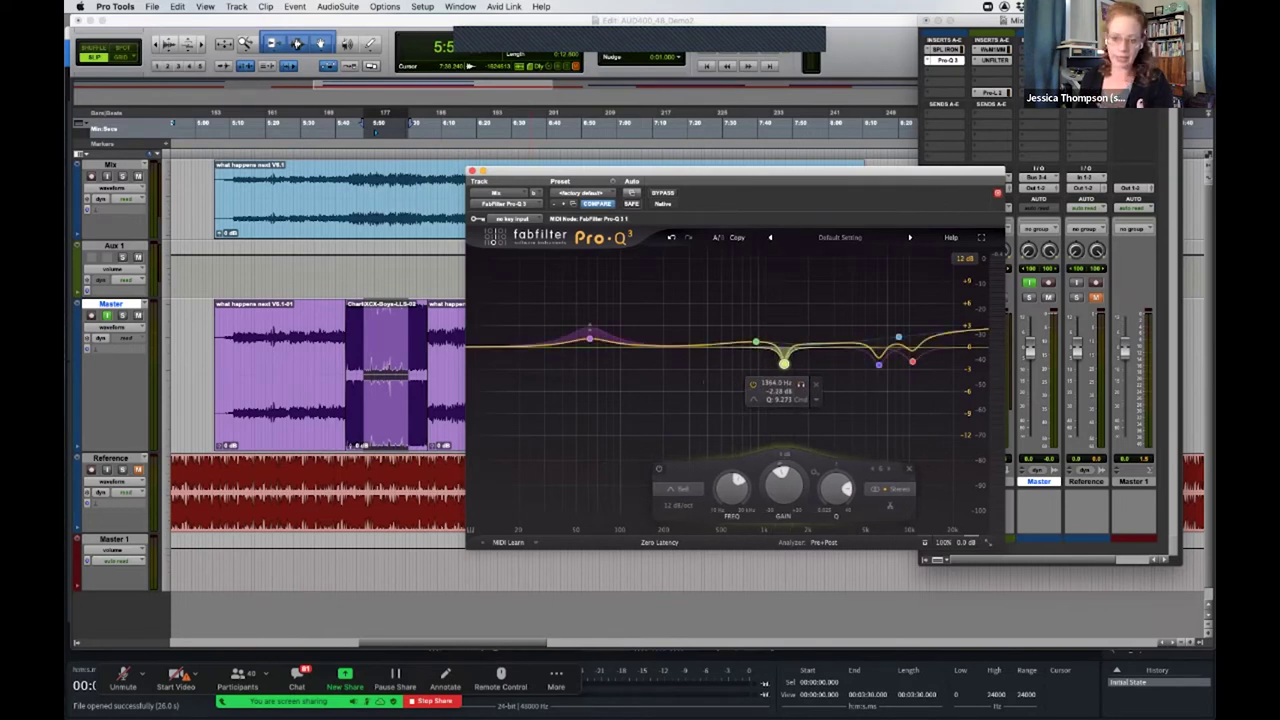
{"action": "left_click", "coordinate": [879, 364]}
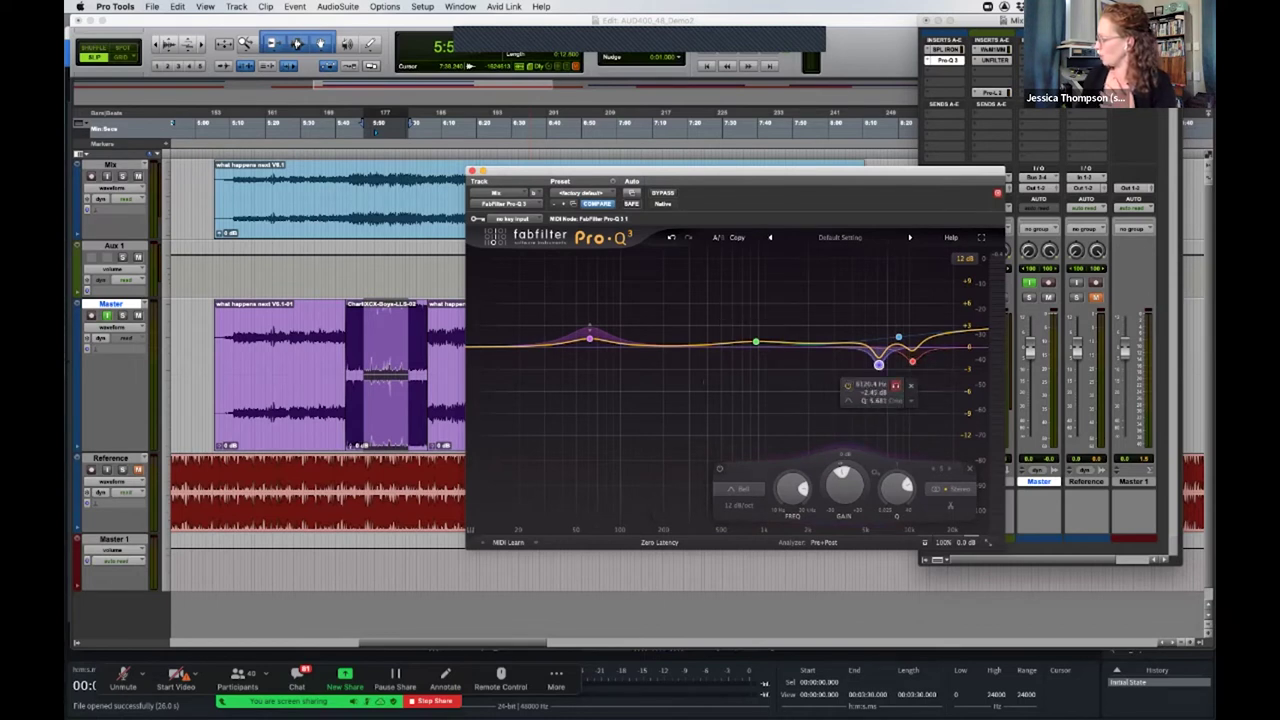
{"action": "left_click", "coordinate": [910, 385]}
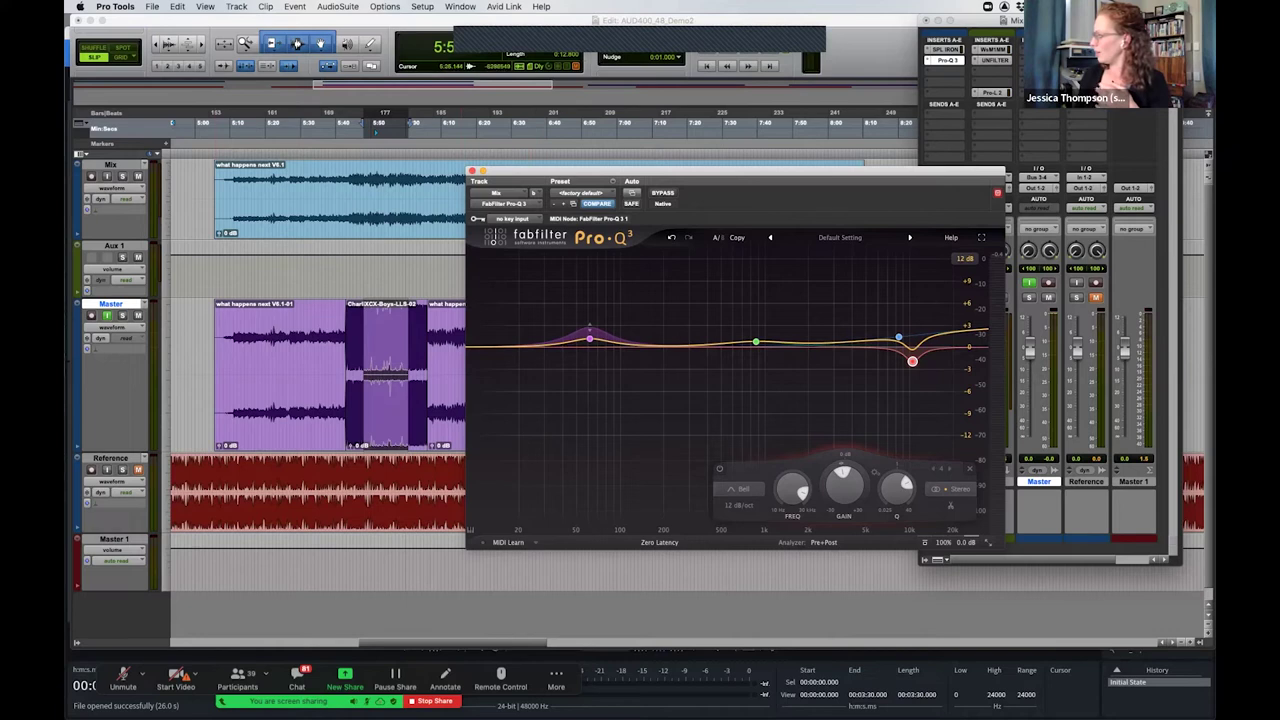
Select 5:37.237 to 6:07.274 on the Master track and record the processed mix into that range
{"action": "key", "text": "super+w"}
{"action": "key", "text": "super+w"}
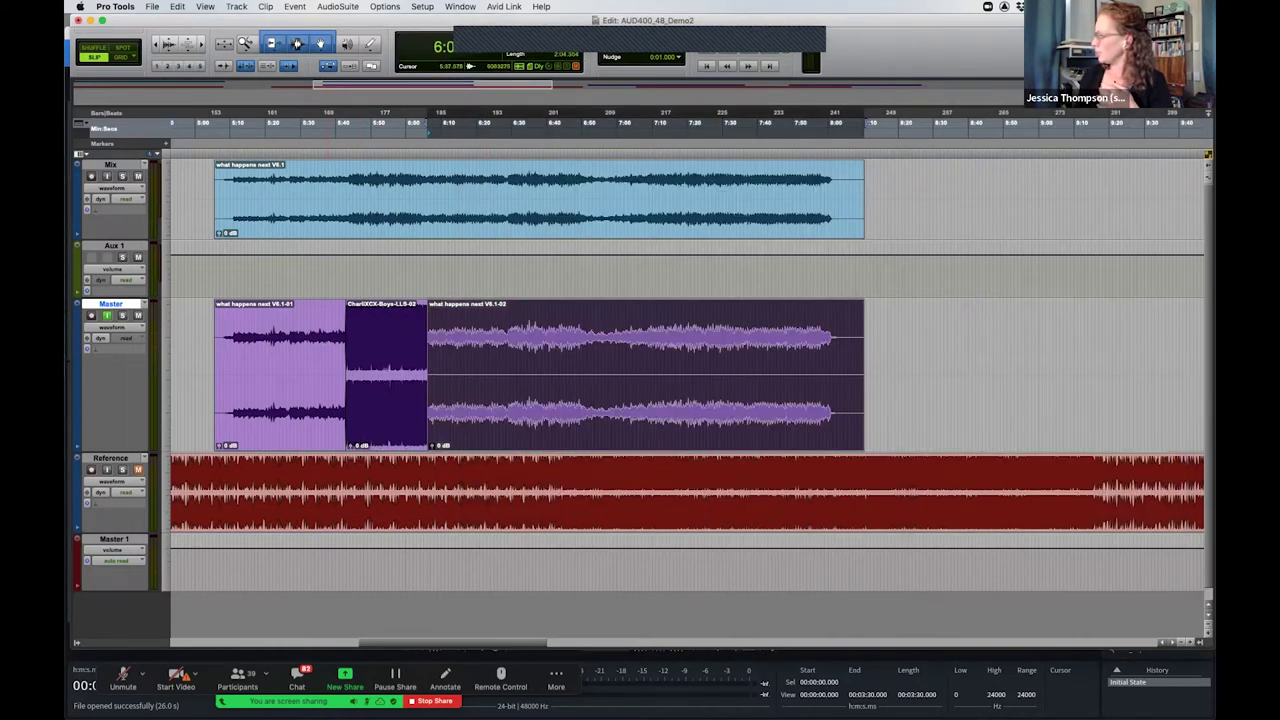
{"action": "left_click", "coordinate": [386, 375]}
{"action": "left_click_drag", "start_coordinate": [326, 375], "coordinate": [430, 375]}
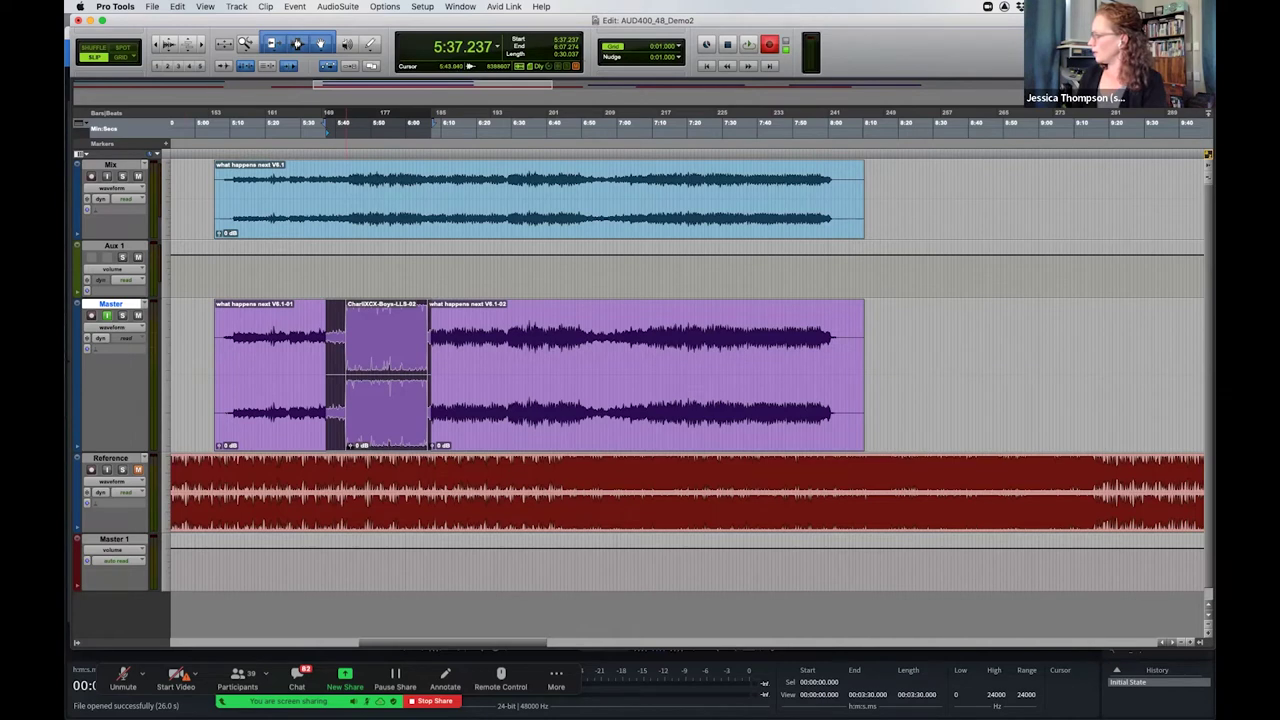
{"action": "key", "text": "space"}
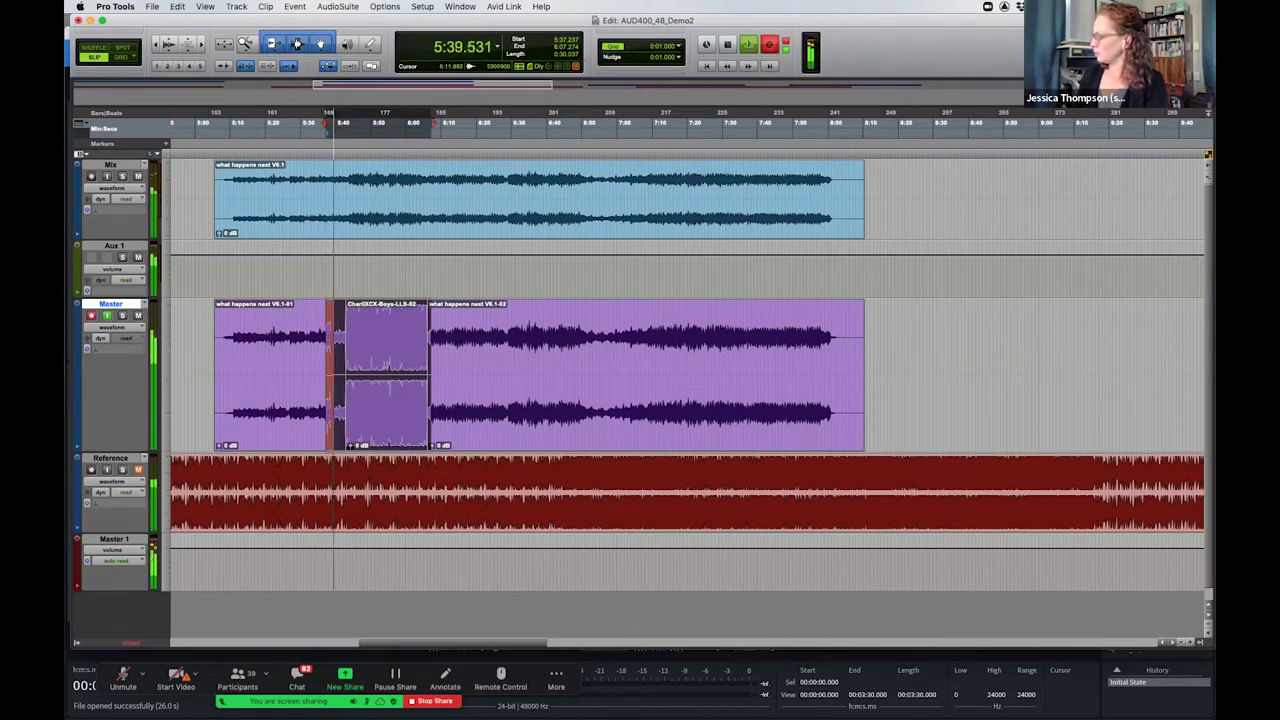
Check the loudness of the recorded section in Insight on Master 1, and return to the Edit window
{"action": "key", "text": "super+equal"}
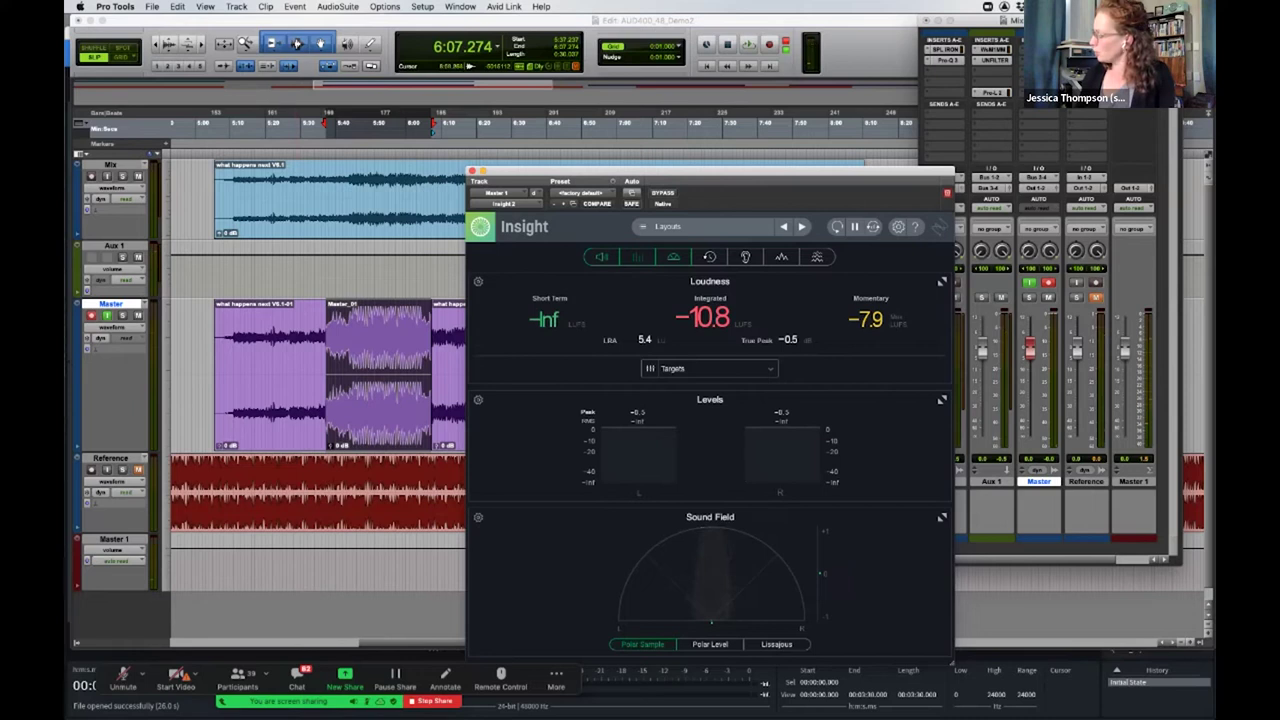
{"action": "key", "text": "super+w"}
{"action": "key", "text": "super+equal"}
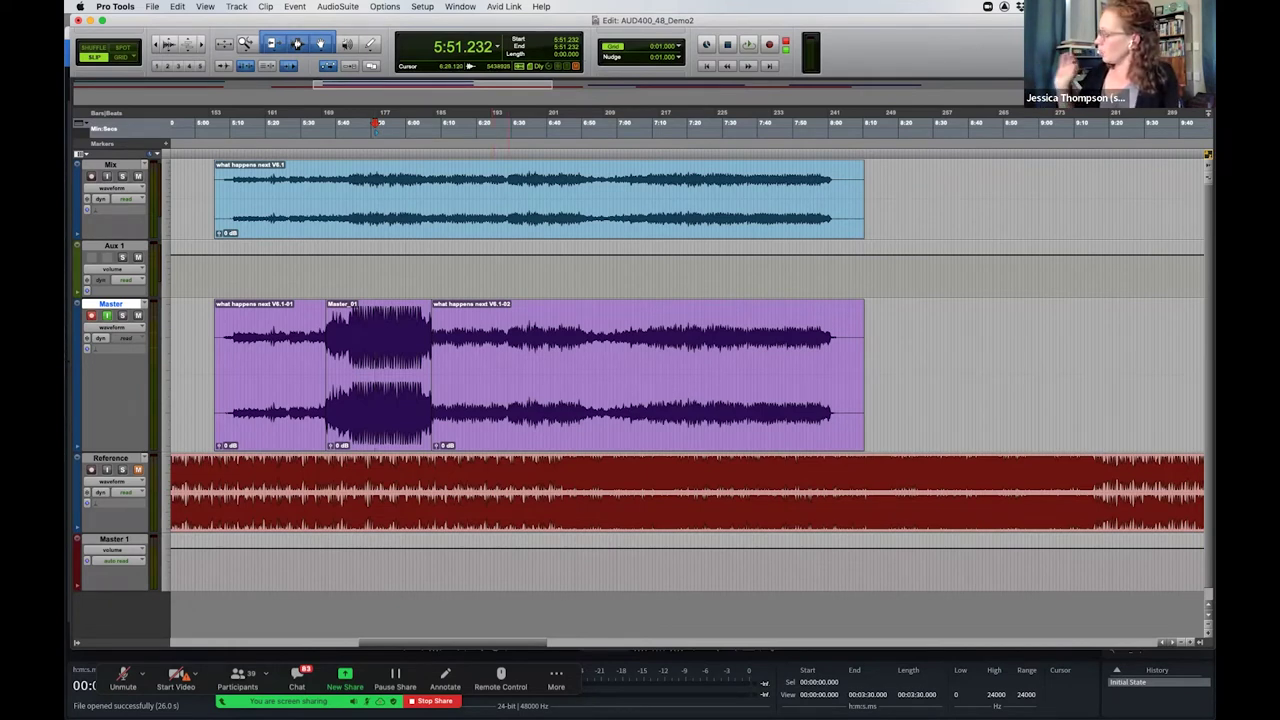
Select 6:28.949 to 6:49.429 on the Mix track and insert Ozone 9 on that track directly after Pro-Q 3
{"action": "left_click_drag", "start_coordinate": [507, 200], "coordinate": [579, 200]}
{"action": "key", "text": "super+equal"}
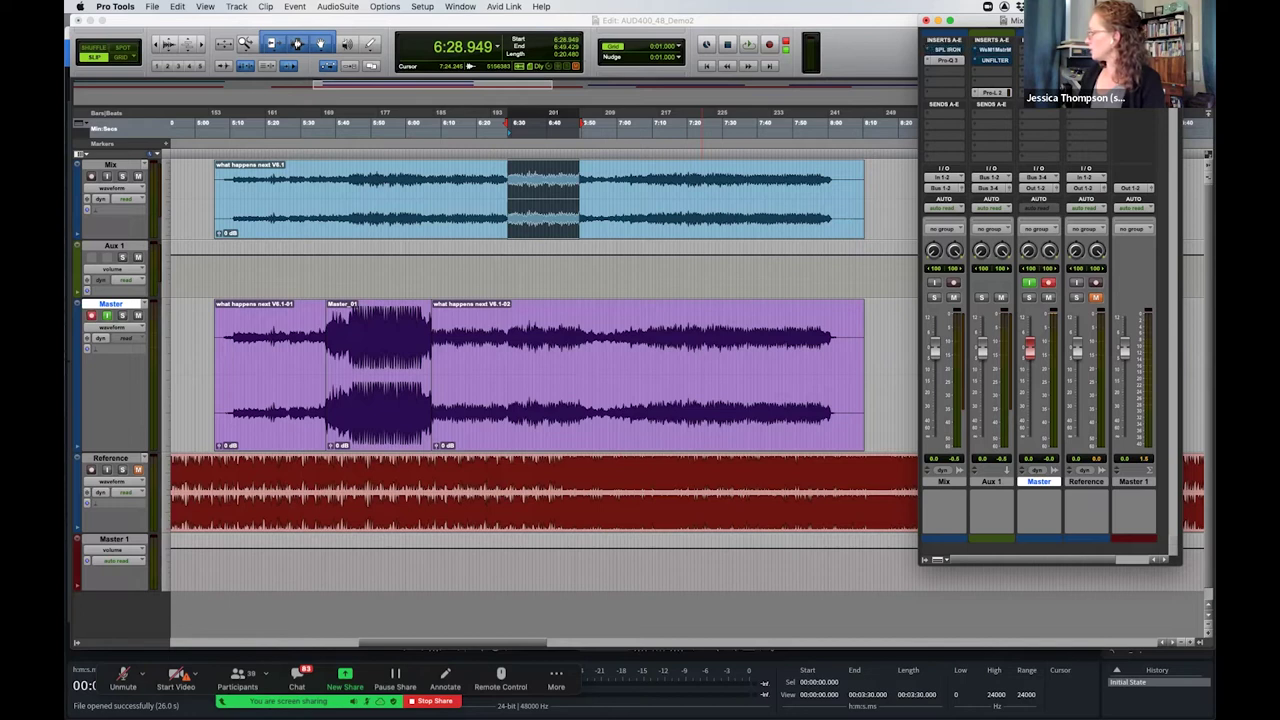
{"action": "left_click", "coordinate": [944, 72]}
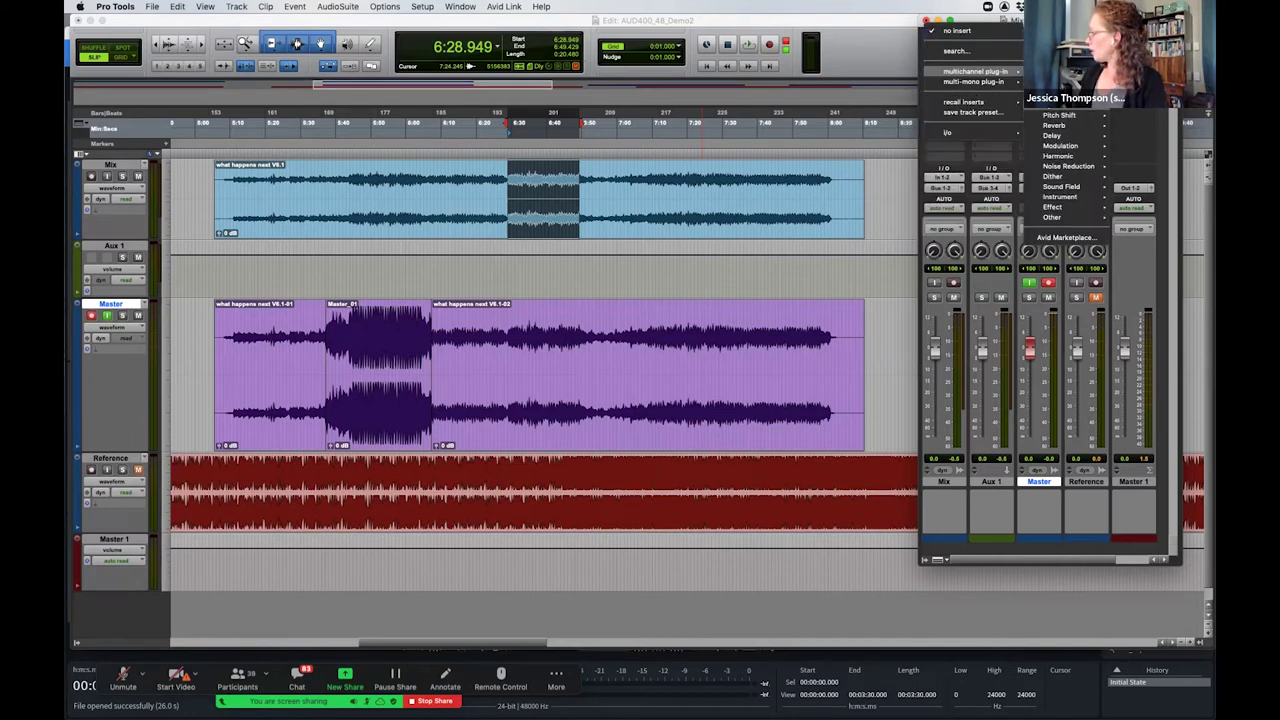
{"action": "key", "text": "Escape"}
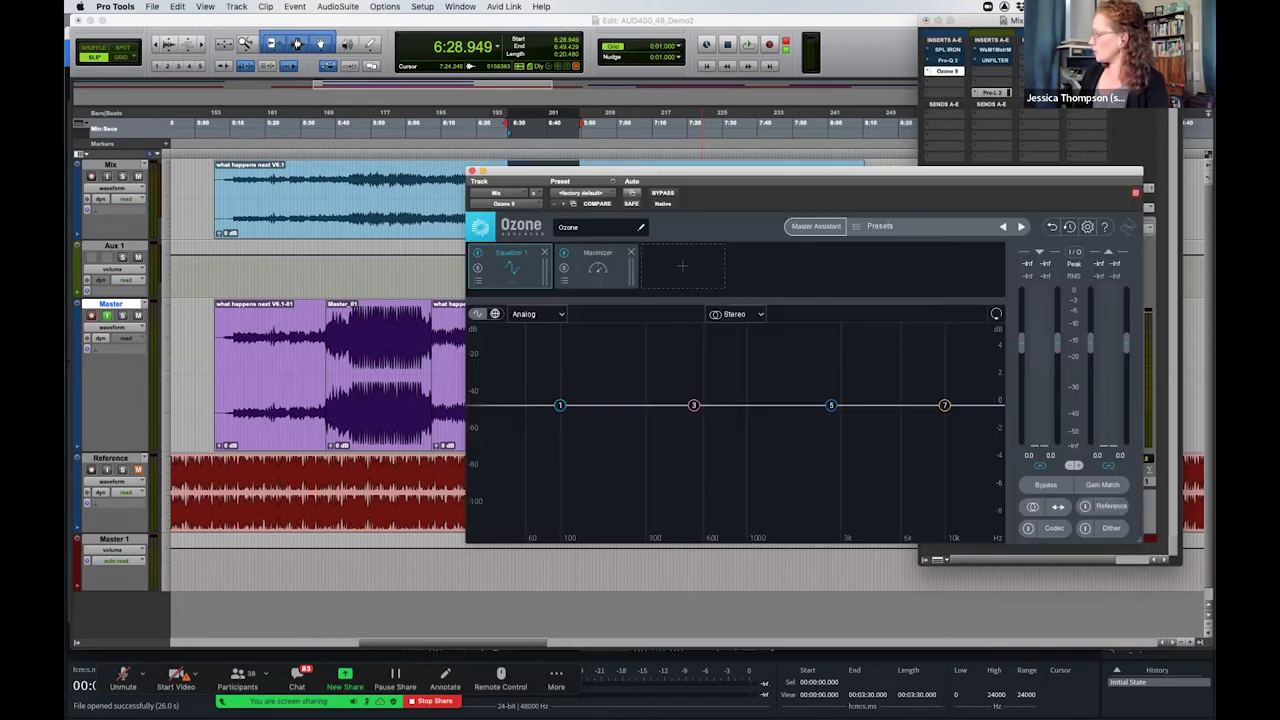
Play the selection and run Ozone's Master Assistant with Modern modules, Manual loudness at High intensity, and Streaming as destination
{"action": "key", "text": "space"}
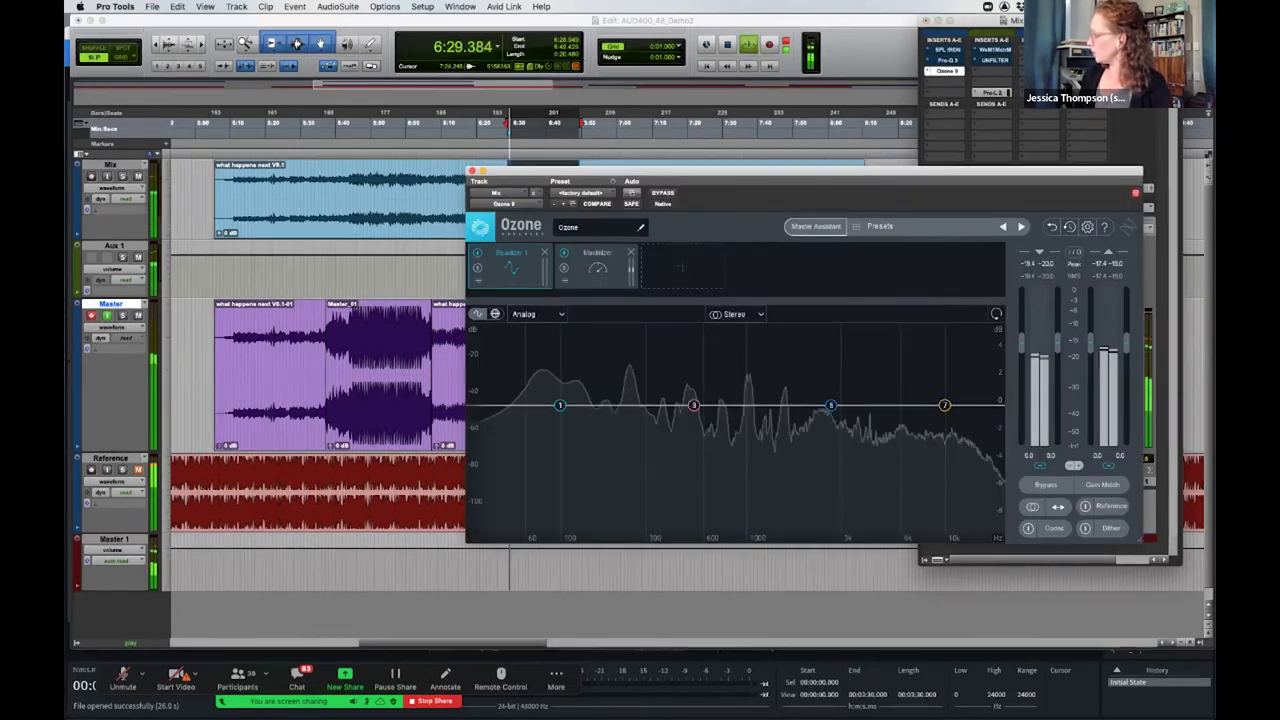
{"action": "left_click", "coordinate": [816, 226]}
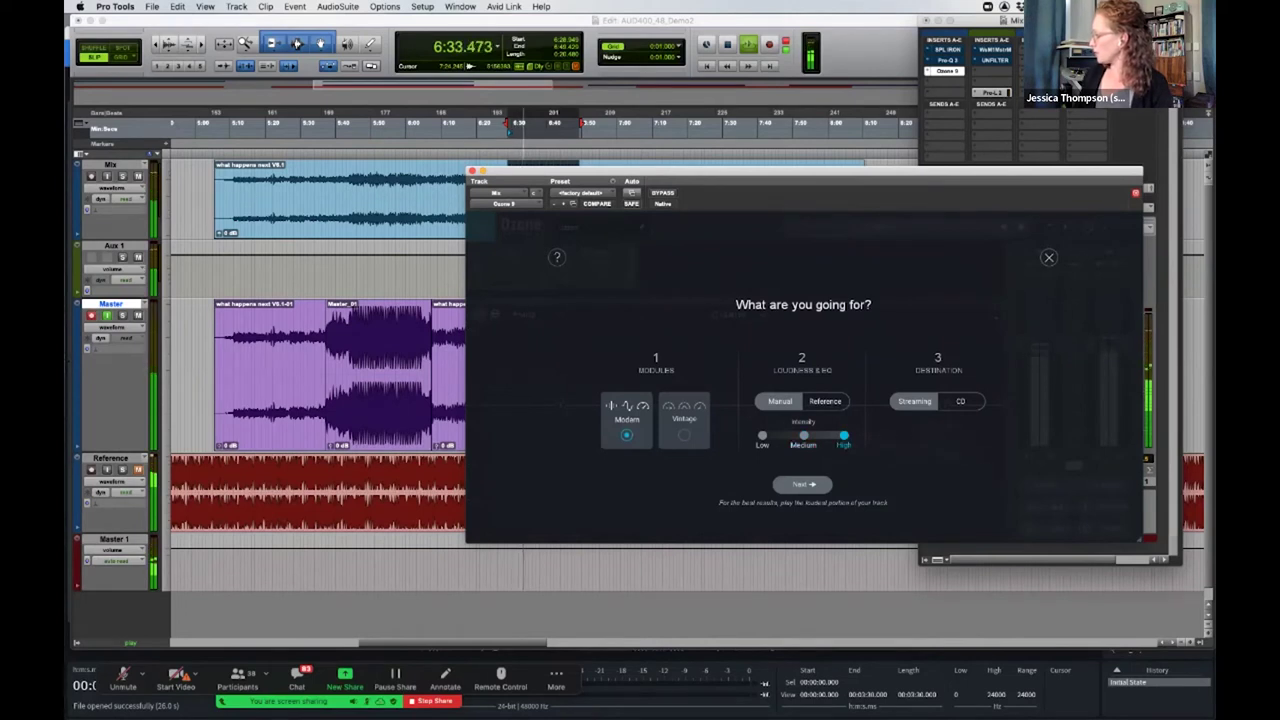
{"action": "left_click", "coordinate": [802, 484]}
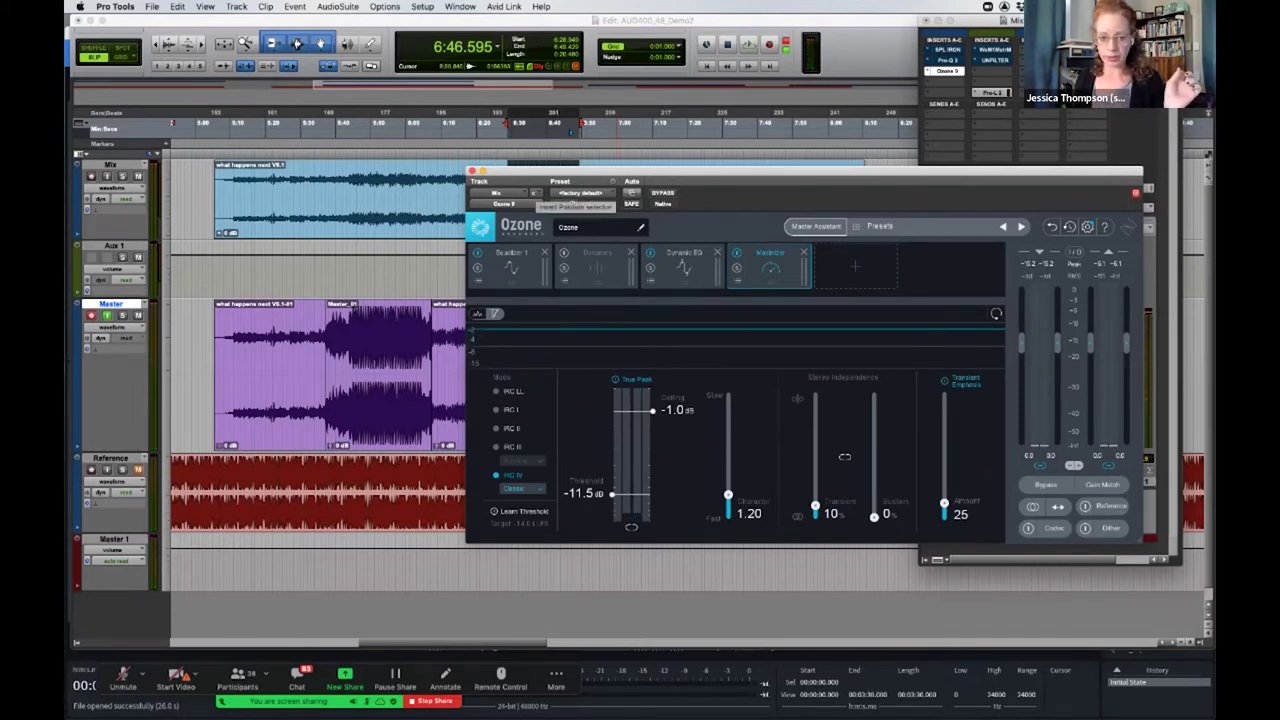
Remove the Dynamics module from Ozone's chain and review the Equalizer, Dynamic EQ and Maximizer settings
{"action": "left_click", "coordinate": [510, 268]}
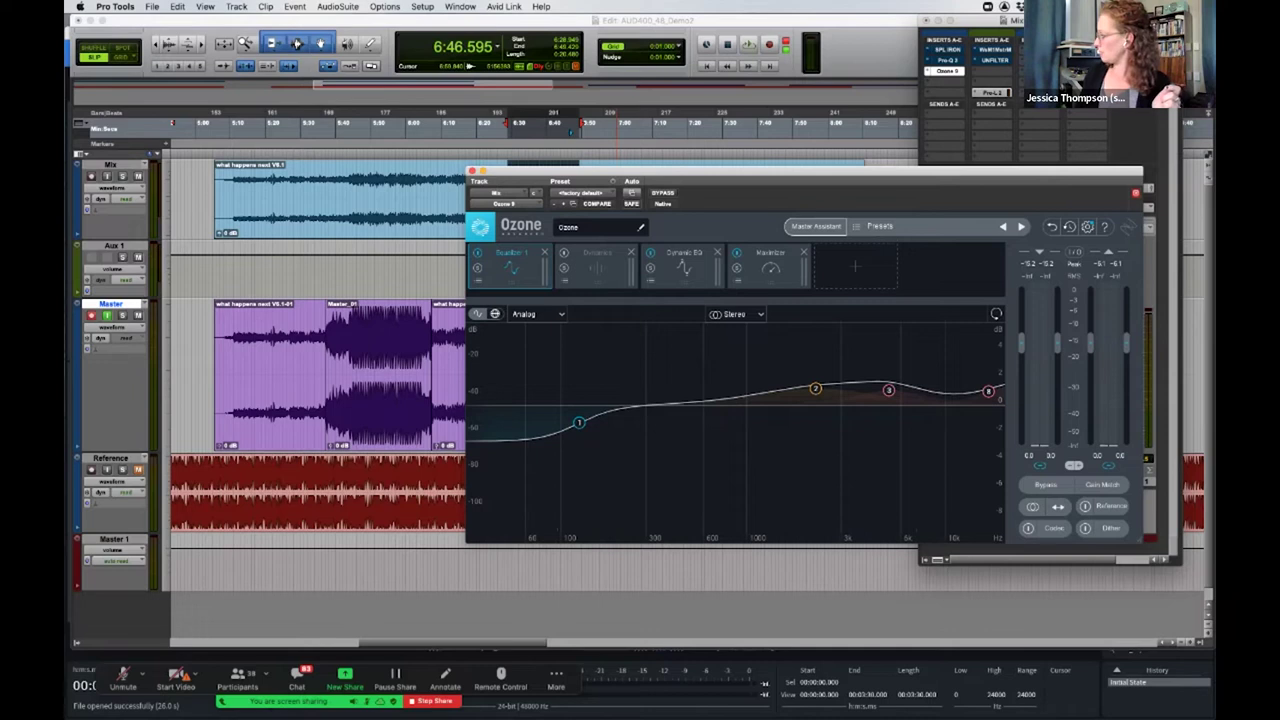
{"action": "left_click", "coordinate": [597, 267]}
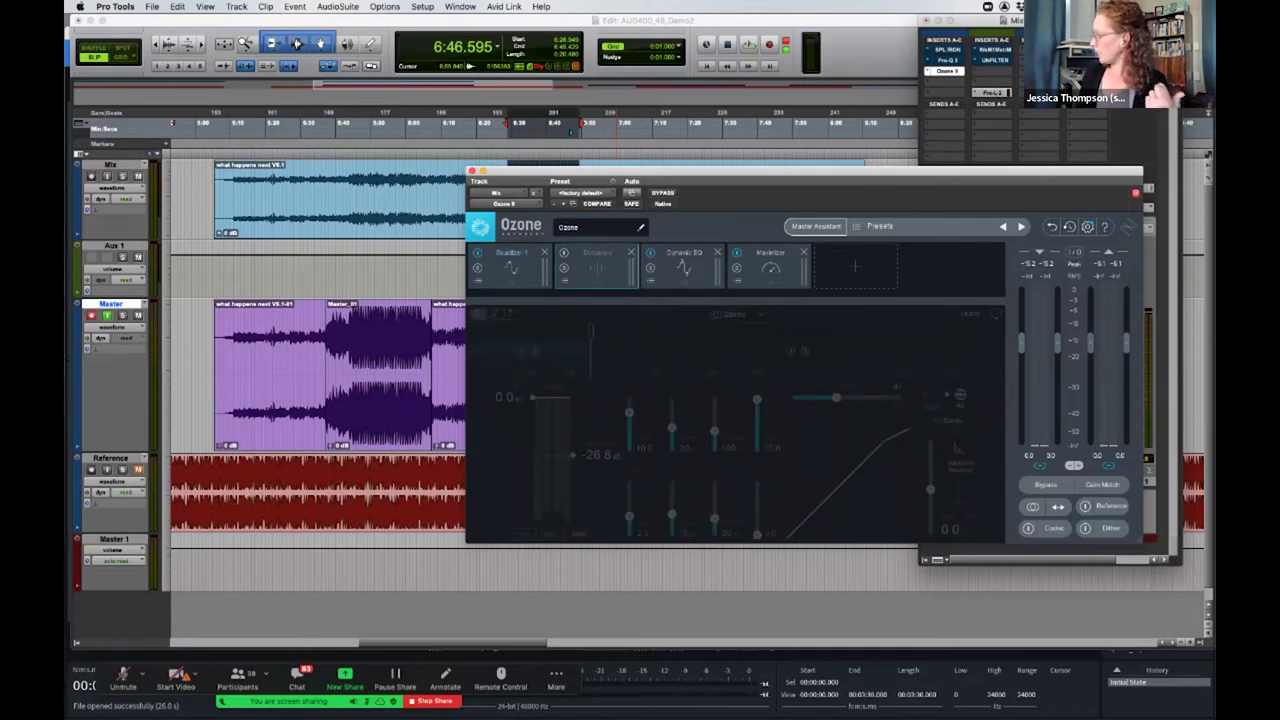
{"action": "key", "text": "Delete"}
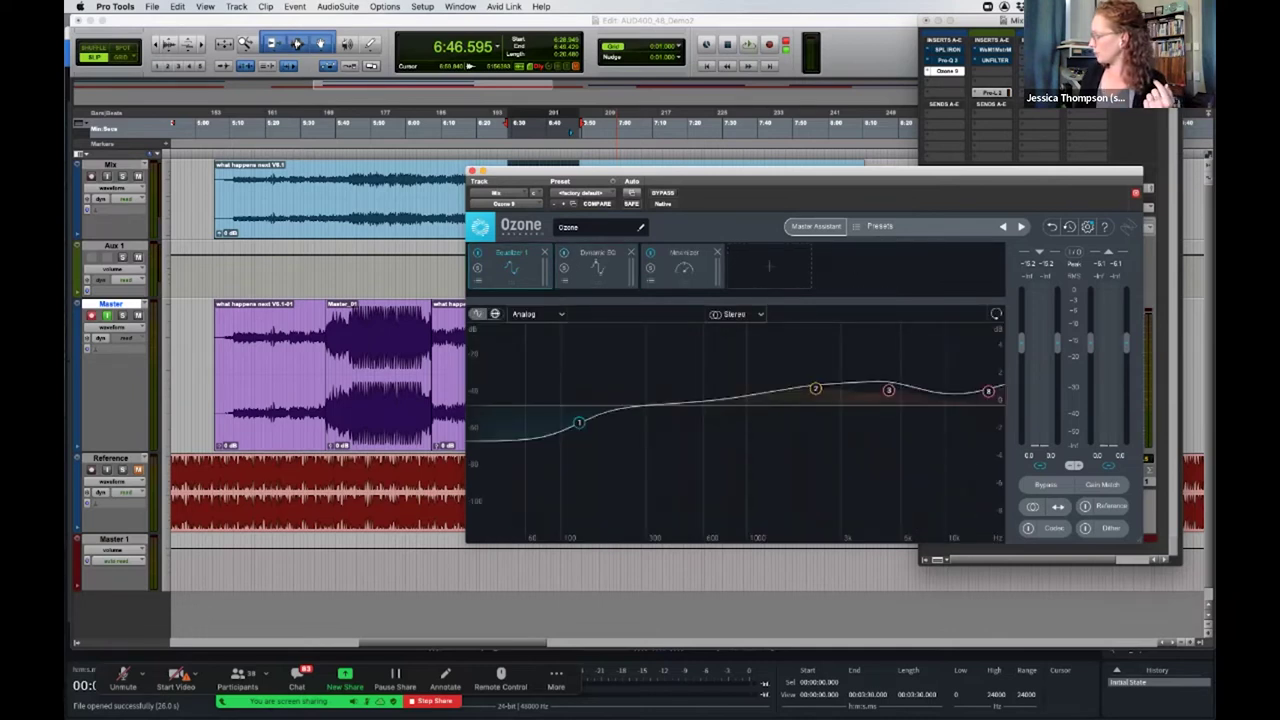
{"action": "left_click", "coordinate": [597, 267]}
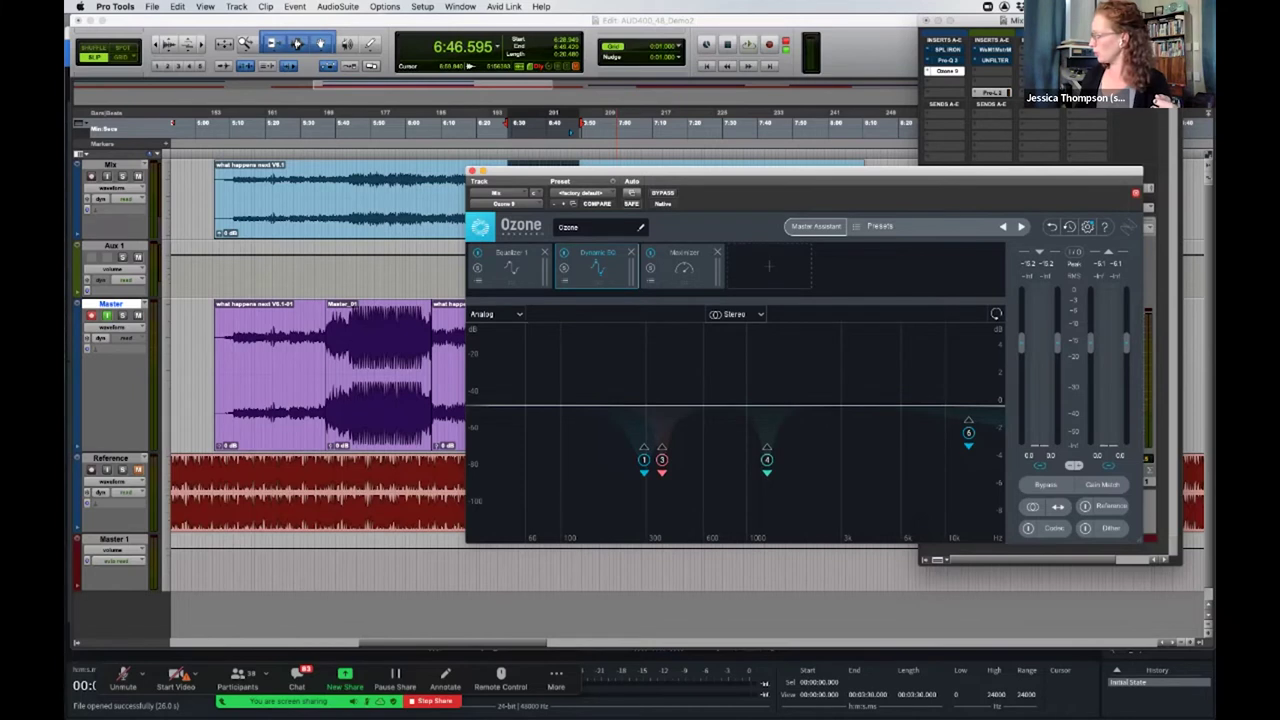
{"action": "left_click", "coordinate": [684, 267]}
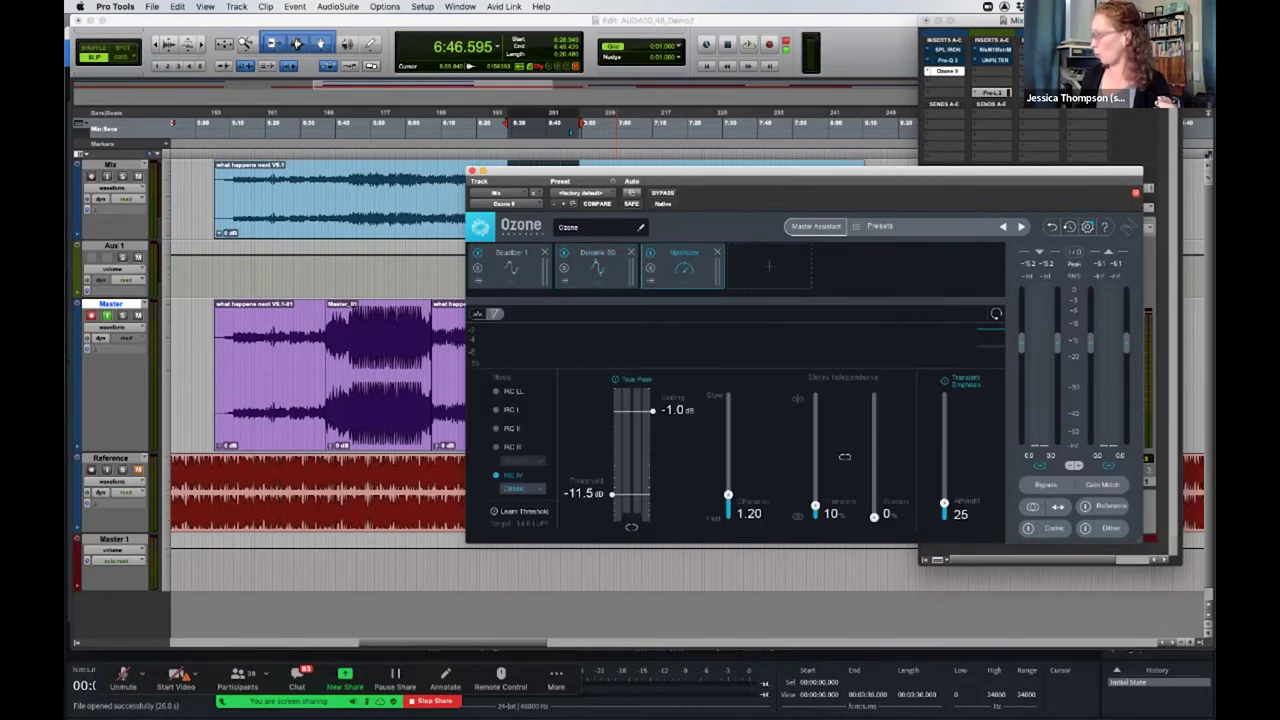
Select 5:43.552 to 6:04.032 on the Master track and play that range to hear Ozone's processing
{"action": "left_click", "coordinate": [366, 380]}
{"action": "left_click_drag", "start_coordinate": [346, 380], "coordinate": [421, 380]}
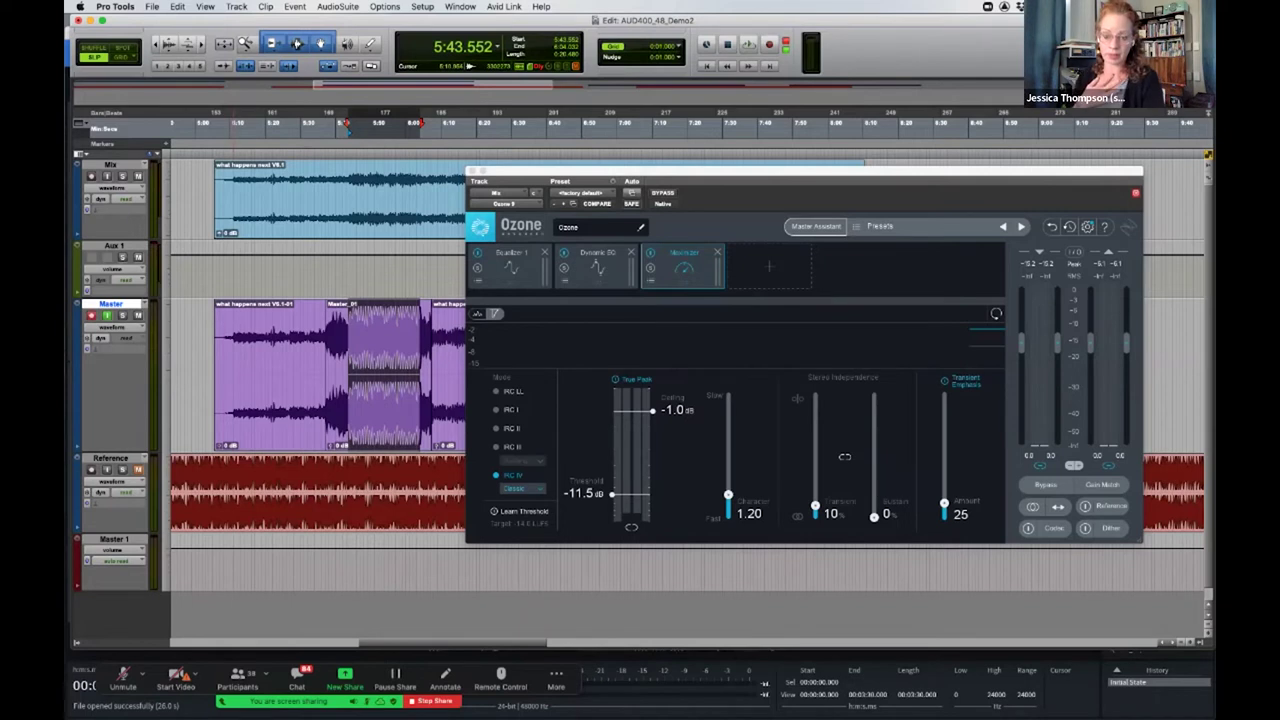
{"action": "key", "text": "space"}
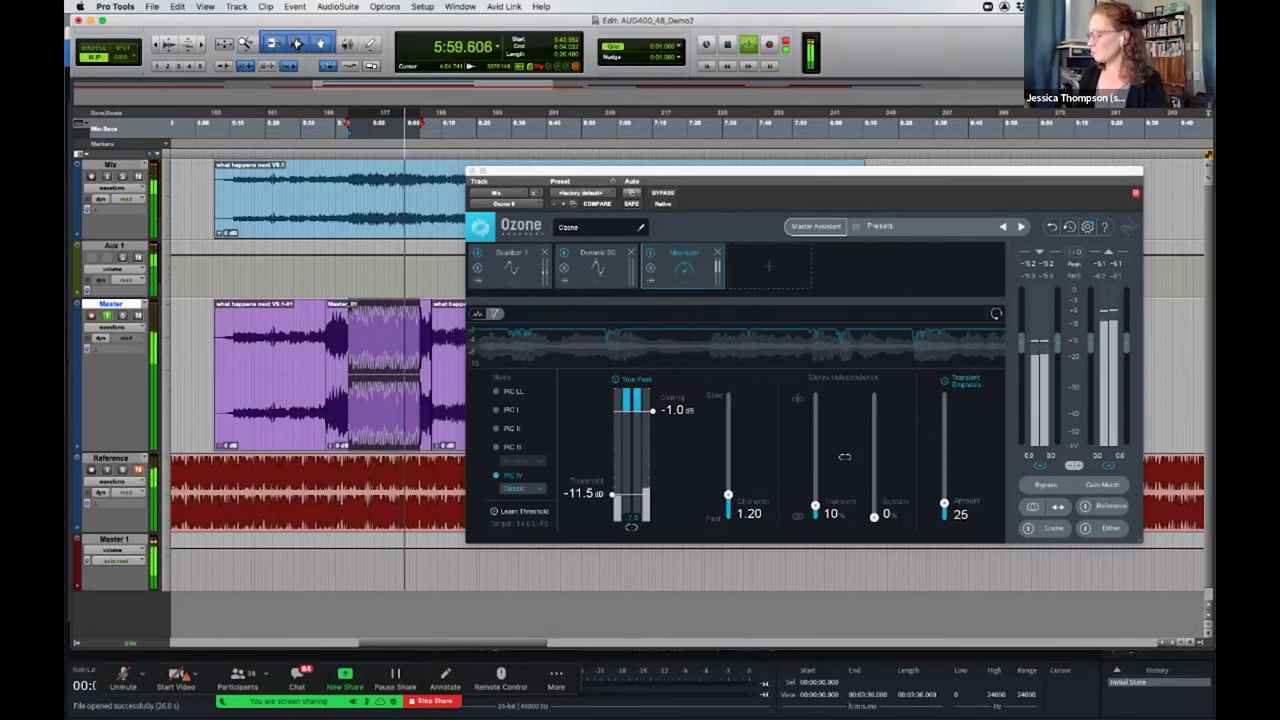
{"action": "key", "text": "space"}
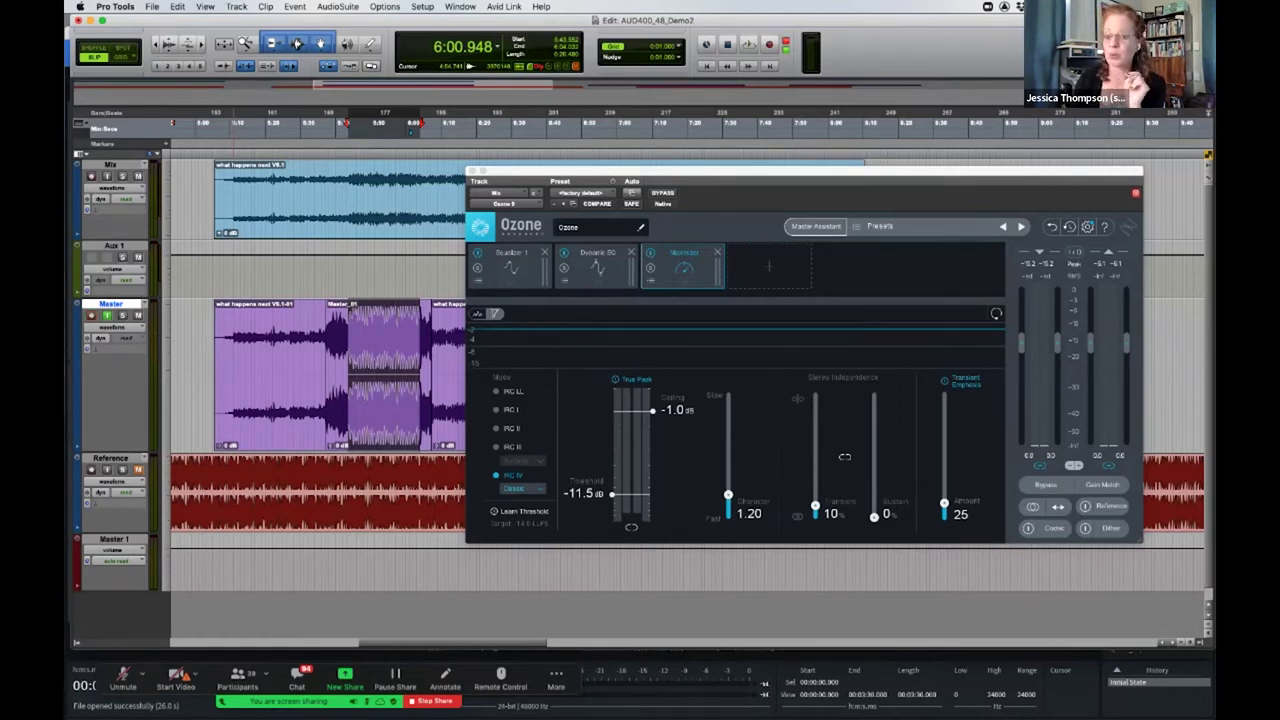
Set the style of the MM-1 on Aux 1 to wide, and reopen Ozone 9 on the Mix track
{"action": "key", "text": "super+equal"}
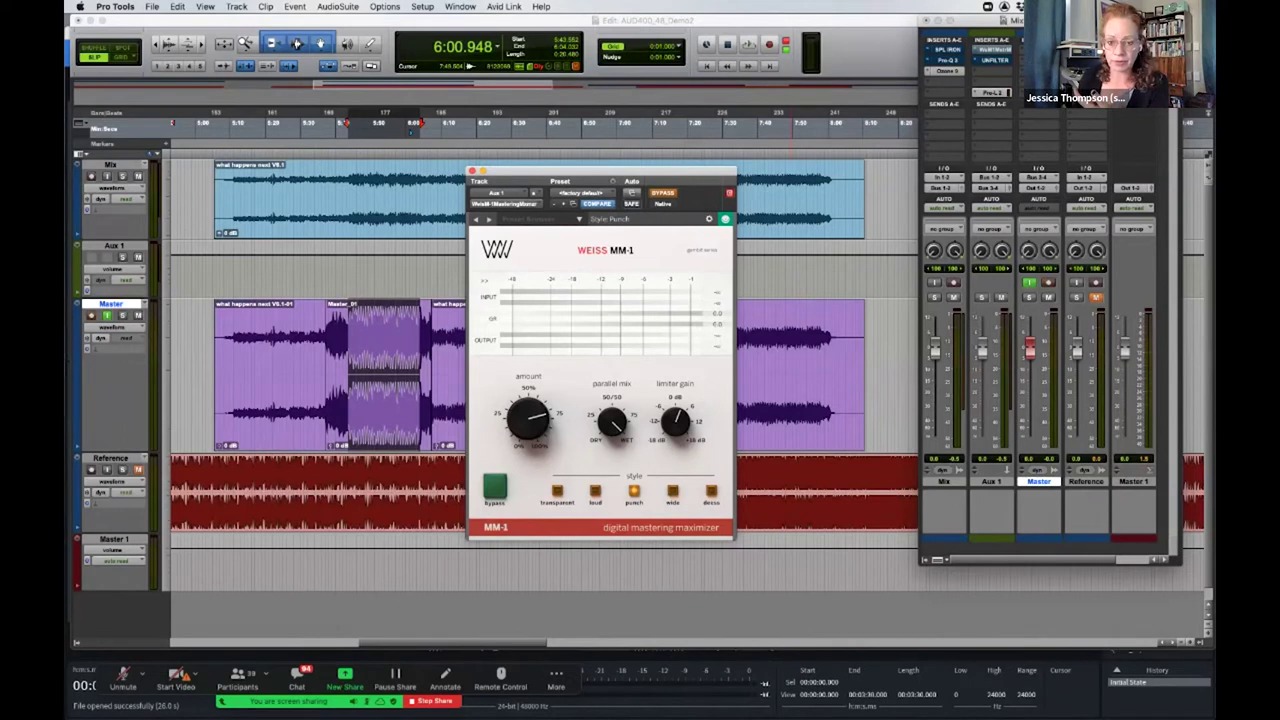
{"action": "left_click", "coordinate": [672, 490]}
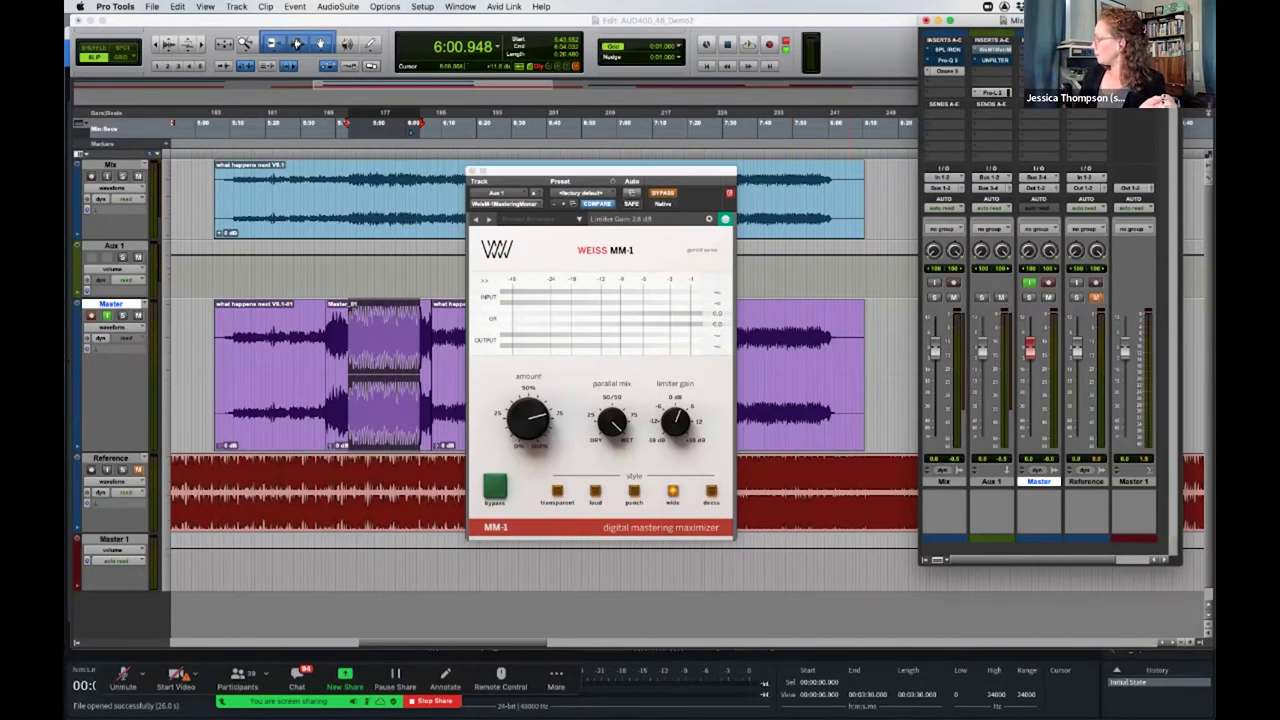
{"action": "left_click", "coordinate": [944, 71]}
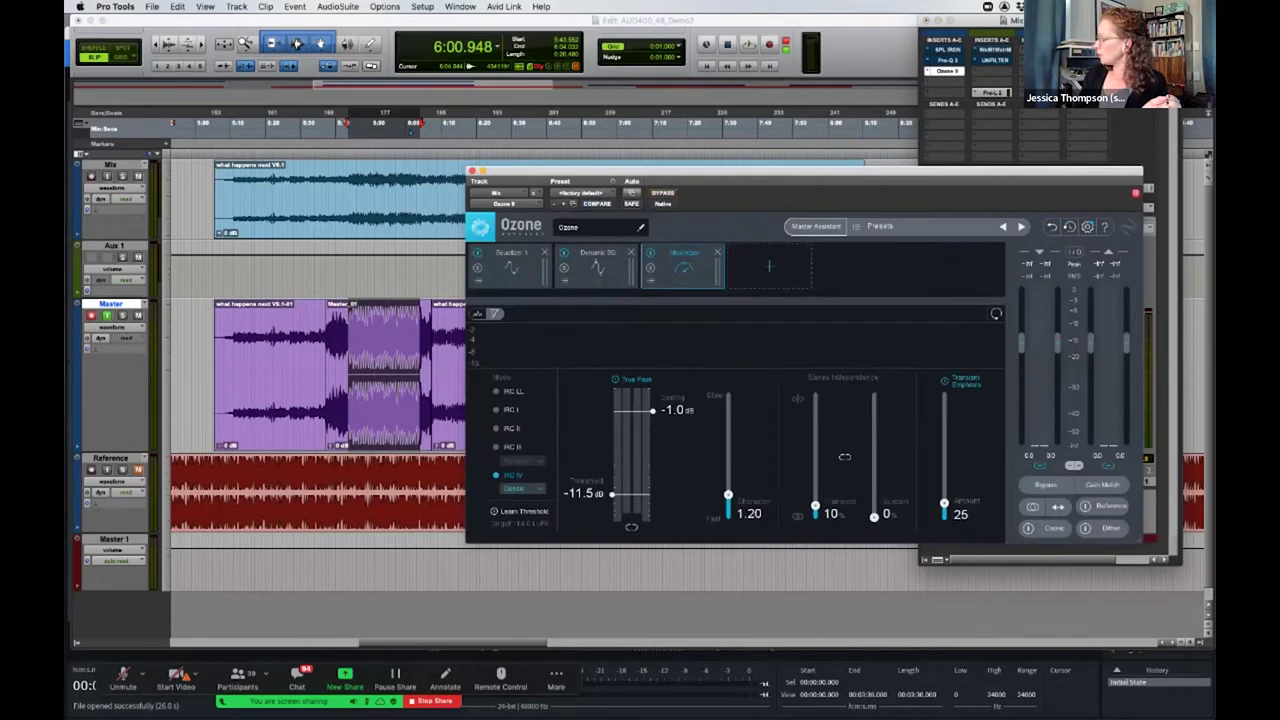
Add an Imager module to Ozone, split it into three bands, and set the width of Band 1 to -16.5 and Band 2 to 7.6
{"action": "left_click", "coordinate": [769, 266]}
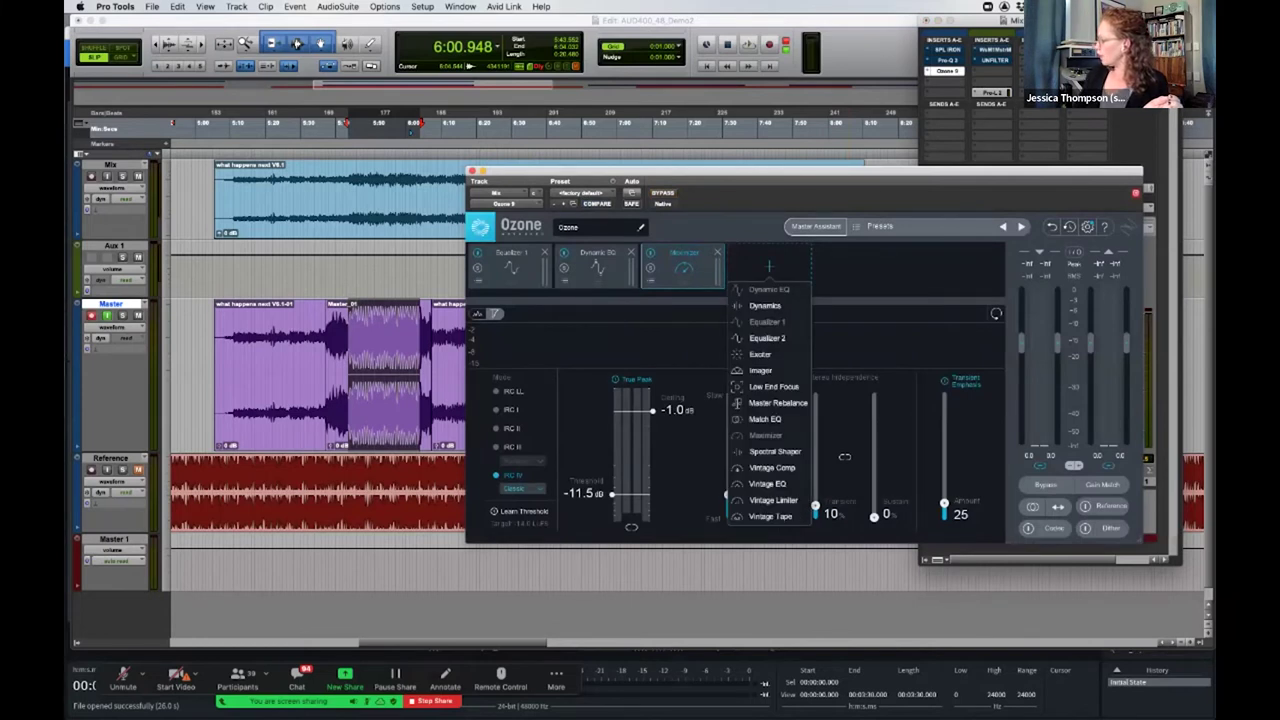
{"action": "left_click", "coordinate": [760, 370]}
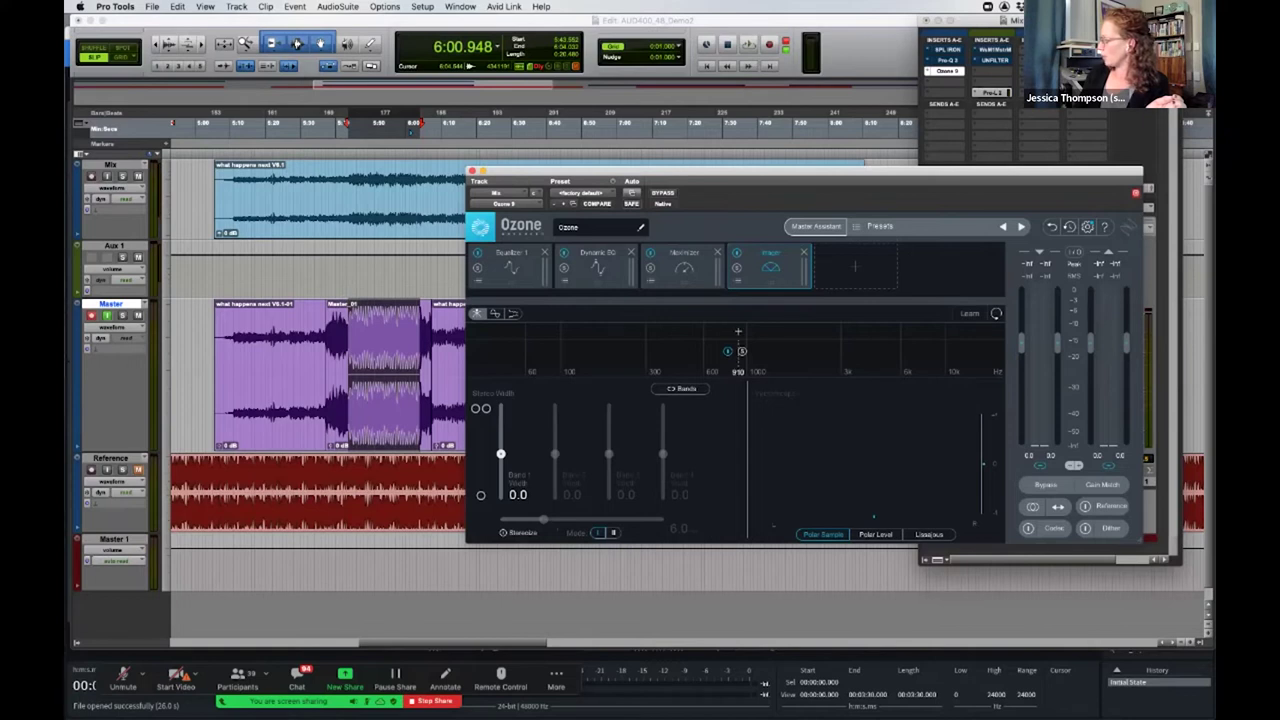
{"action": "left_click", "coordinate": [733, 331]}
{"action": "left_click_drag", "start_coordinate": [554, 454], "coordinate": [554, 450]}
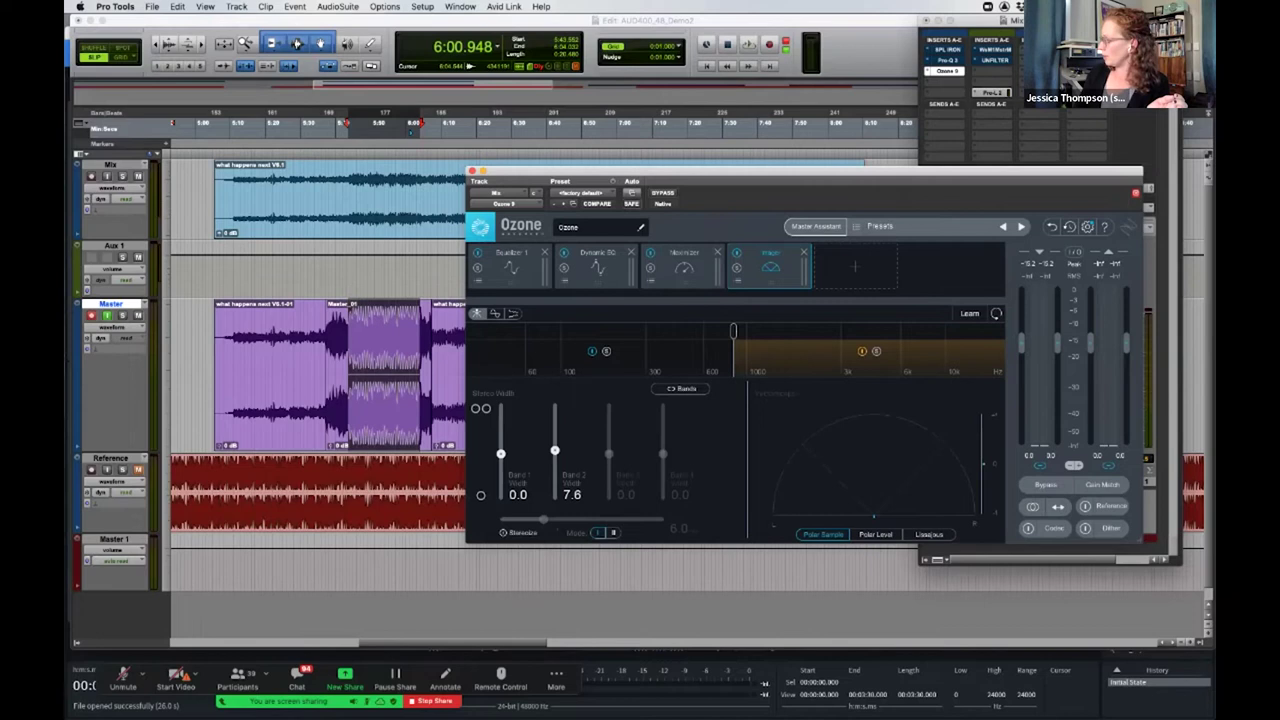
{"action": "left_click", "coordinate": [565, 331]}
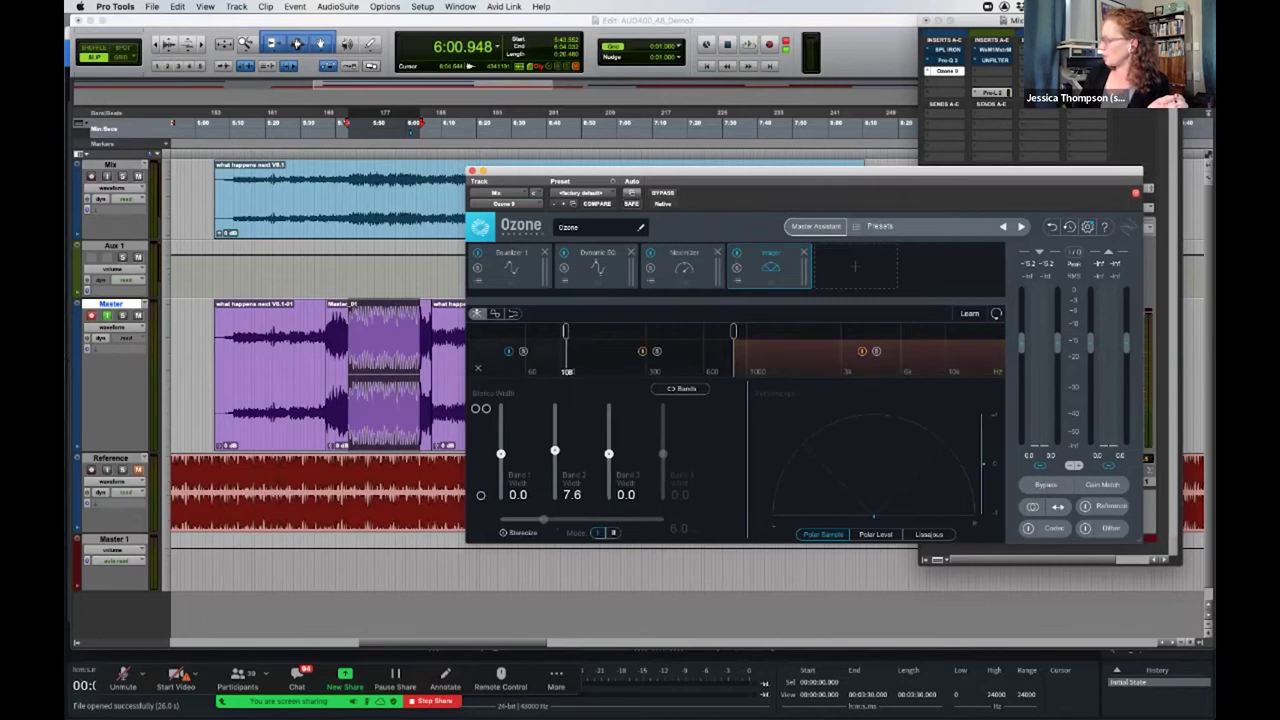
{"action": "left_click_drag", "start_coordinate": [501, 454], "coordinate": [501, 461]}
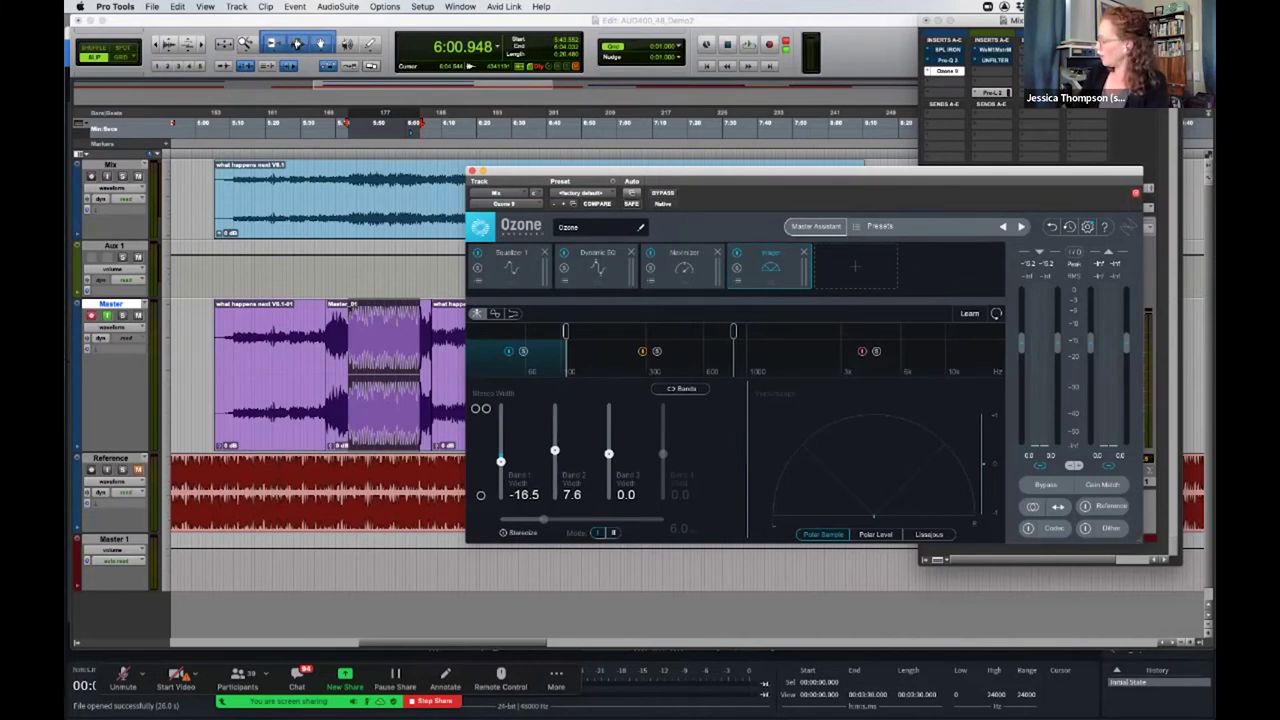
Bypass Ozone 9 on the Mix track, and open and re-enable the track's Pro-Q 3
{"action": "left_click", "coordinate": [663, 192]}
{"action": "left_click", "coordinate": [945, 70]}
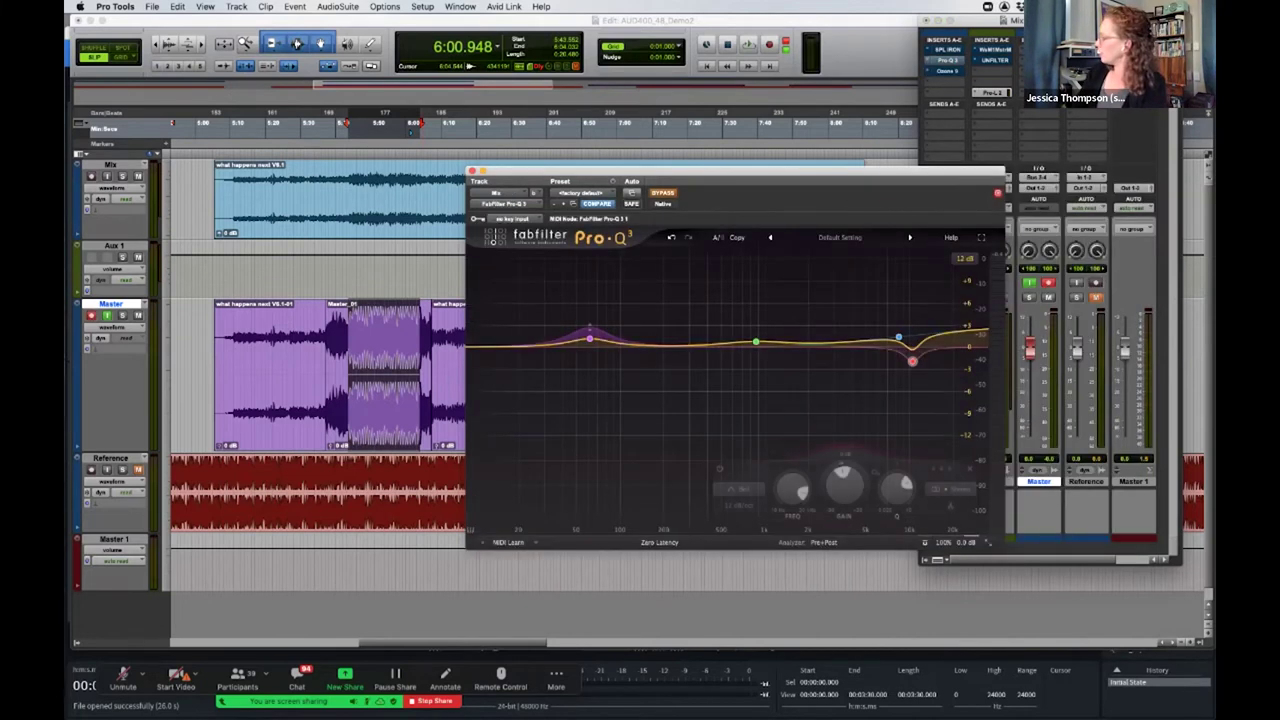
{"action": "left_click_drag", "start_coordinate": [750, 170], "coordinate": [572, 161]}
{"action": "left_click", "coordinate": [482, 183]}
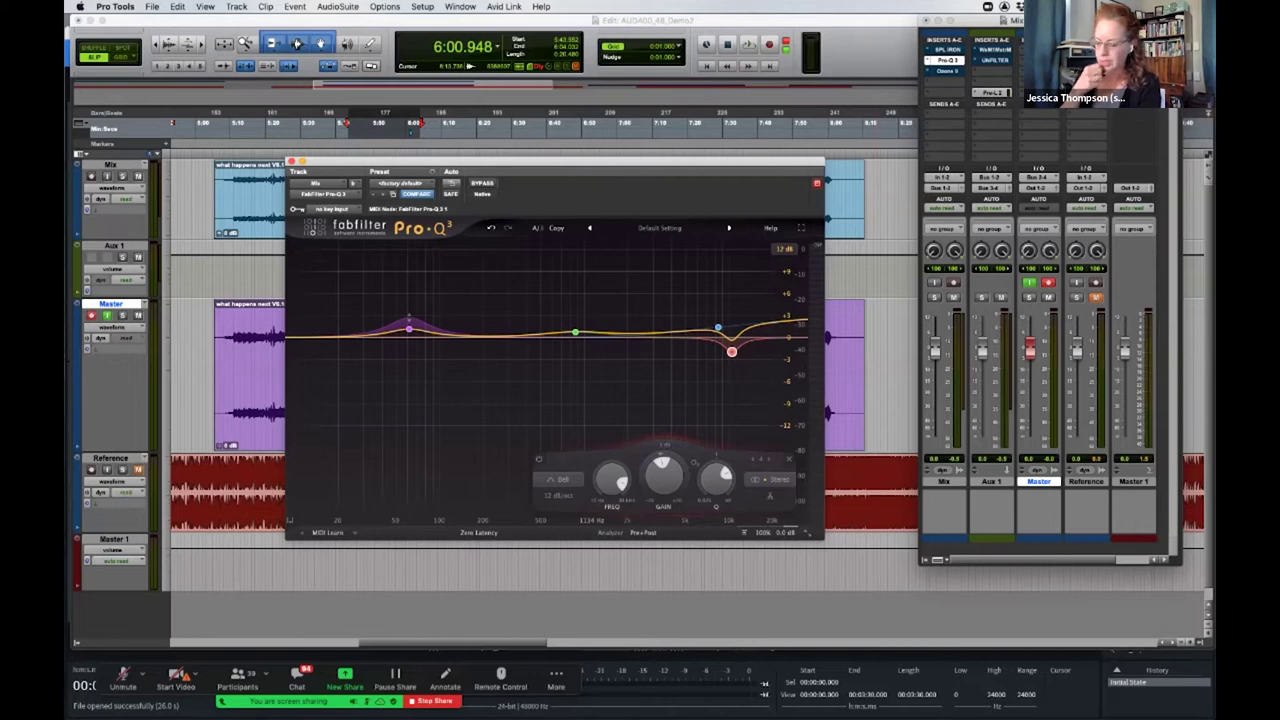
Move the high shelf in Pro-Q 3 to a lower frequency with about 4 dB of boost, and apply it to the Side signal only
{"action": "mouse_move", "coordinate": [718, 328]}
{"action": "left_click_drag", "start_coordinate": [718, 328], "coordinate": [690, 322]}
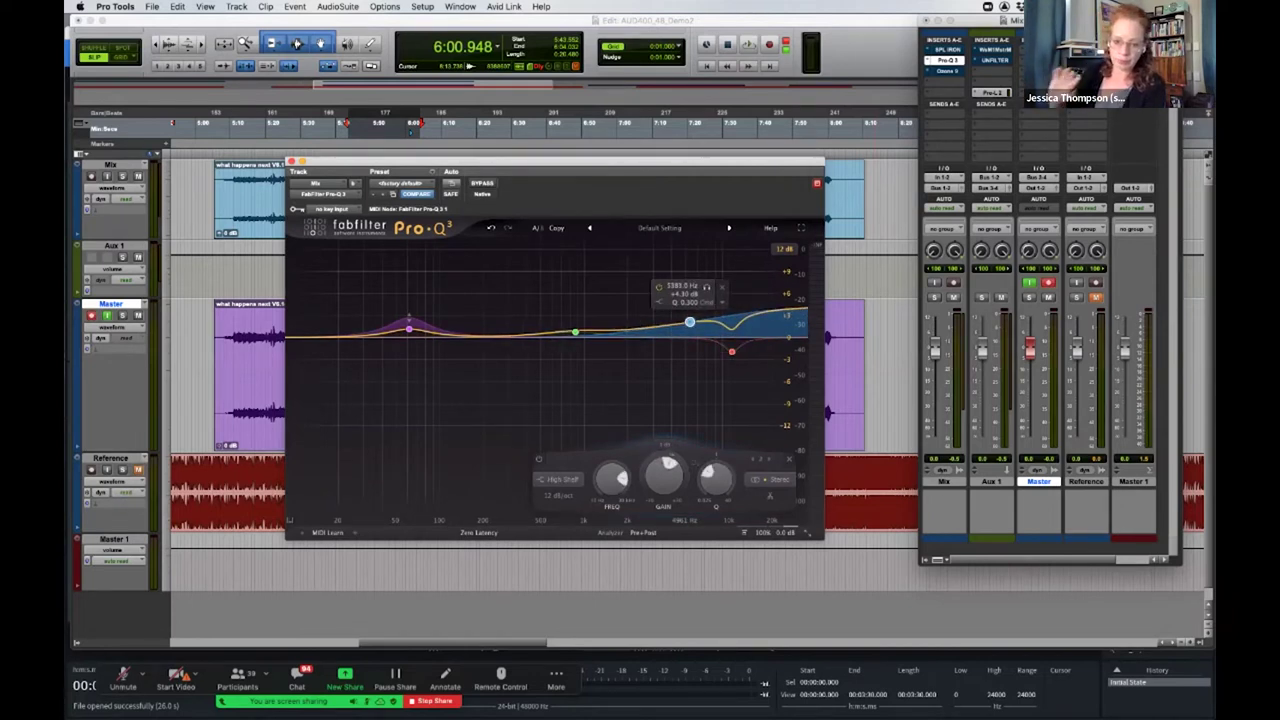
{"action": "left_click", "coordinate": [775, 480]}
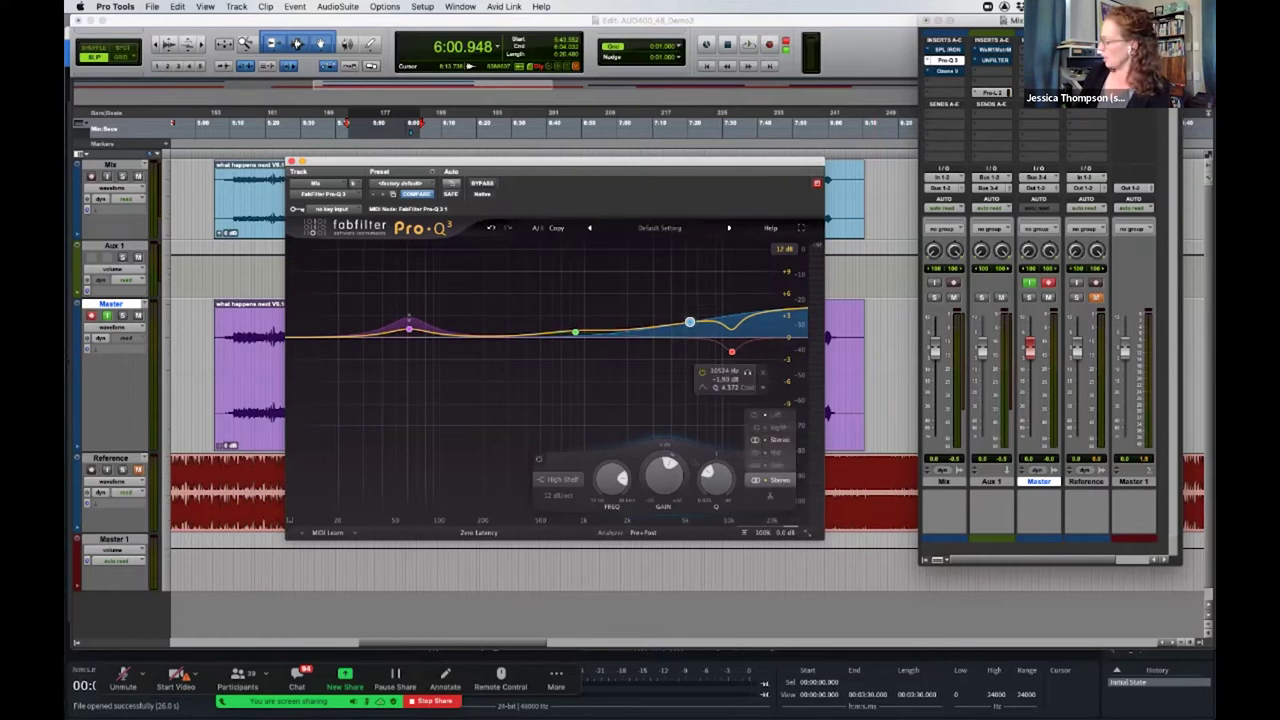
{"action": "left_click", "coordinate": [772, 465]}
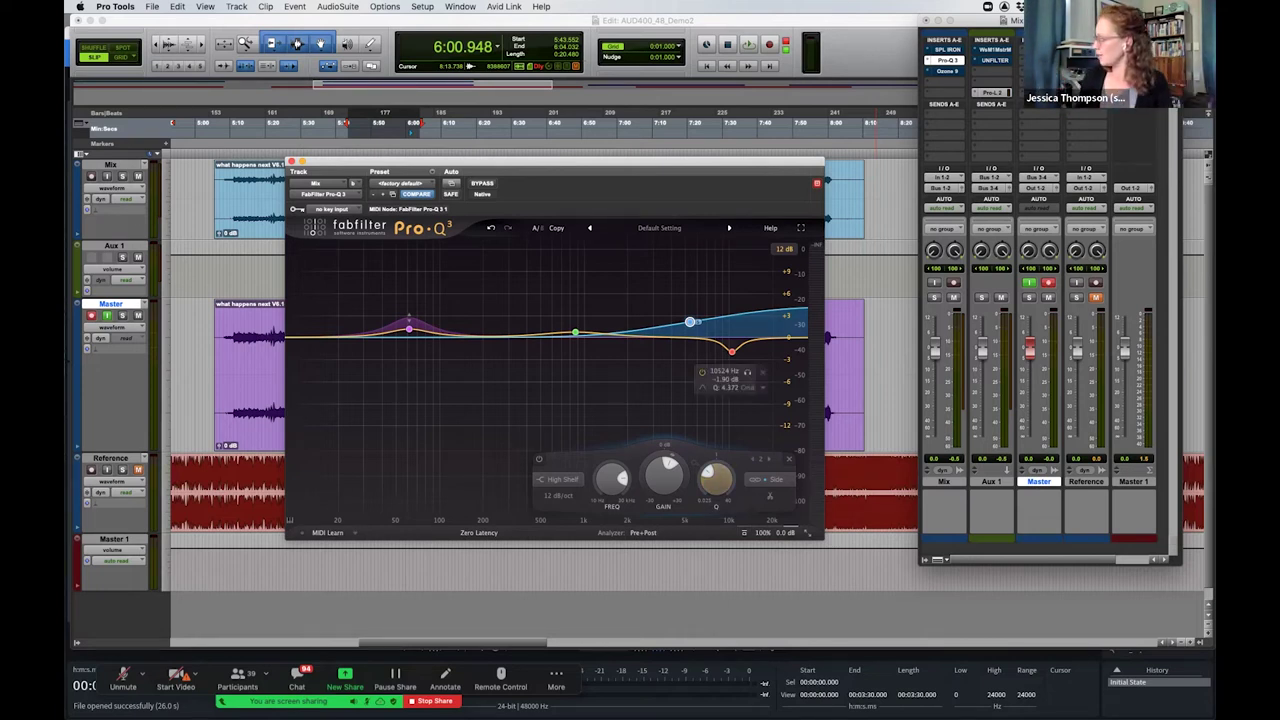
{"action": "mouse_move", "coordinate": [692, 322]}
{"action": "left_click_drag", "start_coordinate": [690, 321], "coordinate": [695, 322]}
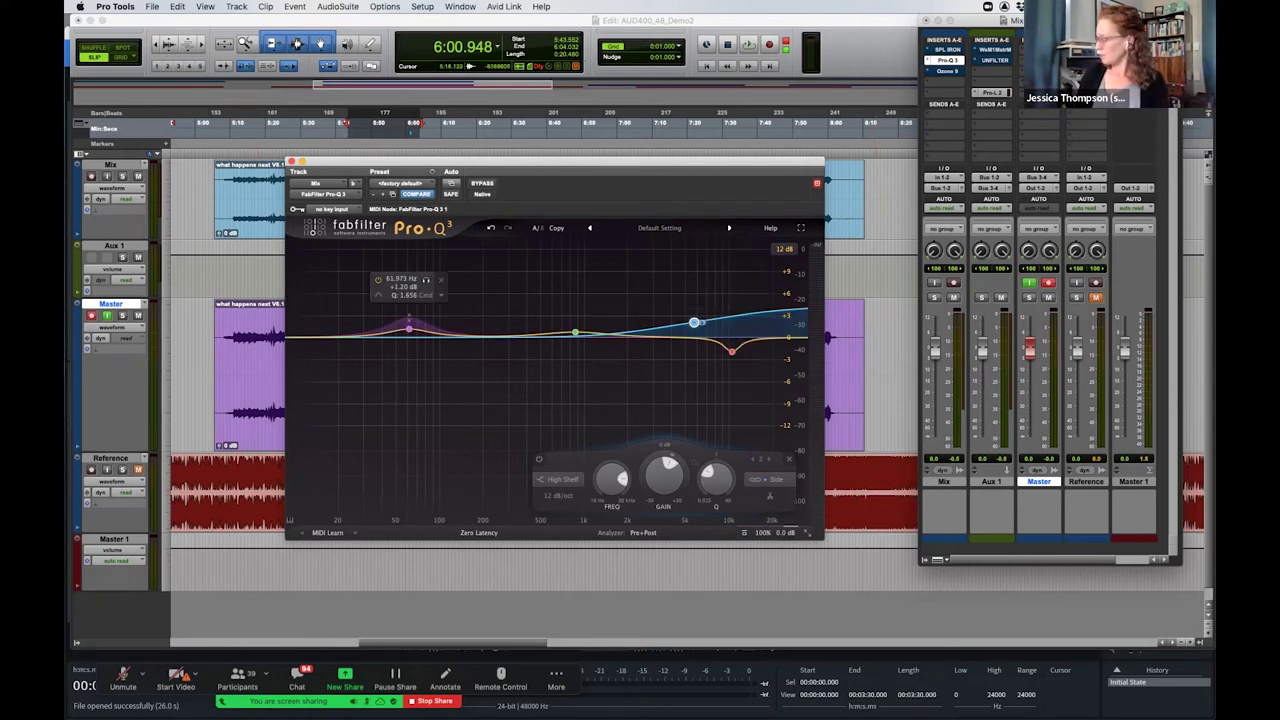
Add a low shelf at about 21 Hz with -4.30 dB gain and Q 1.054, try it on Mid, and set it to Side
{"action": "left_click", "coordinate": [326, 348]}
{"action": "left_click", "coordinate": [535, 479]}
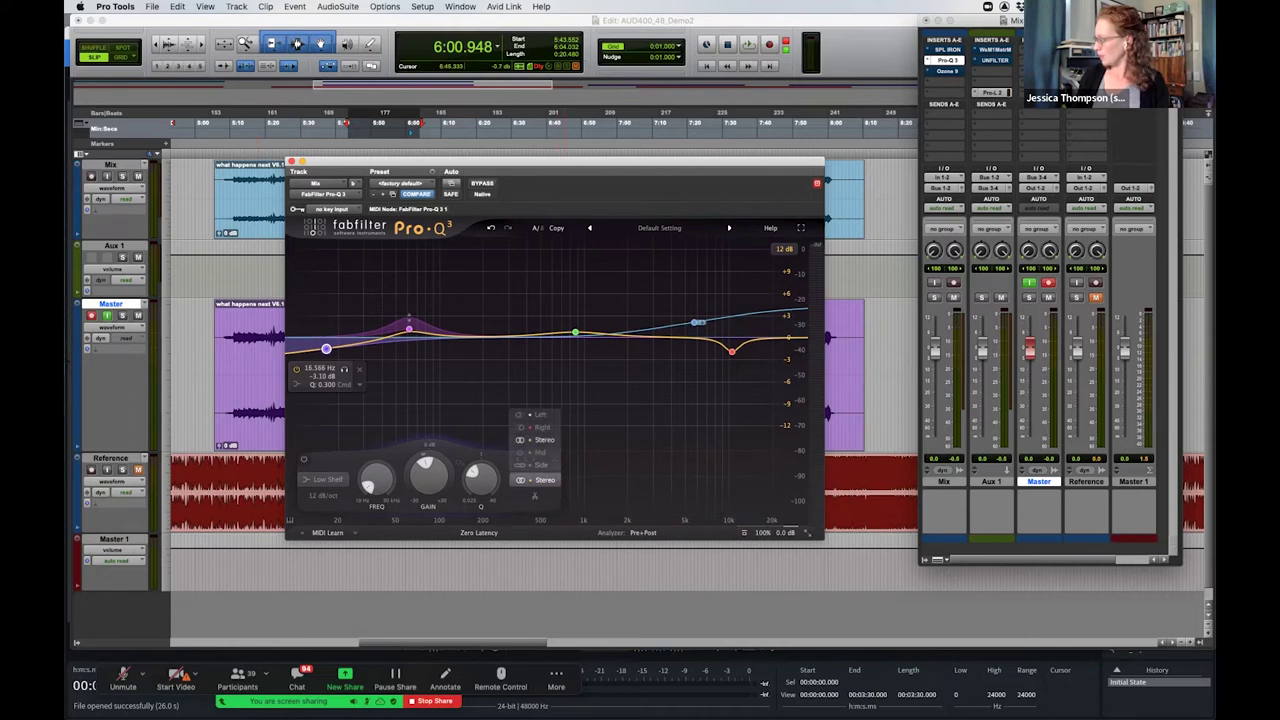
{"action": "left_click", "coordinate": [540, 452]}
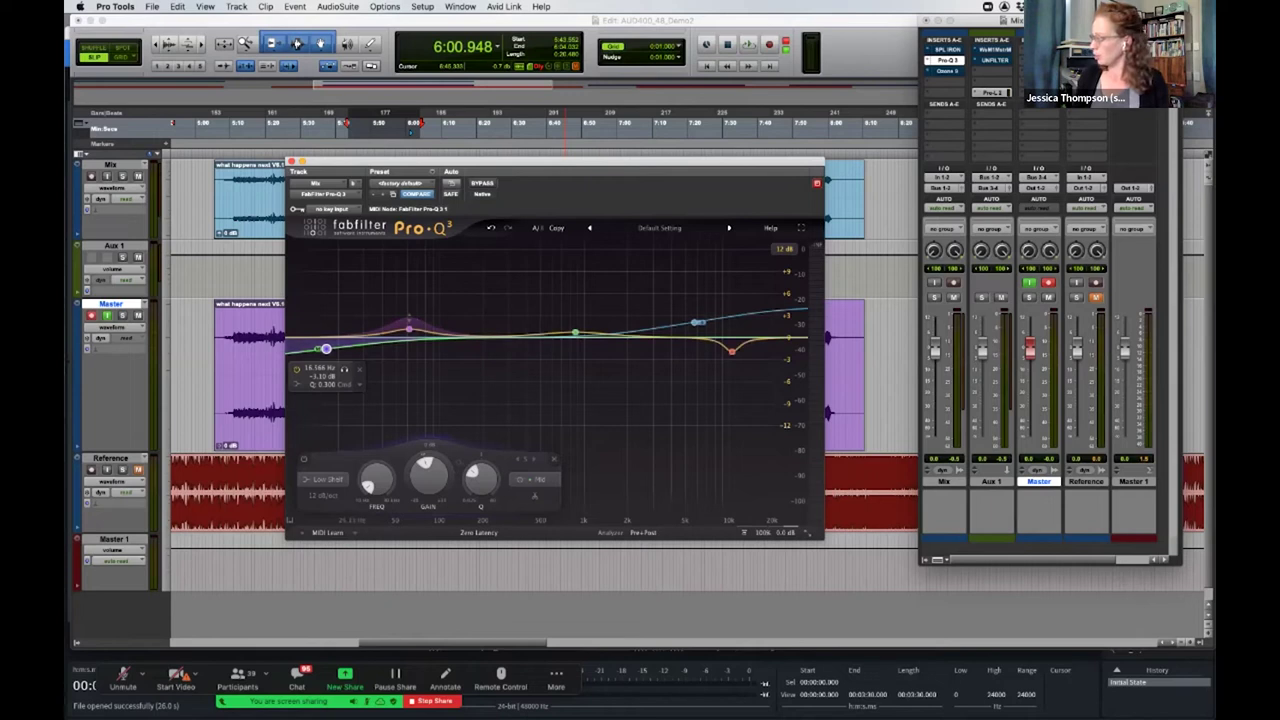
{"action": "left_click_drag", "start_coordinate": [326, 348], "coordinate": [340, 354]}
{"action": "scroll", "coordinate": [330, 352], "scroll_direction": "up", "scroll_amount": 5}
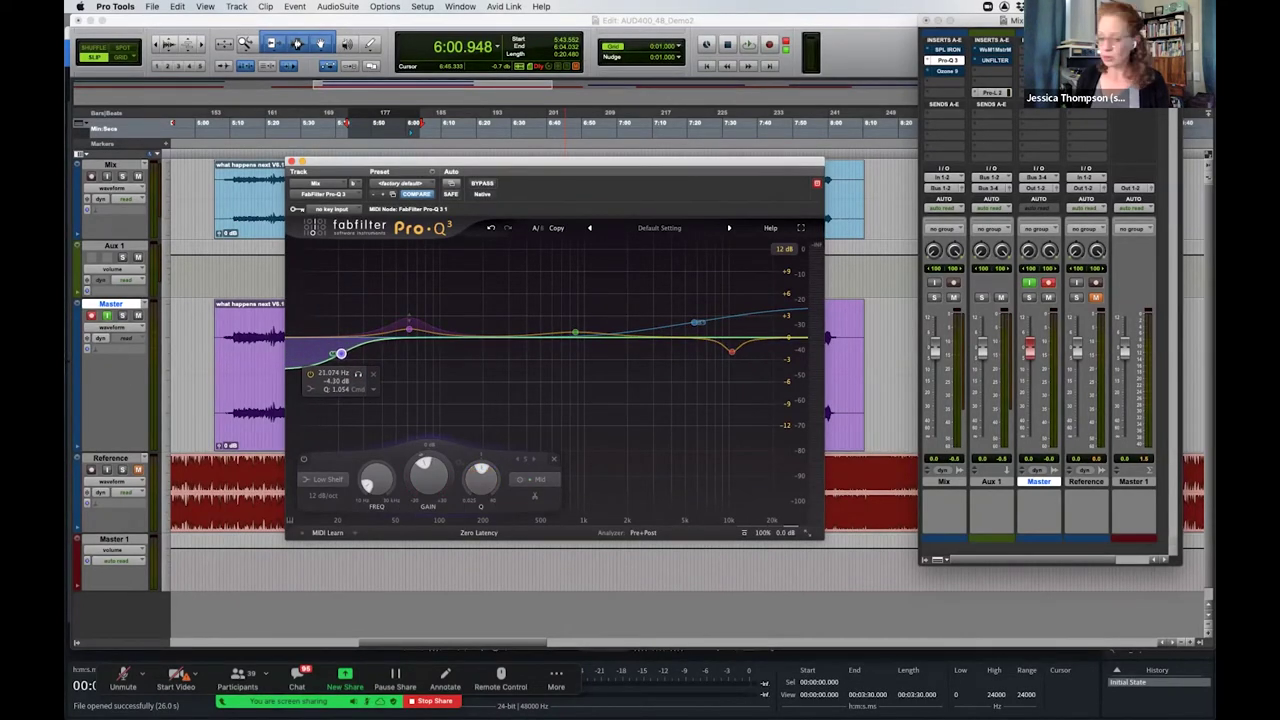
{"action": "left_click", "coordinate": [537, 479]}
{"action": "left_click", "coordinate": [541, 465]}
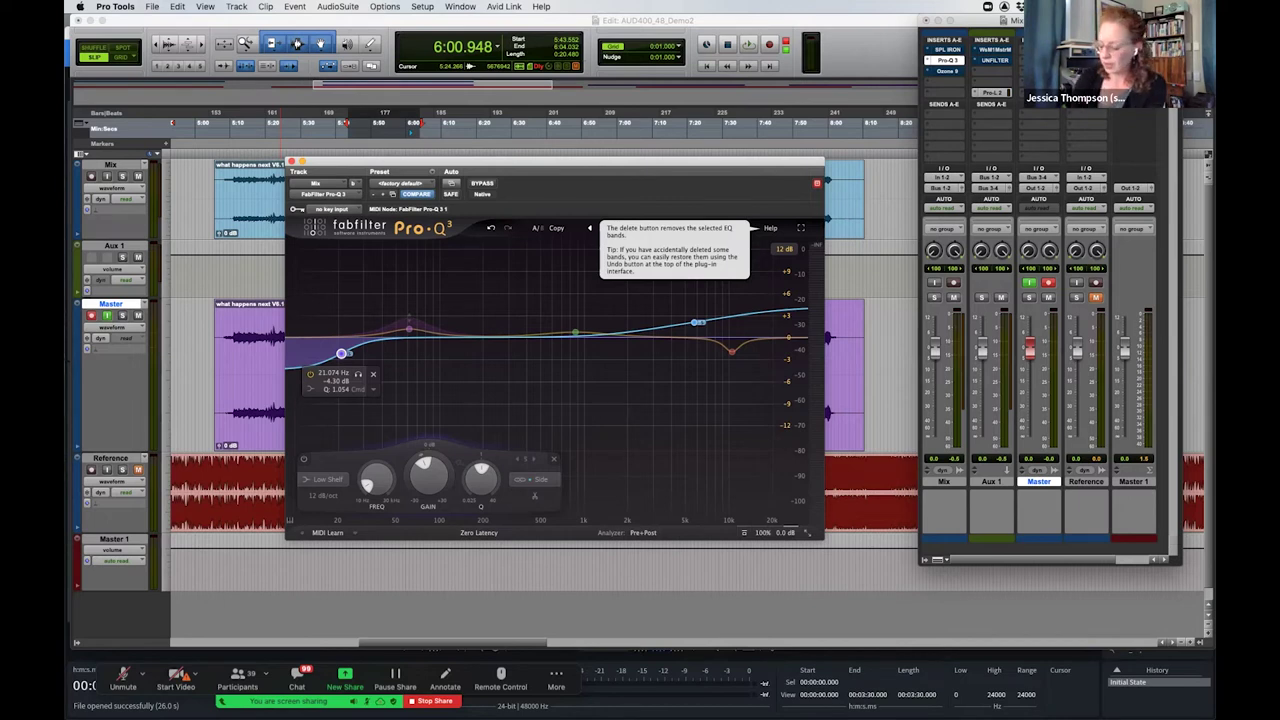
Review the SPL IRON compressor on the Mix track alongside Pro-Q 3, examine its Stereo Width and Parallel Mix controls, and close it
{"action": "key", "text": "super+equal"}
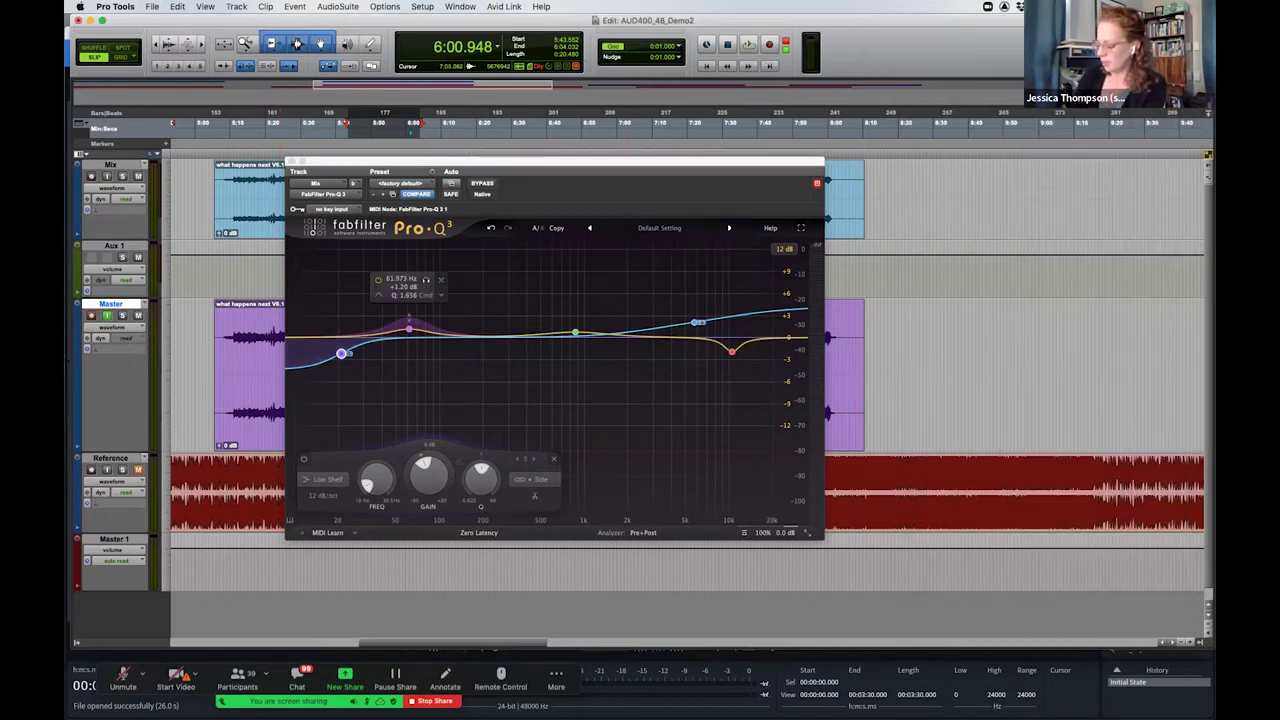
{"action": "key", "text": "super+equal"}
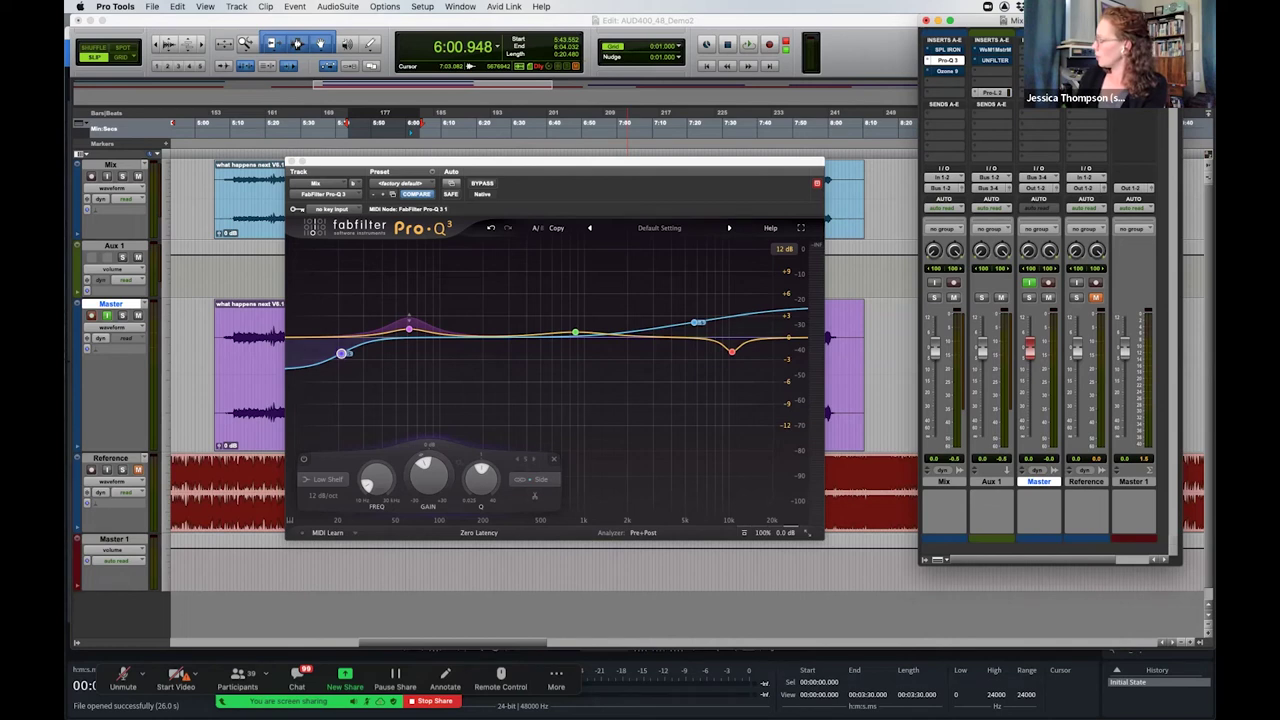
{"action": "left_click", "coordinate": [943, 52]}
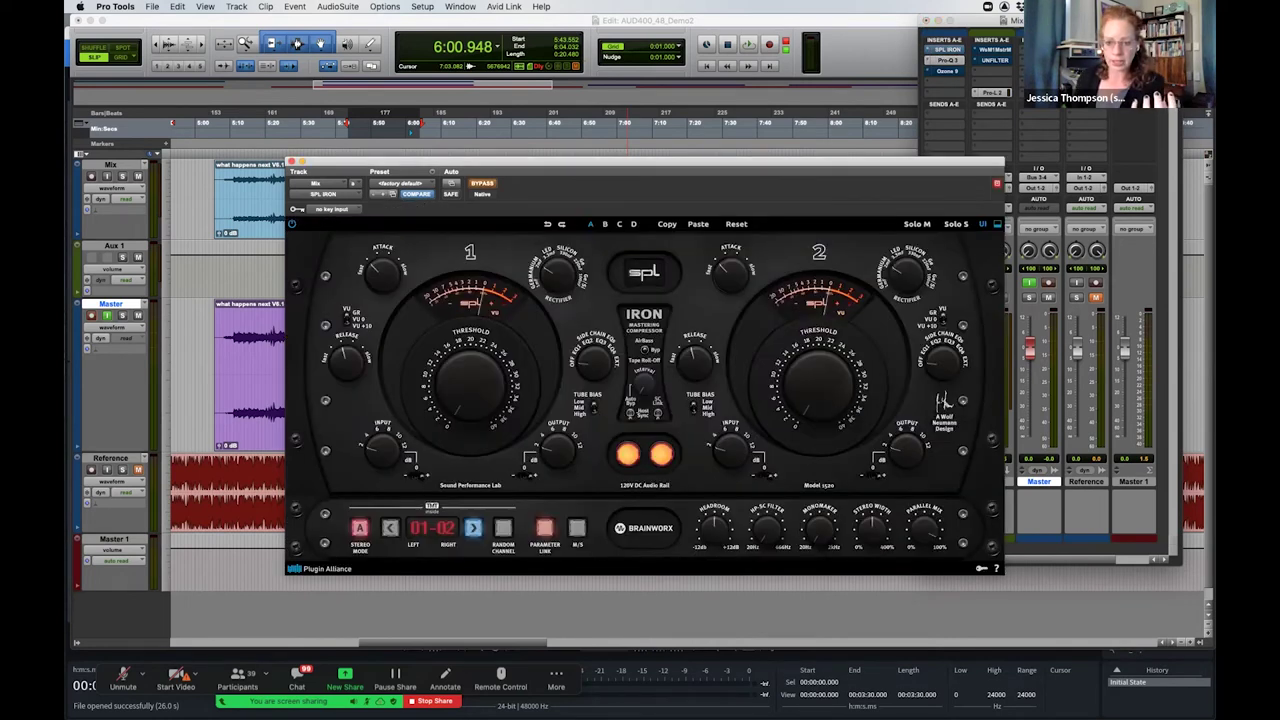
{"action": "left_click", "coordinate": [943, 60]}
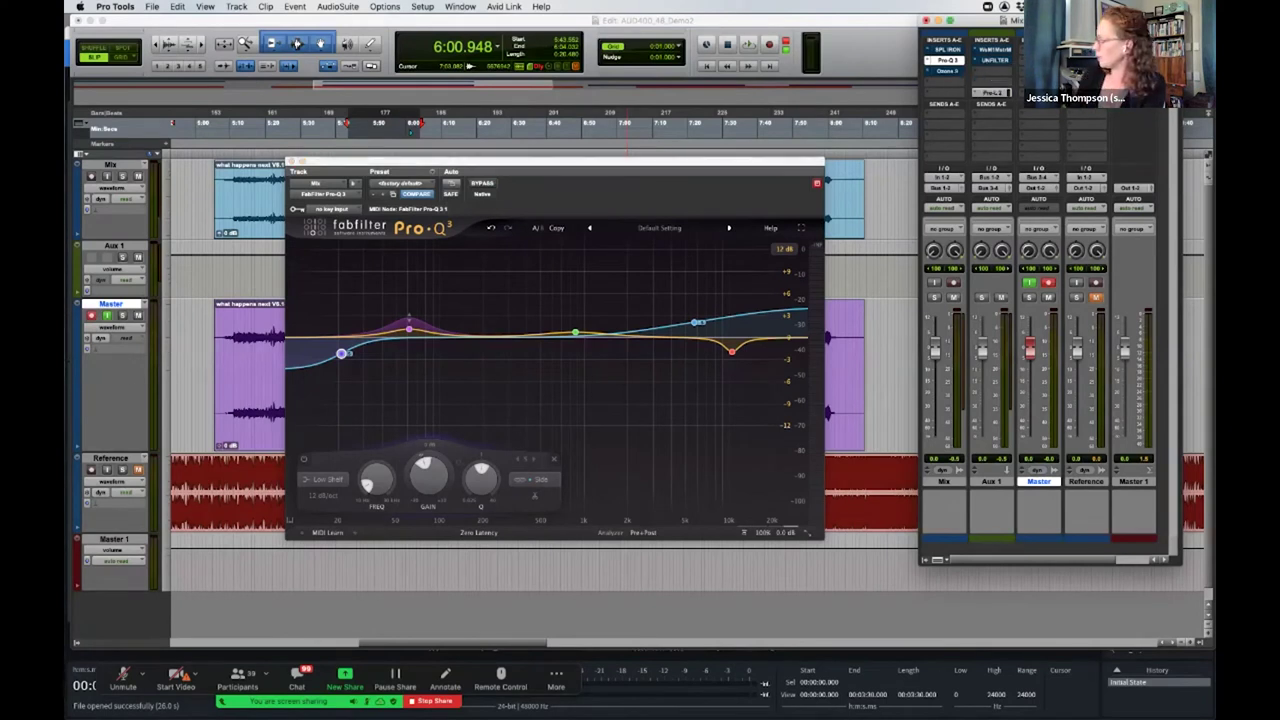
{"action": "left_click", "coordinate": [993, 49]}
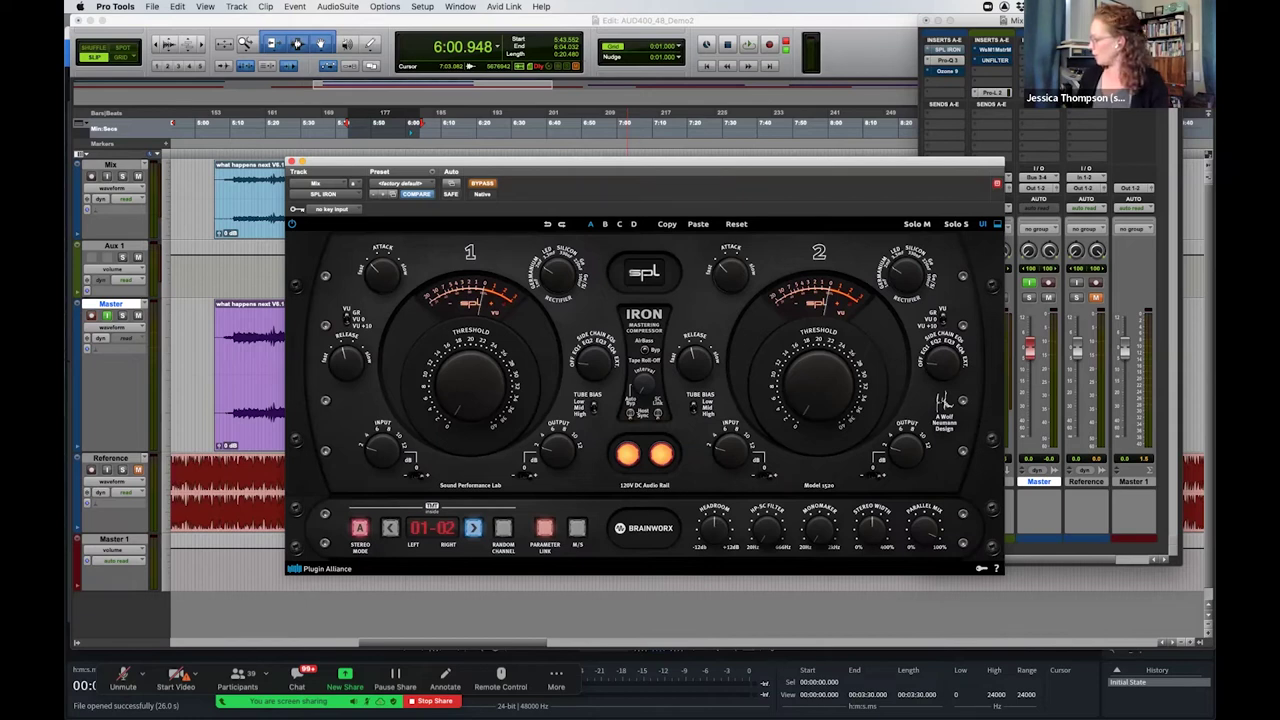
{"action": "mouse_move", "coordinate": [932, 530]}
{"action": "mouse_move", "coordinate": [871, 524]}
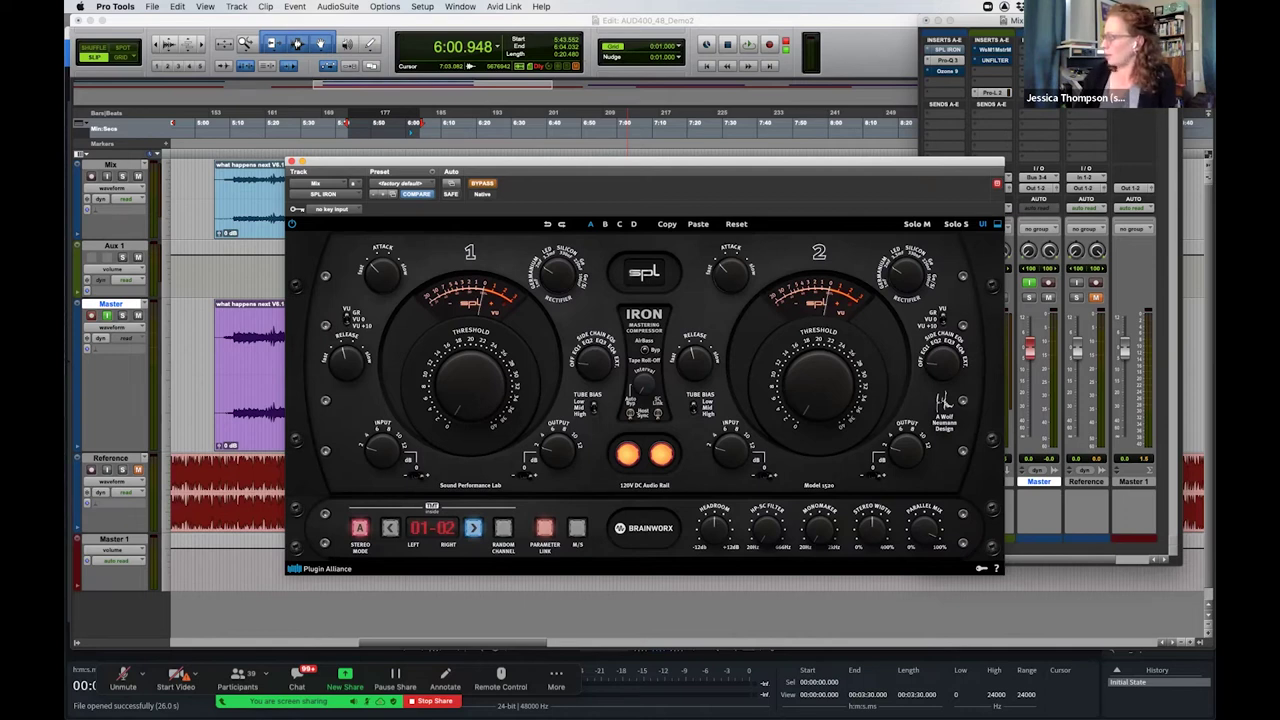
{"action": "key", "text": "super+w"}
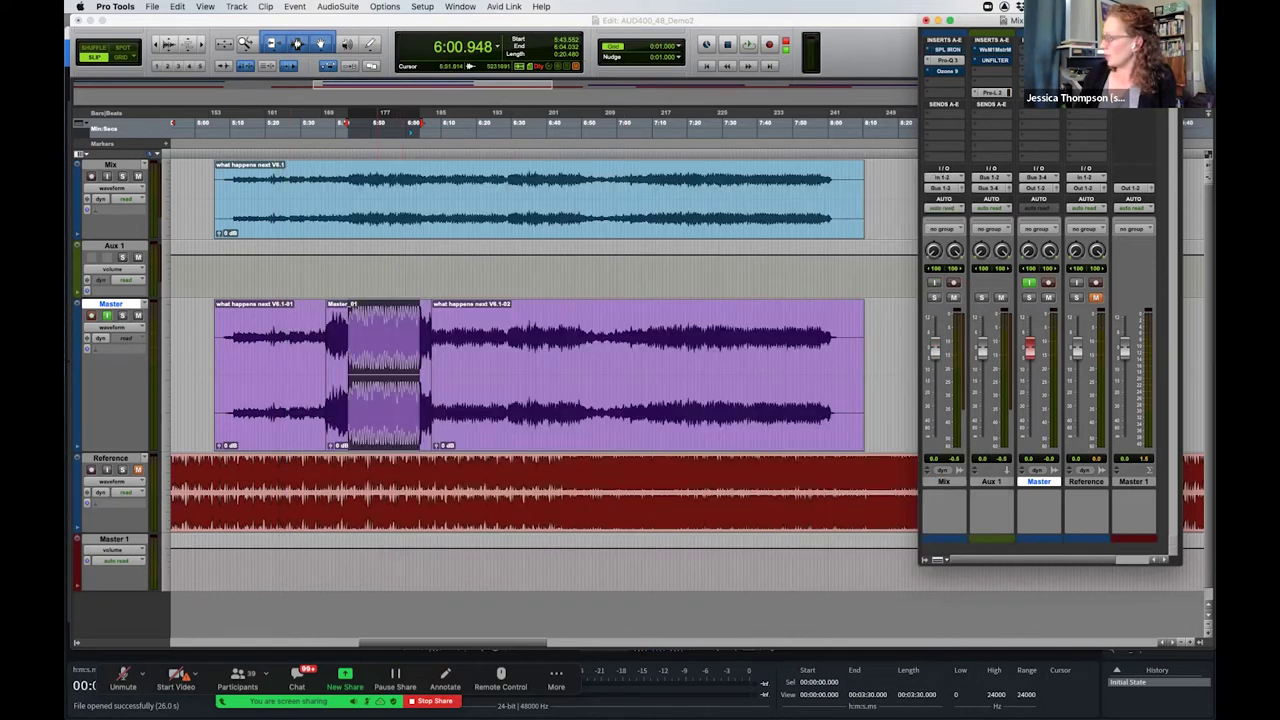
Select 6:28.096 to 6:54.208 on the Master track, separate it as its own clip, and raise its clip gain to about +7.8 dB
{"action": "left_click", "coordinate": [377, 370]}
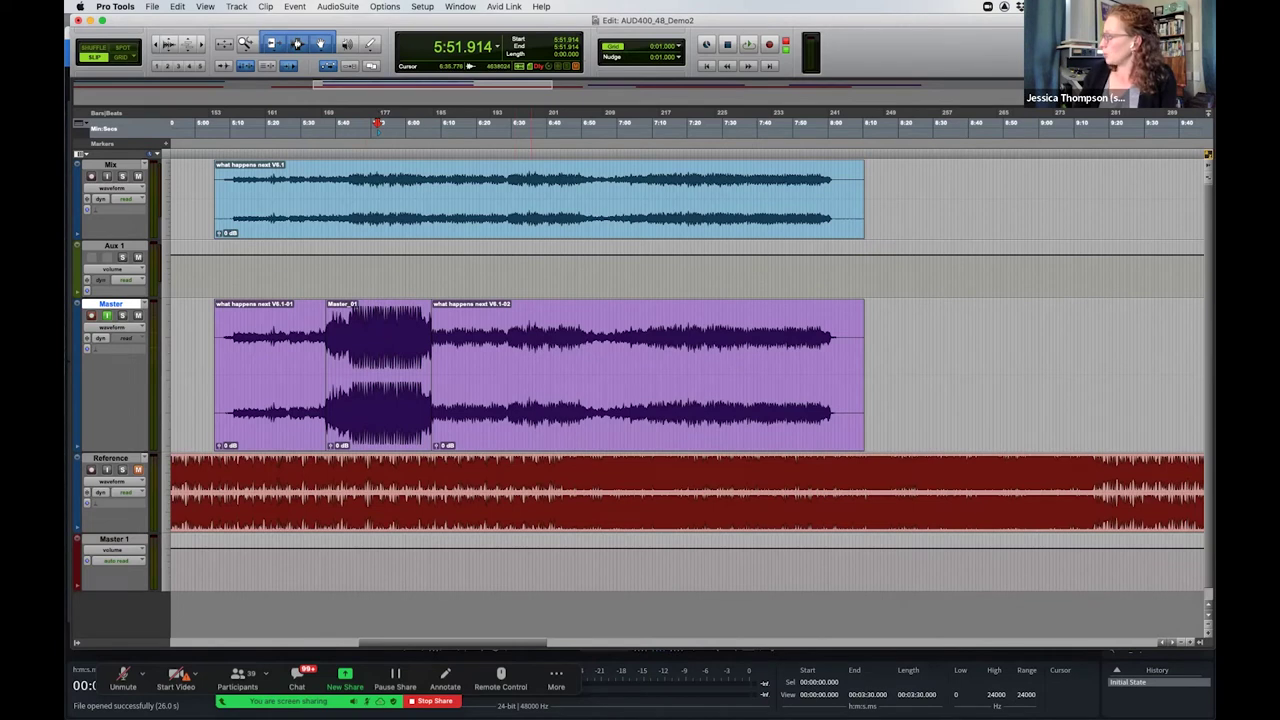
{"action": "left_click_drag", "start_coordinate": [504, 375], "coordinate": [596, 375]}
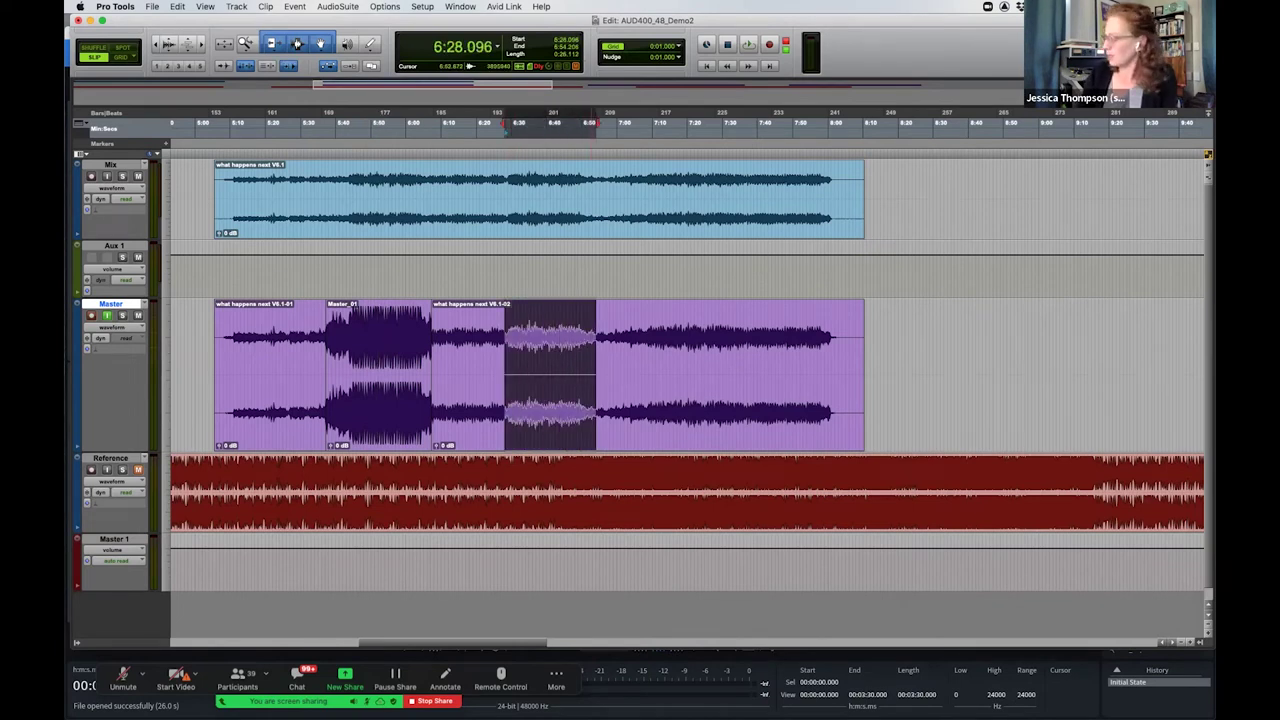
{"action": "key", "text": "super+bracketleft"}
{"action": "key", "text": "super+bracketleft"}
{"action": "key", "text": "super+bracketleft"}
{"action": "key", "text": "super+bracketleft"}
{"action": "key", "text": "super+bracketright"}
{"action": "key", "text": "super+bracketright"}
{"action": "key", "text": "super+bracketright"}
{"action": "key", "text": "super+bracketright"}
{"action": "key", "text": "super+bracketright"}
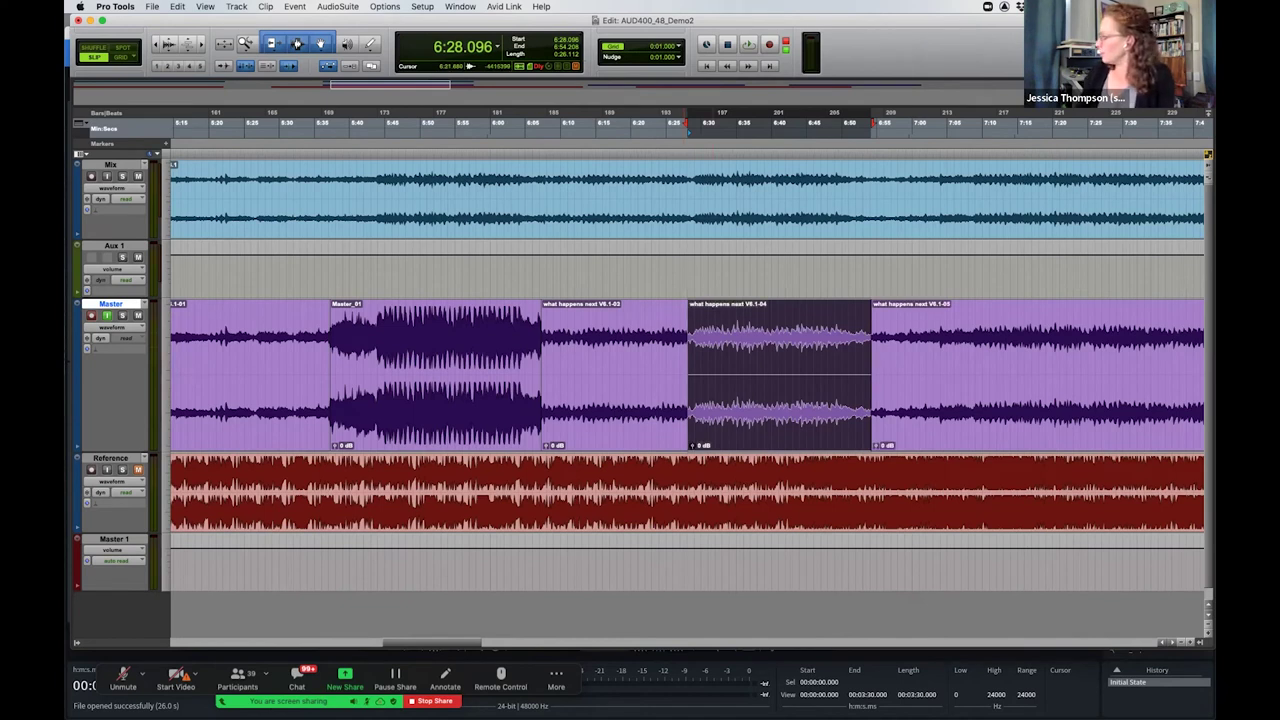
{"action": "left_click_drag", "start_coordinate": [694, 445], "coordinate": [694, 430]}
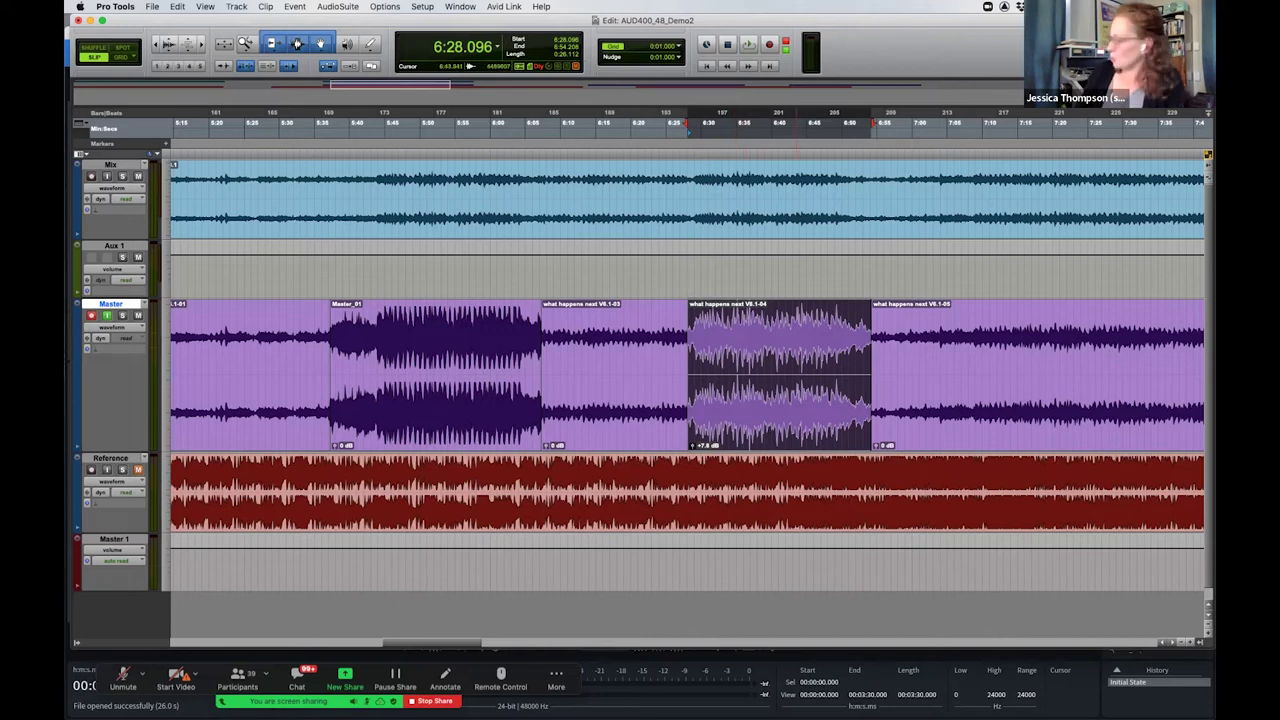
Compare the waveform of the printed Master_01 clip with the gain-raised clip by marking short ranges and points in each
{"action": "left_click", "coordinate": [792, 375]}
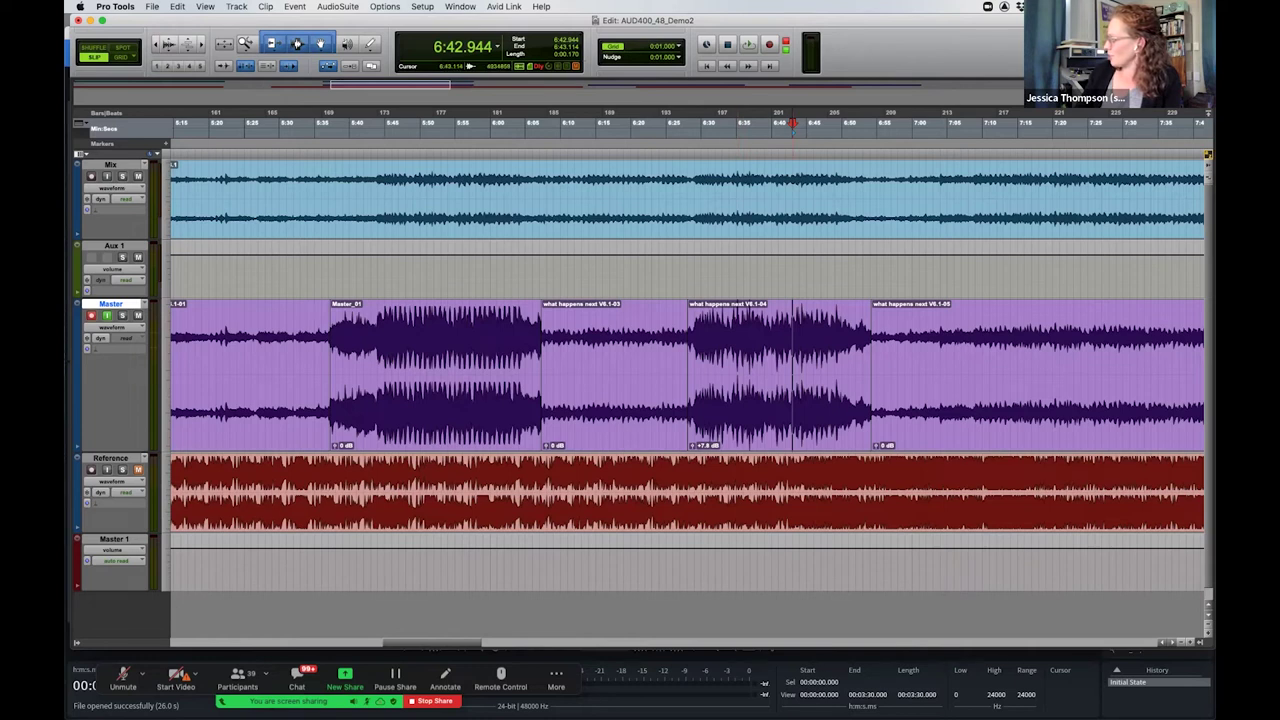
{"action": "left_click_drag", "start_coordinate": [402, 390], "coordinate": [480, 390]}
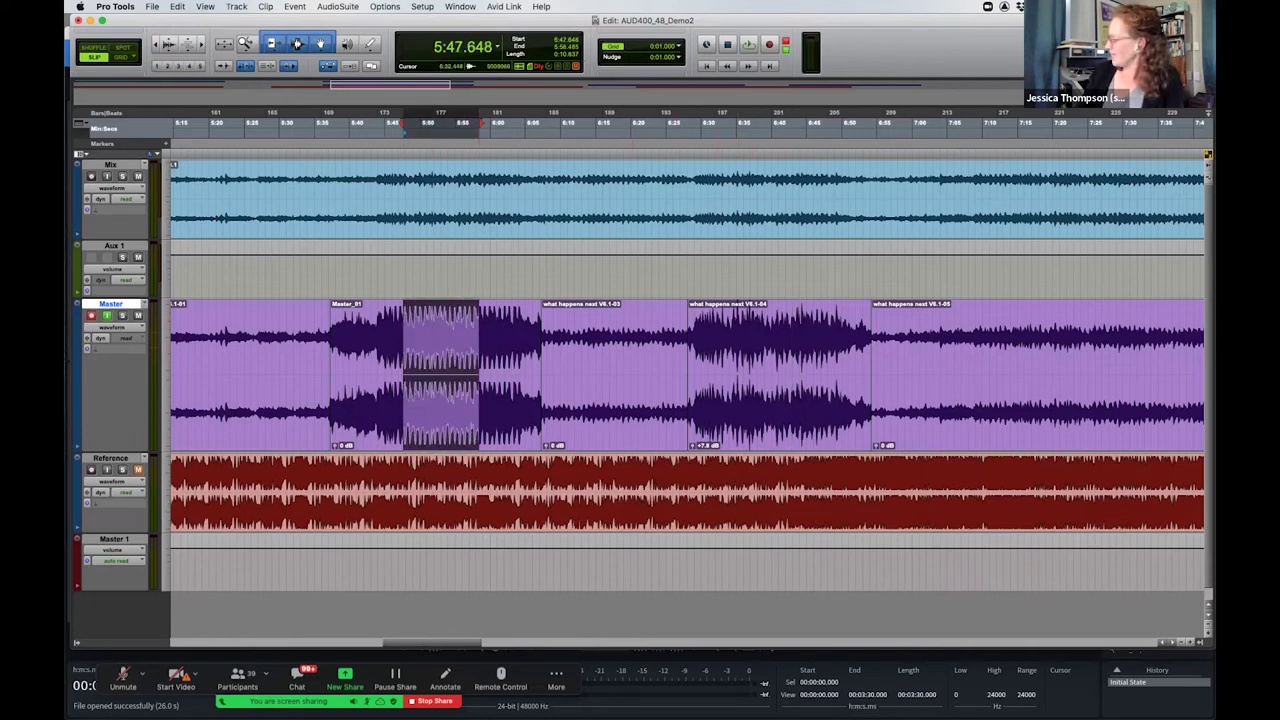
{"action": "left_click", "coordinate": [729, 375]}
{"action": "left_click_drag", "start_coordinate": [729, 375], "coordinate": [766, 375]}
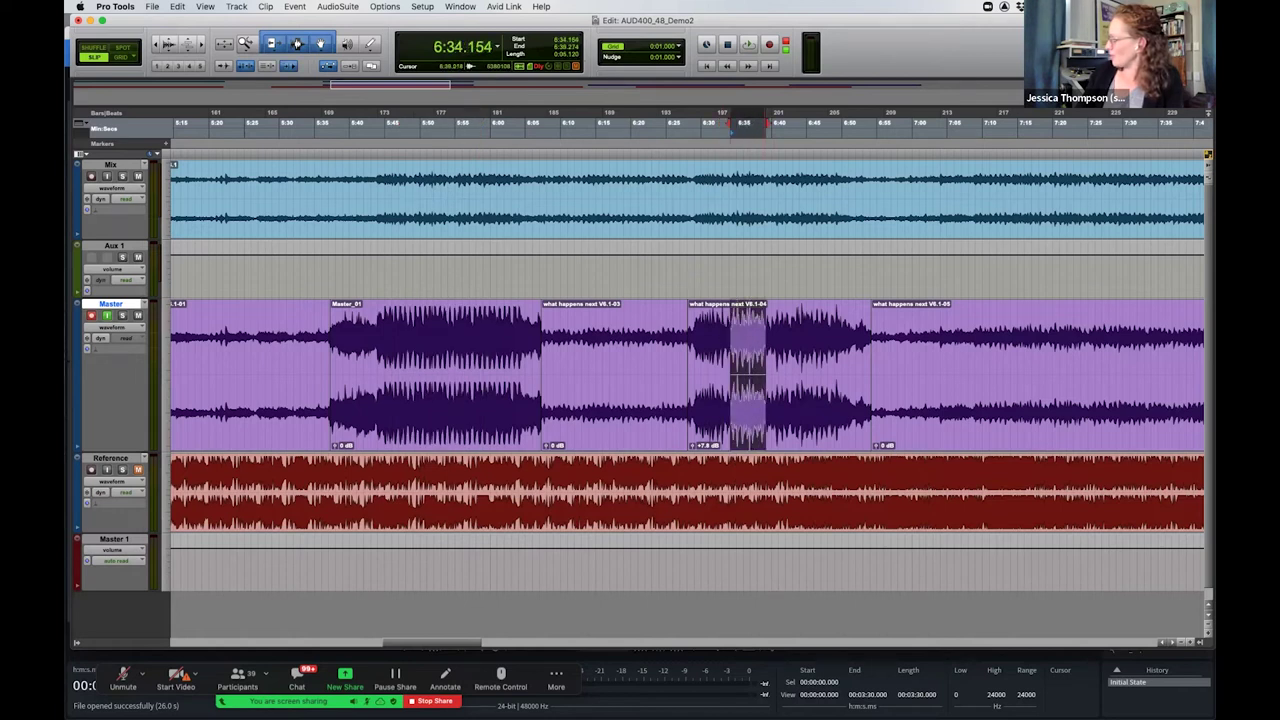
{"action": "left_click_drag", "start_coordinate": [400, 375], "coordinate": [442, 375]}
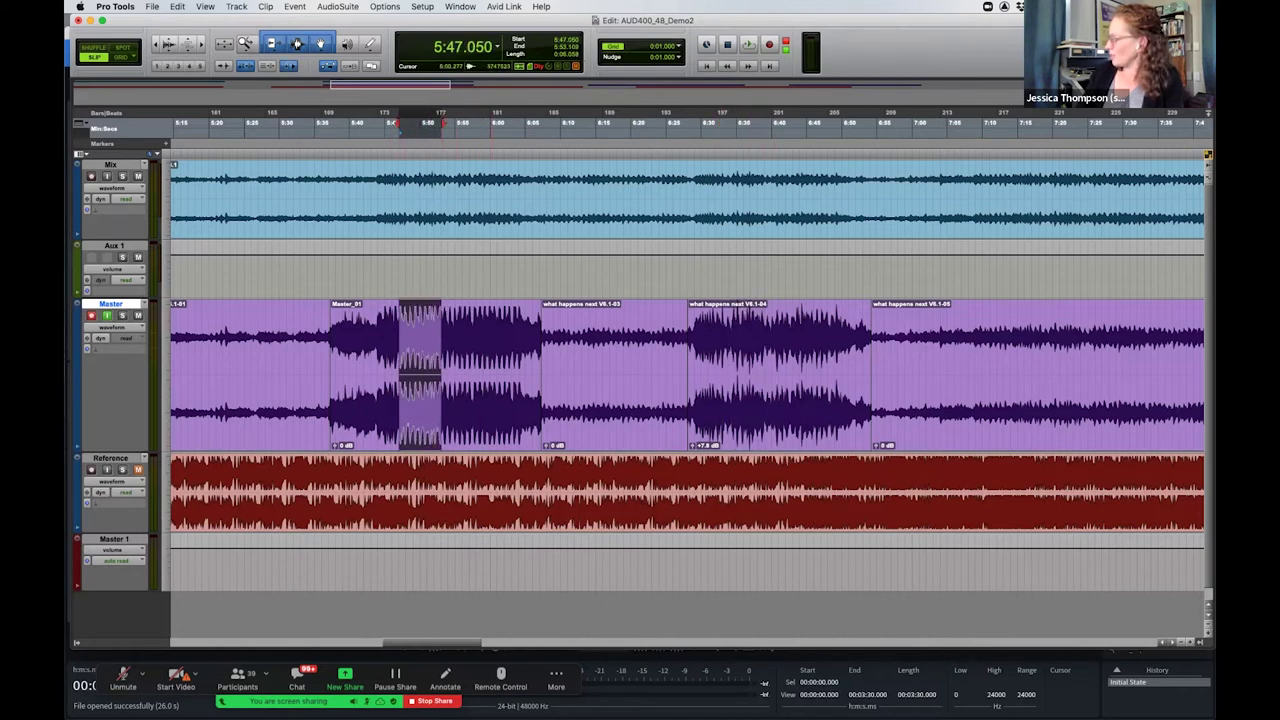
{"action": "left_click", "coordinate": [479, 375]}
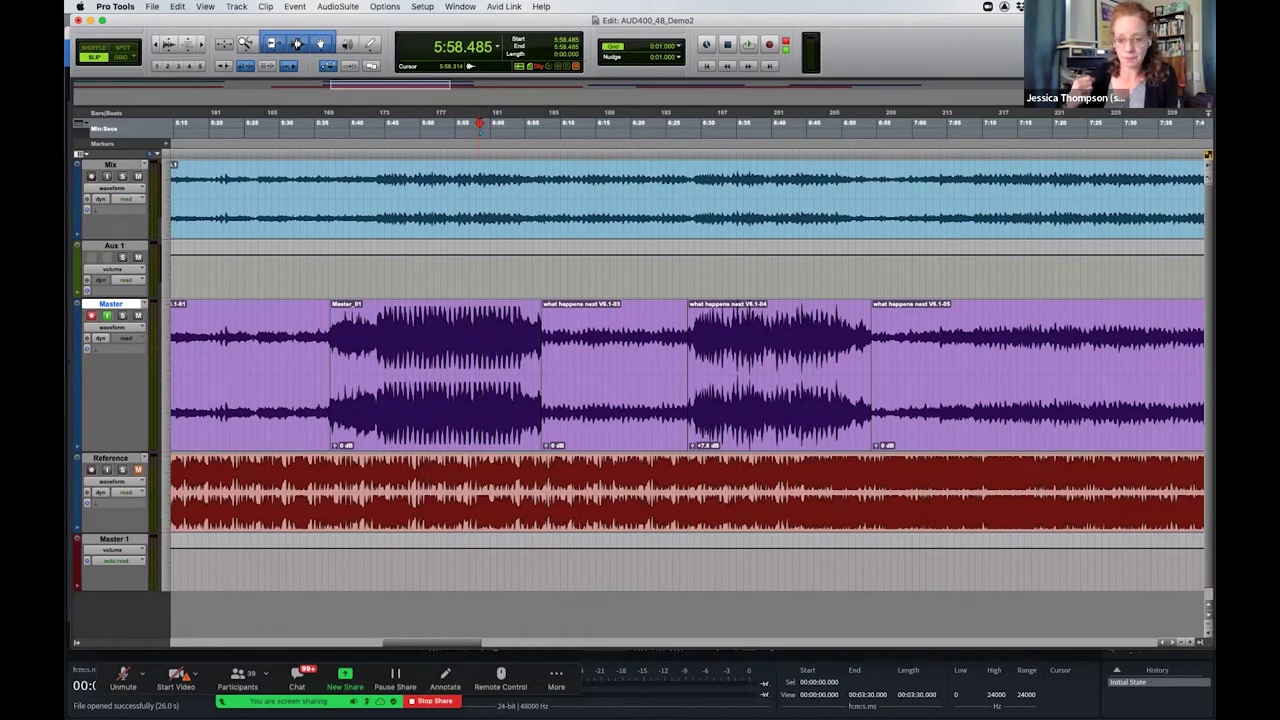
{"action": "left_click", "coordinate": [423, 390]}
{"action": "left_click", "coordinate": [714, 390]}
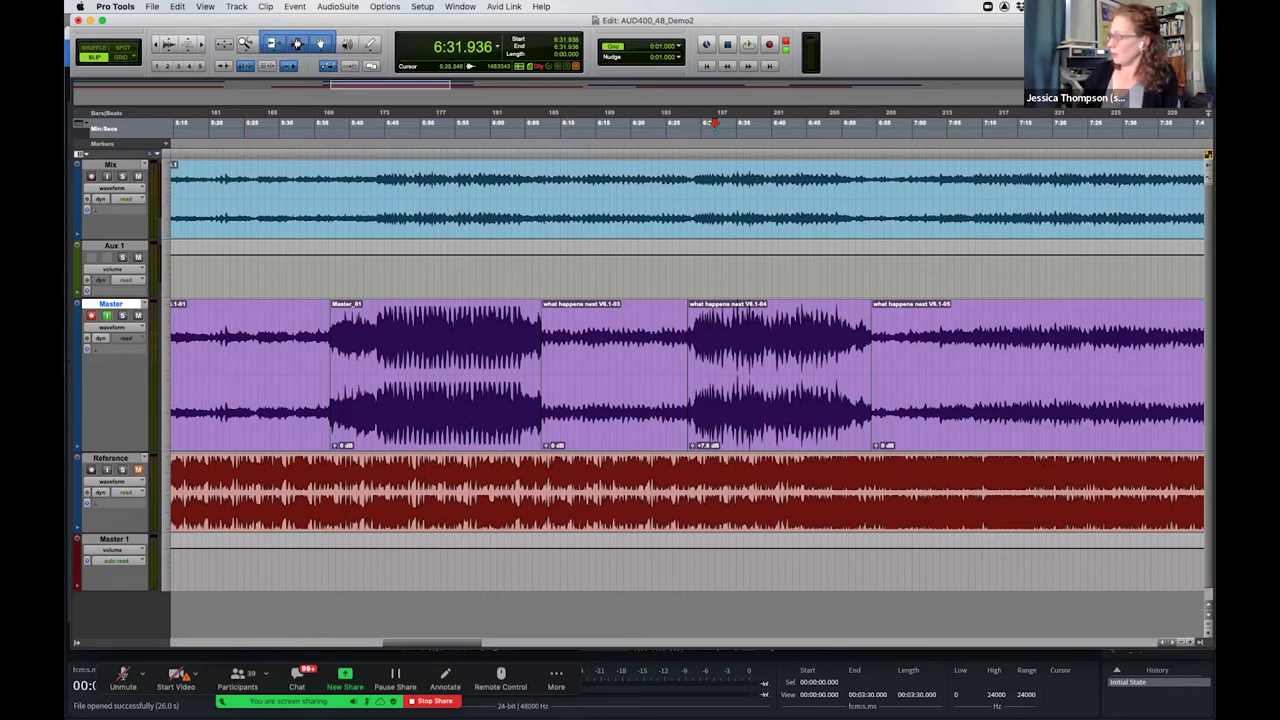
Enlarge the audio waveforms vertically, play from 5:20.426, and restore the default waveform height
{"action": "key", "text": "super+alt+bracketright"}
{"action": "key", "text": "super+alt+bracketright"}
{"action": "key", "text": "super+alt+bracketright"}
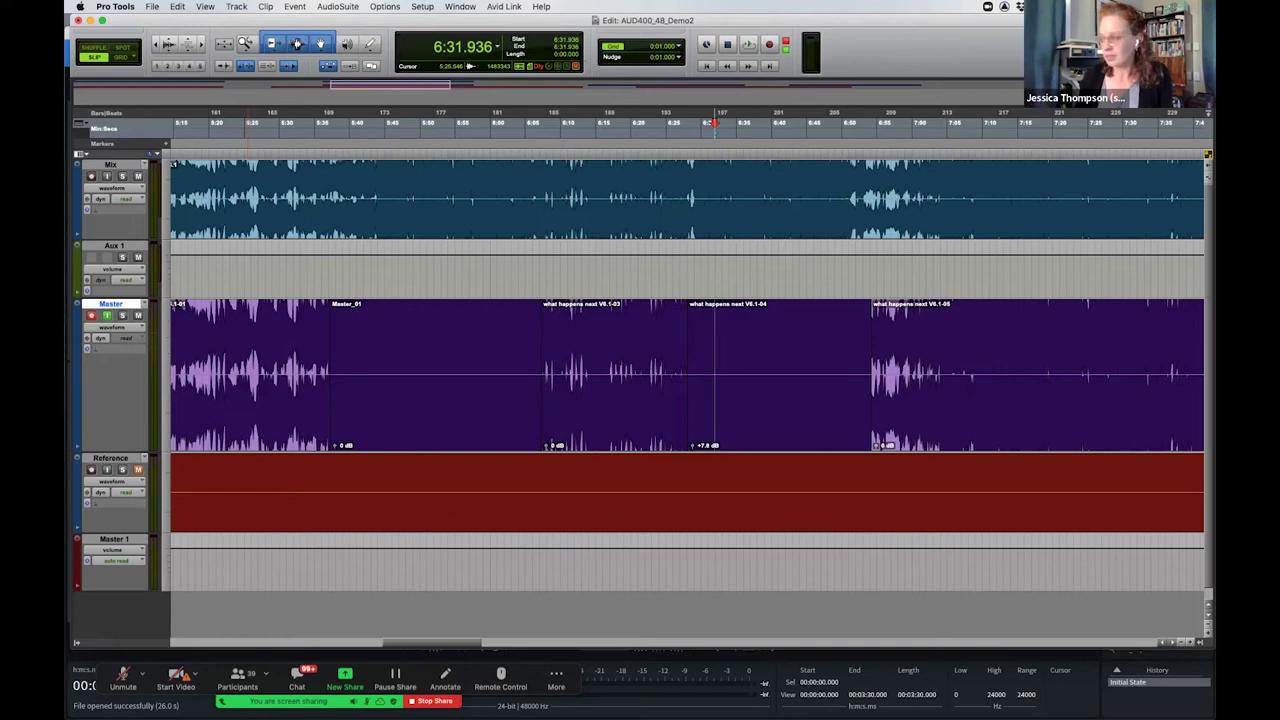
{"action": "left_click", "coordinate": [212, 375]}
{"action": "key", "text": "space"}
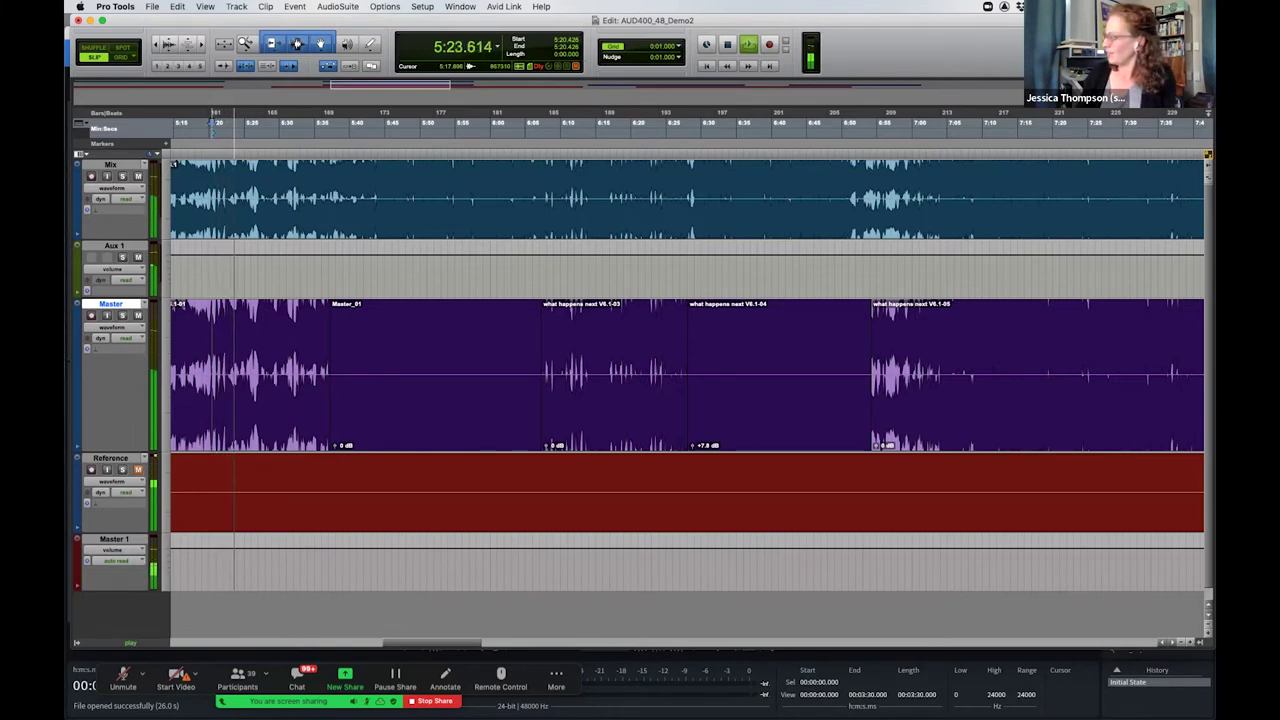
{"action": "key", "text": "super+a"}
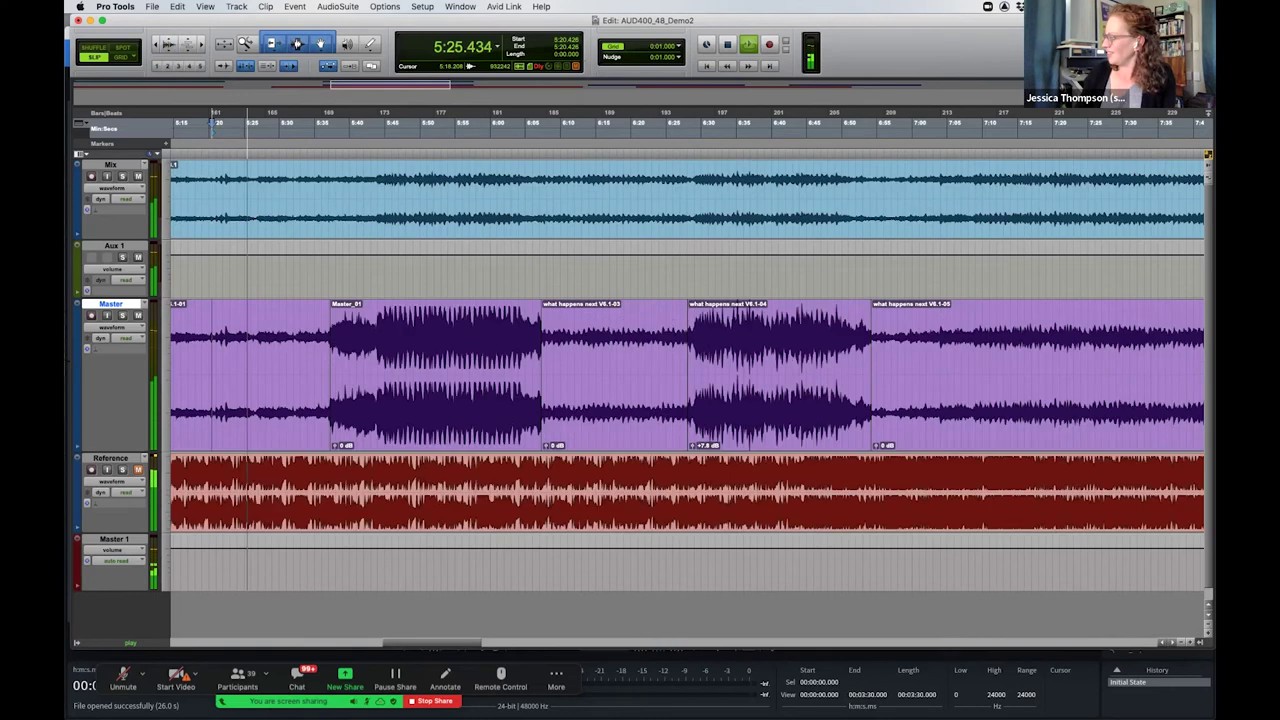
Stop playback, switch to MIOConsole3d, and set the main monitor level to 0.0
{"action": "key", "text": "space"}
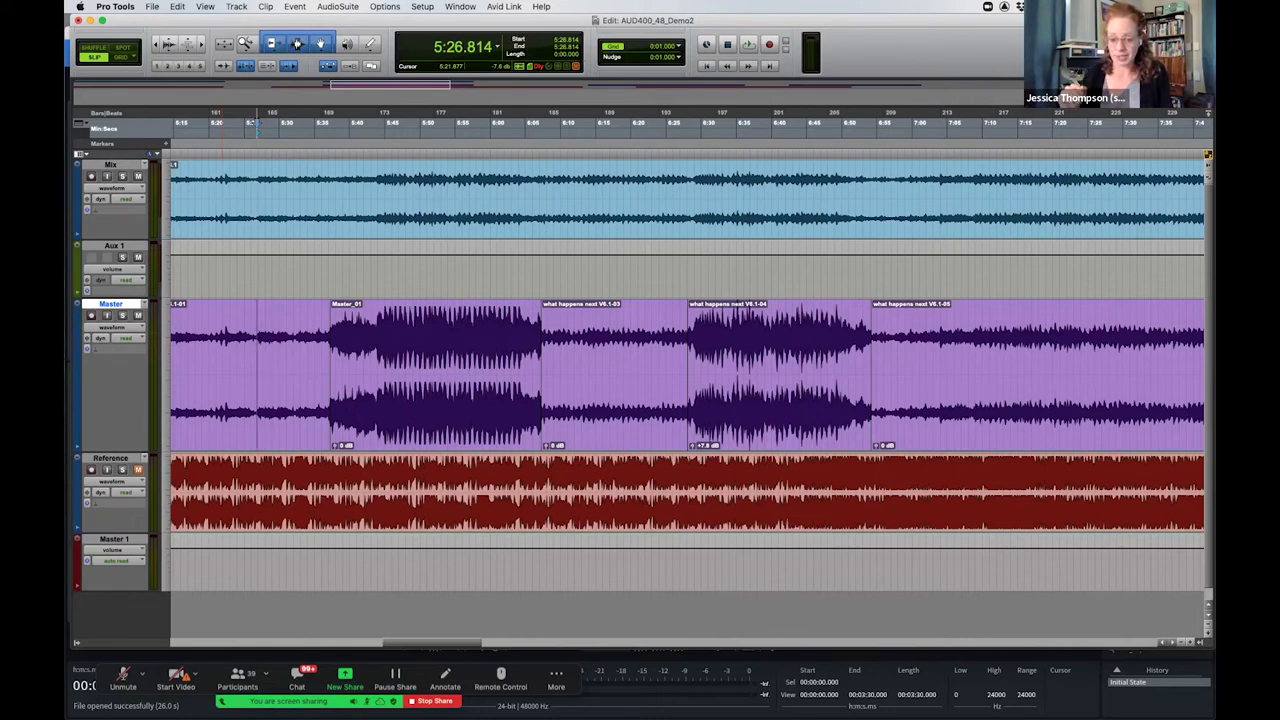
{"action": "key", "text": "super+Tab"}
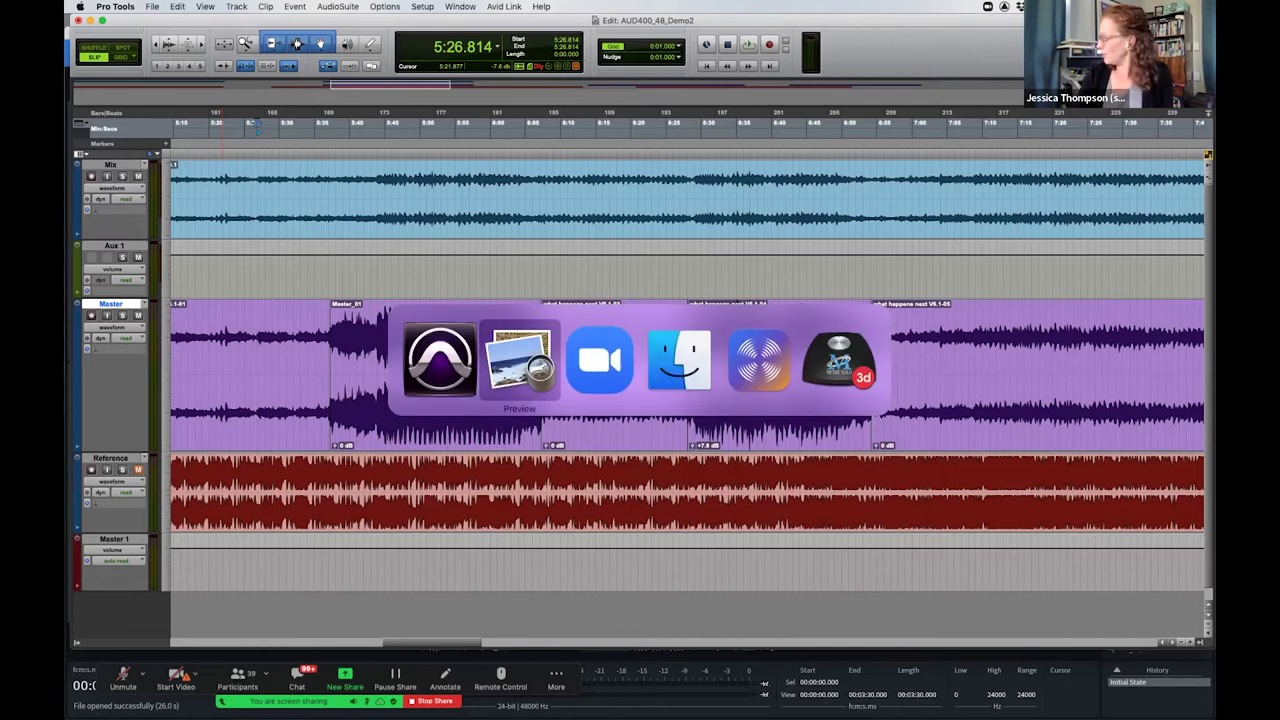
{"action": "key", "text": "super+Tab"}
{"action": "key", "text": "super+Tab"}
{"action": "key", "text": "super+Tab"}
{"action": "key", "text": "super+Tab"}
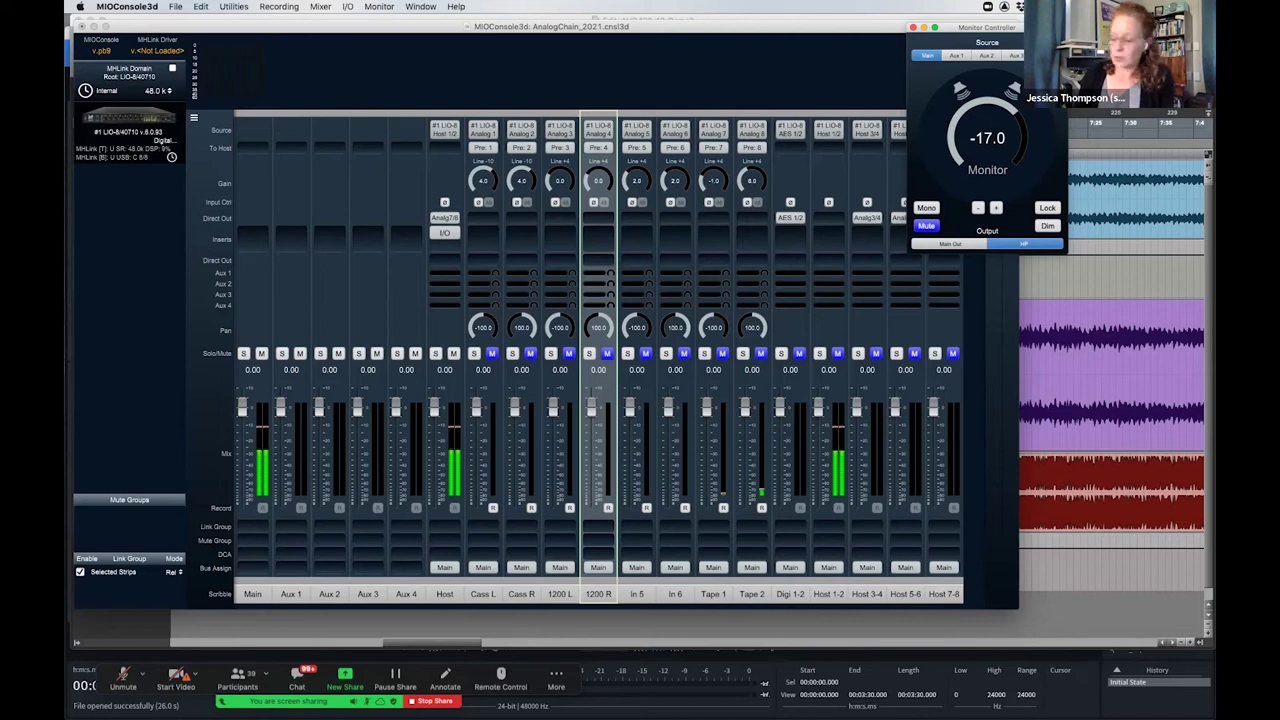
{"action": "left_click", "coordinate": [987, 137]}
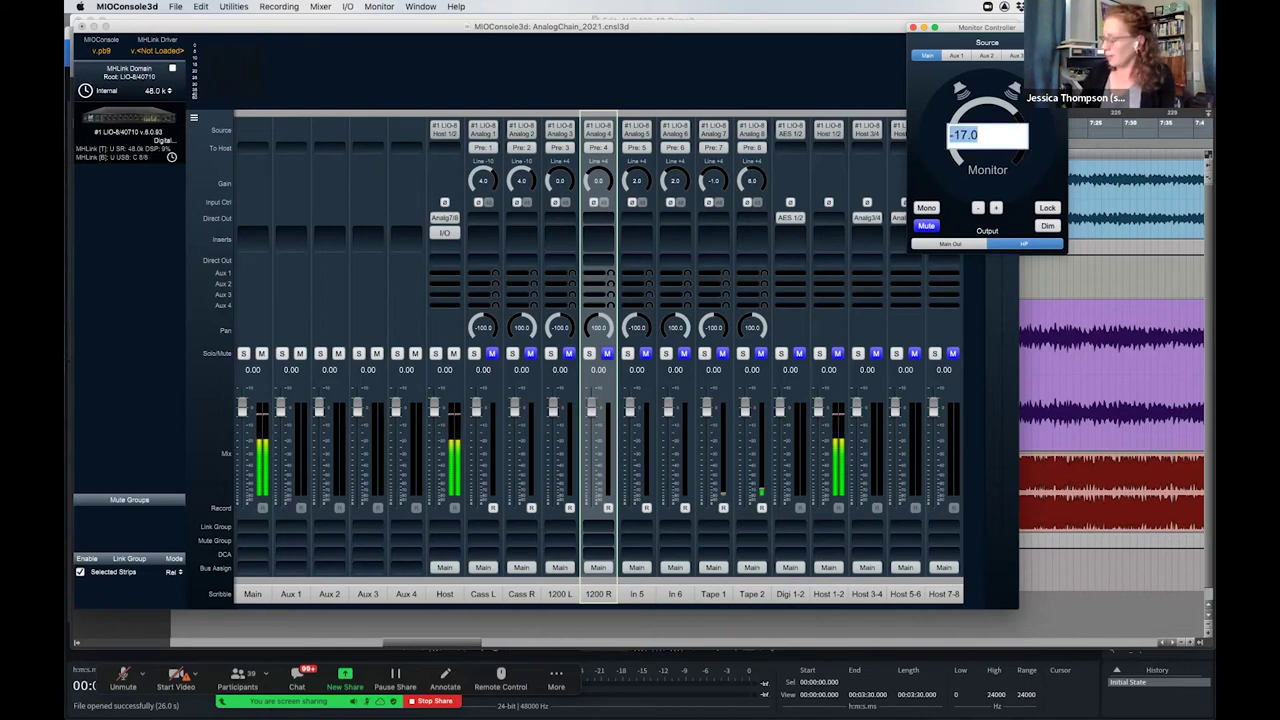
{"action": "type", "text": "0"}
{"action": "key", "text": "Return"}
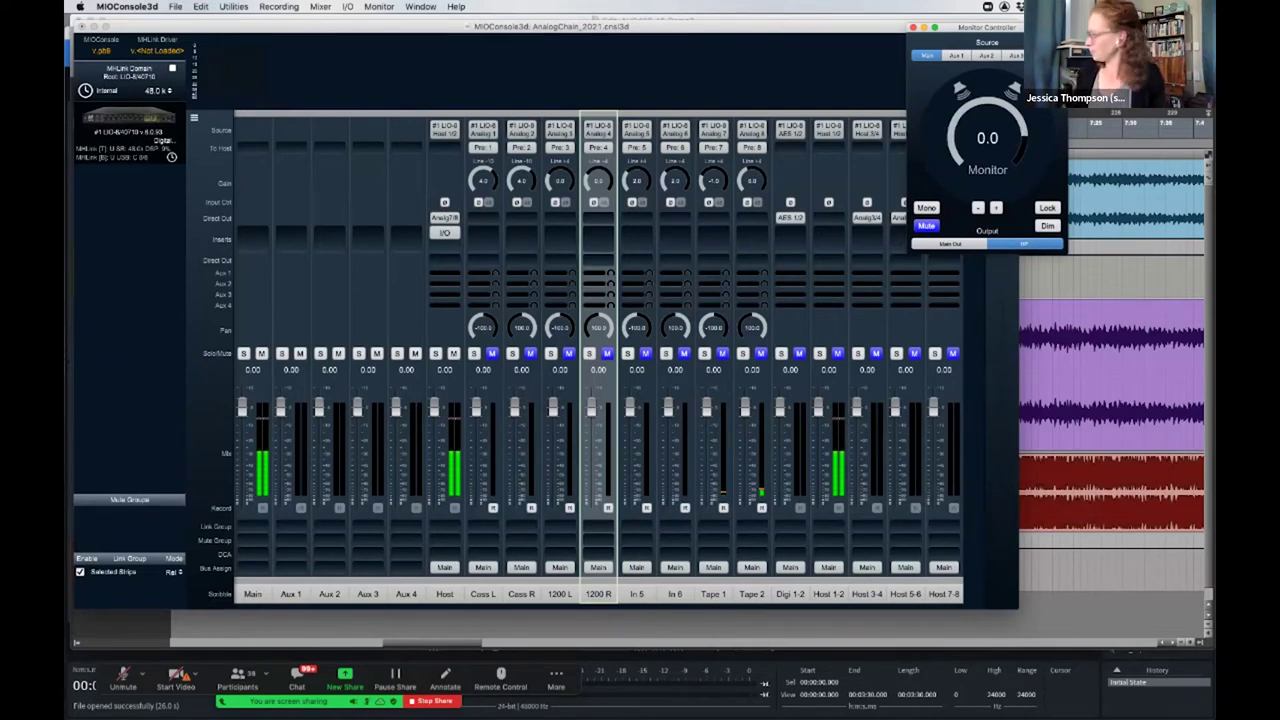
Return to Pro Tools, show the mixer, and open the Weiss MM-1 maximizer inserted on Aux 1
{"action": "key", "text": "super+Tab"}
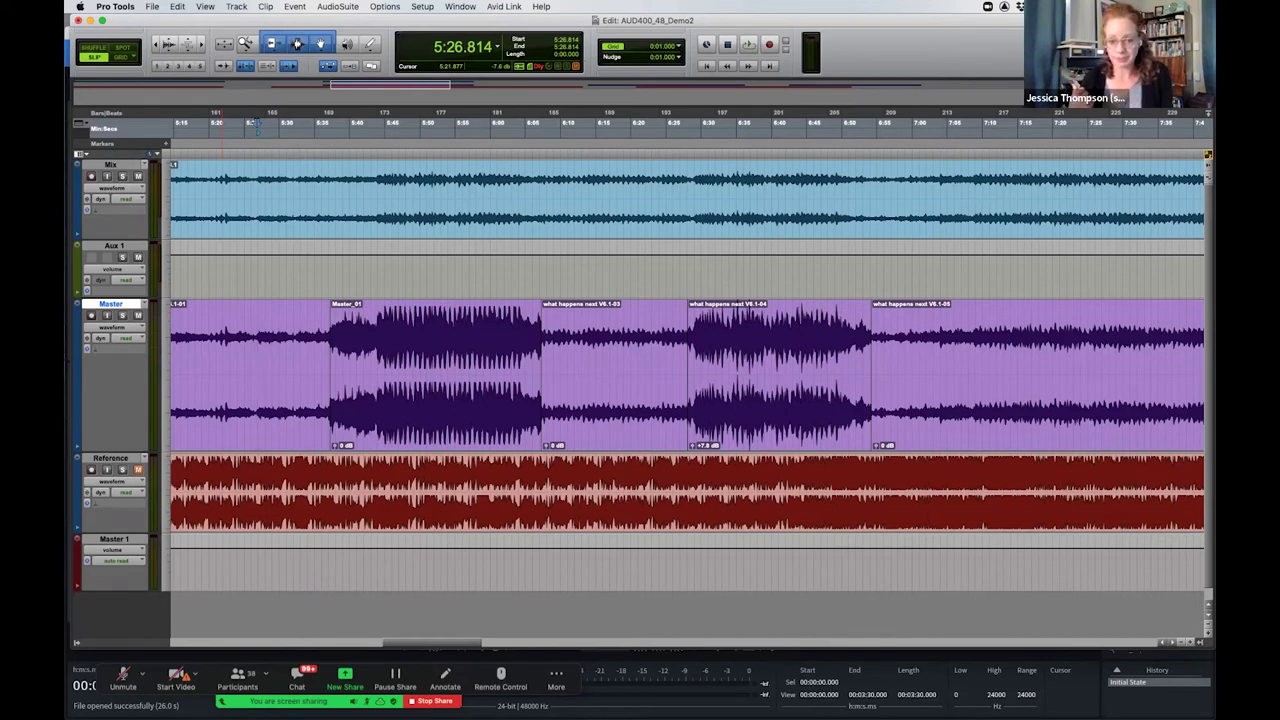
{"action": "key", "text": "super+equal"}
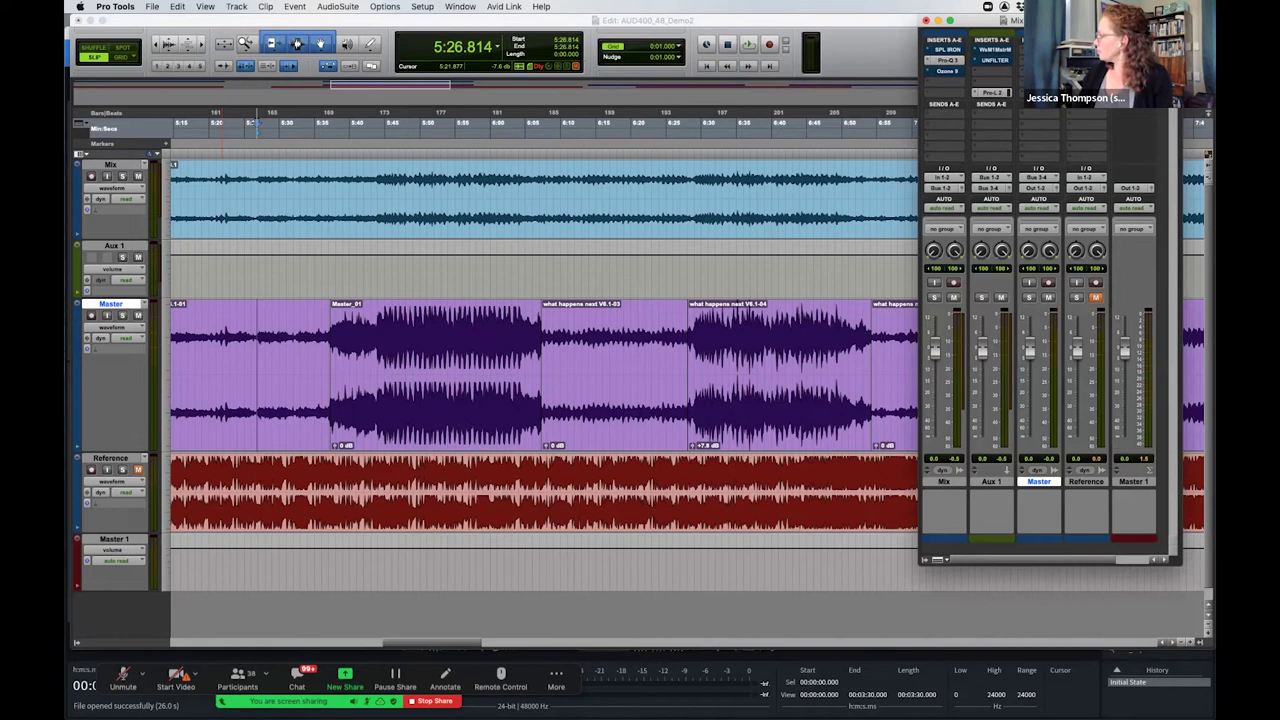
{"action": "left_click", "coordinate": [992, 49]}
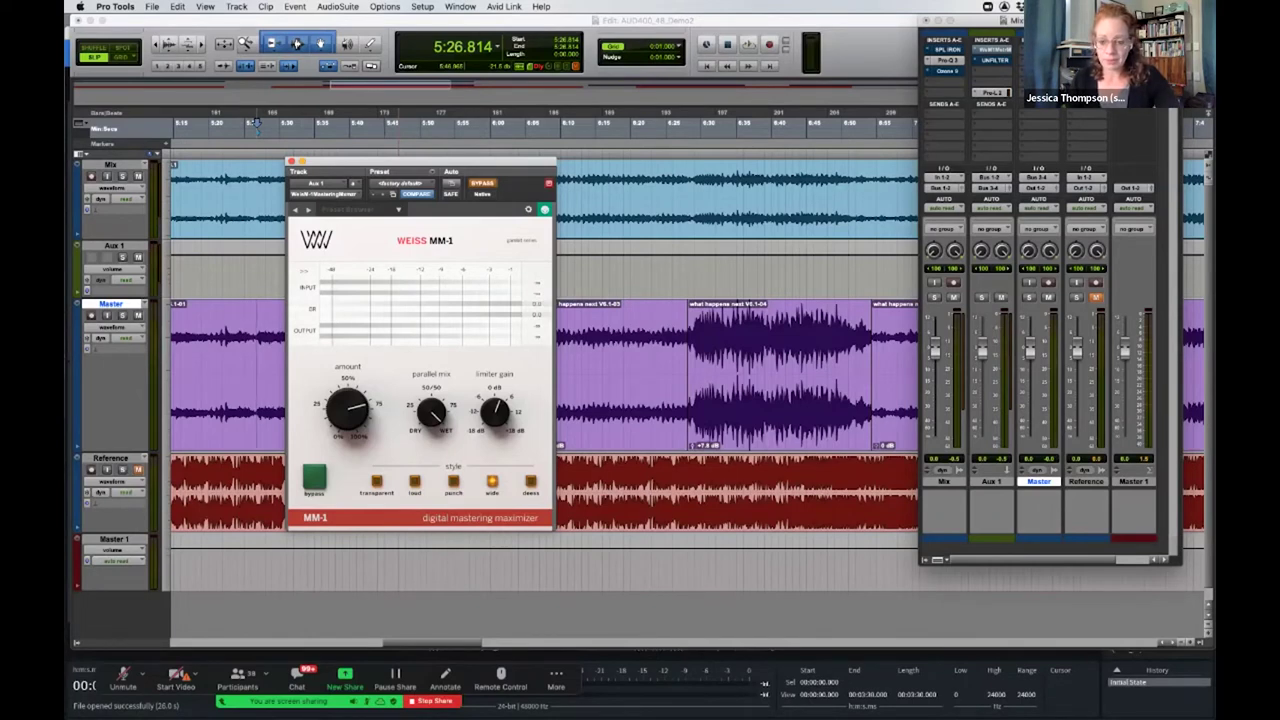
Switch to iZotope RX 9 and set its audio output device to ZoomAudioDevice
{"action": "key", "text": "super+Tab"}
{"action": "key", "text": "super+Tab"}
{"action": "key", "text": "super+Tab"}
{"action": "key", "text": "super+Tab"}
{"action": "key", "text": "super+Tab"}
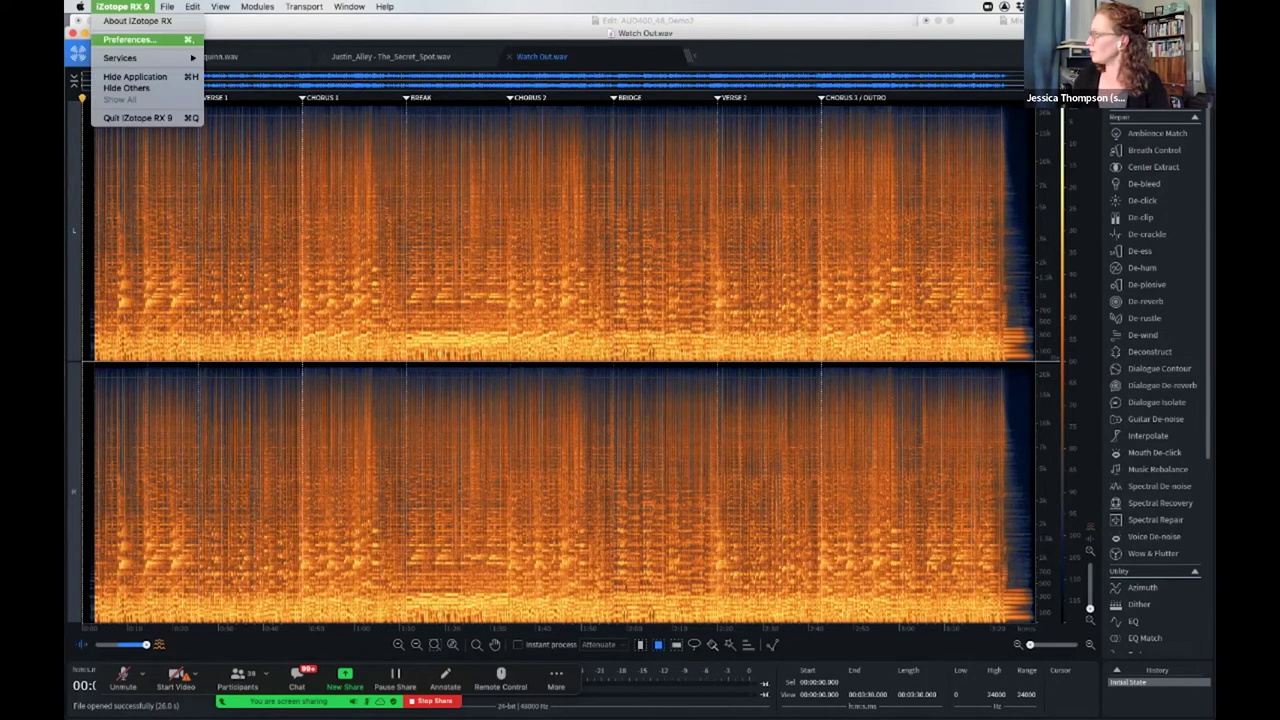
{"action": "left_click", "coordinate": [130, 39]}
{"action": "left_click", "coordinate": [655, 350]}
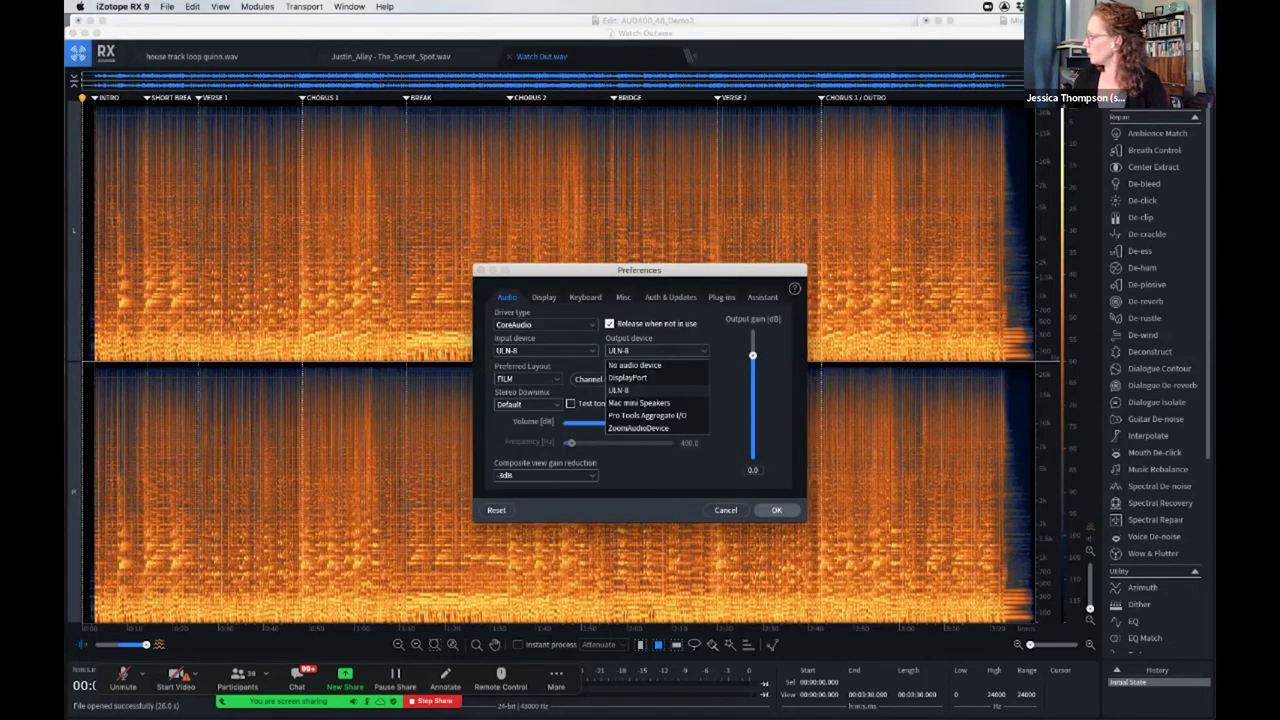
{"action": "left_click", "coordinate": [640, 428]}
{"action": "key", "text": "Return"}
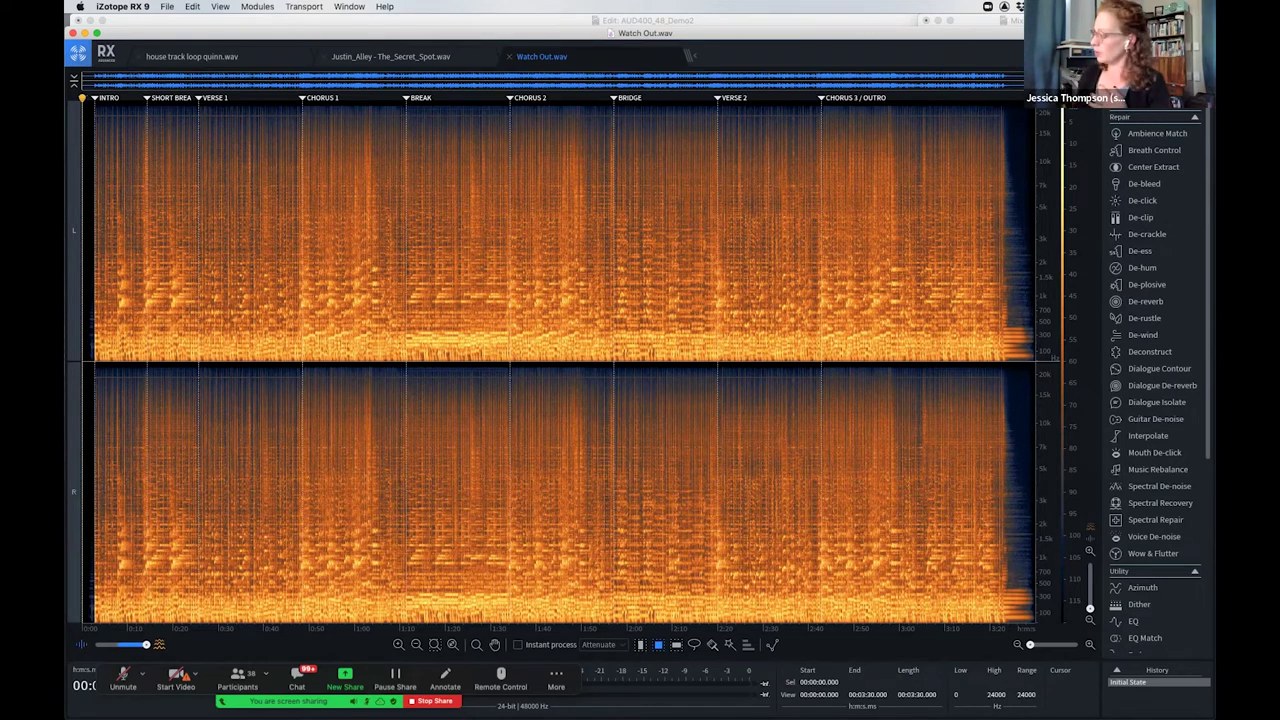
Show Watch Out.wav as waveform only and examine the peaks around the SHORT BREAK marker at several points
{"action": "left_click", "coordinate": [251, 250]}
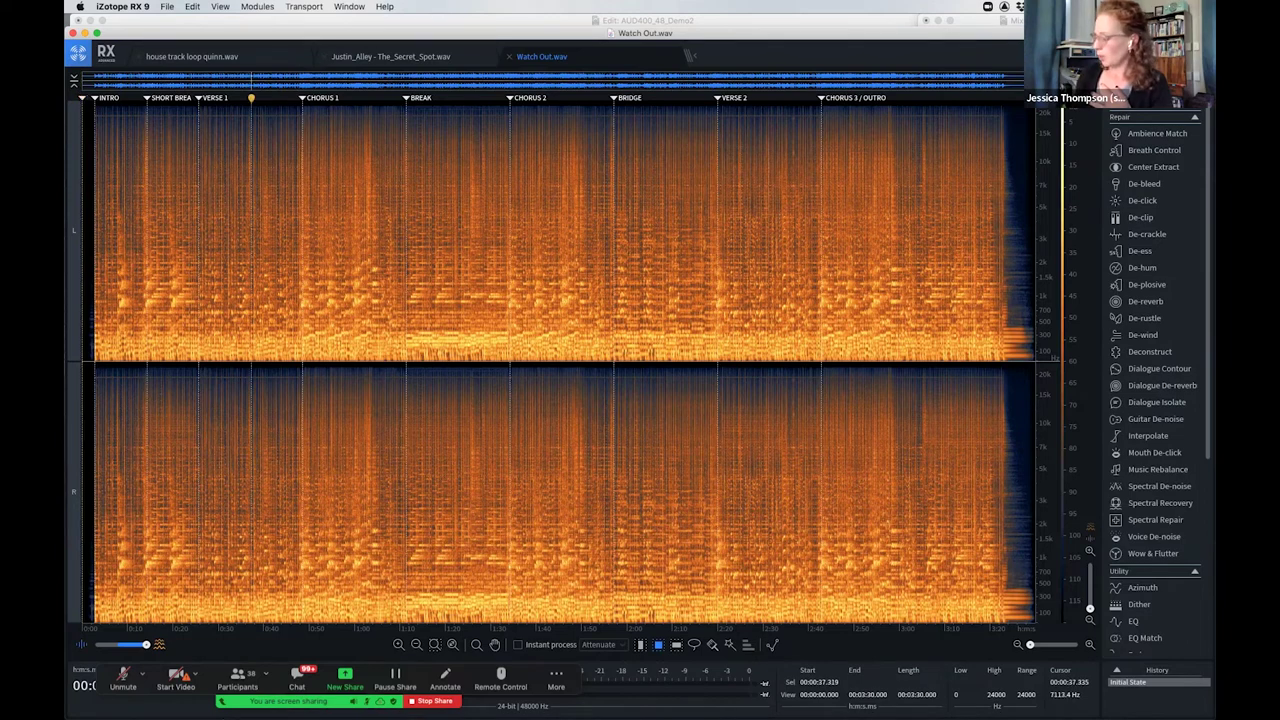
{"action": "key", "text": "super+Up"}
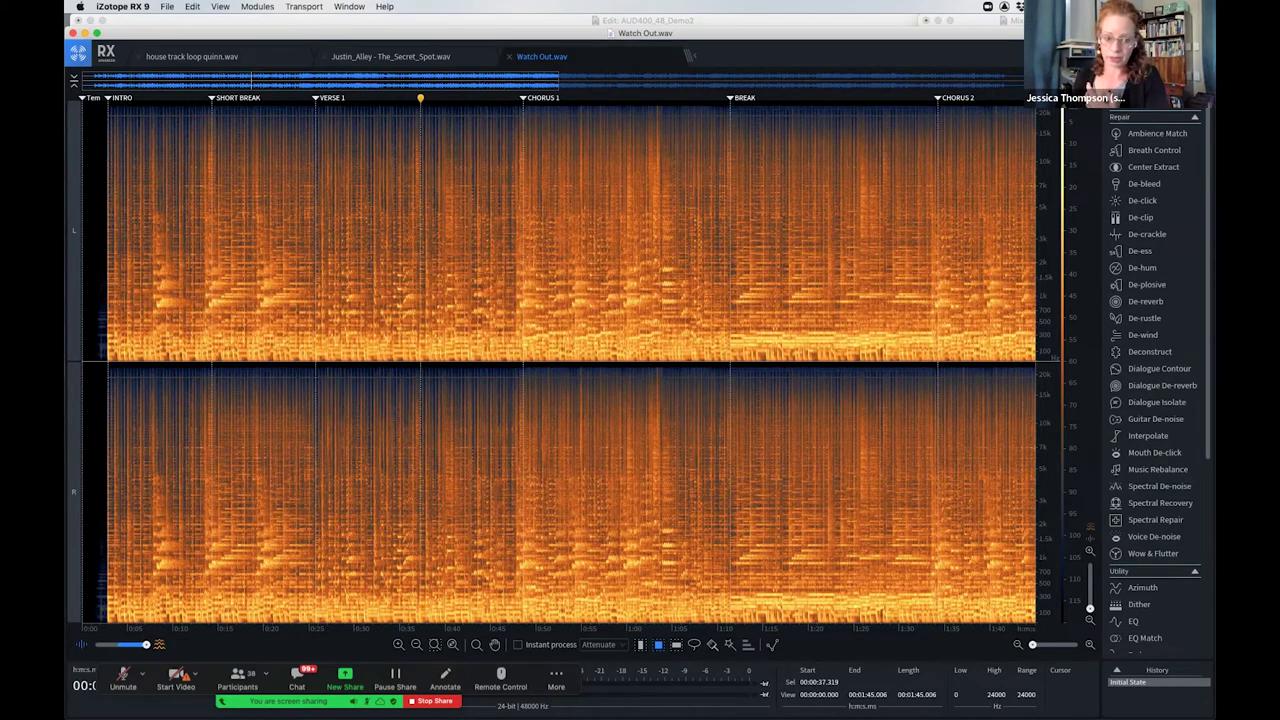
{"action": "left_click_drag", "start_coordinate": [146, 644], "coordinate": [95, 644]}
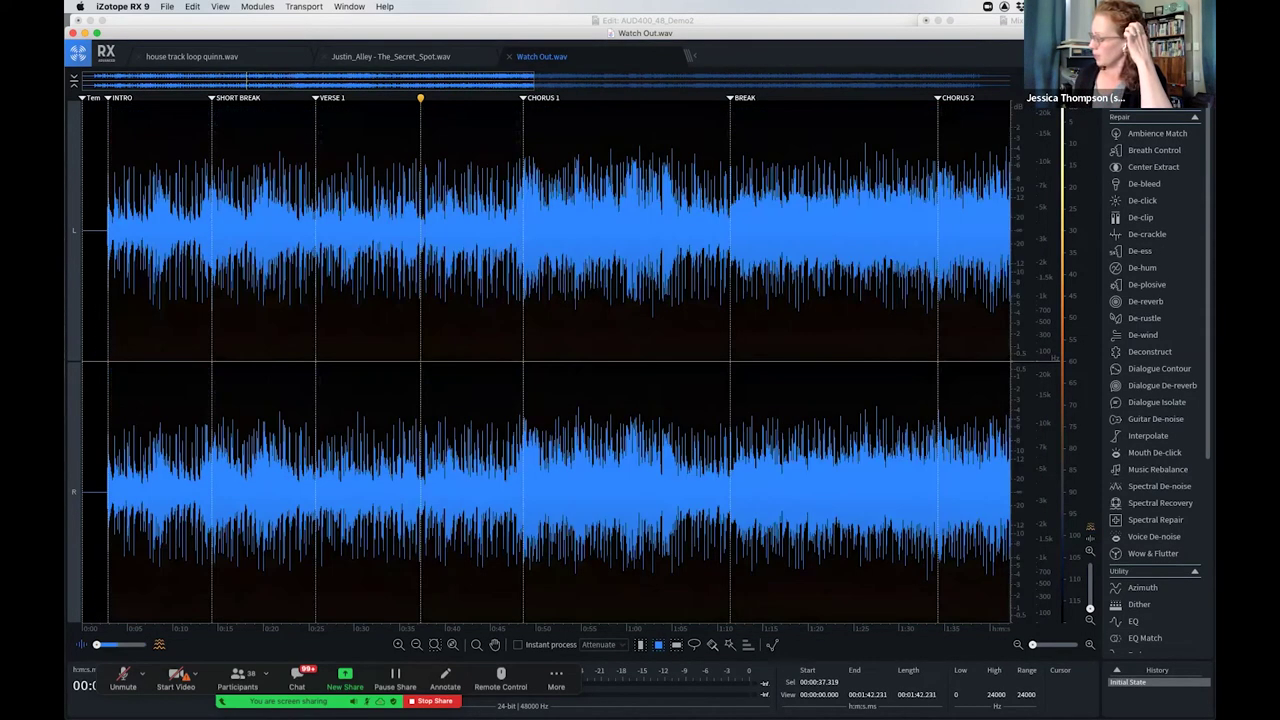
{"action": "left_click", "coordinate": [241, 250]}
{"action": "key", "text": "super+Up"}
{"action": "key", "text": "super+Up"}
{"action": "key", "text": "super+Up"}
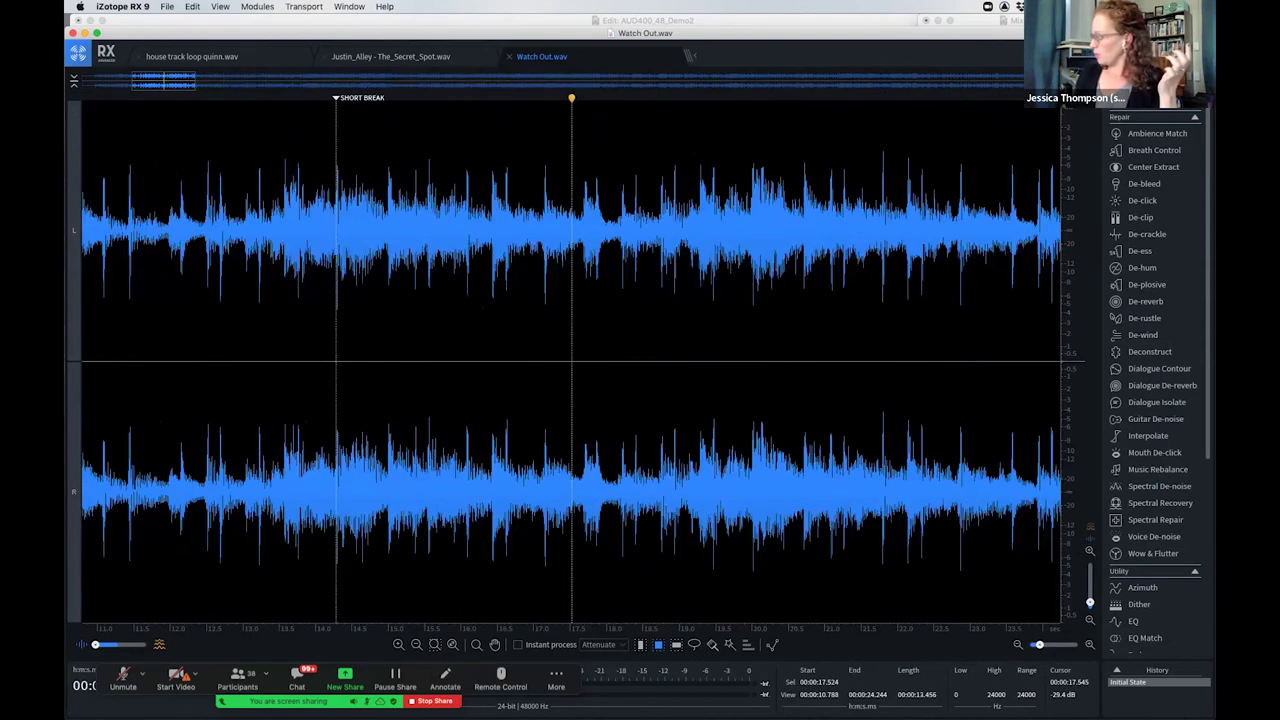
{"action": "left_click", "coordinate": [222, 250]}
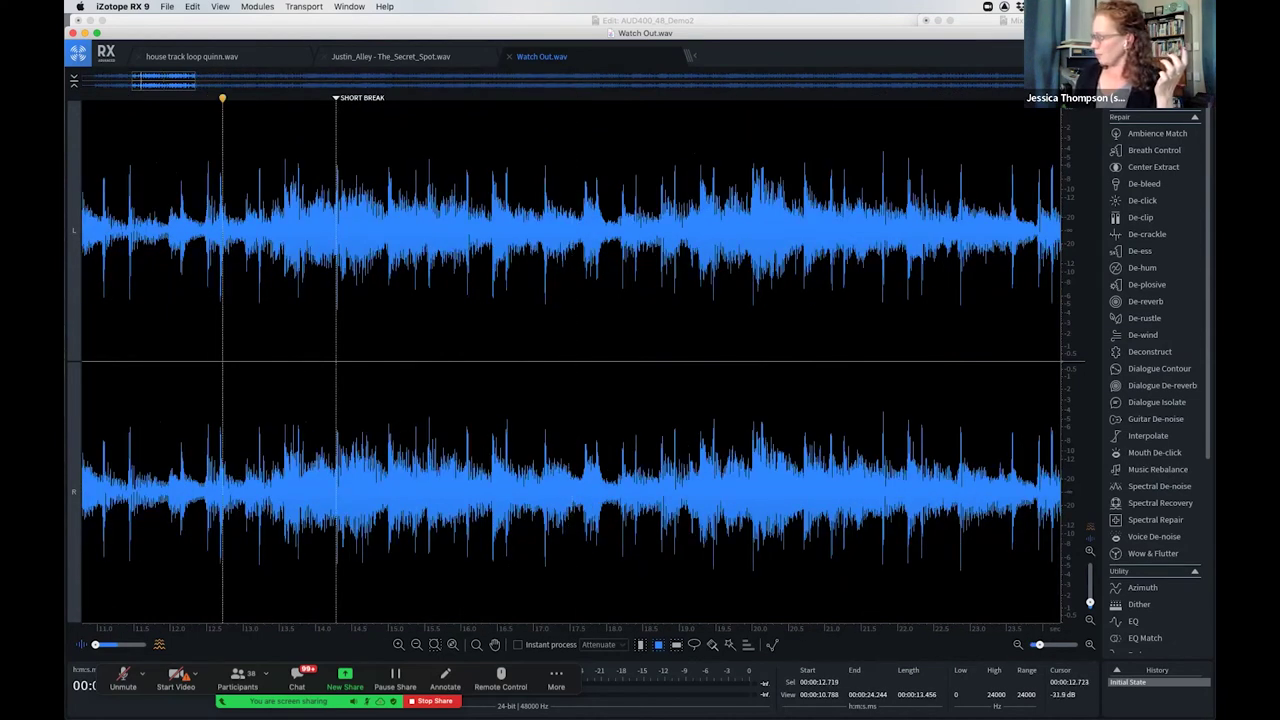
{"action": "left_click", "coordinate": [267, 250]}
{"action": "left_click", "coordinate": [429, 250]}
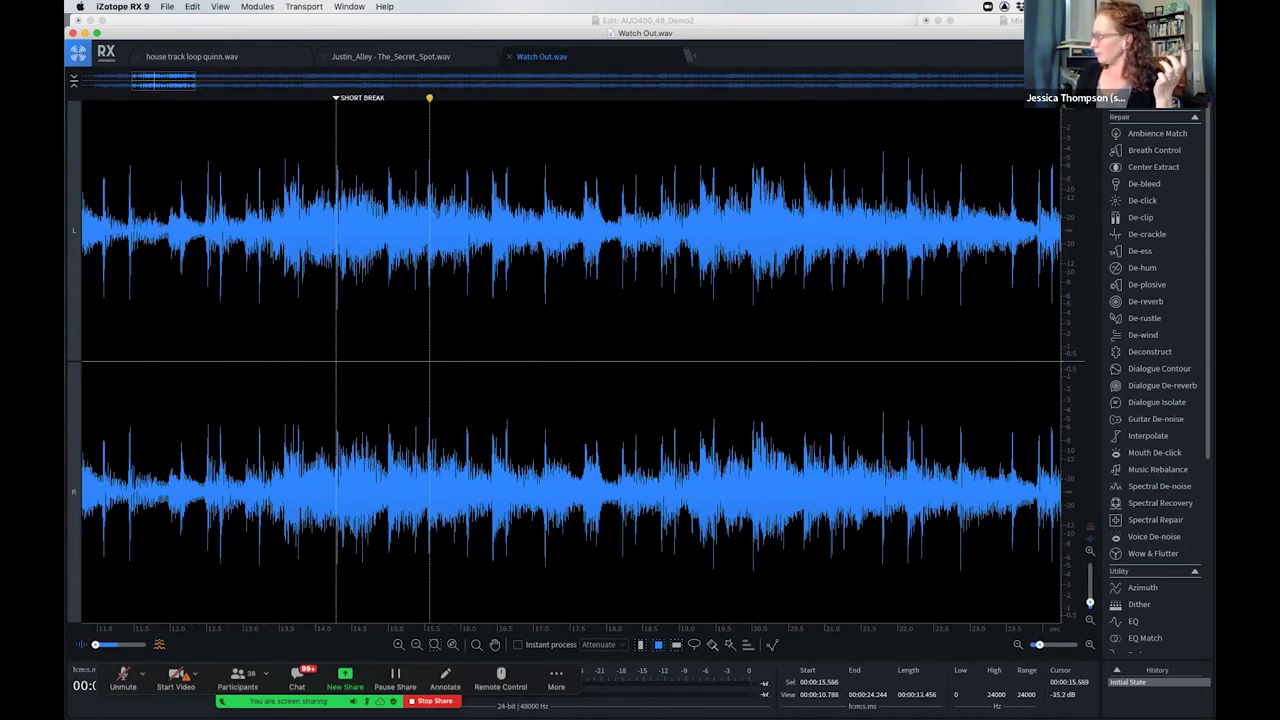
Show Watch Out.wav as spectrogram only and examine the bright harmonics following the SHORT BREAK marker
{"action": "left_click_drag", "start_coordinate": [95, 644], "coordinate": [146, 644]}
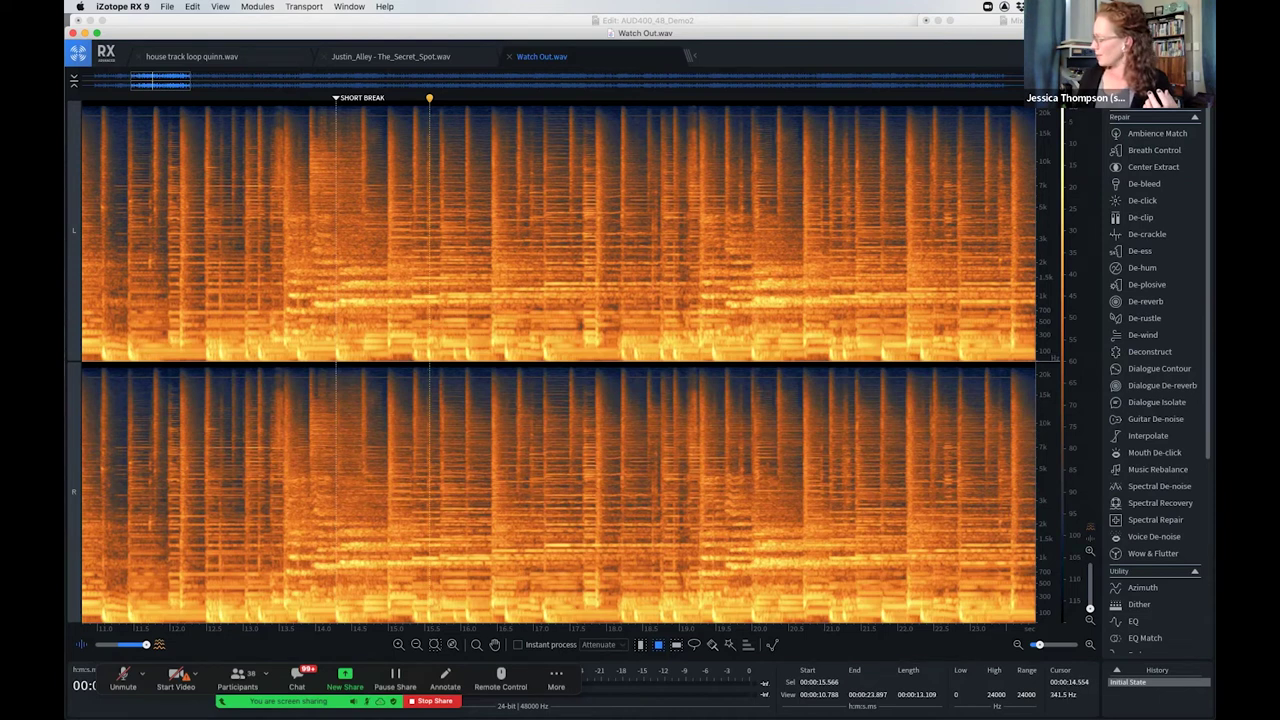
{"action": "mouse_move", "coordinate": [338, 298]}
{"action": "left_mouse_down"}
{"action": "mouse_move", "coordinate": [396, 308]}
{"action": "mouse_move", "coordinate": [421, 293]}
{"action": "mouse_move", "coordinate": [568, 289]}
{"action": "left_mouse_up"}
{"action": "left_click", "coordinate": [642, 250]}
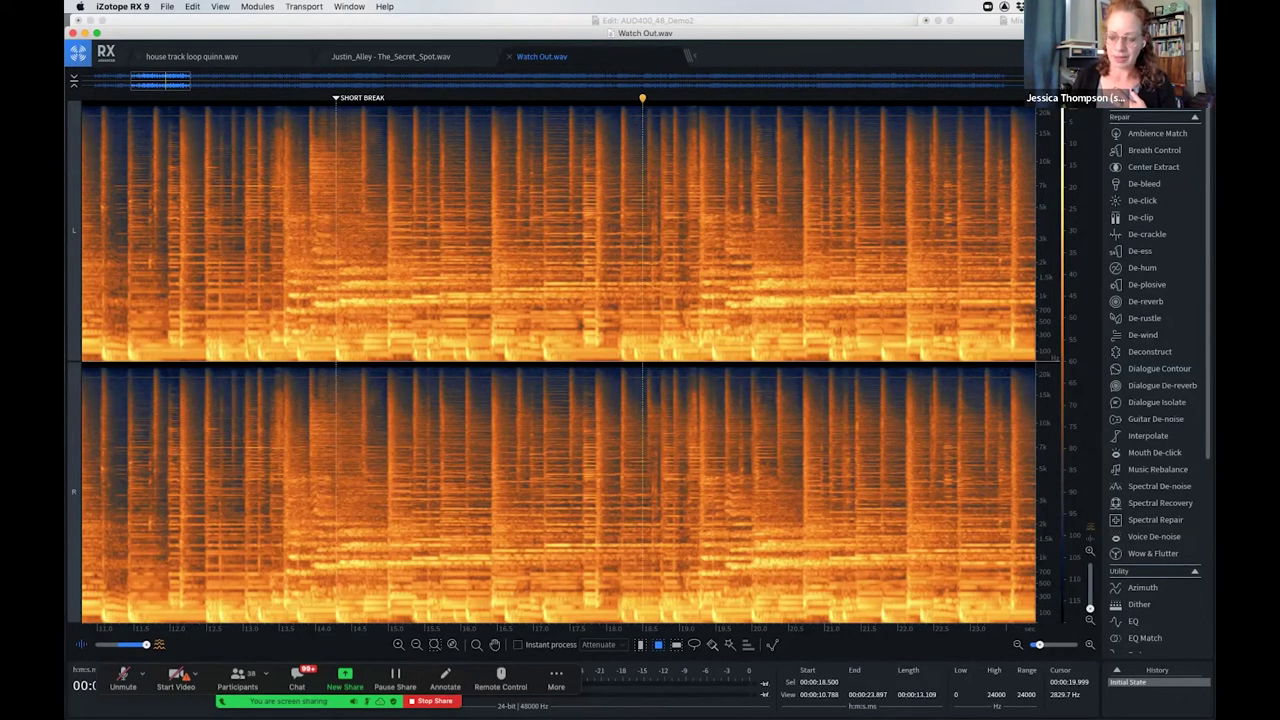
Review the waveform statistics of Watch Out.wav while playing it from 0:02.047, and close the statistics
{"action": "key", "text": "alt+shift+3"}
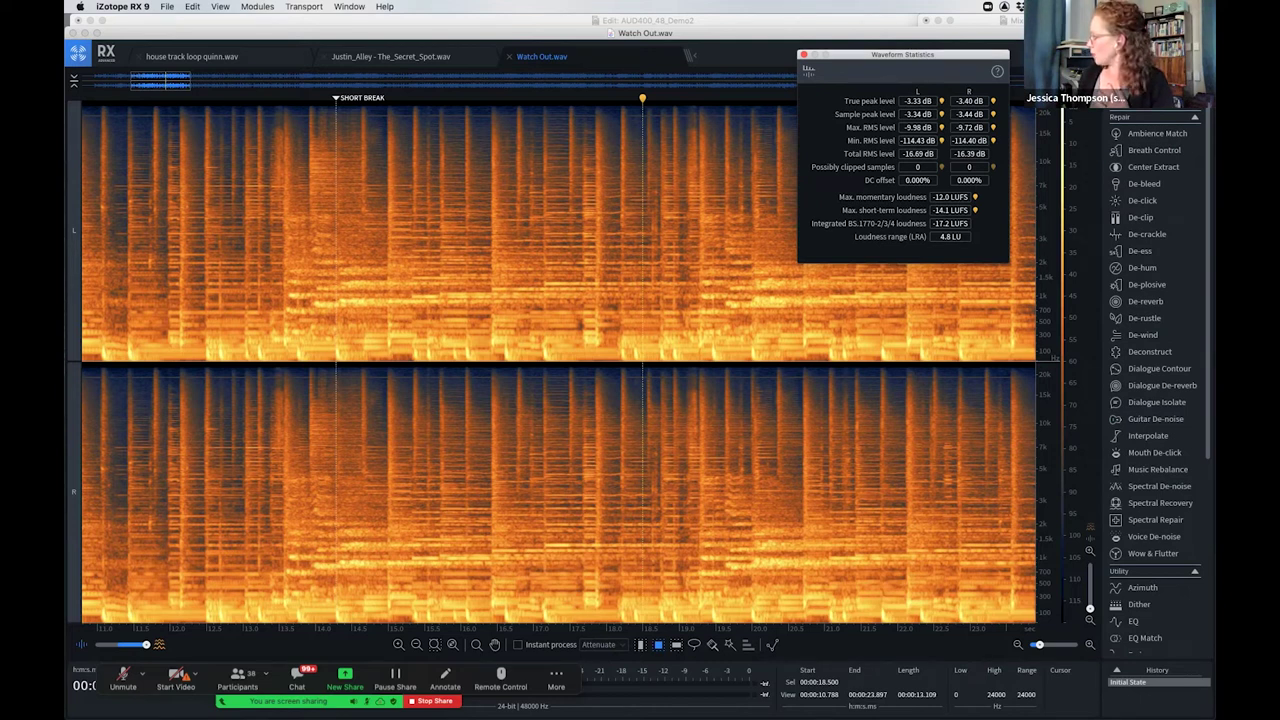
{"action": "mouse_move", "coordinate": [941, 168]}
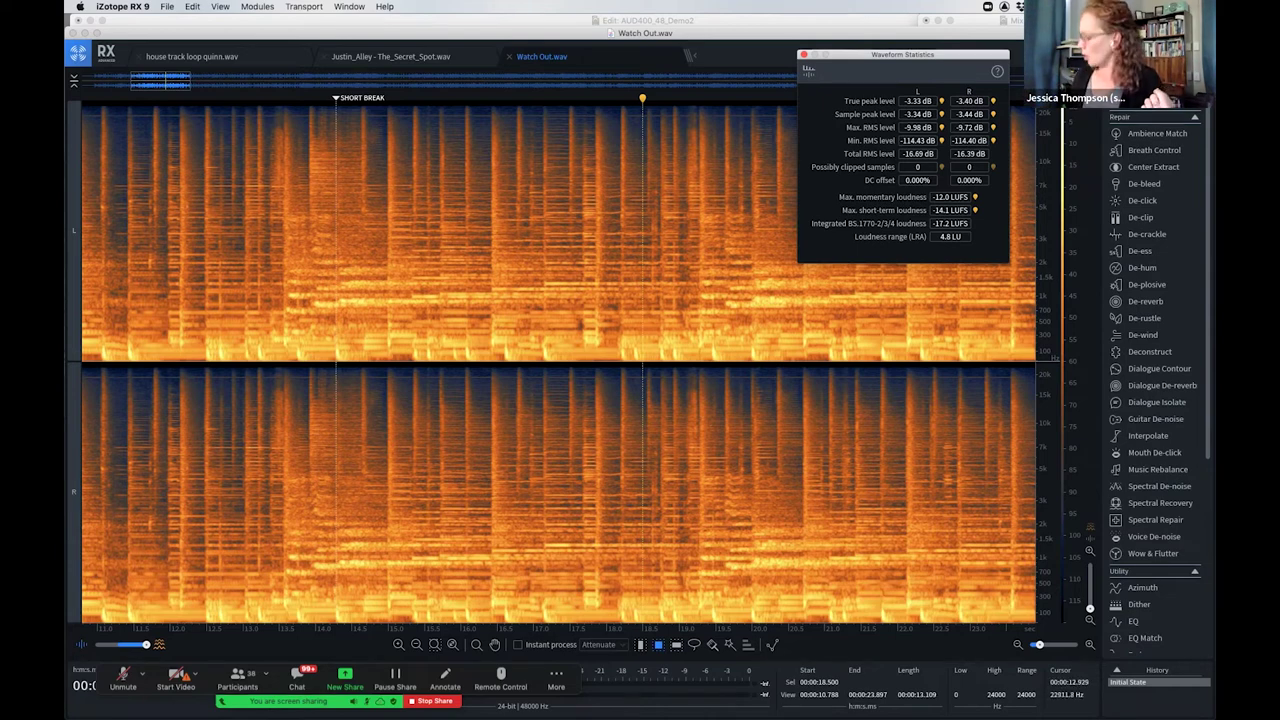
{"action": "key", "text": "Home"}
{"action": "left_click", "coordinate": [231, 240]}
{"action": "key", "text": "space"}
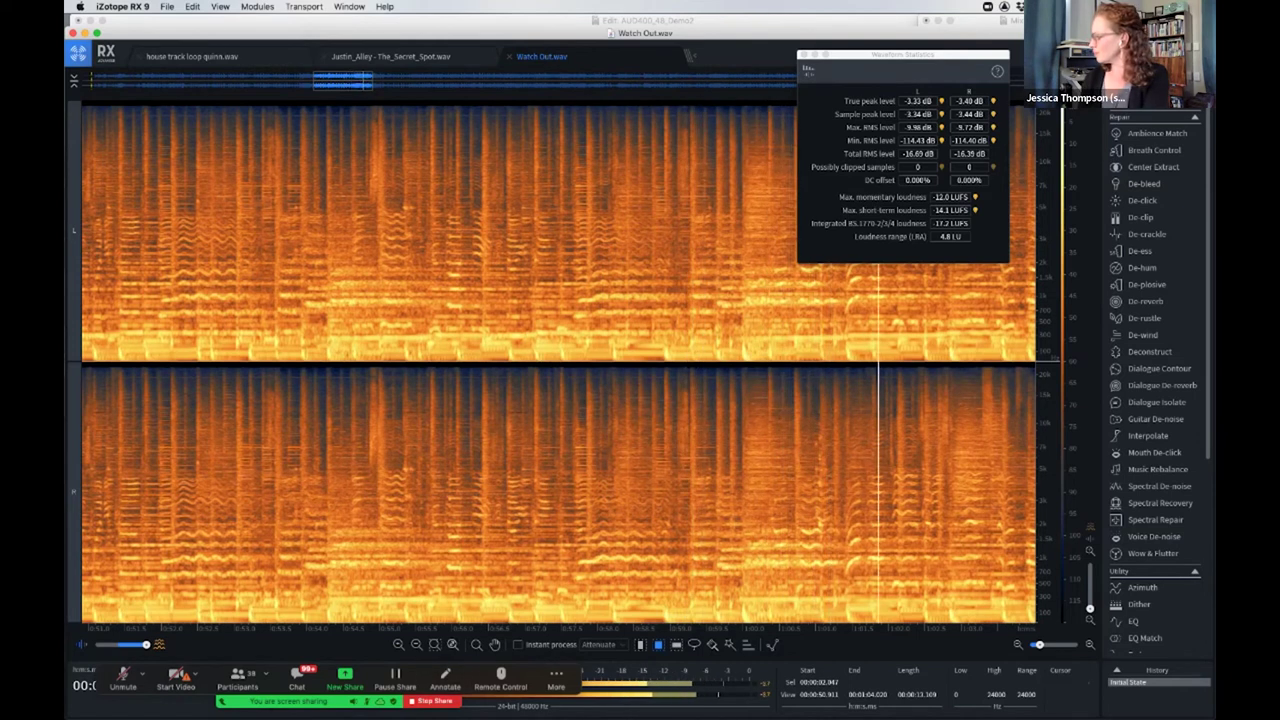
{"action": "key", "text": "super+Down"}
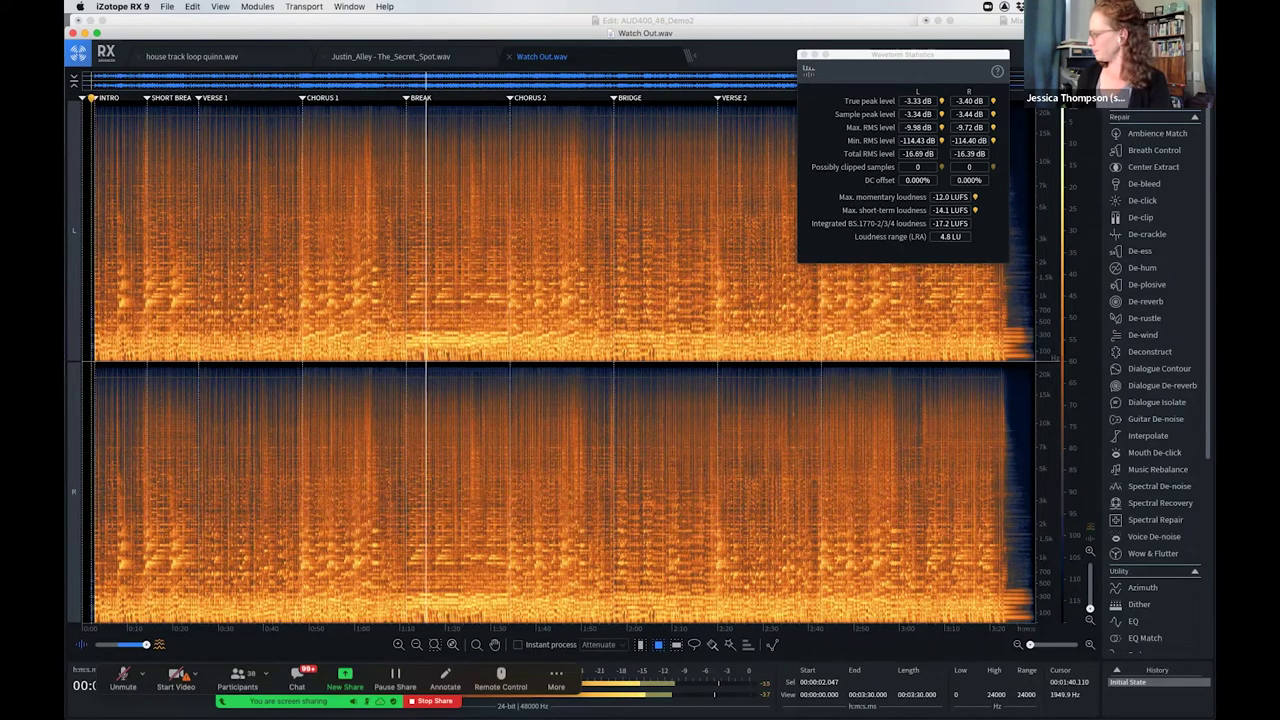
{"action": "left_click", "coordinate": [803, 54]}
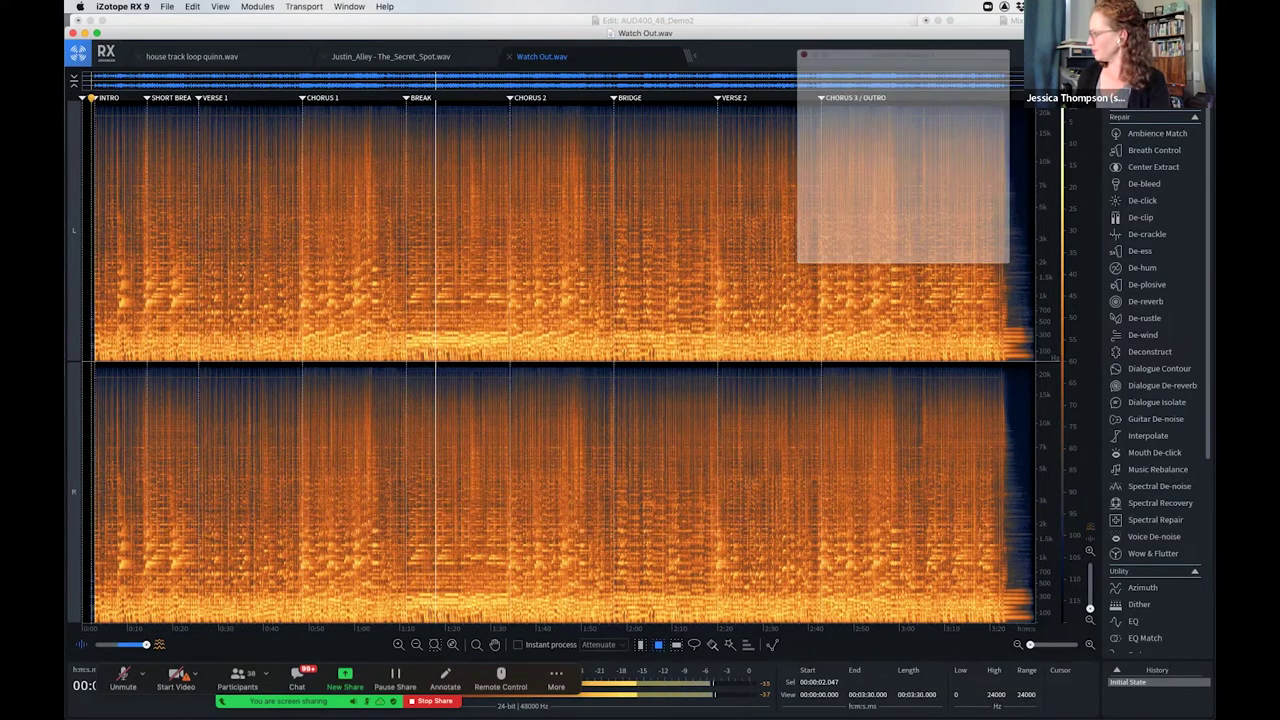
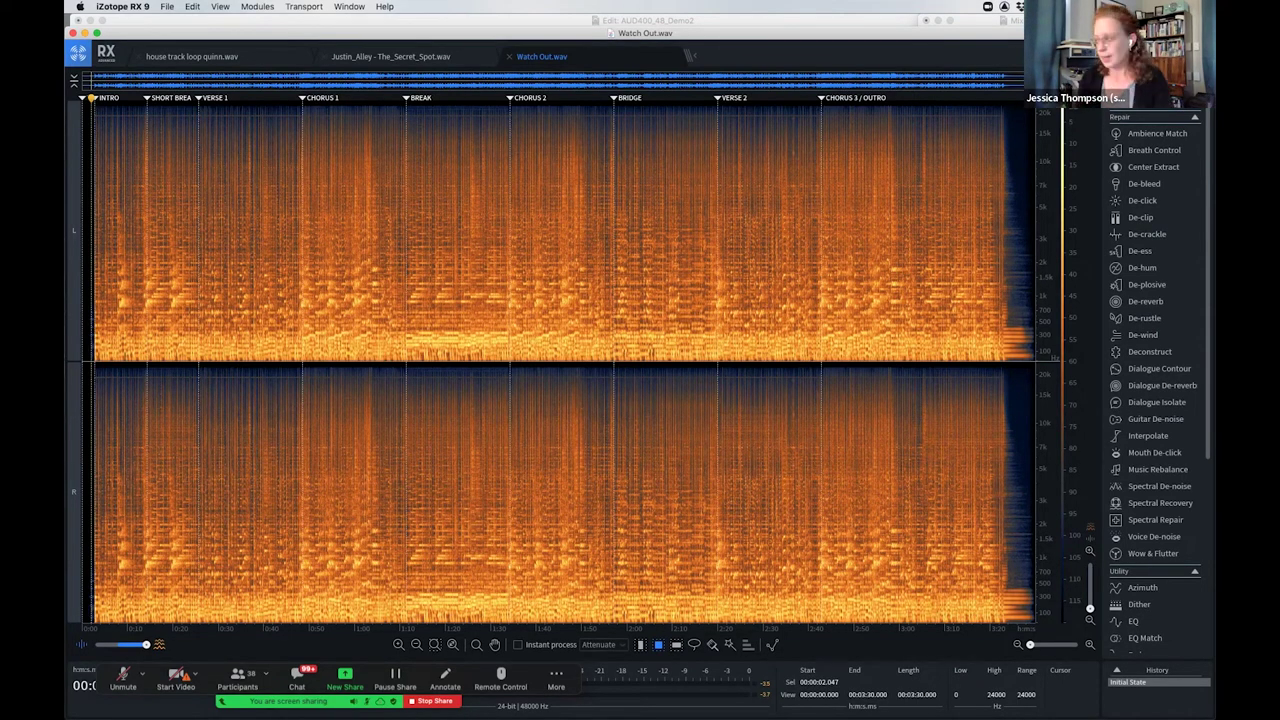
Select a small spectral region of Watch Out.wav from 0:59.534 to 0:59.554, between about 3776 and 5987 Hz
{"action": "left_click", "coordinate": [390, 230]}
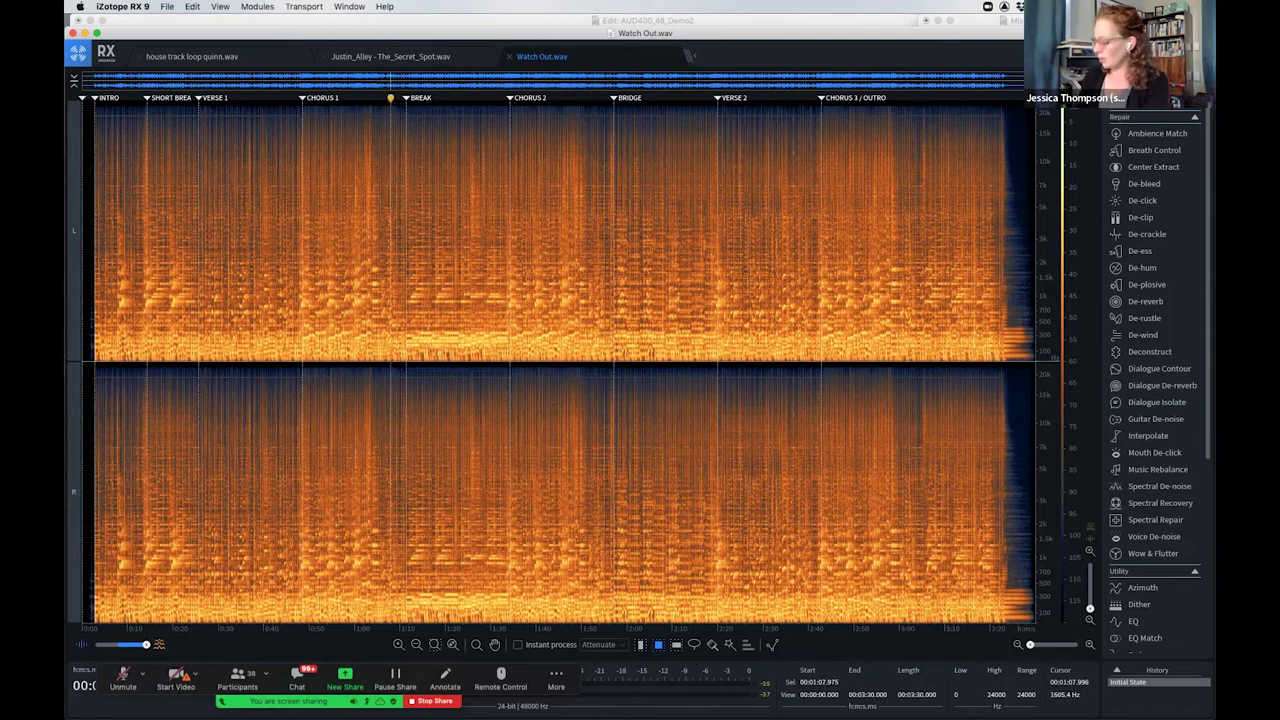
{"action": "scroll", "coordinate": [390, 230], "scroll_direction": "up", "scroll_amount": 8}
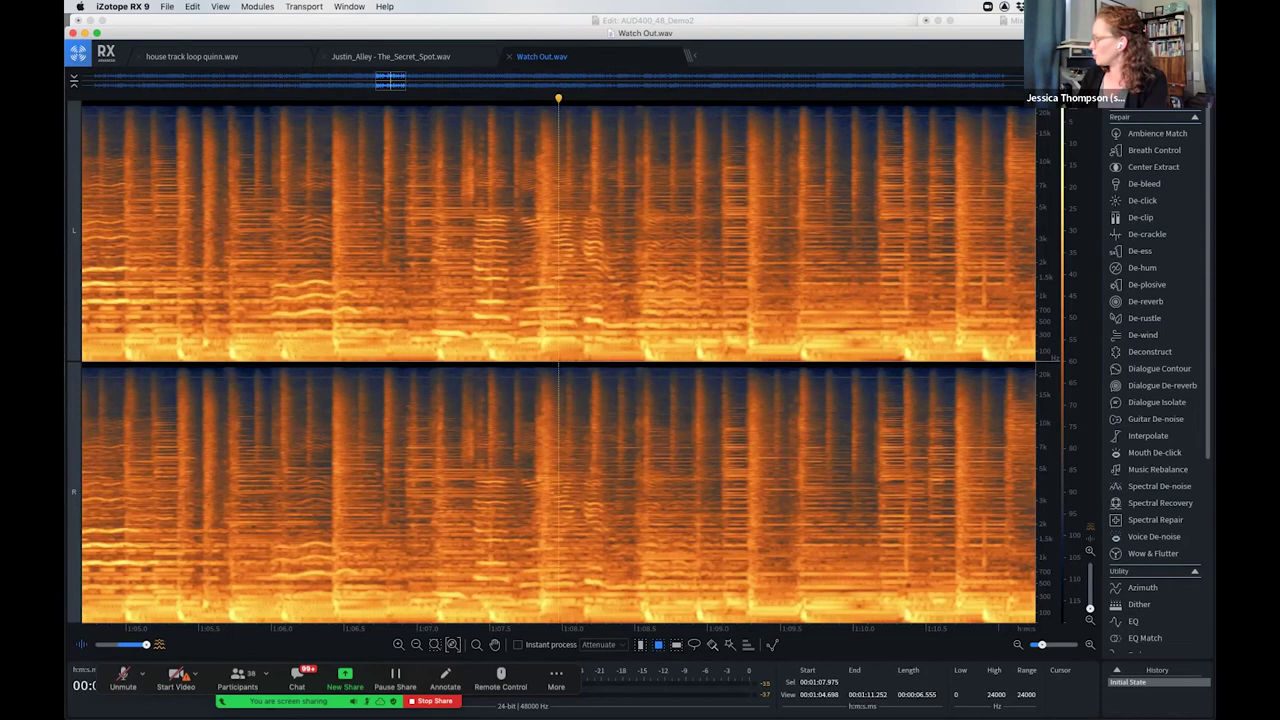
{"action": "scroll", "coordinate": [558, 360], "scroll_direction": "left", "scroll_amount": 5}
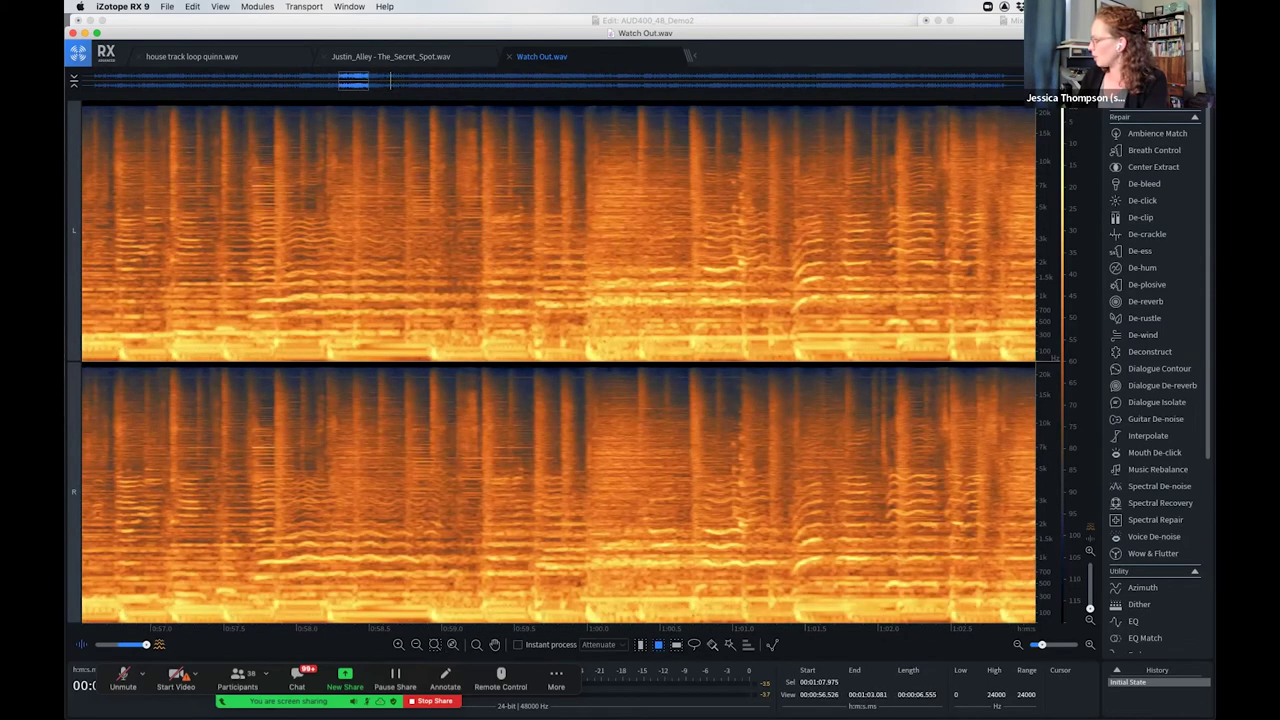
{"action": "left_click", "coordinate": [525, 210]}
{"action": "scroll", "coordinate": [525, 210], "scroll_direction": "up", "scroll_amount": 3}
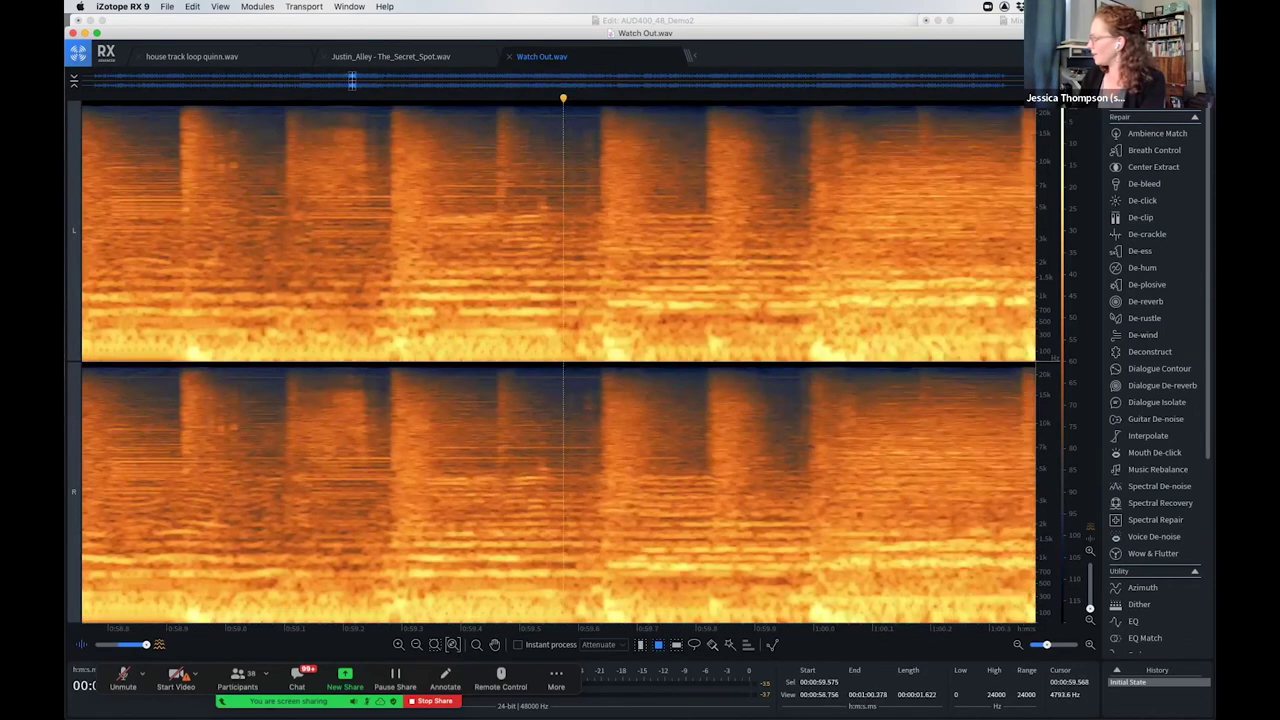
{"action": "left_click_drag", "start_coordinate": [539, 196], "coordinate": [547, 222]}
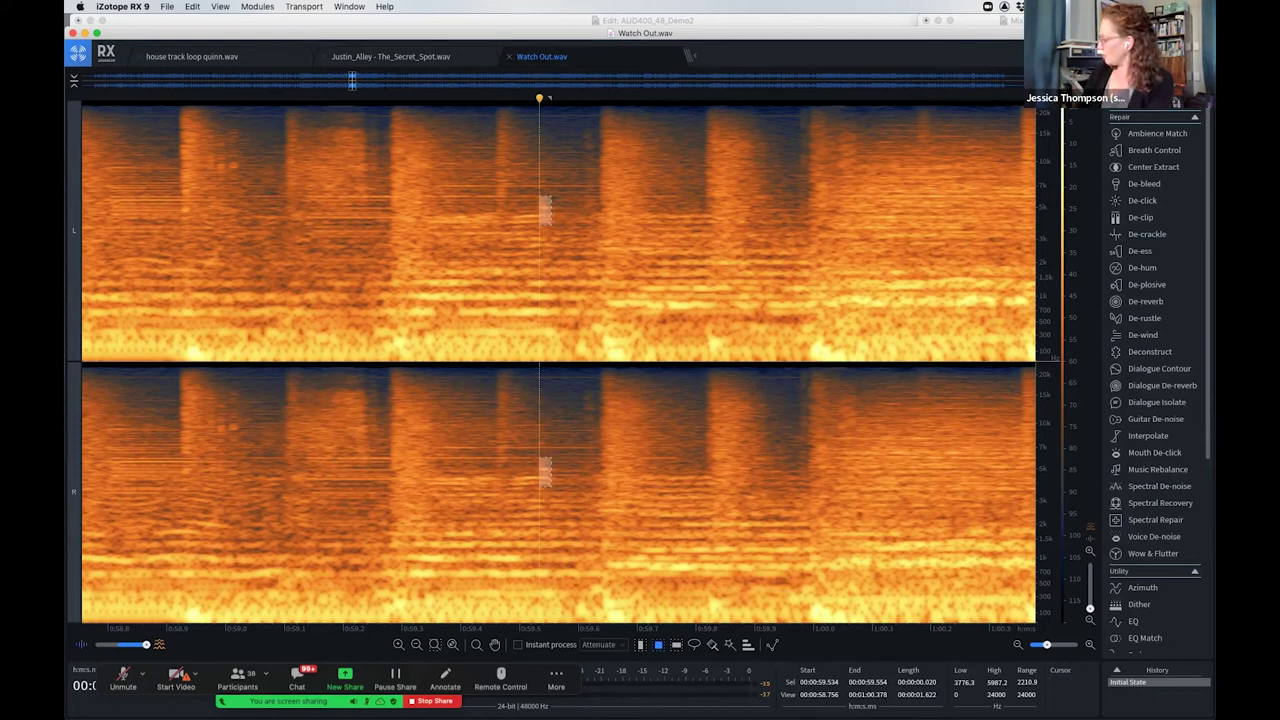
Apply Spectral Repair in Replace mode with 256 bands to the region from 0:59.529 to 0:59.551, between about 4660 and 6042 Hz
{"action": "left_click", "coordinate": [1155, 519]}
{"action": "left_click_drag", "start_coordinate": [541, 493], "coordinate": [779, 244]}
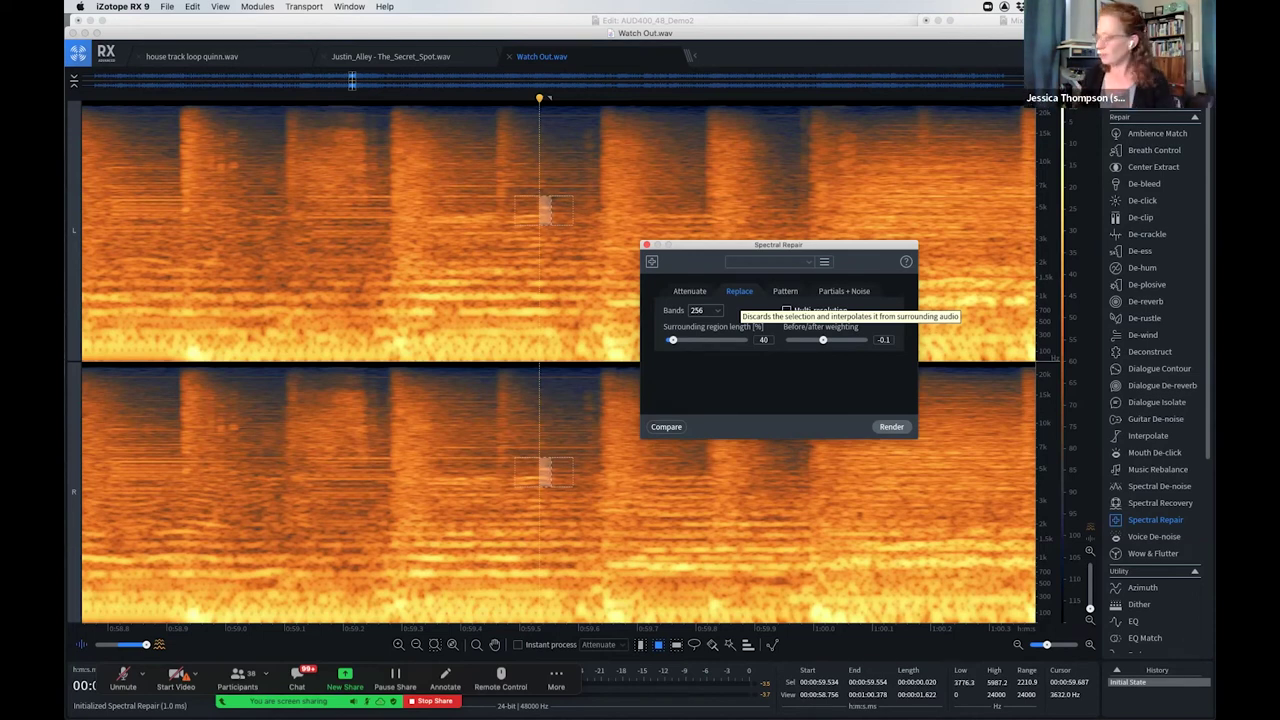
{"action": "left_click_drag", "start_coordinate": [512, 194], "coordinate": [545, 203]}
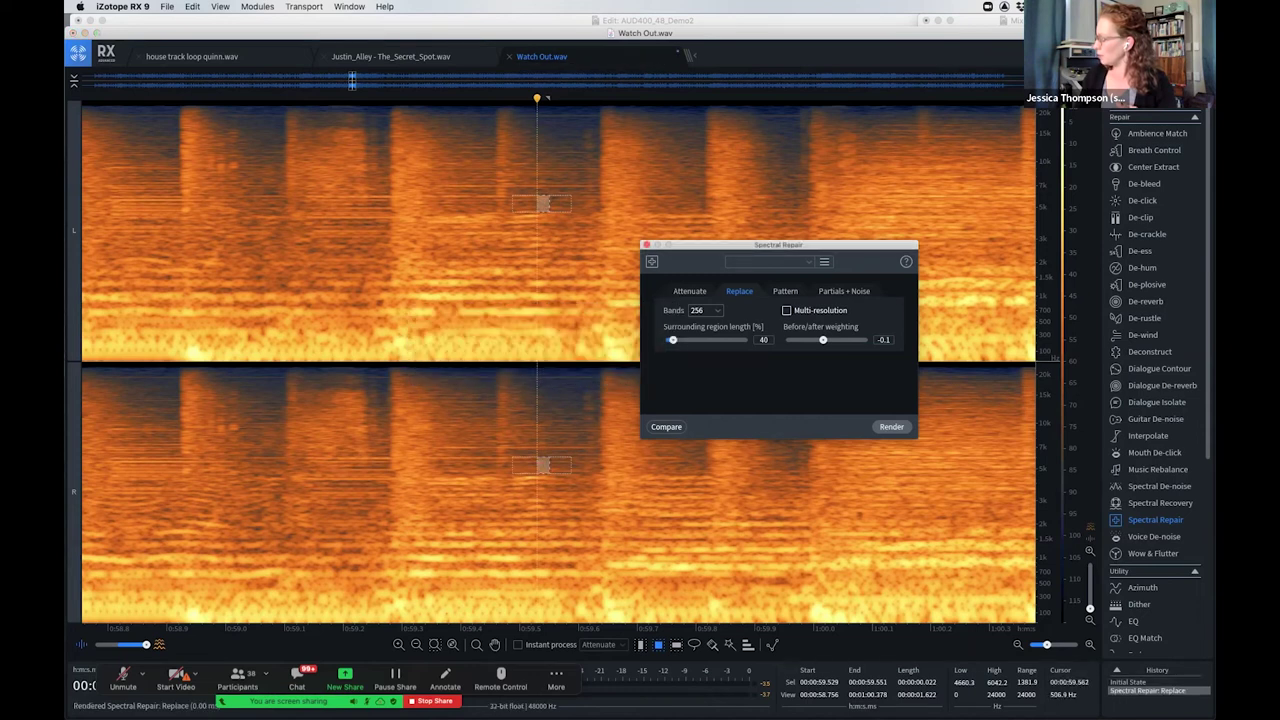
Place the playhead ahead of the repaired spot at 0:59.300 and play the passage
{"action": "left_click", "coordinate": [519, 98]}
{"action": "left_click", "coordinate": [421, 98]}
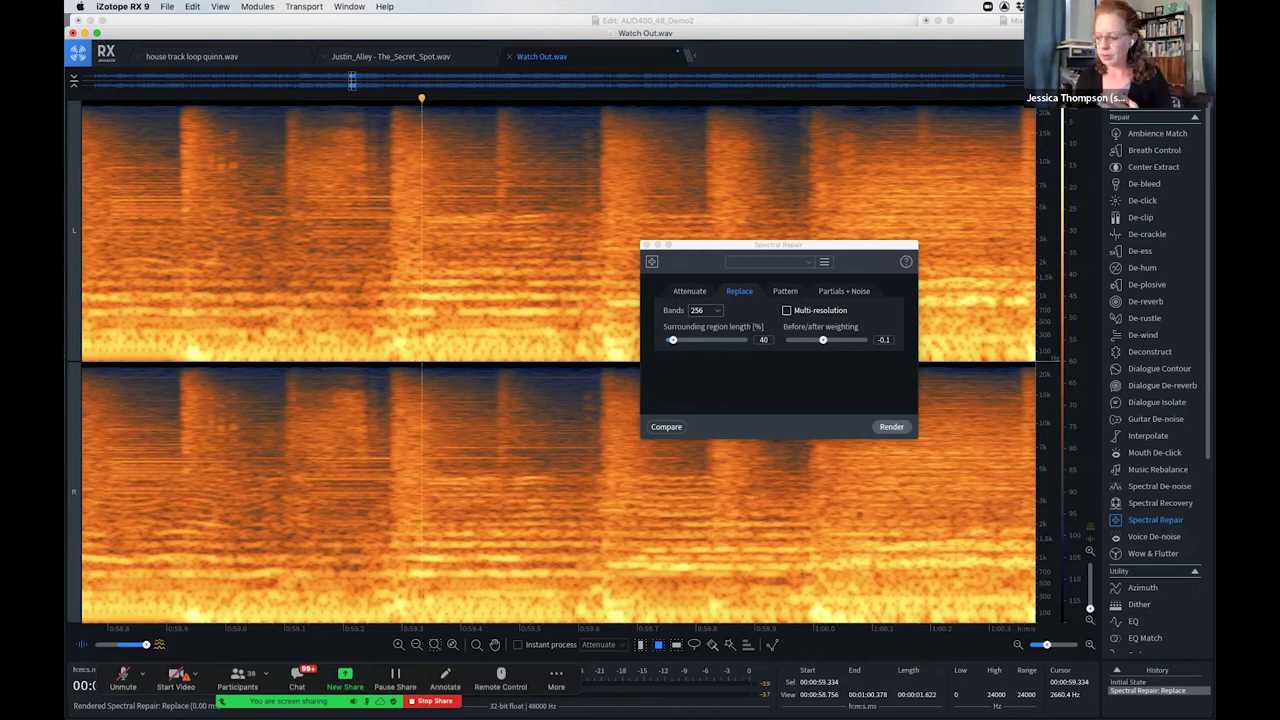
{"action": "left_click", "coordinate": [401, 230]}
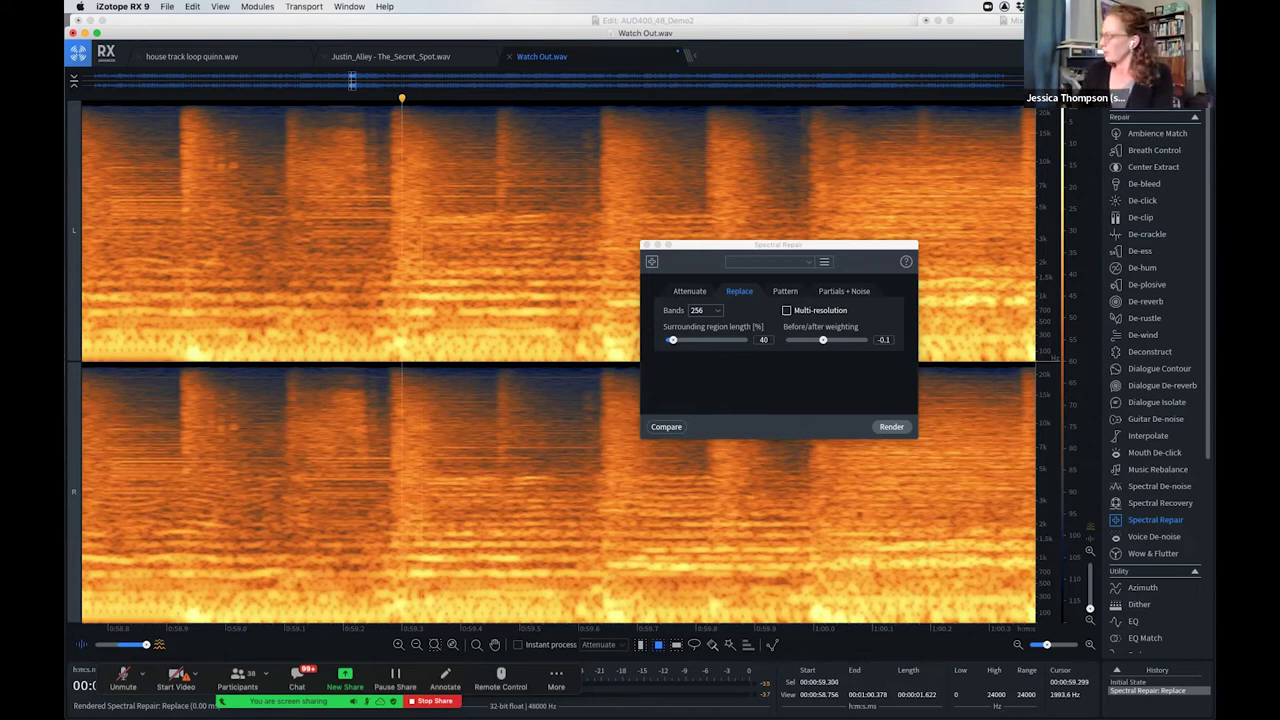
{"action": "key", "text": "space"}
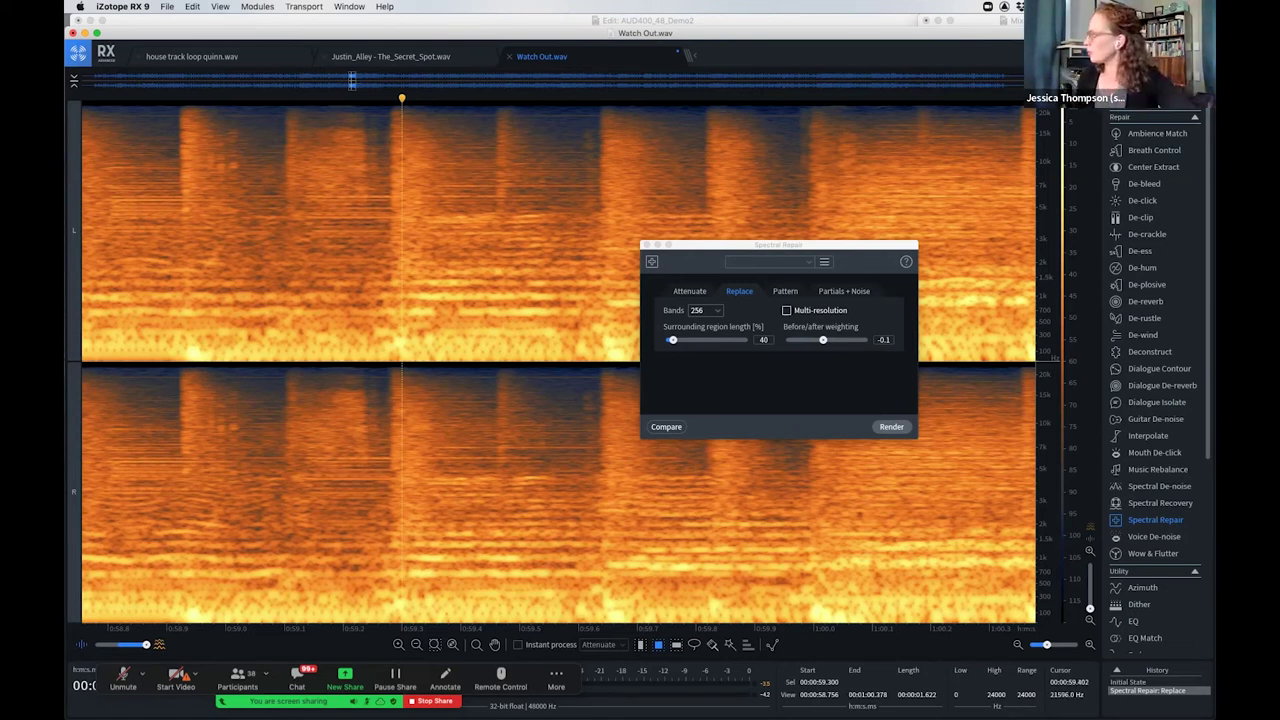
Switch to The_Secret_Spot.wav, close Spectral Repair, and play the track from its beginning
{"action": "left_click", "coordinate": [390, 56]}
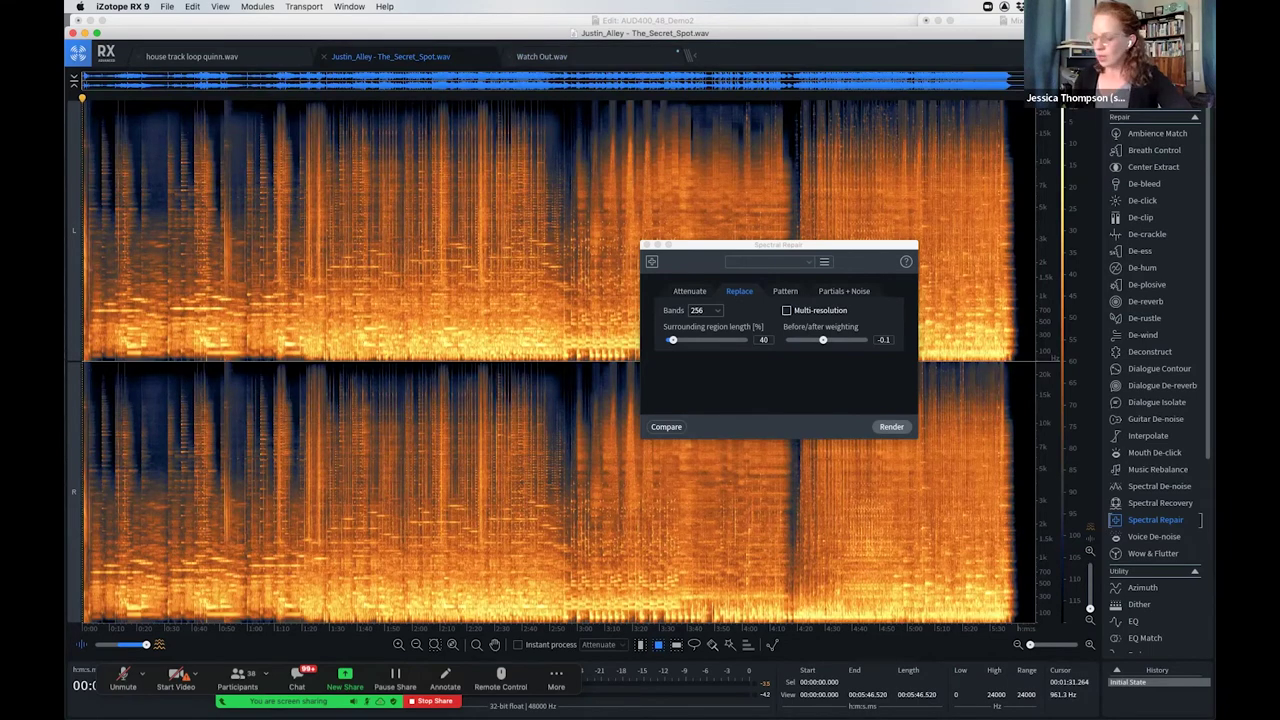
{"action": "key", "text": "super+Up"}
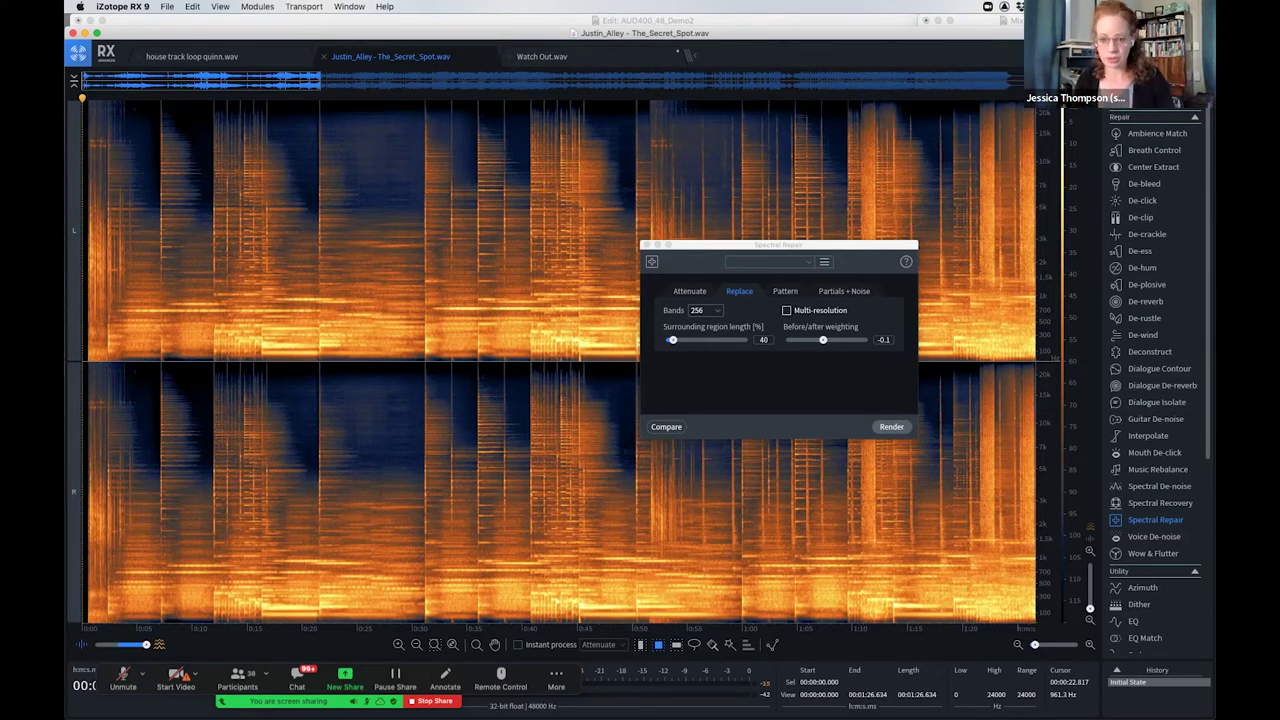
{"action": "key", "text": "space"}
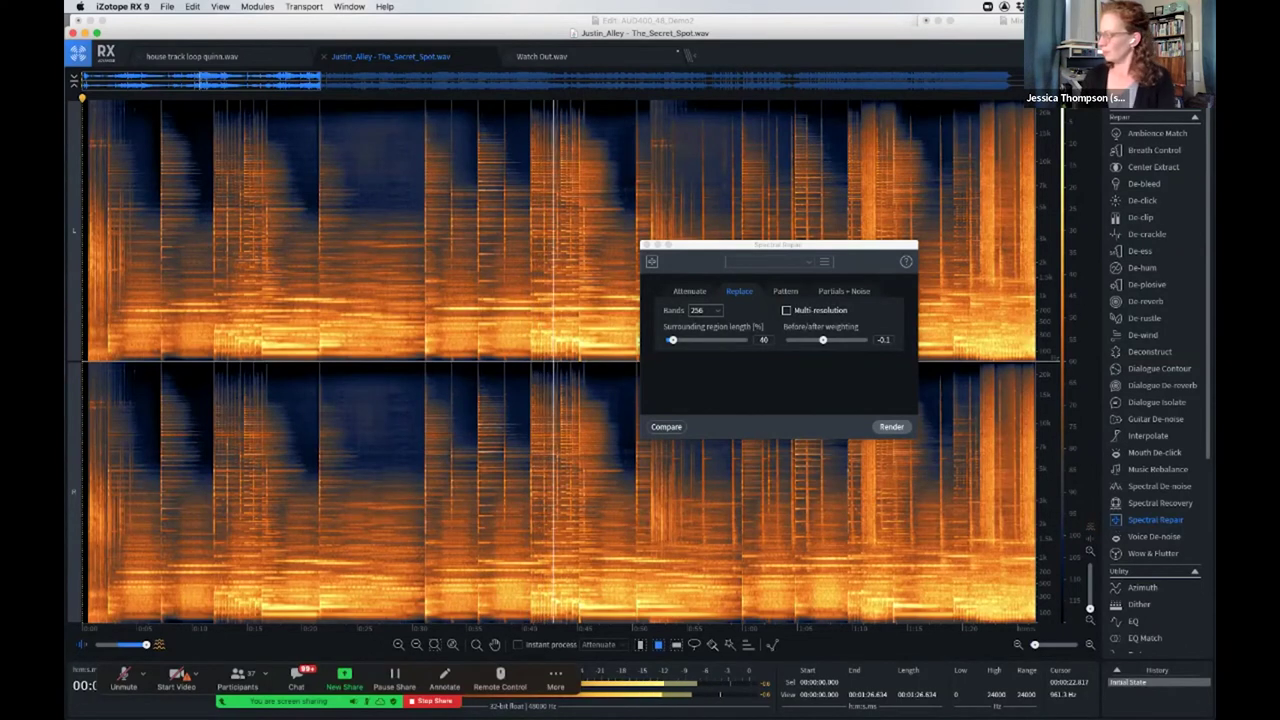
{"action": "key", "text": "Escape"}
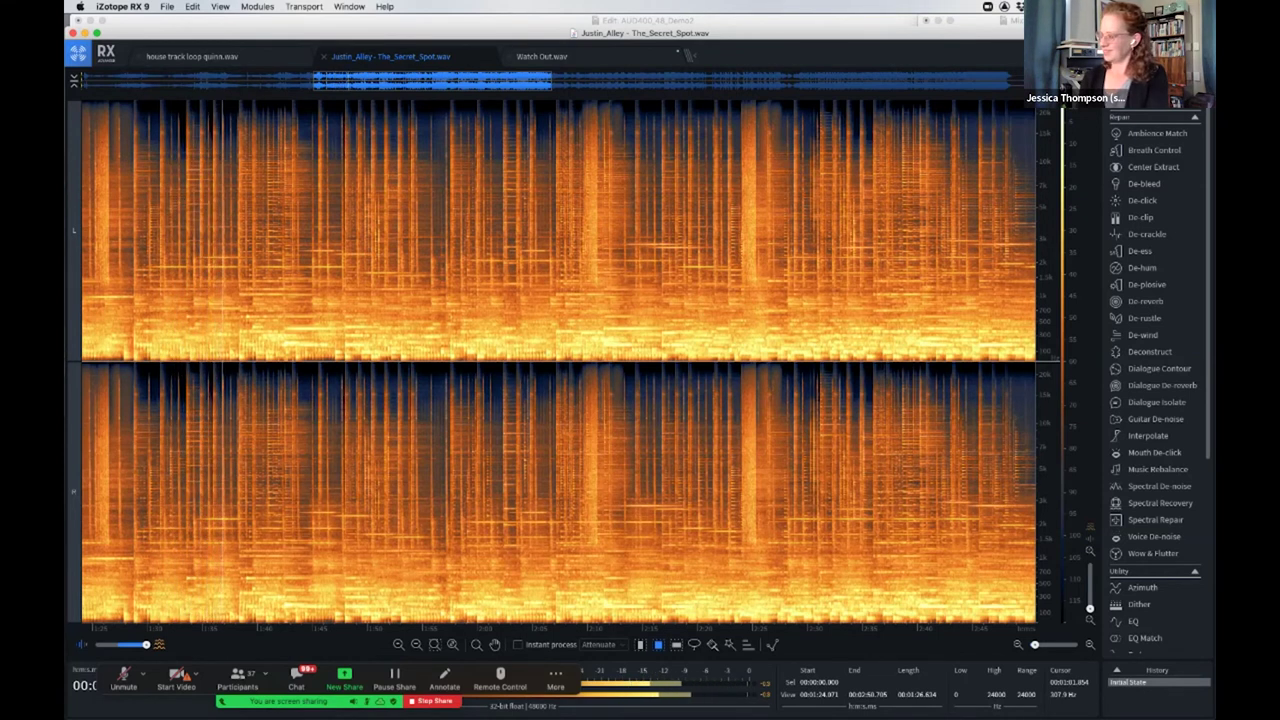
{"action": "key", "text": "space"}
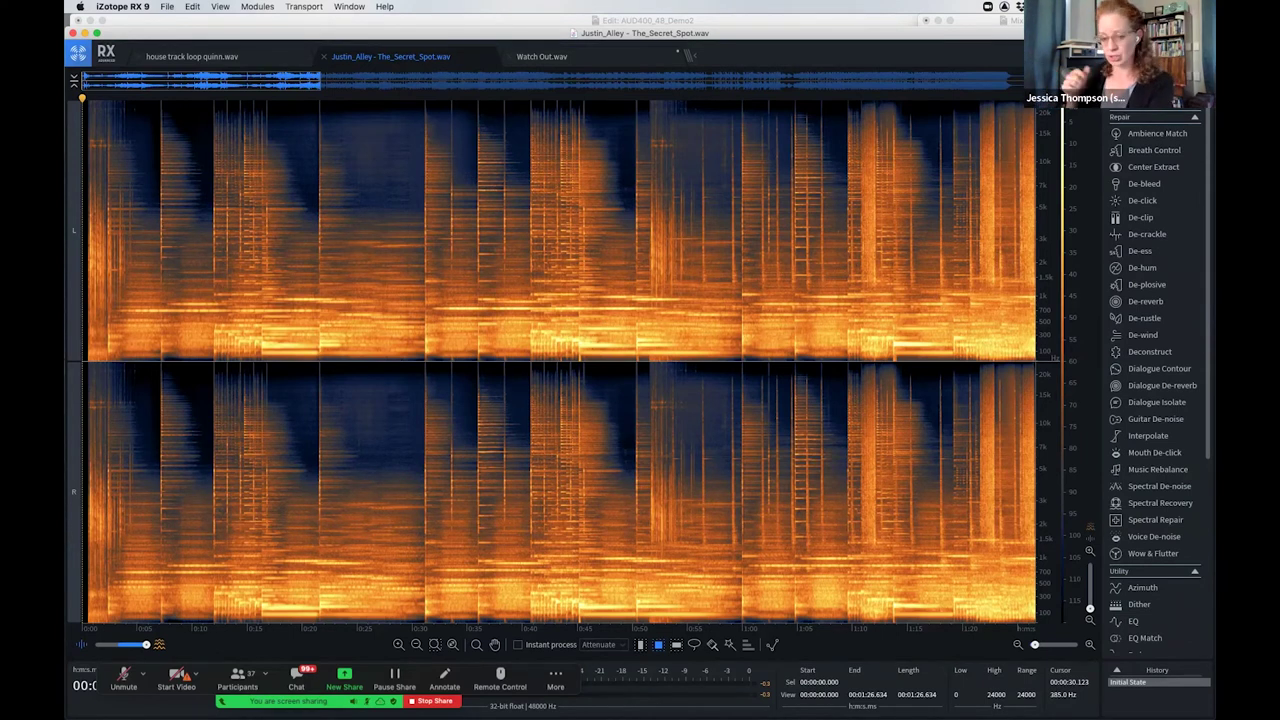
Set the Gain module to 6.00 dB and close it without rendering
{"action": "scroll", "coordinate": [1158, 585], "scroll_direction": "down", "scroll_amount": 5}
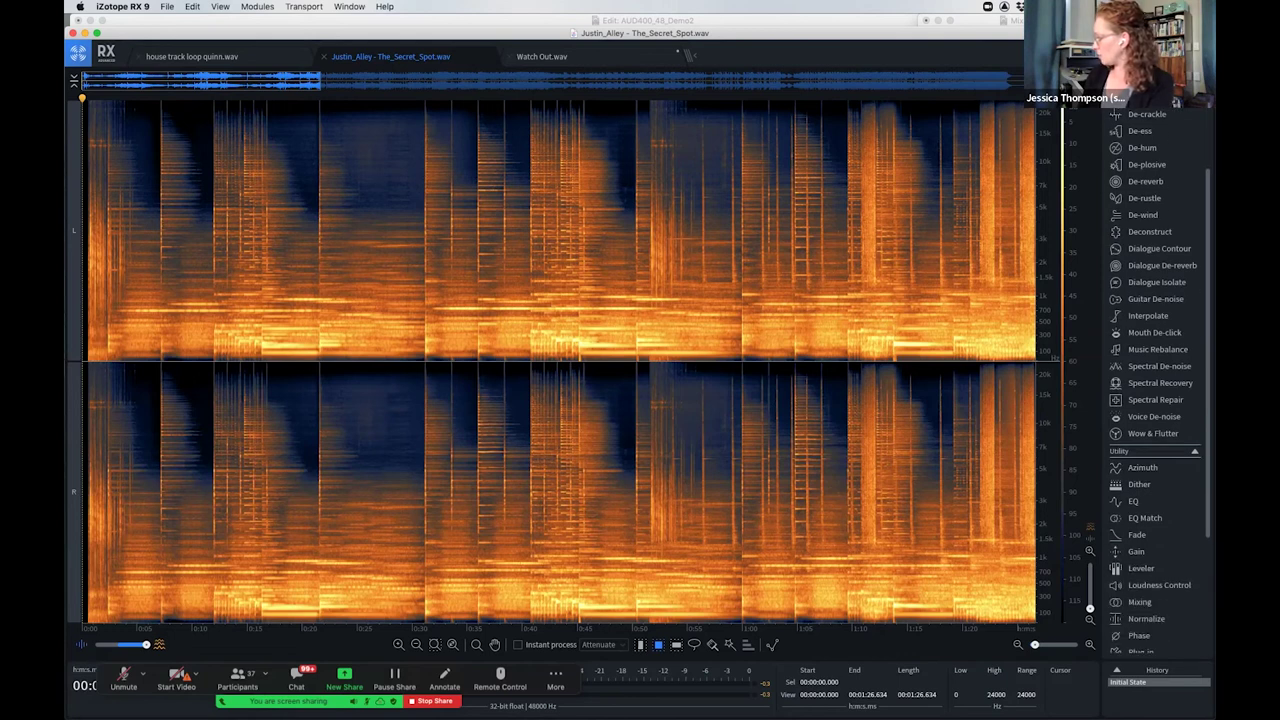
{"action": "left_click", "coordinate": [1136, 551]}
{"action": "left_click_drag", "start_coordinate": [1043, 318], "coordinate": [1064, 318]}
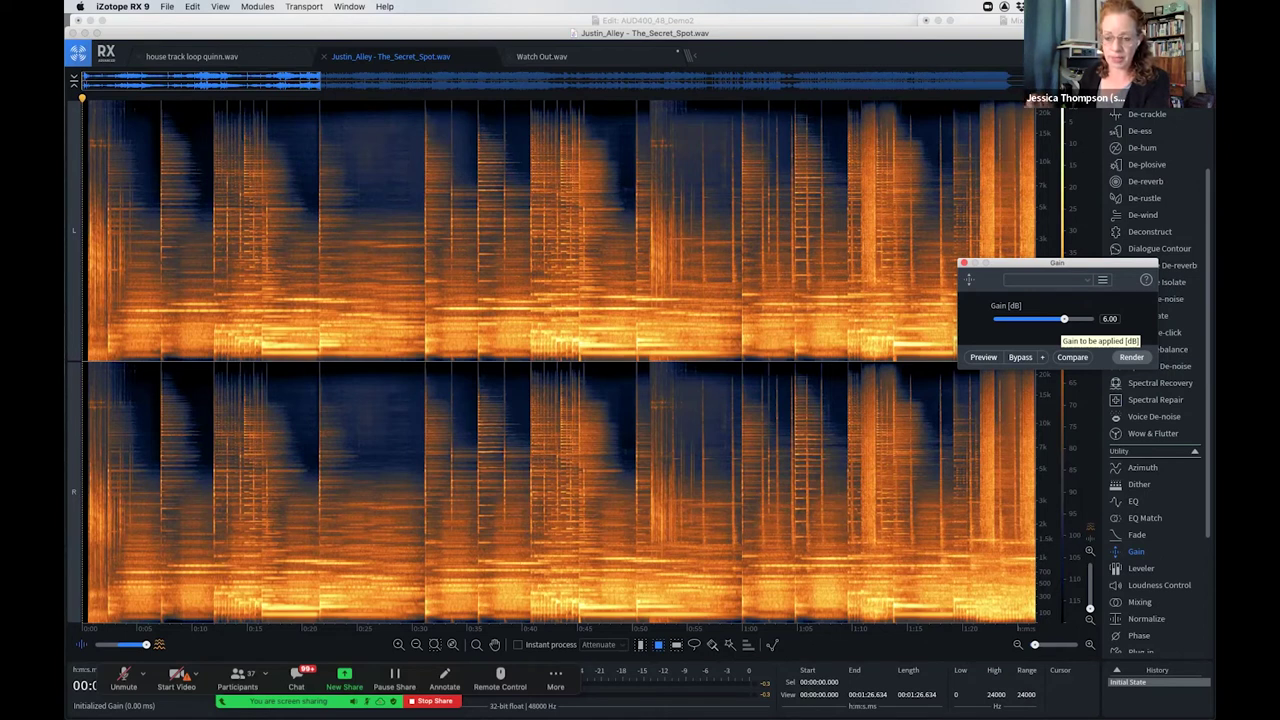
Mark the bright sustained line near 700 Hz with narrow spectral selections between about 0:32 and 0:52
{"action": "left_click_drag", "start_coordinate": [438, 308], "coordinate": [545, 310]}
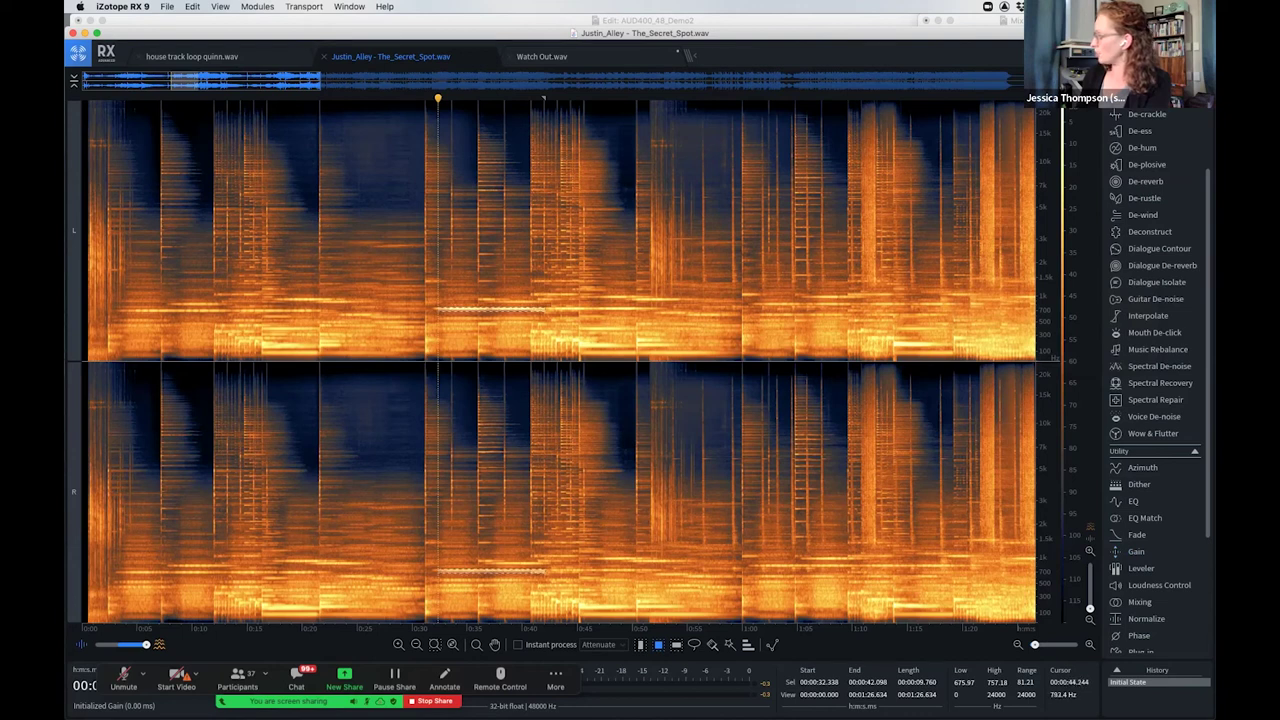
{"action": "left_click_drag", "start_coordinate": [550, 304], "coordinate": [646, 314]}
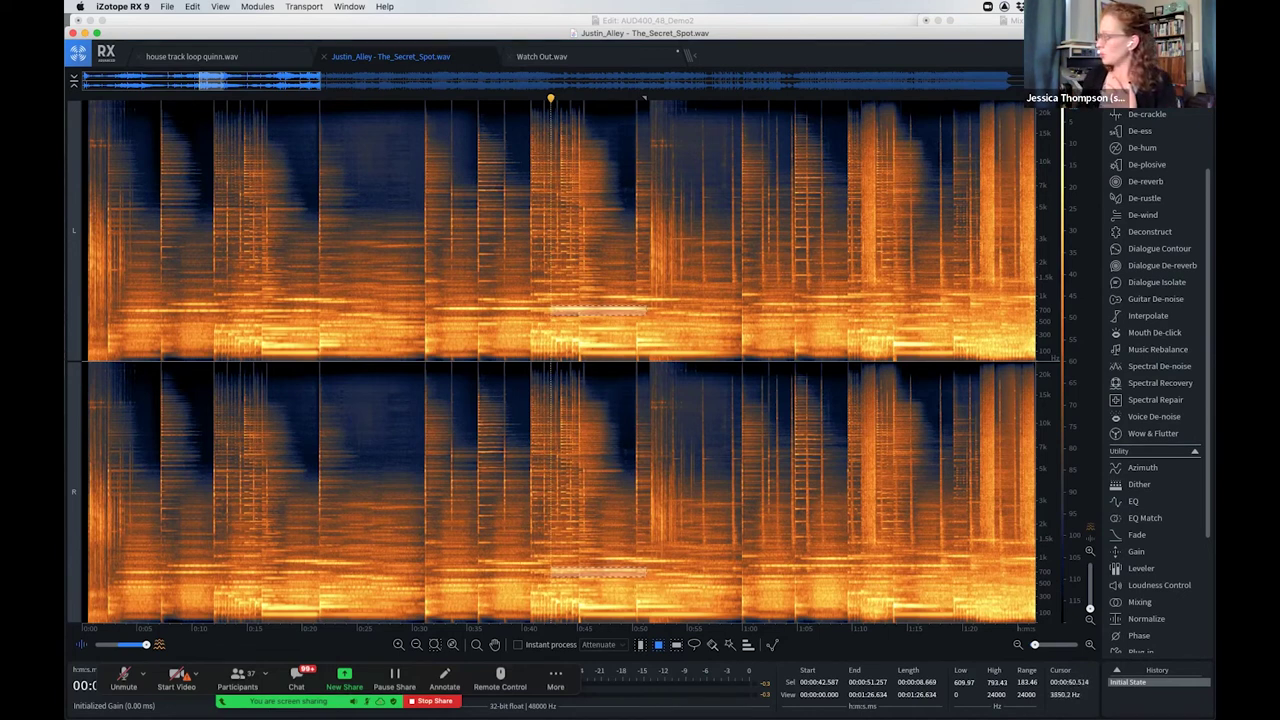
{"action": "left_click_drag", "start_coordinate": [448, 305], "coordinate": [541, 314]}
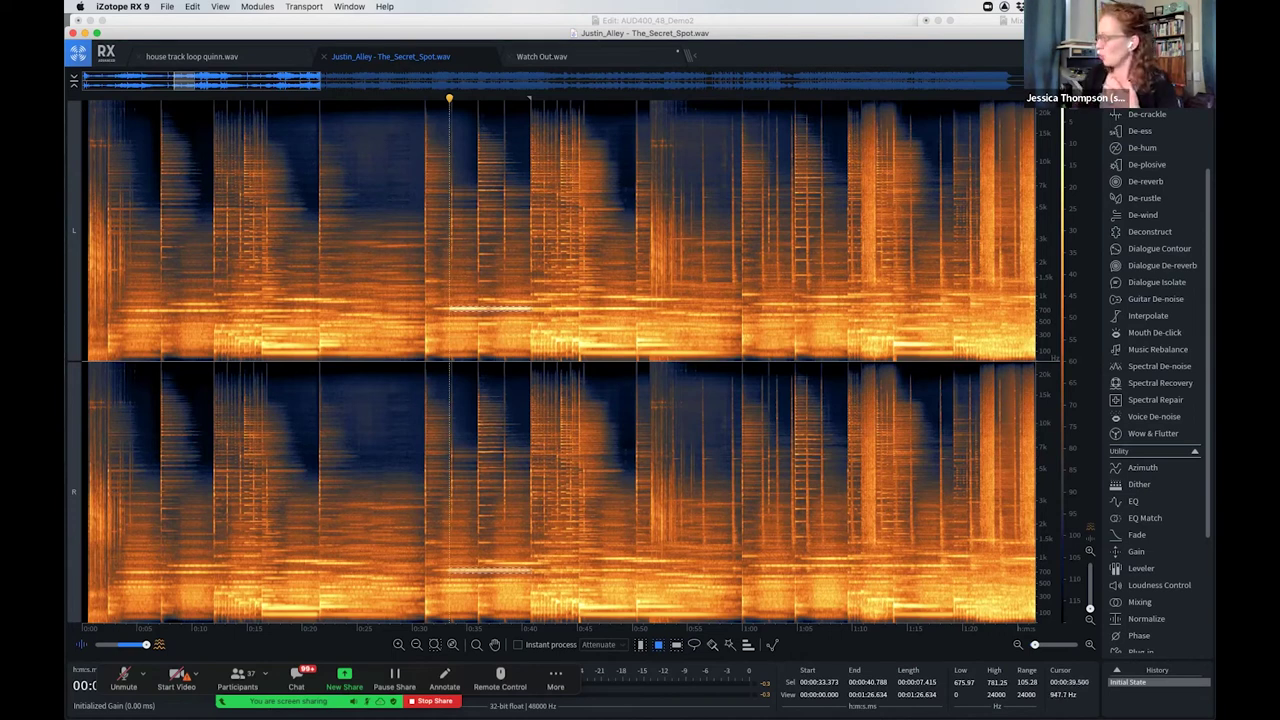
{"action": "left_click", "coordinate": [443, 300]}
{"action": "left_click_drag", "start_coordinate": [443, 316], "coordinate": [652, 304]}
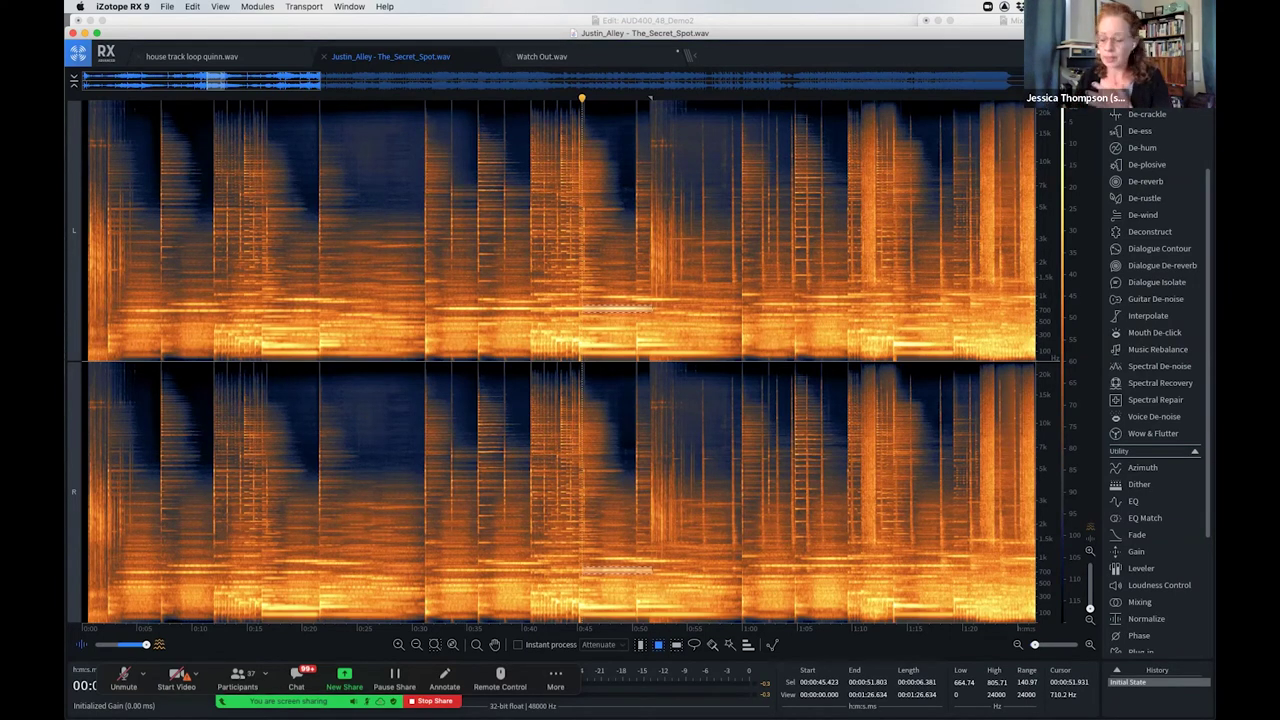
Select the wider band from 0:37.790 to 0:51.803 between about 468 and 1339 Hz, and clear it by placing the playhead at 0:42.752
{"action": "left_click", "coordinate": [413, 347]}
{"action": "left_click", "coordinate": [431, 343]}
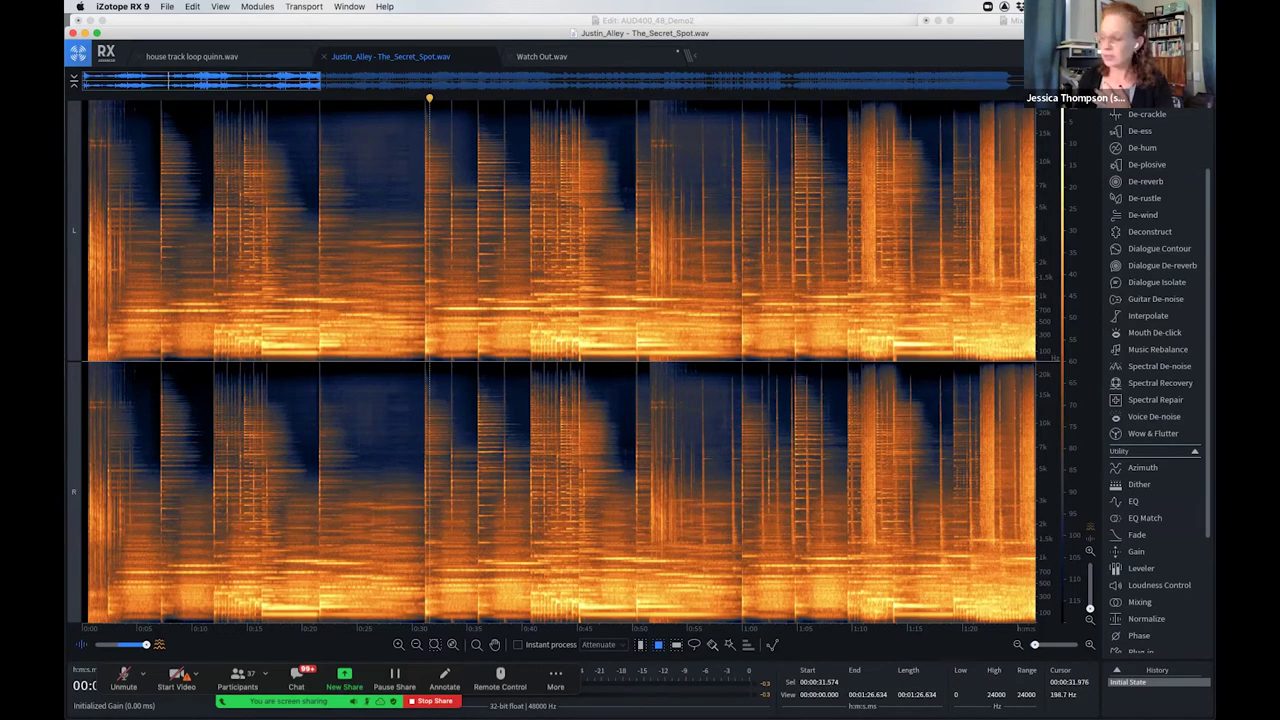
{"action": "left_click_drag", "start_coordinate": [437, 318], "coordinate": [610, 304]}
{"action": "left_click_drag", "start_coordinate": [498, 322], "coordinate": [652, 282]}
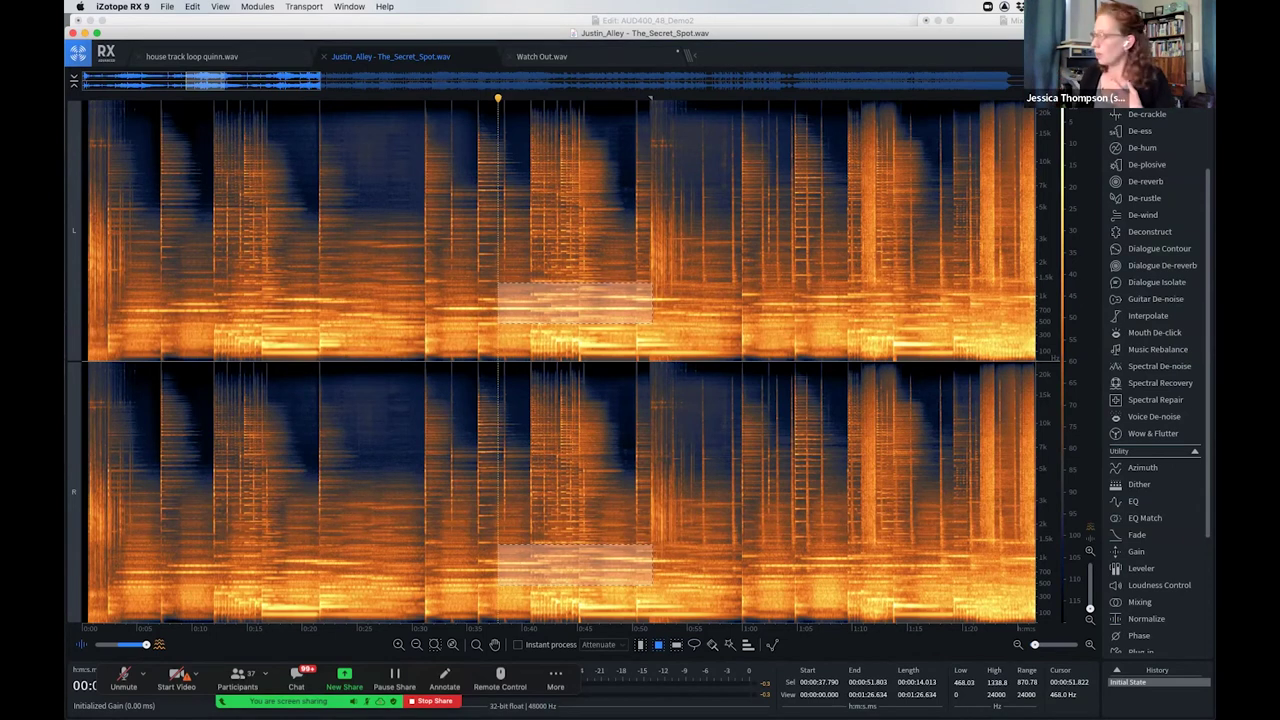
{"action": "left_click", "coordinate": [453, 205]}
{"action": "left_click", "coordinate": [552, 205]}
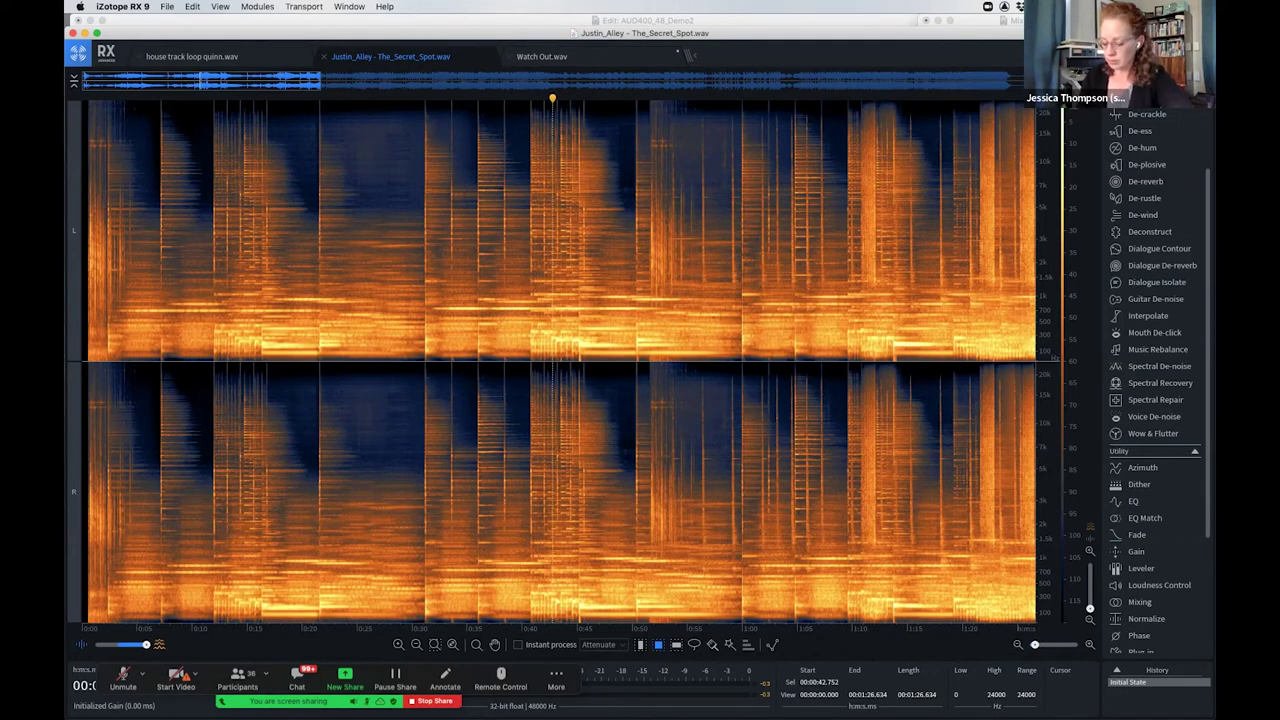
Examine the RMS levels and loudness range of The_Secret_Spot.wav in the waveform statistics
{"action": "key", "text": "alt+d"}
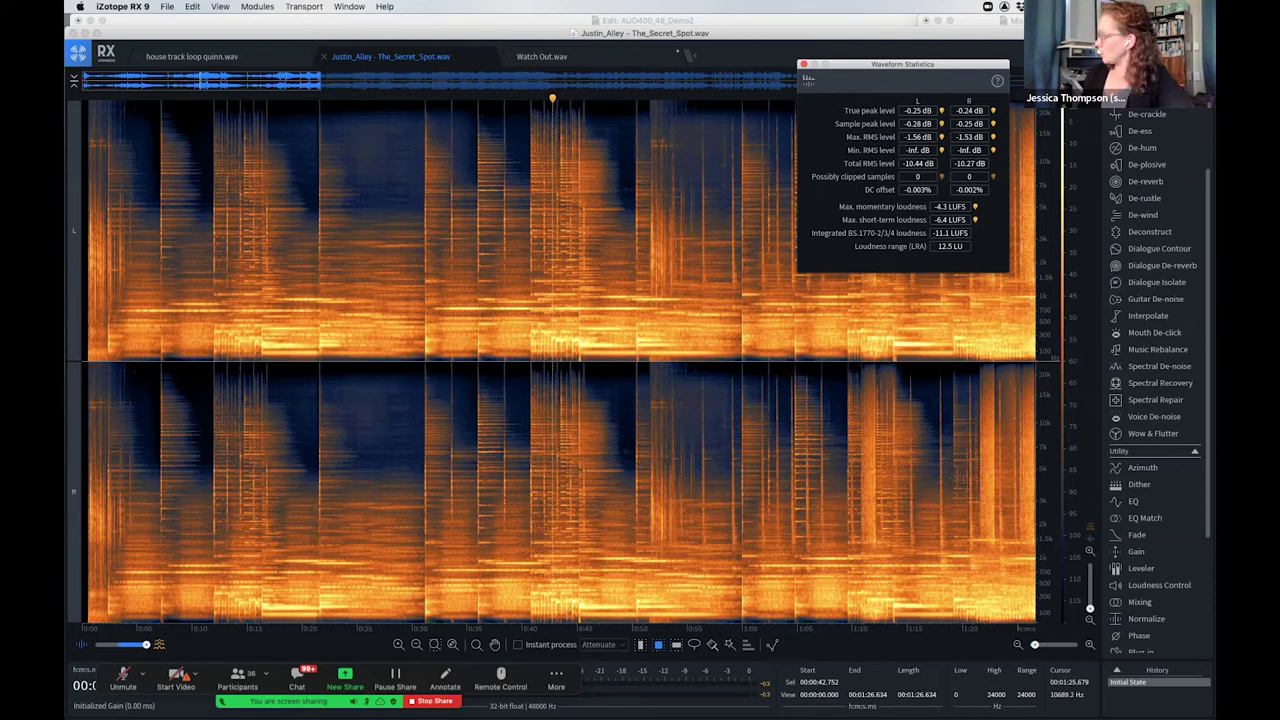
{"action": "mouse_move", "coordinate": [920, 166]}
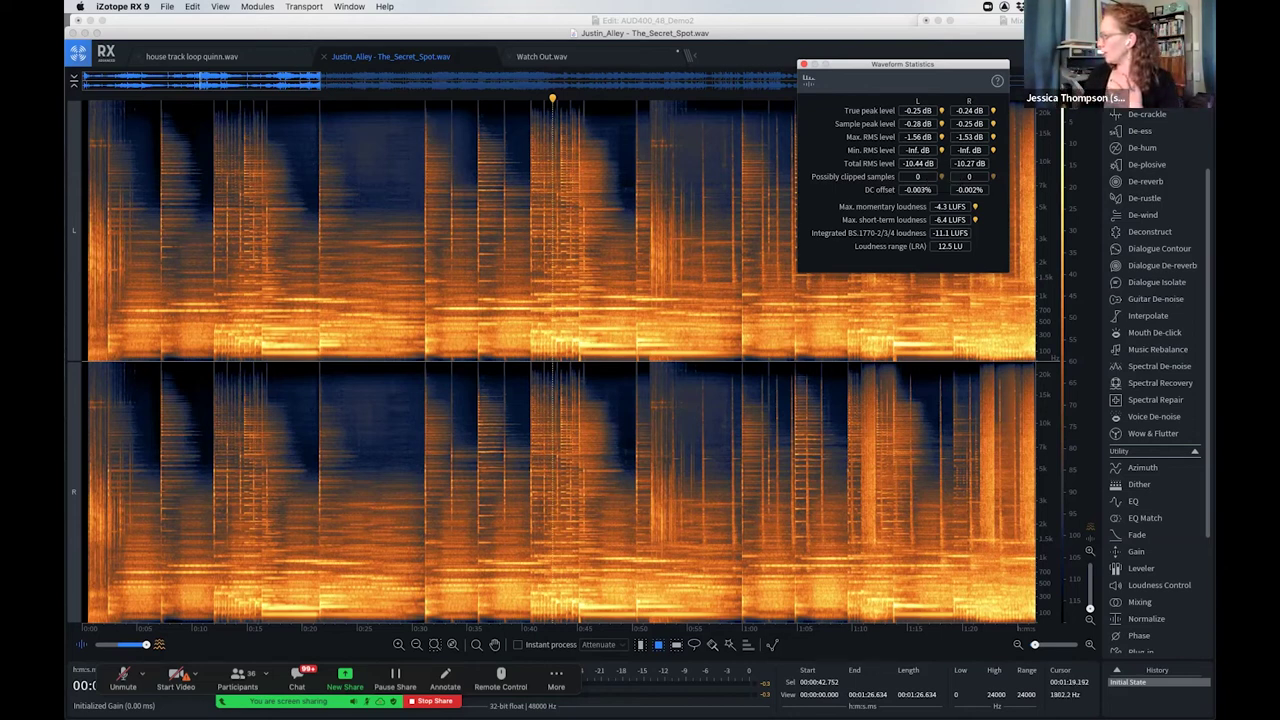
{"action": "mouse_move", "coordinate": [952, 246]}
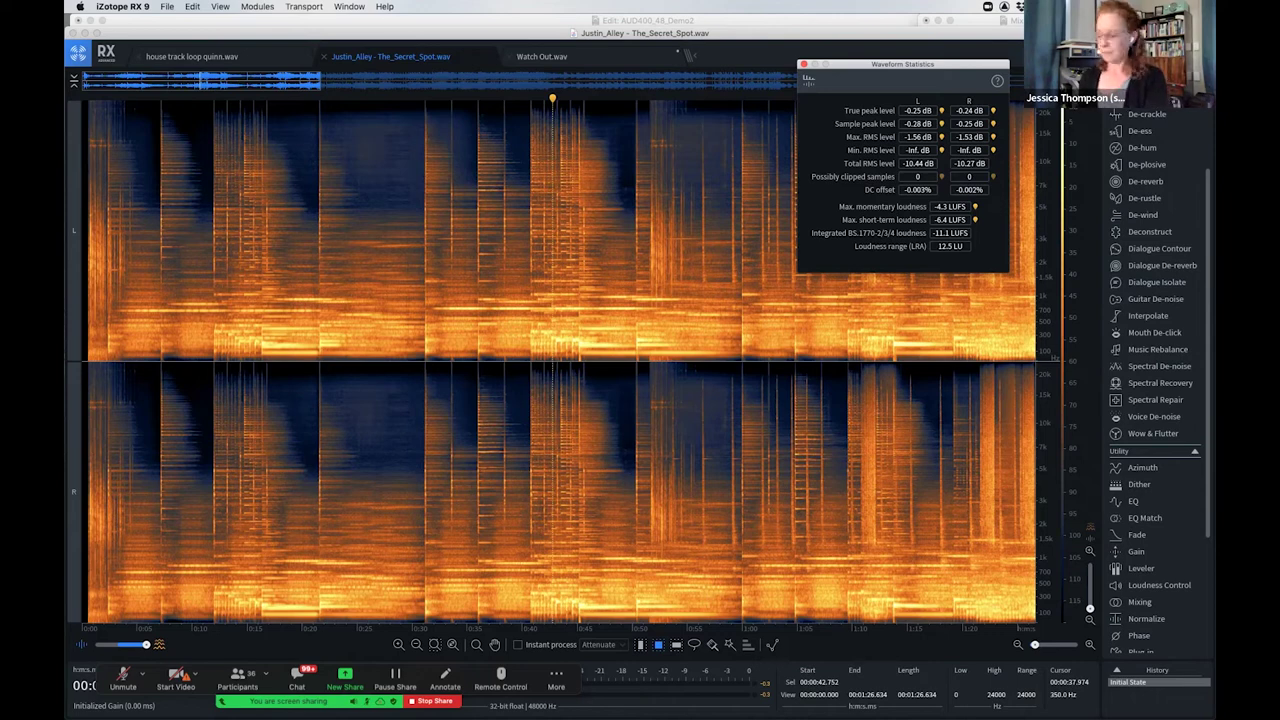
Review the waveform statistics of the house track loop file while playing it from the start, and close the statistics
{"action": "key", "text": "ctrl+shift+Tab"}
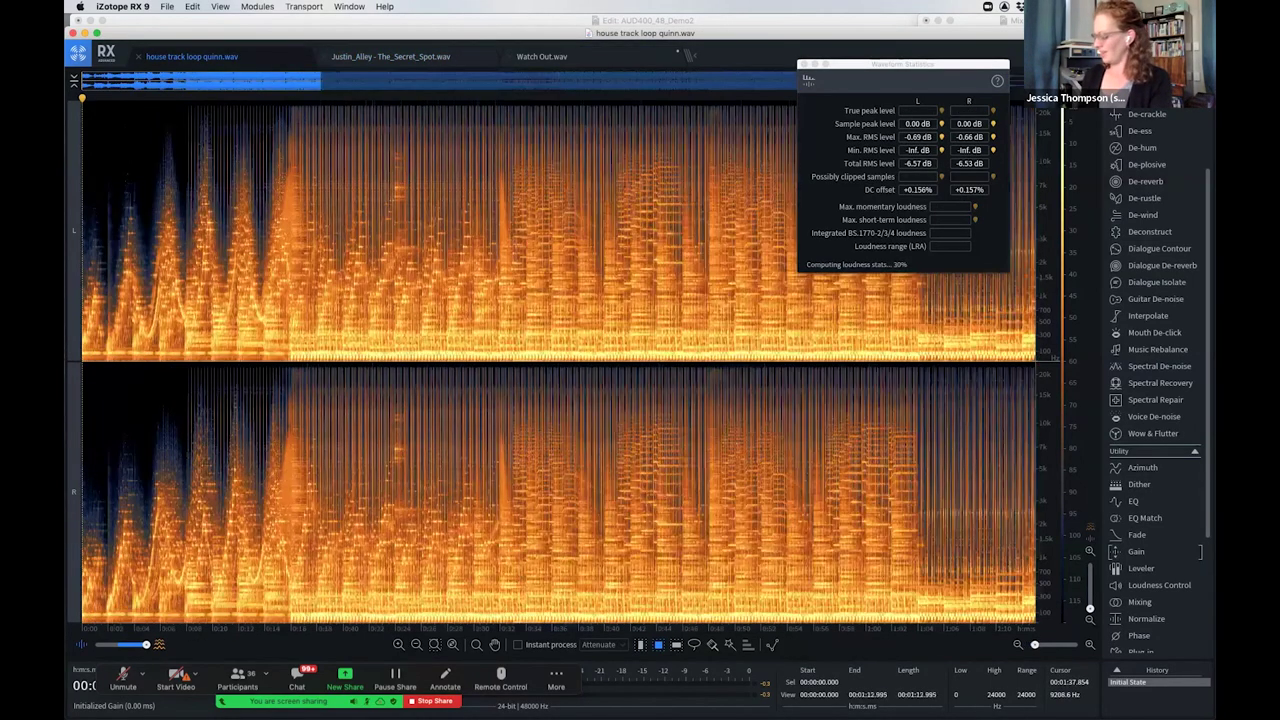
{"action": "key", "text": "super+Up"}
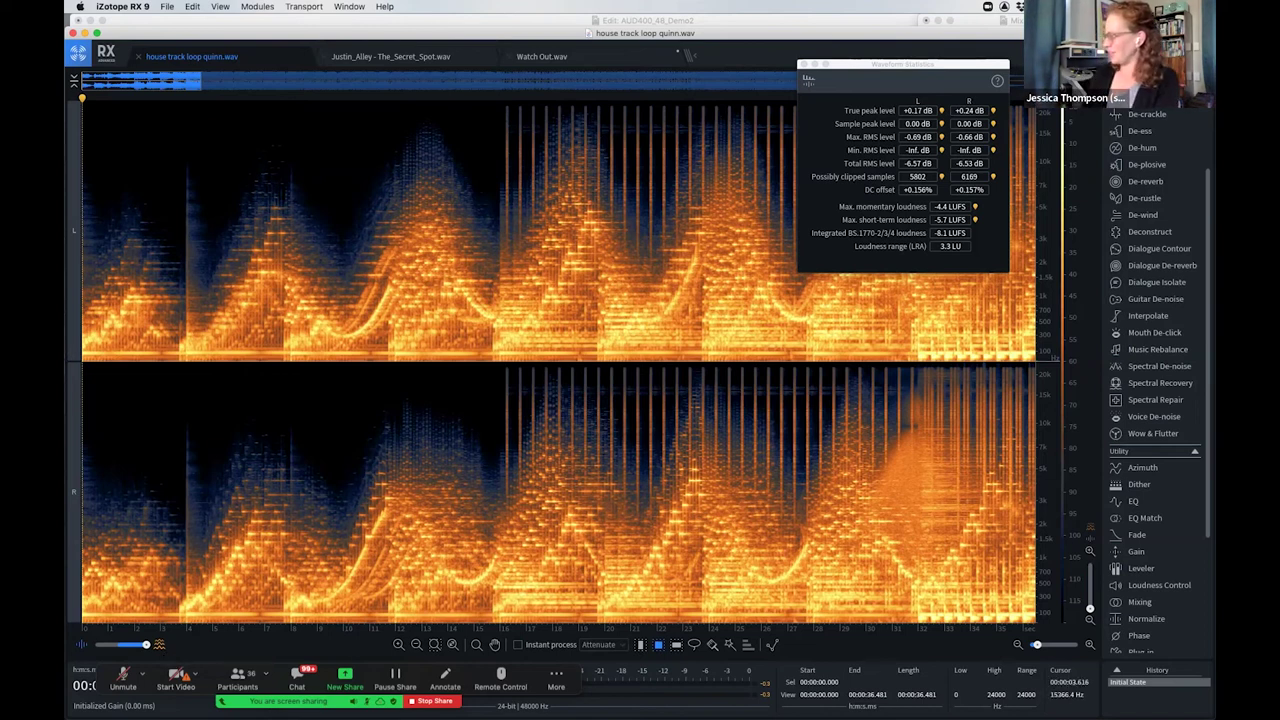
{"action": "key", "text": "space"}
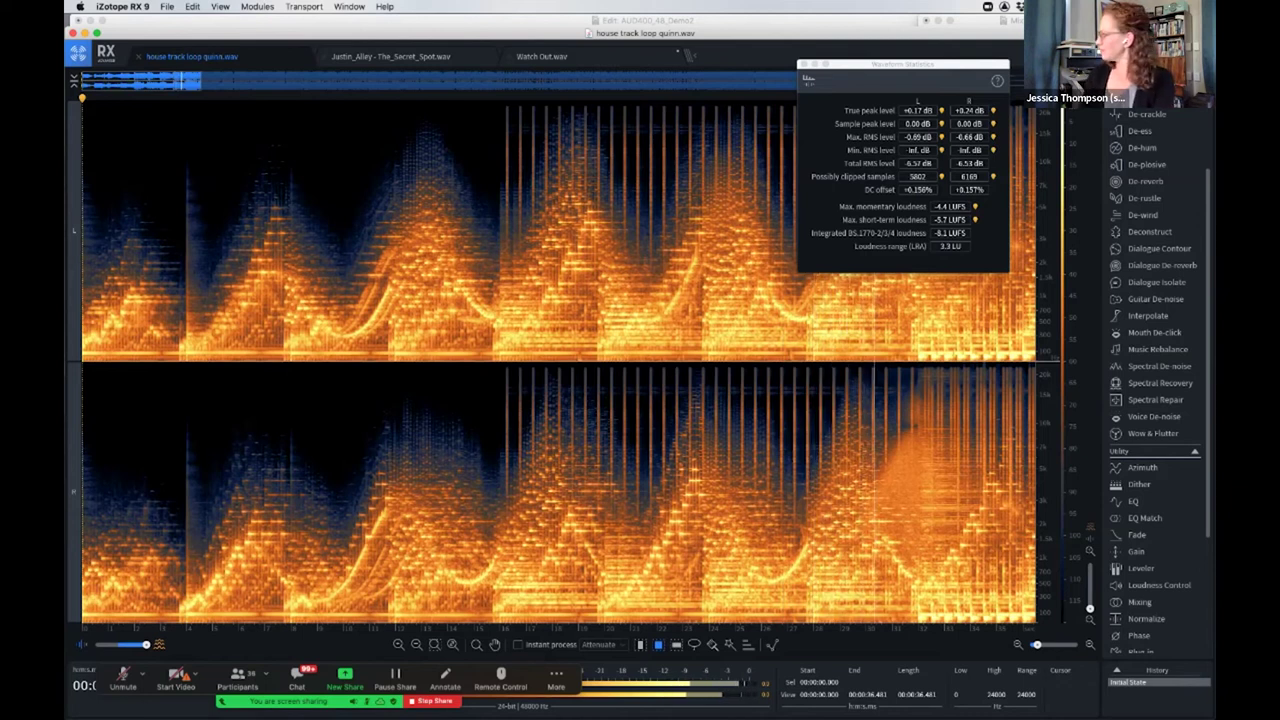
{"action": "key", "text": "super+w"}
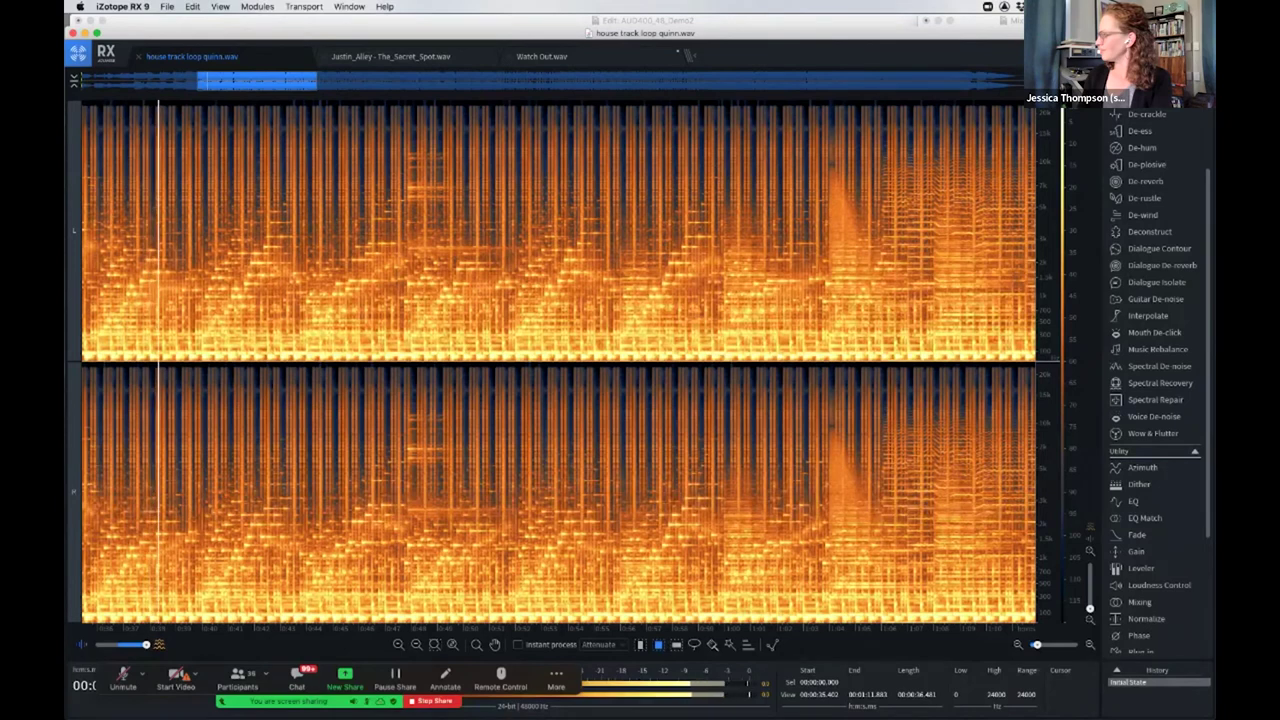
{"action": "key", "text": "super+Up"}
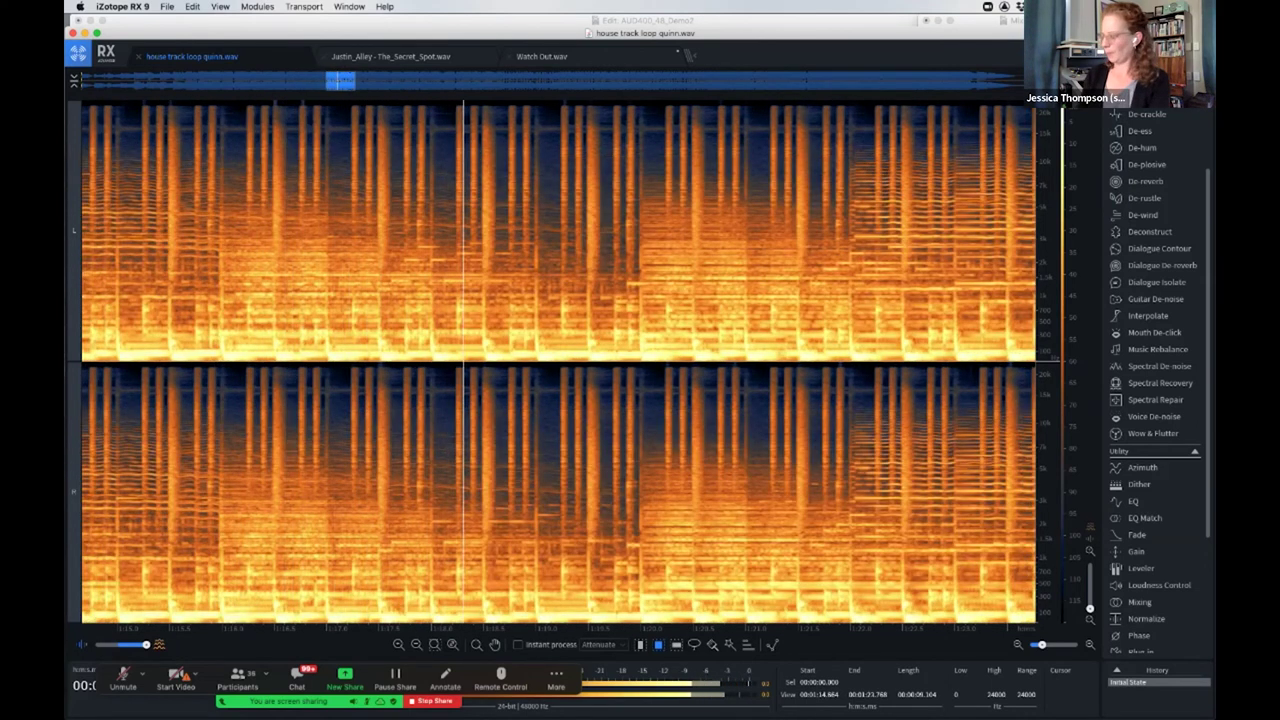
{"action": "key", "text": "space"}
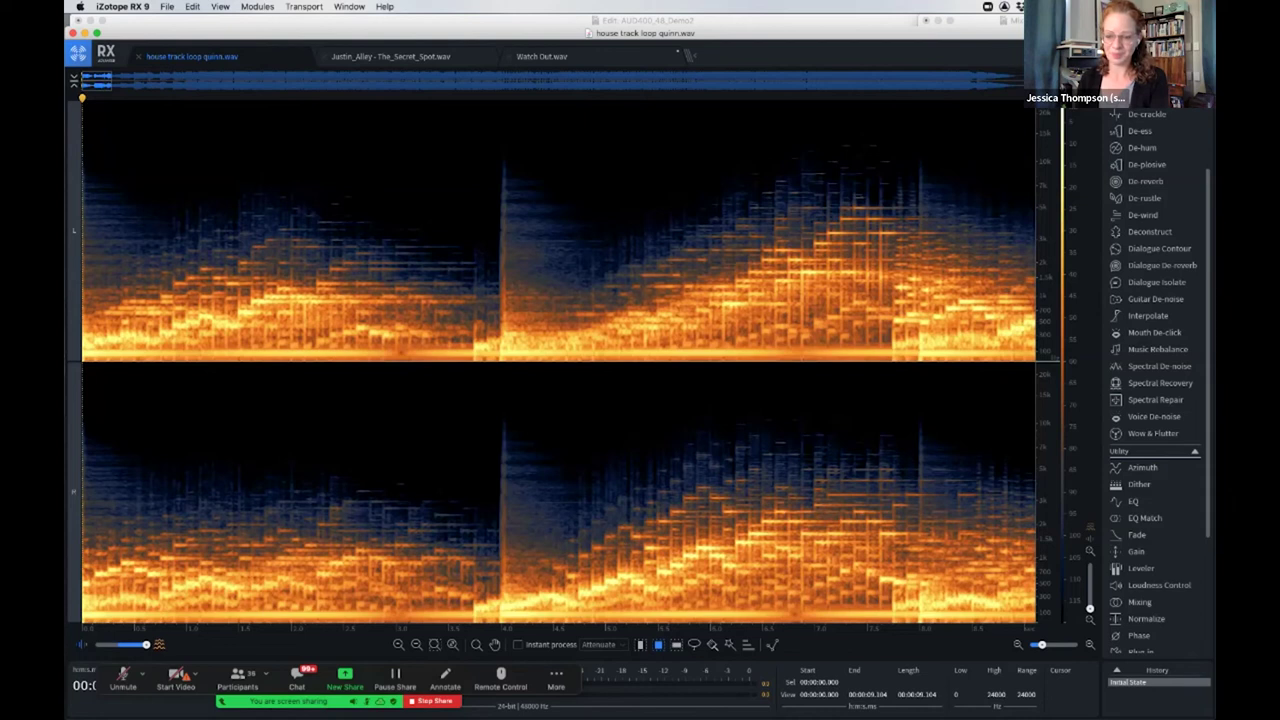
Load the oeksound soothe2 plug-in for the house track loop through the Plug-in module
{"action": "key", "text": "super+0"}
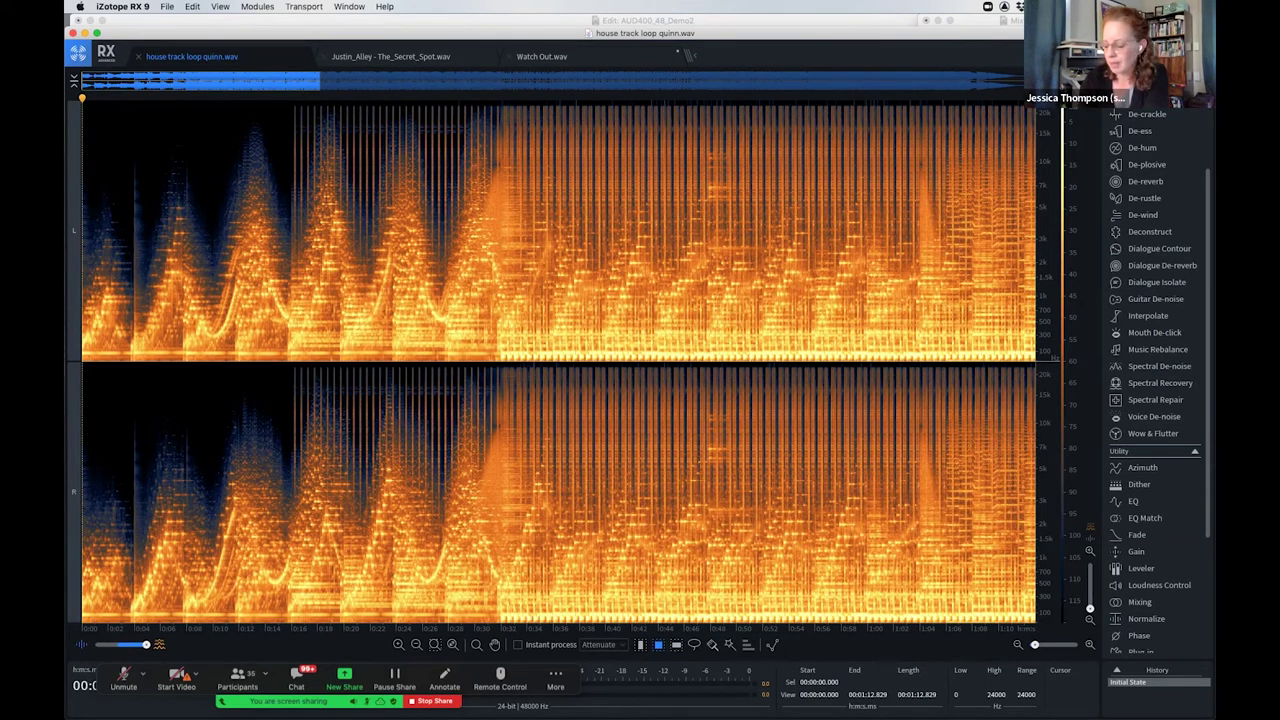
{"action": "scroll", "coordinate": [1159, 407], "scroll_direction": "down", "scroll_amount": 3}
{"action": "left_click", "coordinate": [1140, 580]}
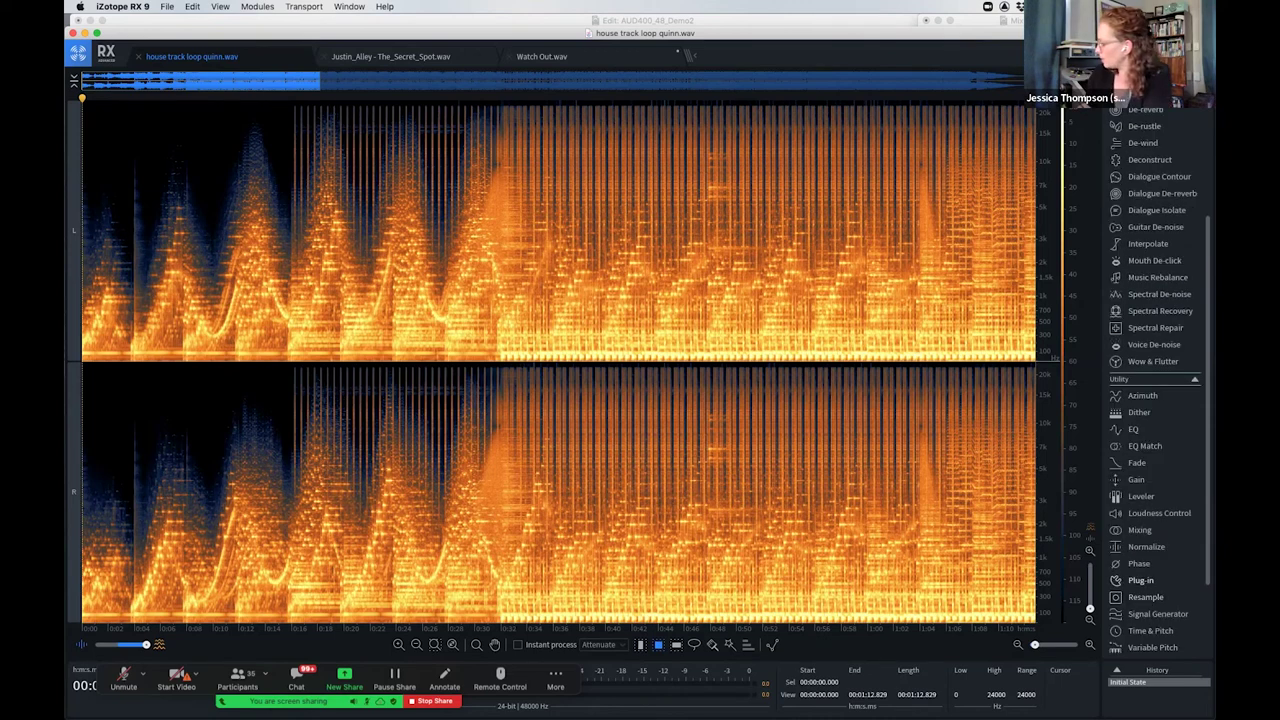
{"action": "left_click", "coordinate": [266, 164]}
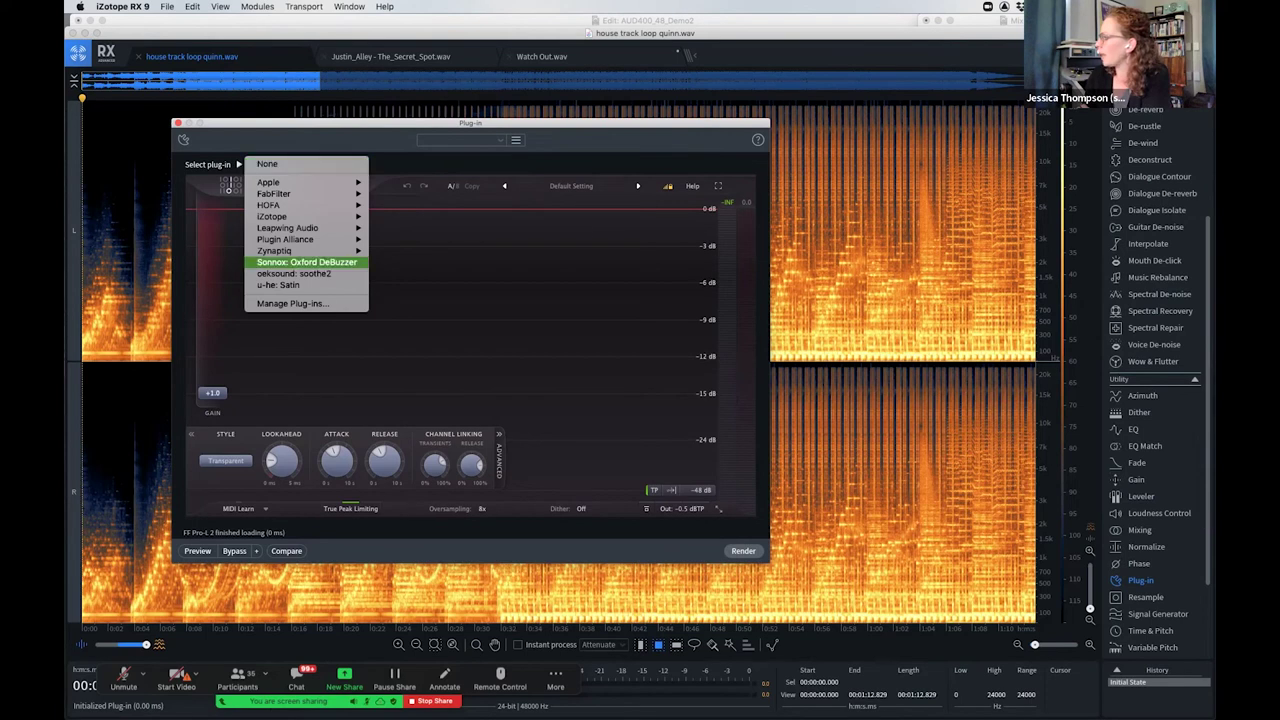
{"action": "key", "text": "Escape"}
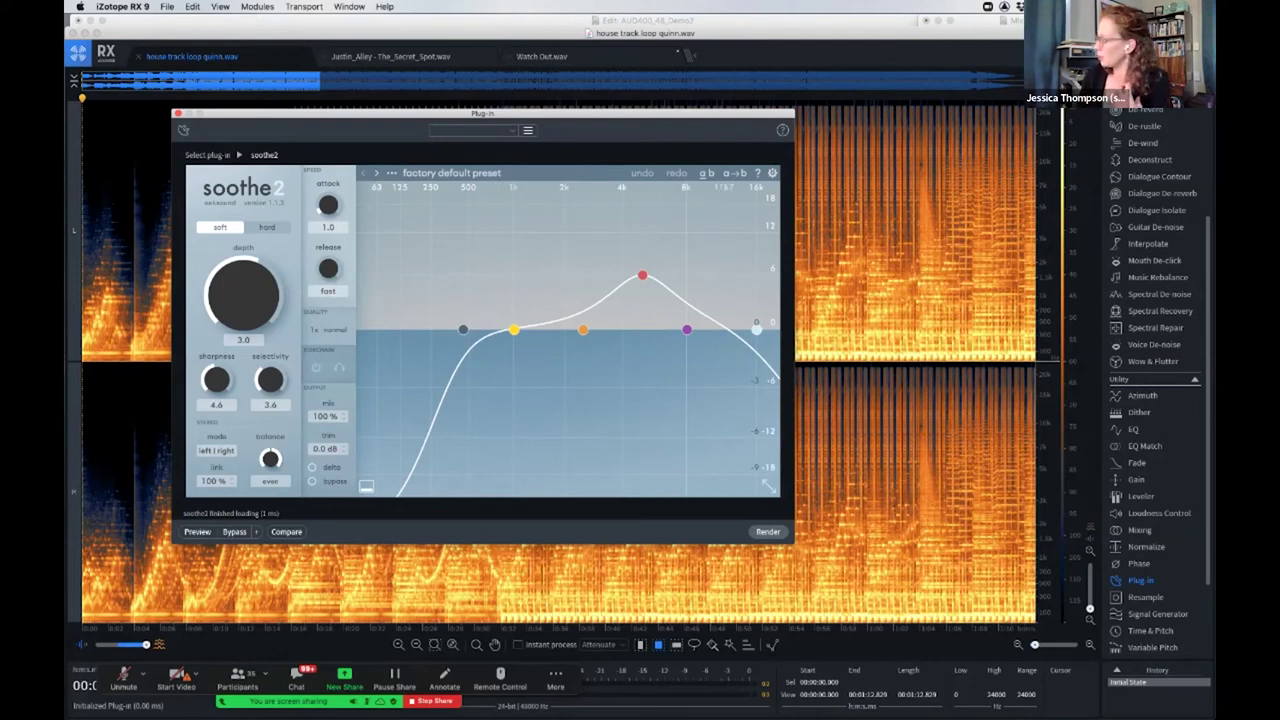
Place the playhead at 0:57.340 and preview soothe2's factory default preset, comparing it with the bypassed sound
{"action": "left_click", "coordinate": [832, 240]}
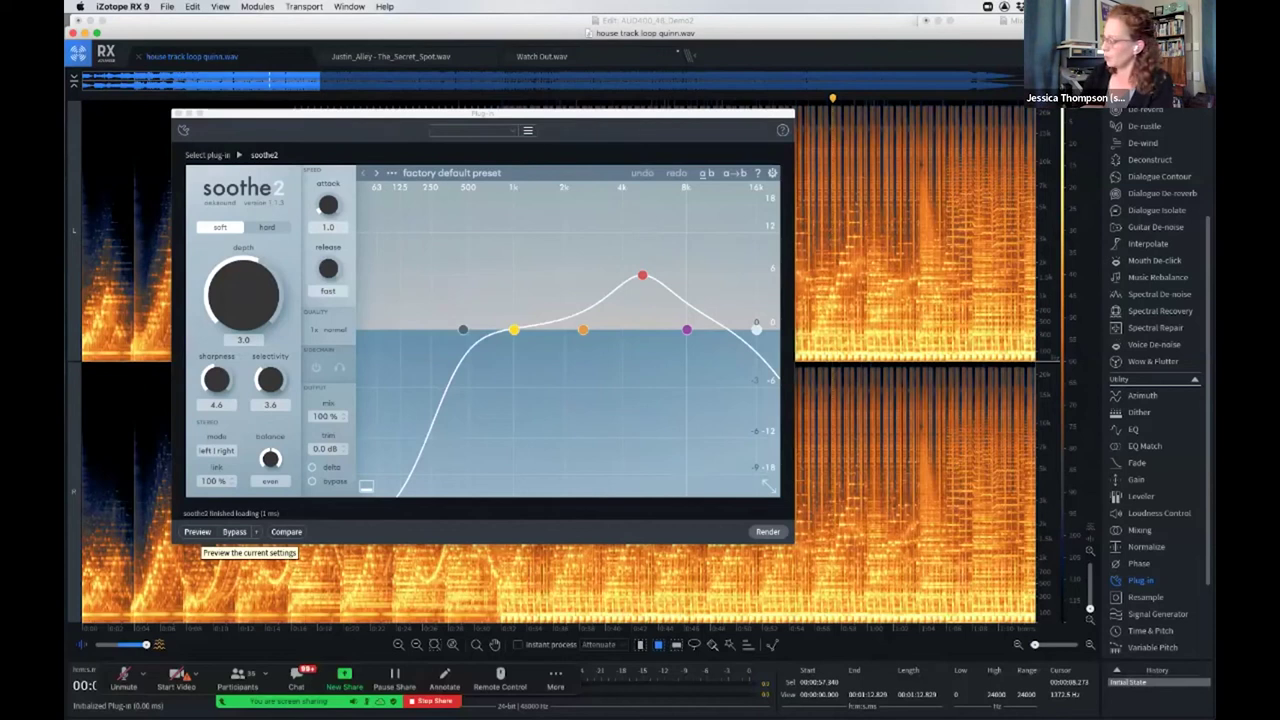
{"action": "left_click", "coordinate": [197, 531]}
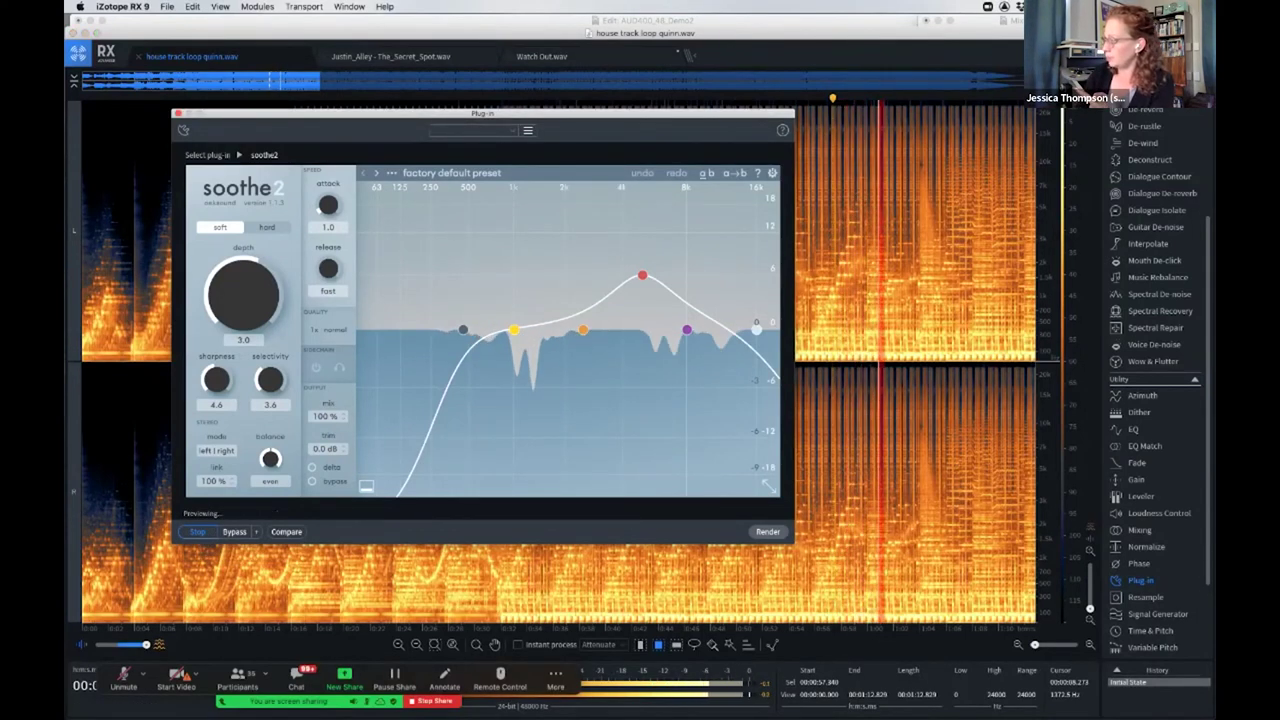
{"action": "left_click", "coordinate": [234, 531]}
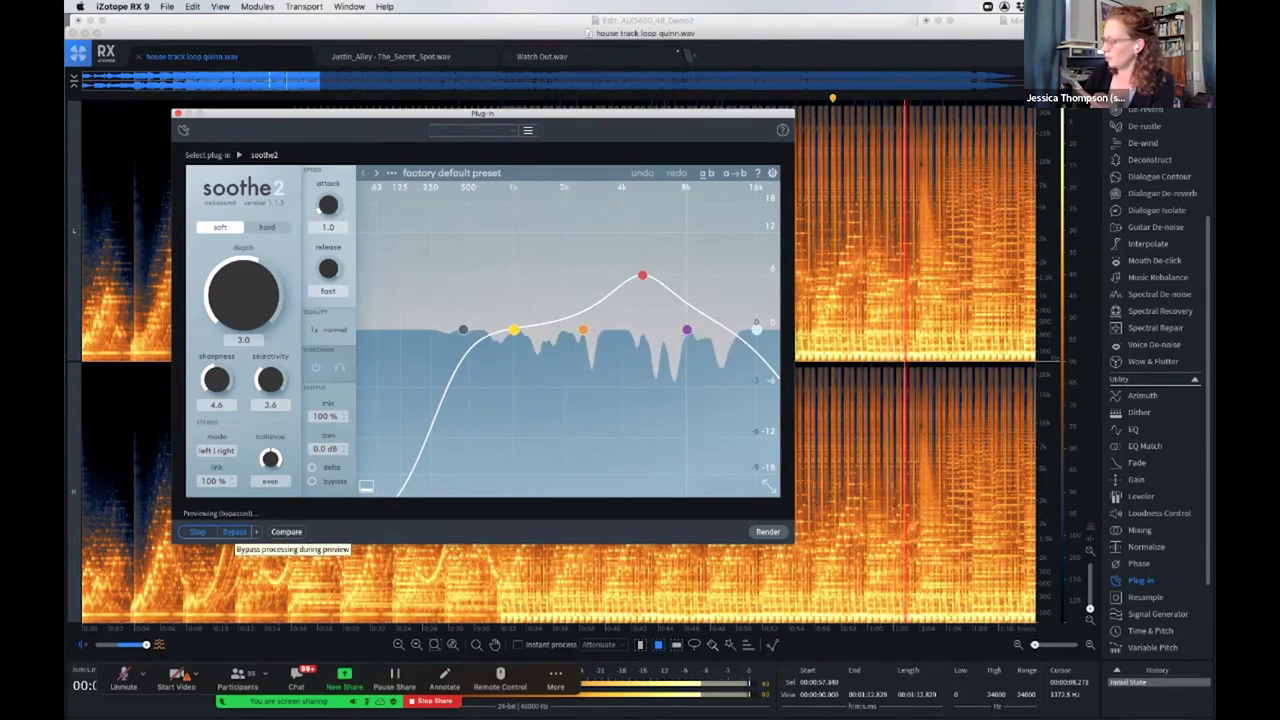
{"action": "left_click", "coordinate": [234, 531]}
Set soothe2 to depth -5.6, sharpness 7.1, selectivity 4.9 and link 45%, and move band 1 to 98 Hz with 3.6 dB sensitivity
{"action": "left_click_drag", "start_coordinate": [243, 293], "coordinate": [243, 340]}
{"action": "left_click_drag", "start_coordinate": [513, 329], "coordinate": [391, 297]}
{"action": "left_click_drag", "start_coordinate": [216, 379], "coordinate": [269, 350]}
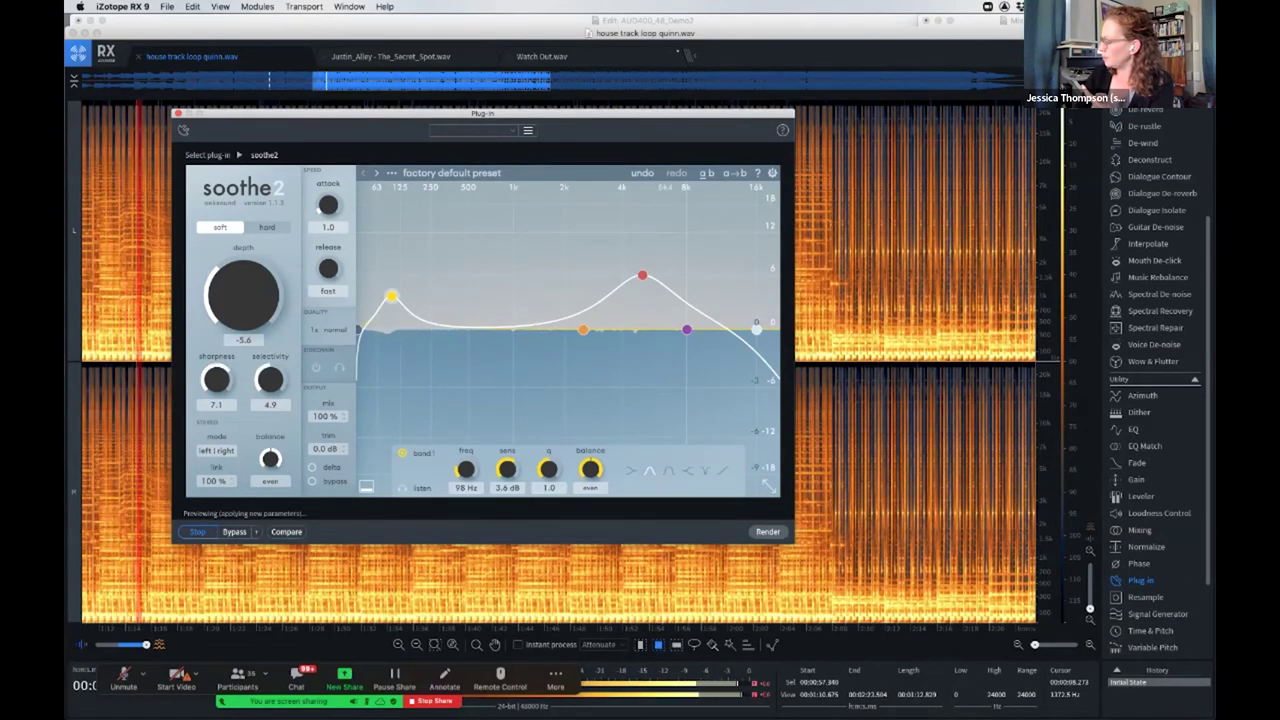
{"action": "left_click_drag", "start_coordinate": [213, 481], "coordinate": [213, 514]}
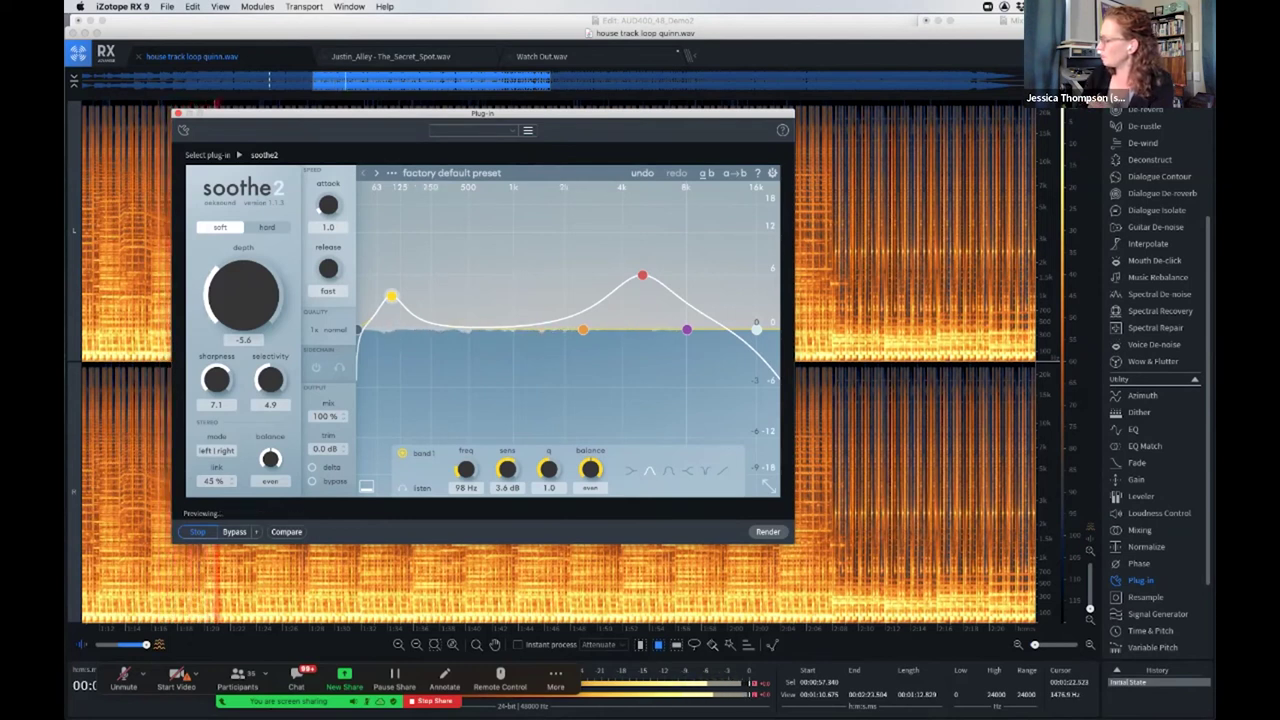
Compare the adjusted soothe2 settings with the bypassed sound and stop the preview
{"action": "left_click", "coordinate": [234, 531]}
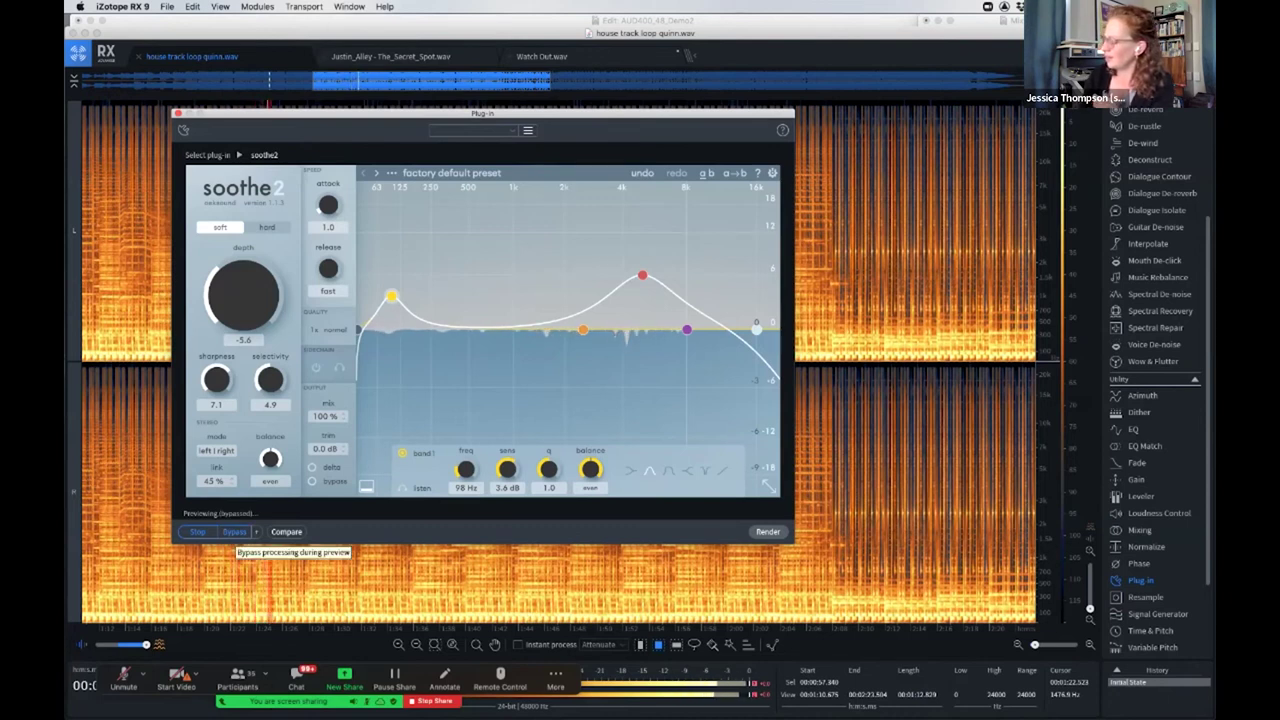
{"action": "left_click", "coordinate": [234, 531]}
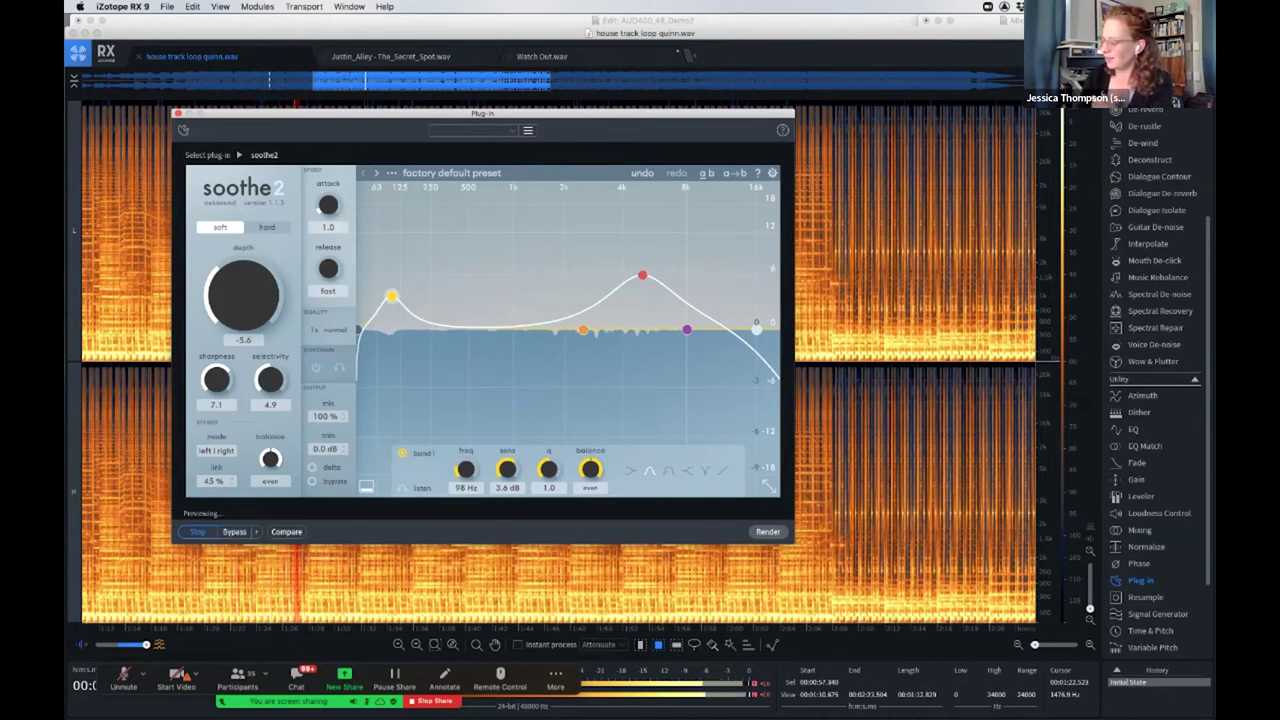
{"action": "key", "text": "space"}
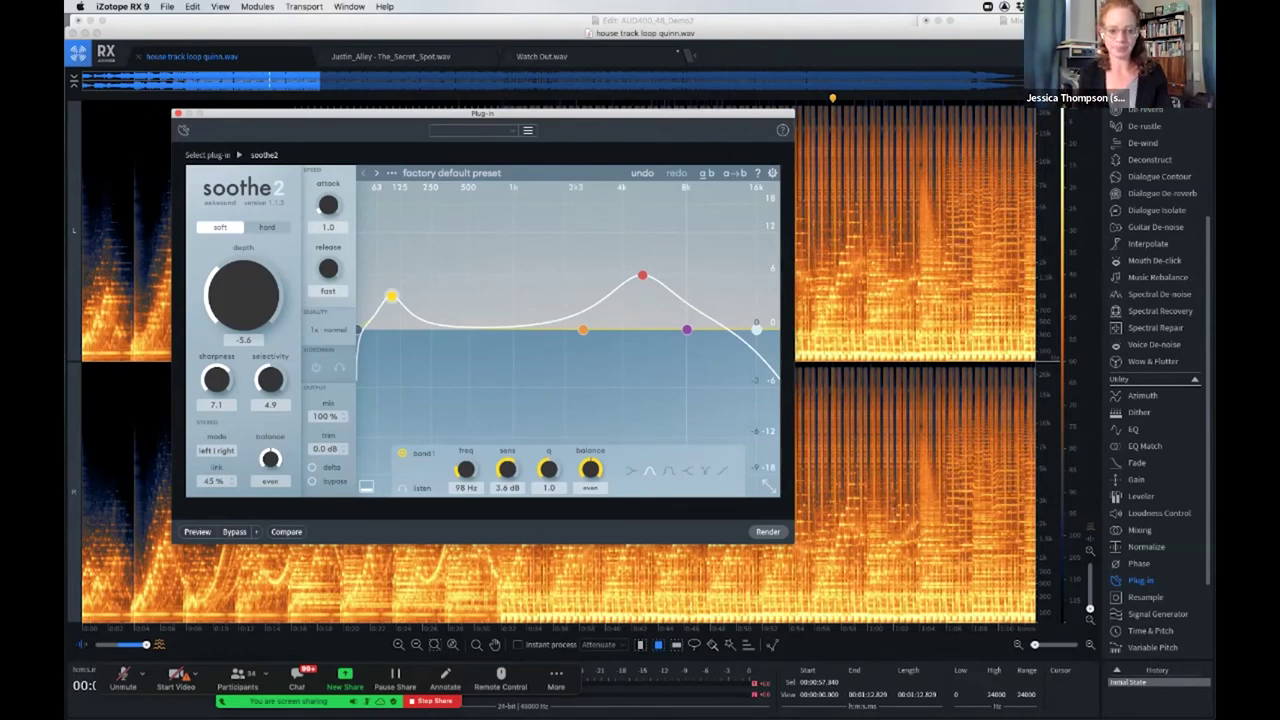
Close the Plug-in module window and examine the house track loop's spectrogram up close around 35 seconds for click marks
{"action": "key", "text": "Escape"}
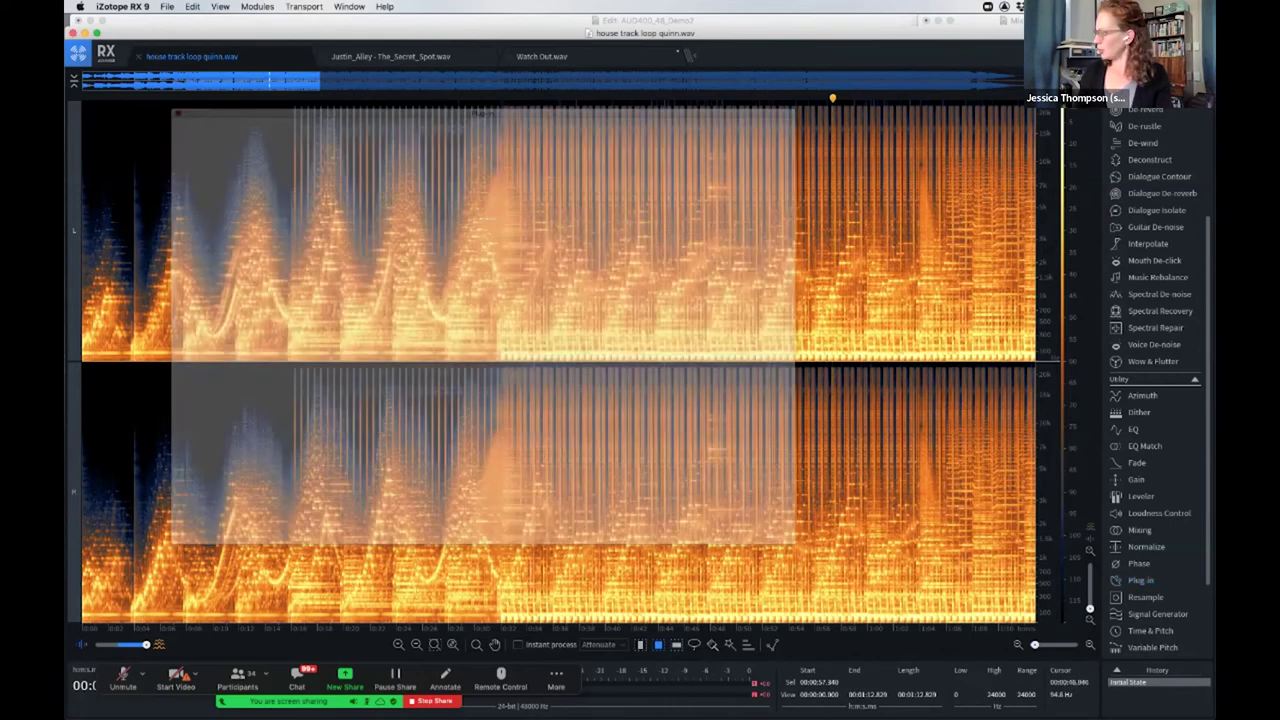
{"action": "left_click", "coordinate": [544, 300]}
{"action": "scroll", "coordinate": [544, 300], "scroll_direction": "up", "scroll_amount": 5}
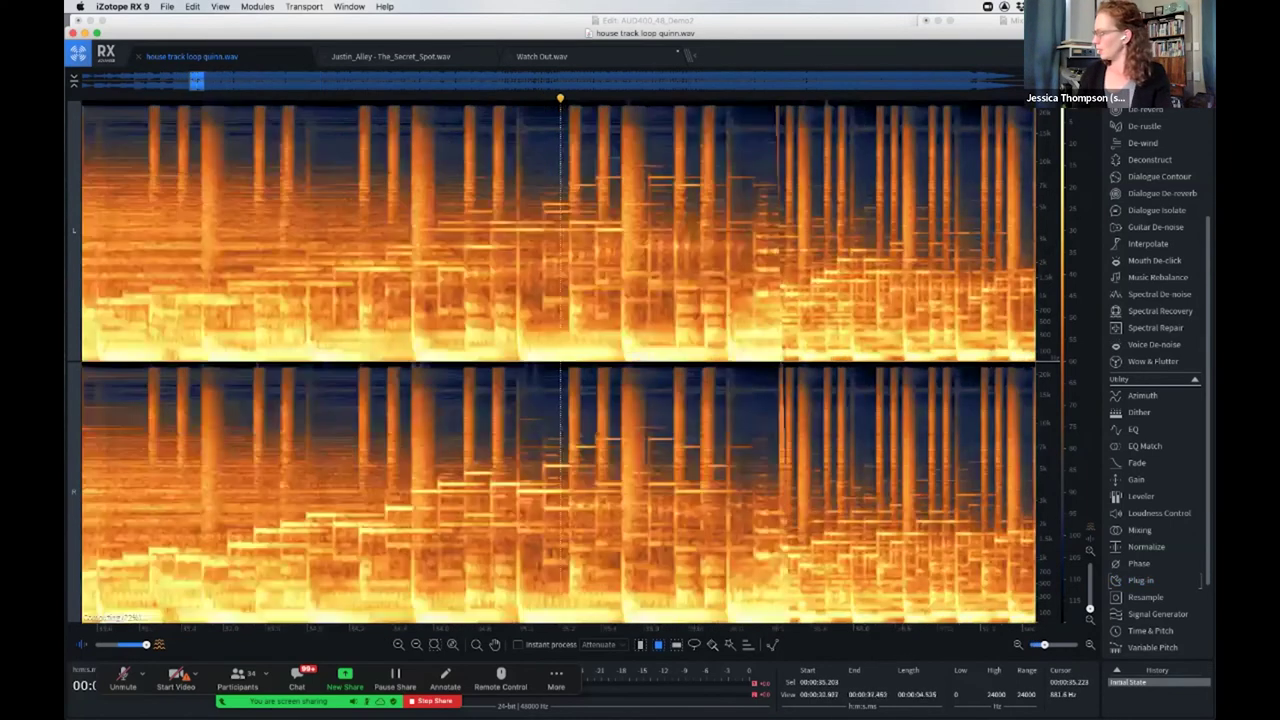
{"action": "scroll", "coordinate": [560, 300], "scroll_direction": "up", "scroll_amount": 3}
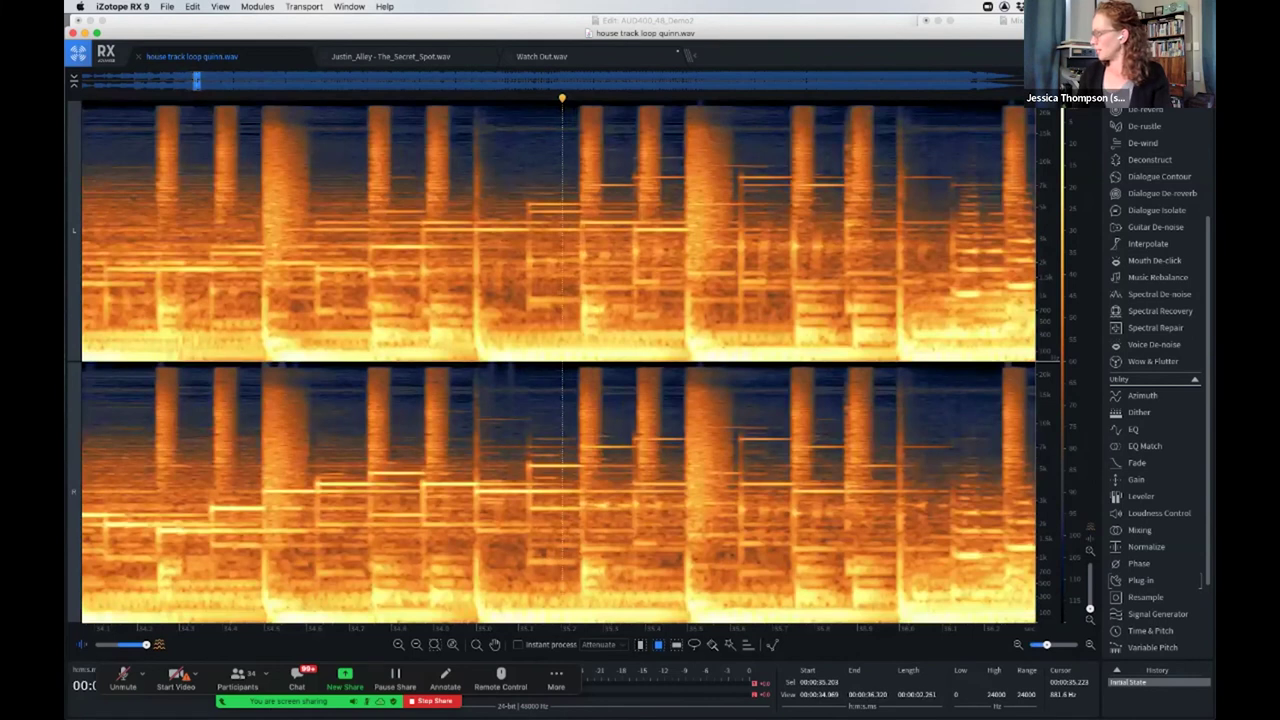
{"action": "scroll", "coordinate": [570, 300], "scroll_direction": "up", "scroll_amount": 3}
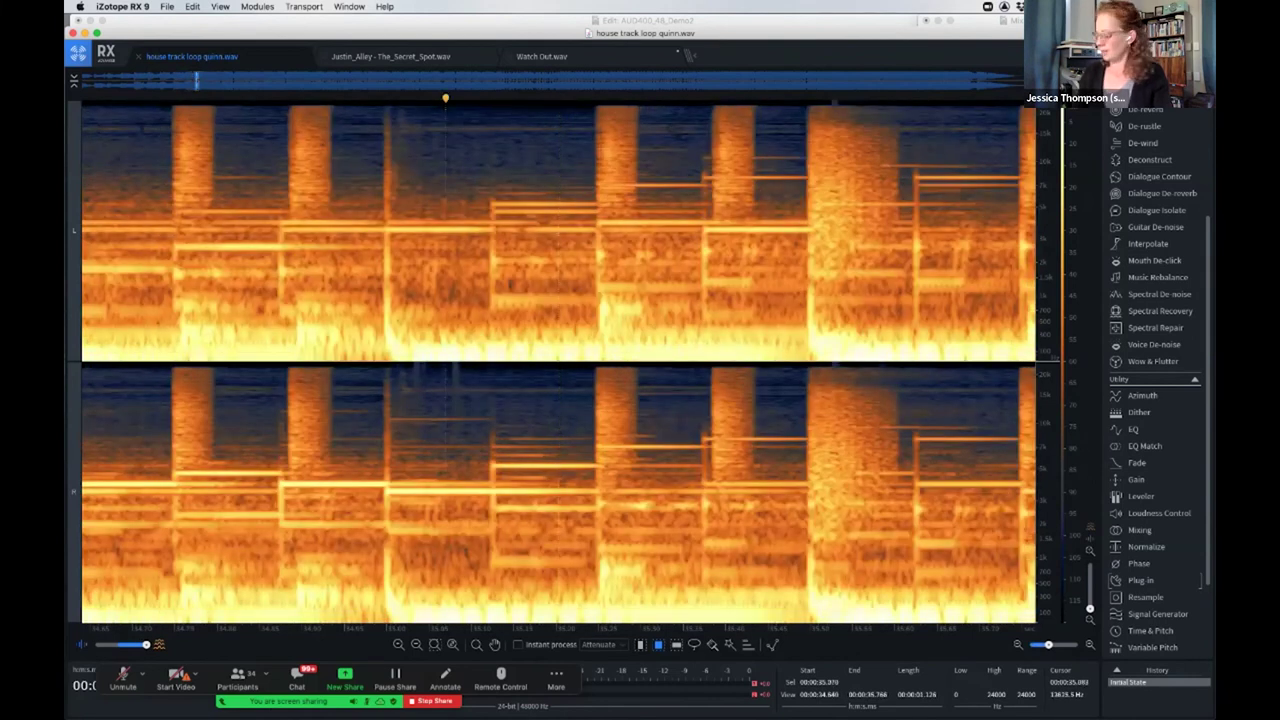
{"action": "scroll", "coordinate": [542, 300], "scroll_direction": "up", "scroll_amount": 3}
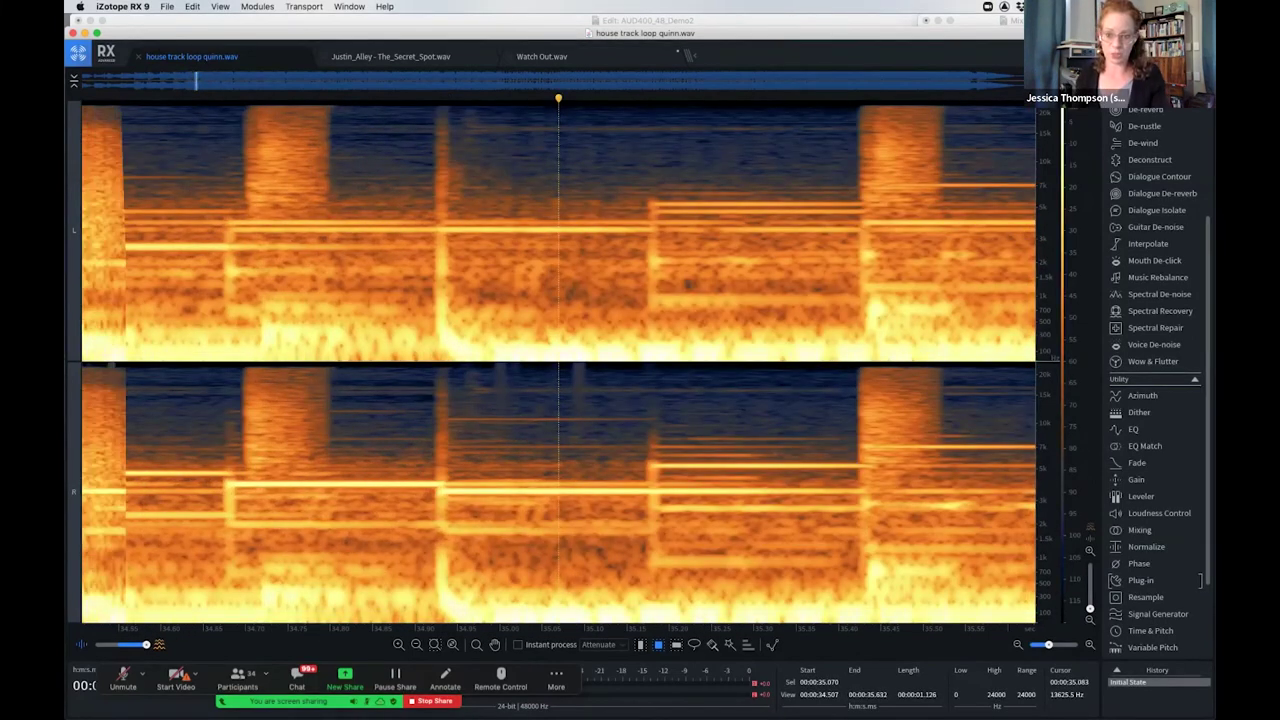
{"action": "scroll", "coordinate": [558, 300], "scroll_direction": "down", "scroll_amount": 3}
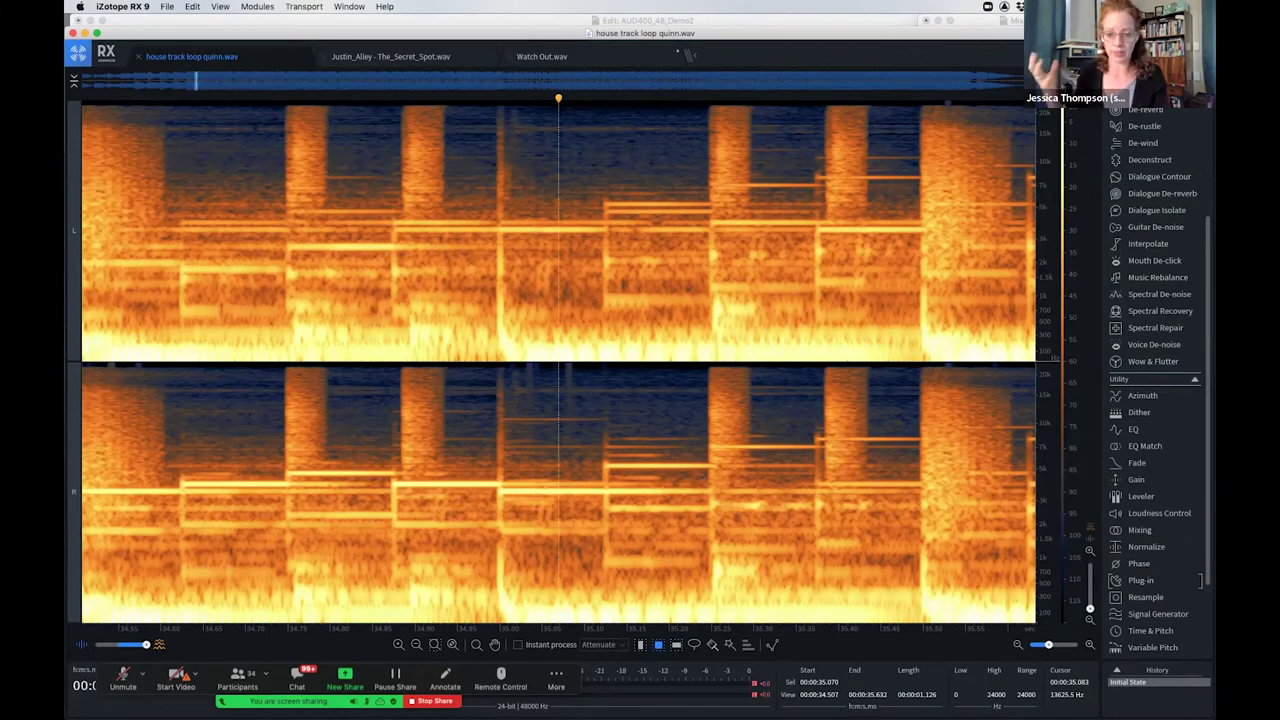
{"action": "left_click", "coordinate": [574, 200]}
{"action": "left_click_drag", "start_coordinate": [547, 152], "coordinate": [585, 255]}
{"action": "left_click_drag", "start_coordinate": [586, 200], "coordinate": [520, 200]}
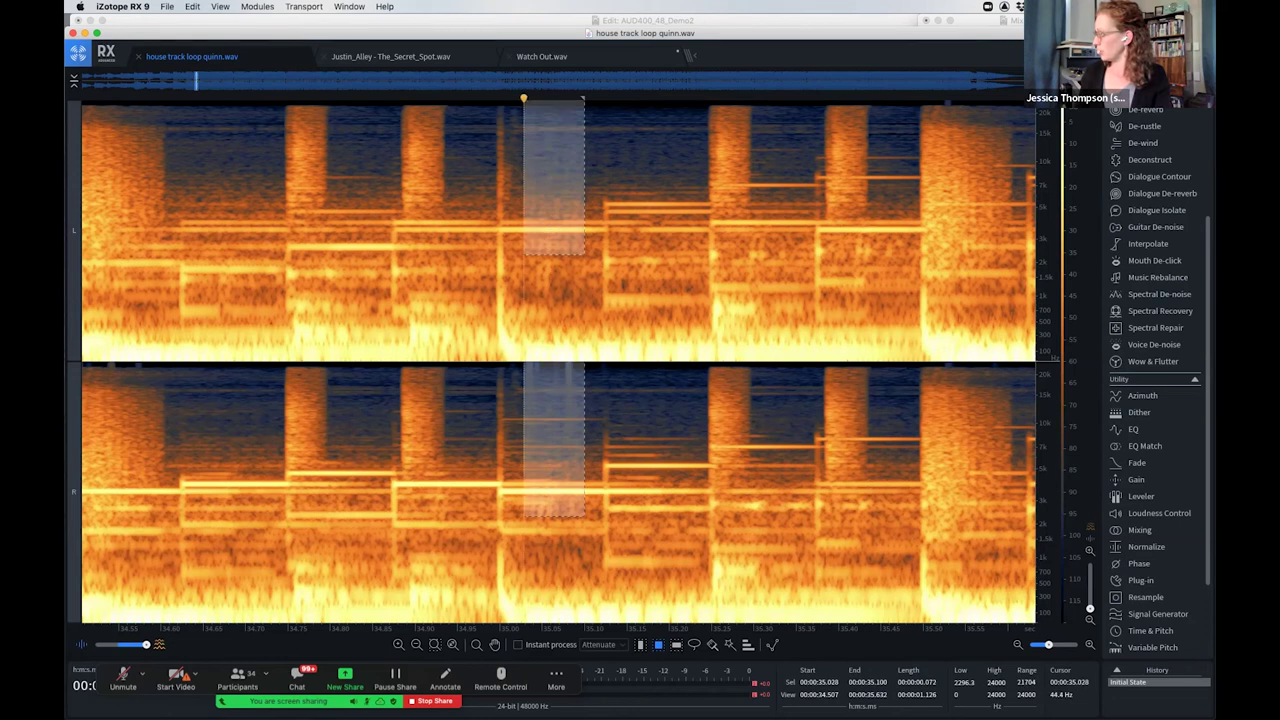
{"action": "left_click", "coordinate": [612, 200]}
{"action": "left_click", "coordinate": [565, 200]}
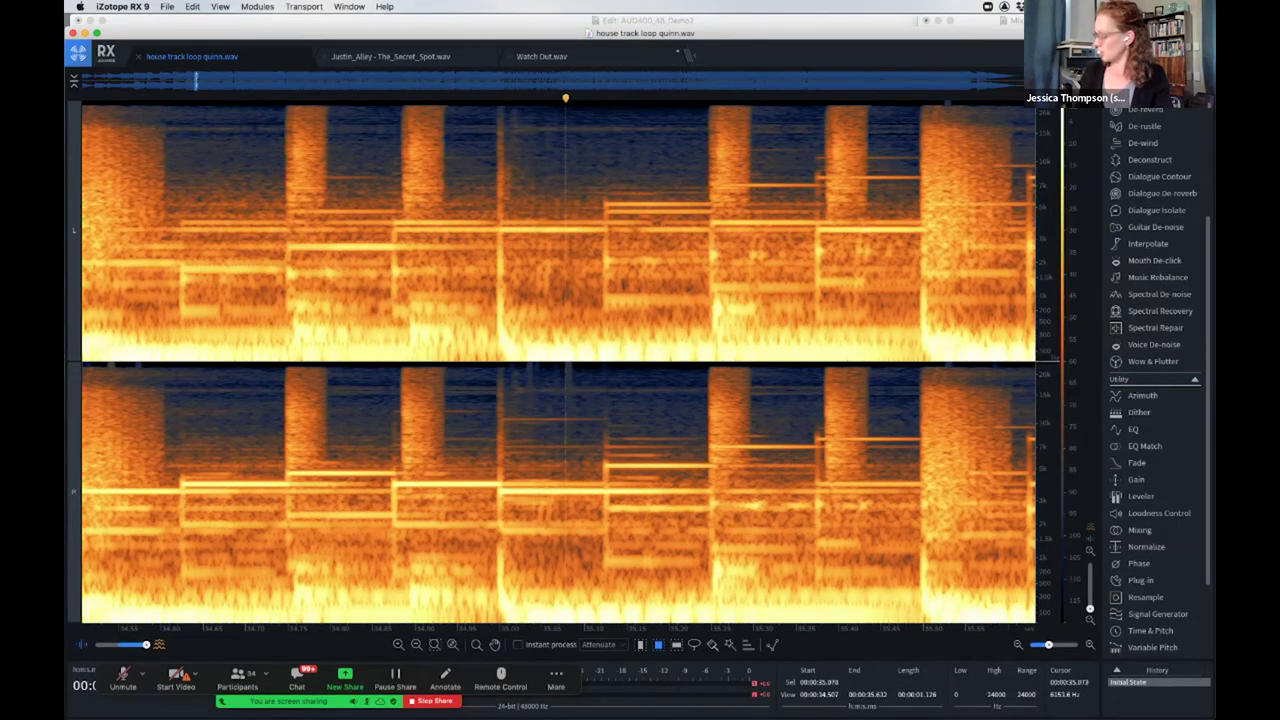
Select 35.014 to 35.078 s between about 2038 and 22151 Hz, render multi-band De-click with sensitivity 8.7 and frequency skew 3.3, and clear the selection
{"action": "key", "text": "super+equal"}
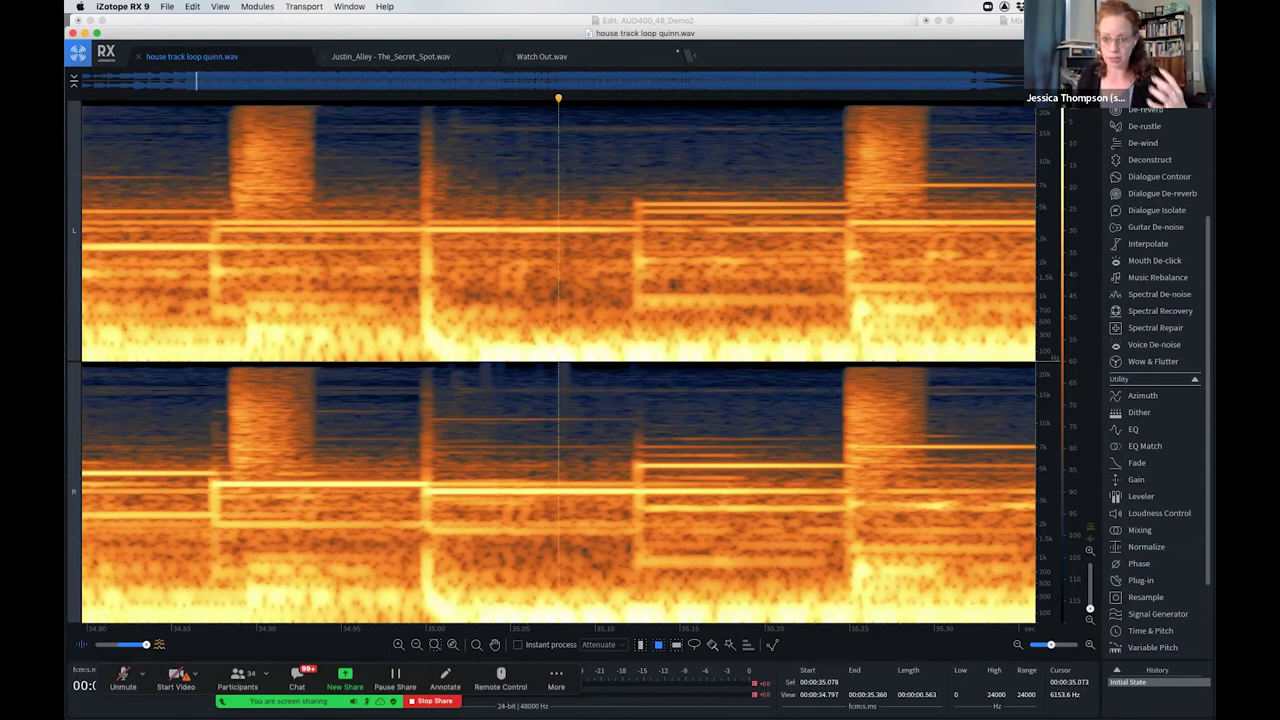
{"action": "key", "text": "super+minus"}
{"action": "key", "text": "super+minus"}
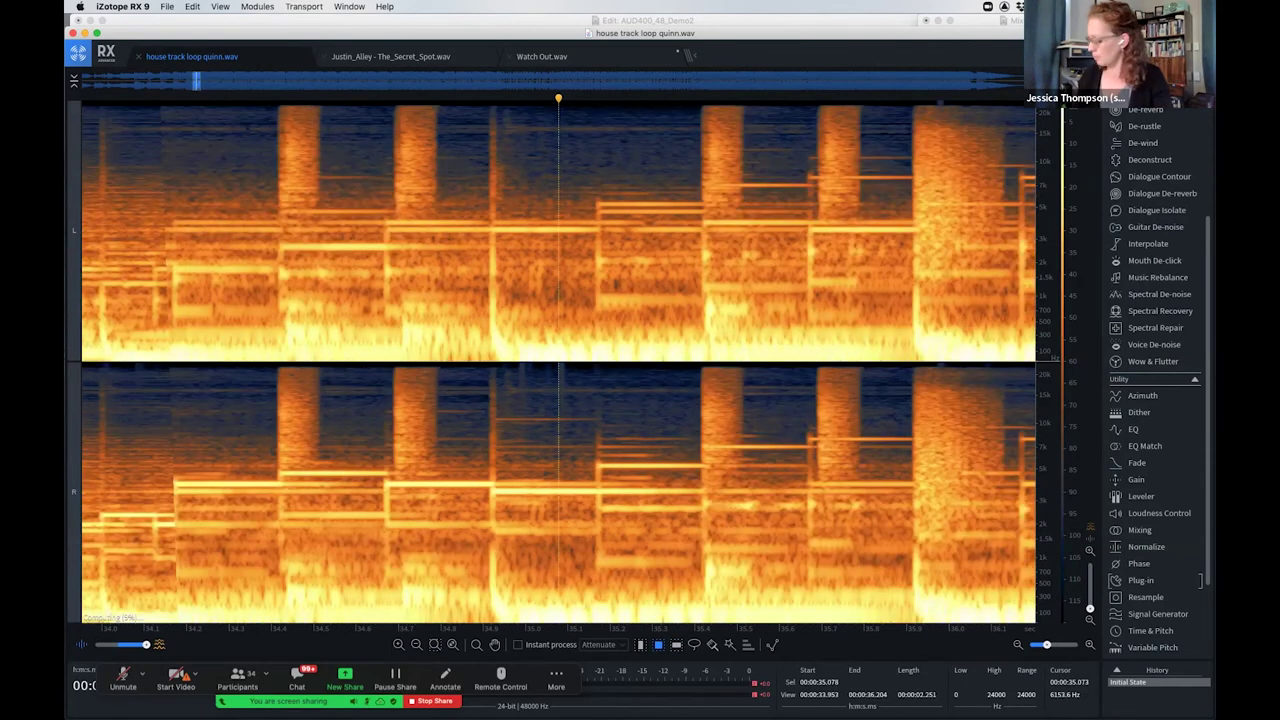
{"action": "key", "text": "super+equal"}
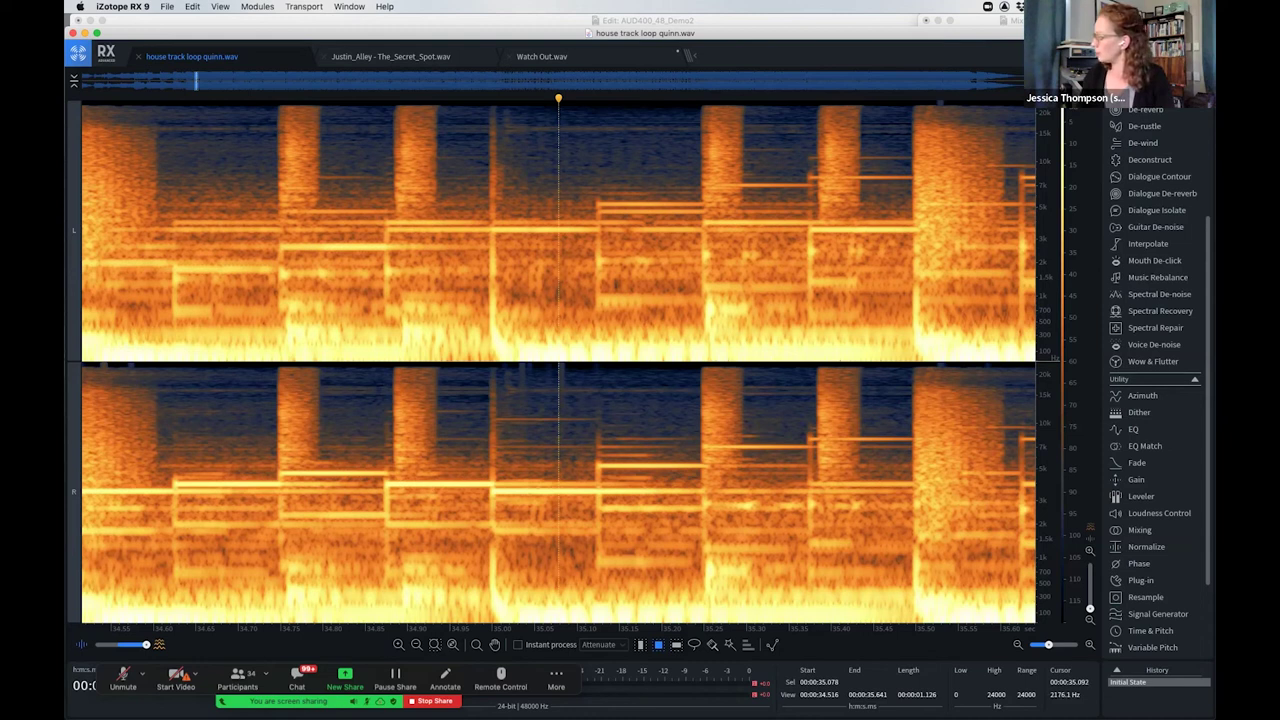
{"action": "left_click_drag", "start_coordinate": [558, 260], "coordinate": [503, 105]}
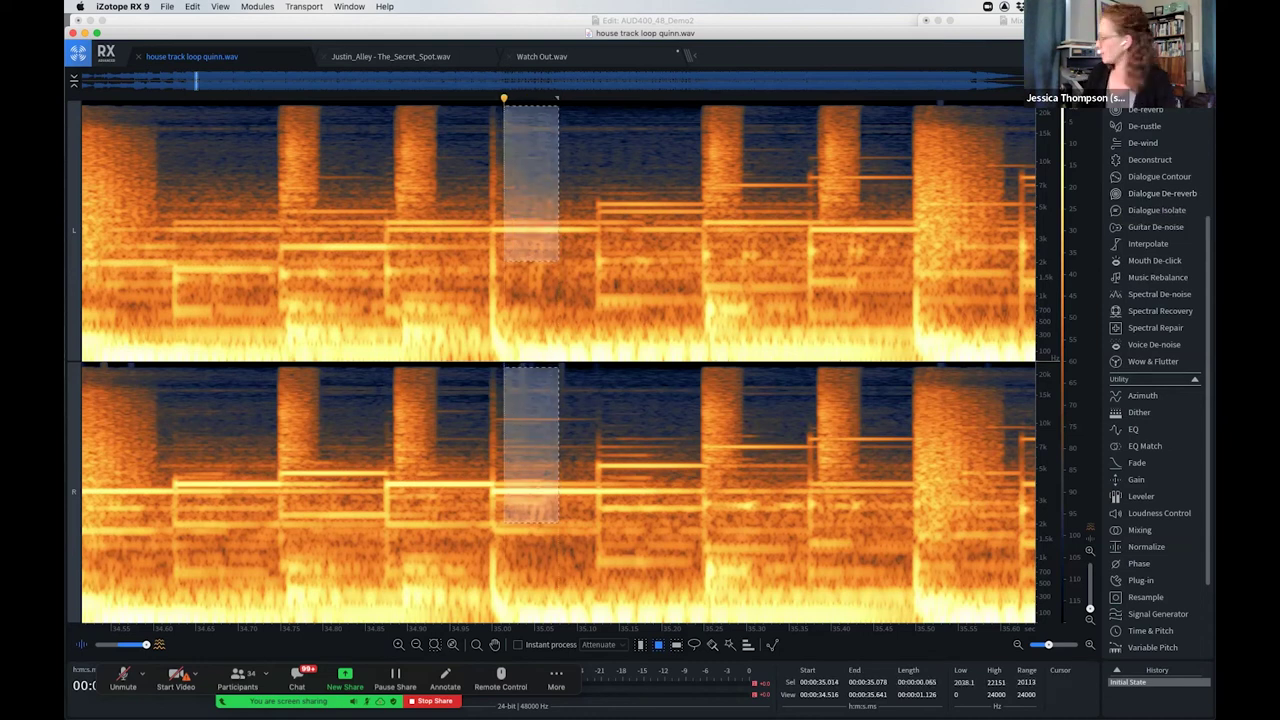
{"action": "scroll", "coordinate": [1155, 170], "scroll_direction": "up", "scroll_amount": 3}
{"action": "scroll", "coordinate": [1158, 380], "scroll_direction": "up", "scroll_amount": 2}
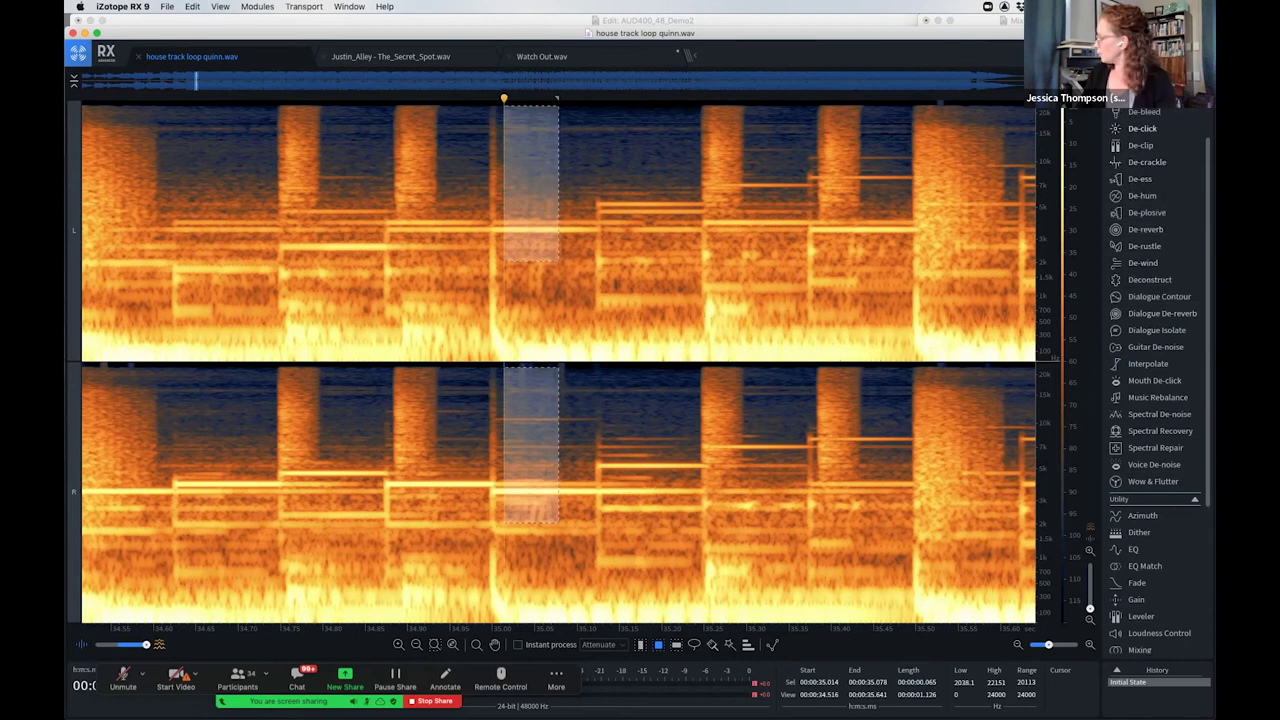
{"action": "left_click", "coordinate": [1142, 128]}
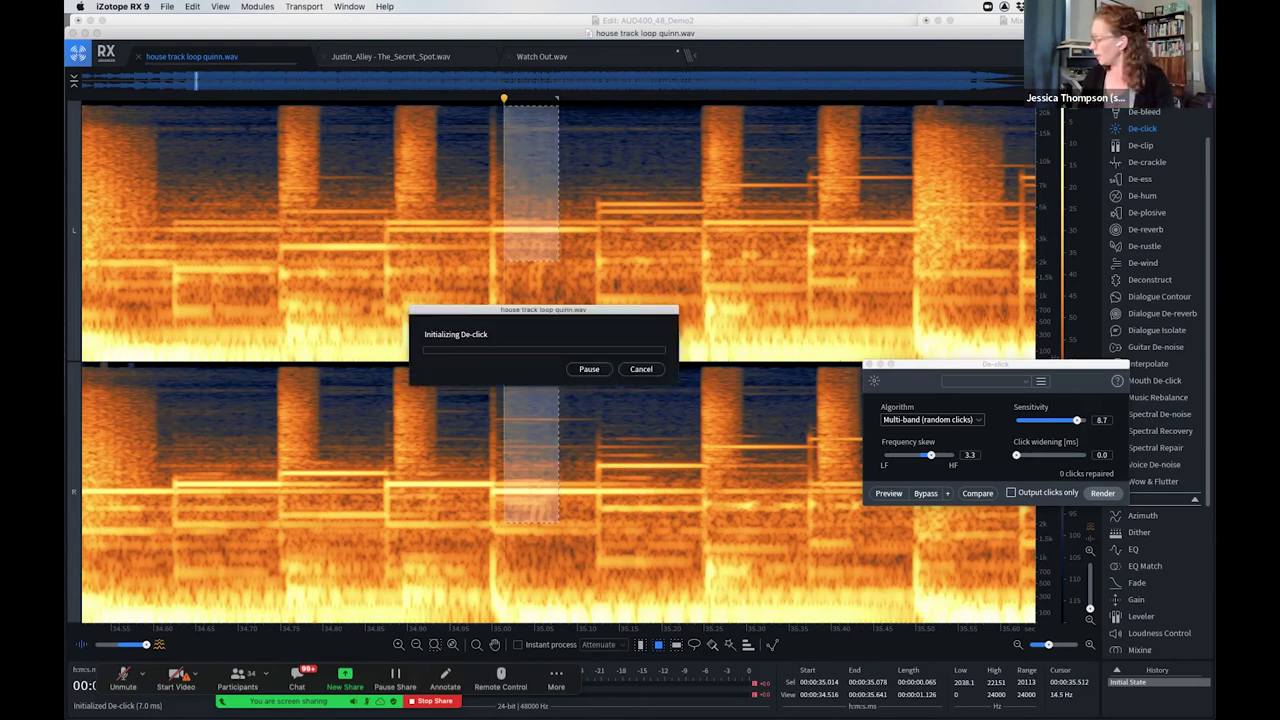
{"action": "left_click", "coordinate": [597, 150]}
{"action": "left_click", "coordinate": [576, 150]}
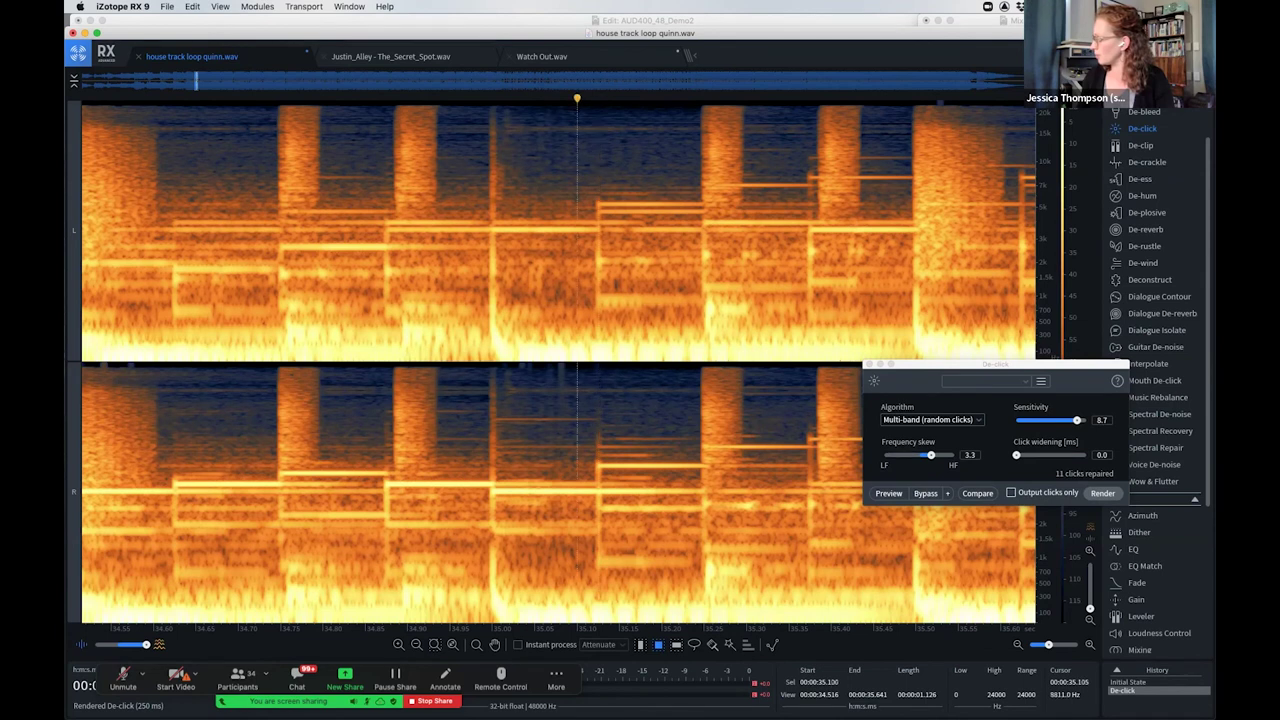
Render De-click once more on 35.012 to 35.102 s above about 8811 Hz and deselect the region
{"action": "left_click_drag", "start_coordinate": [502, 100], "coordinate": [578, 170]}
{"action": "left_click", "coordinate": [1102, 493]}
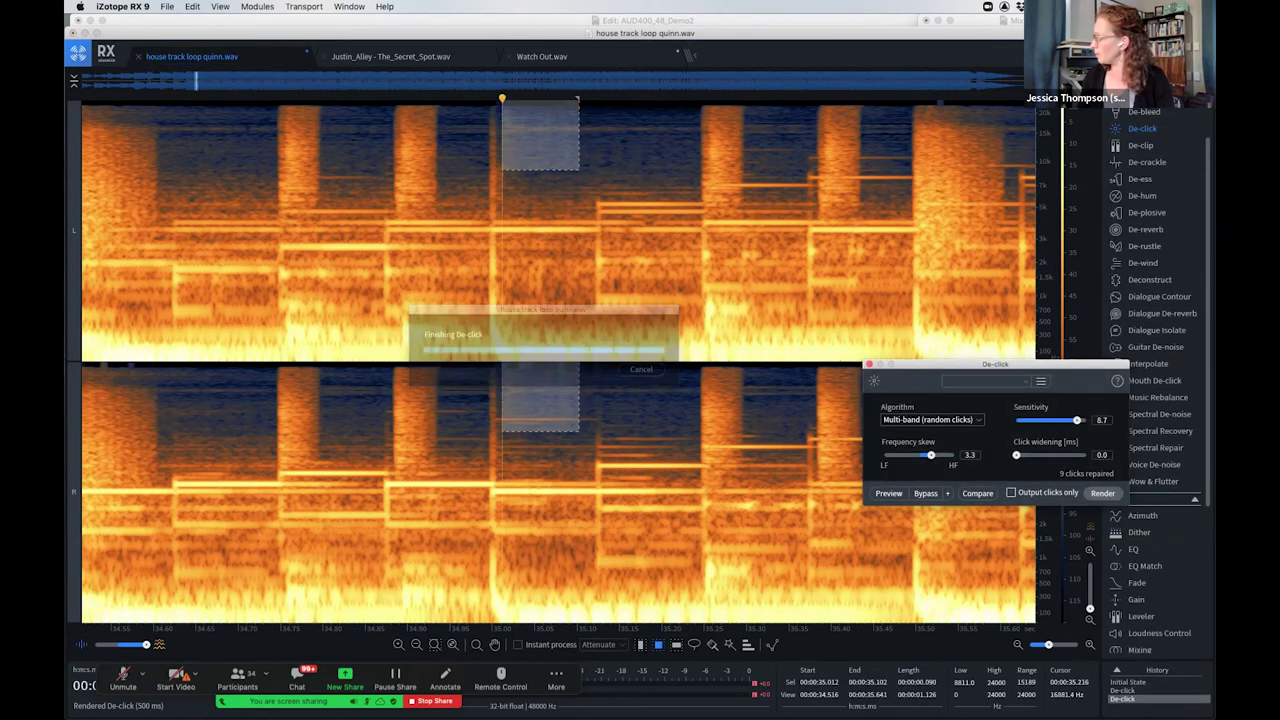
{"action": "left_click", "coordinate": [689, 130]}
{"action": "left_click", "coordinate": [525, 150]}
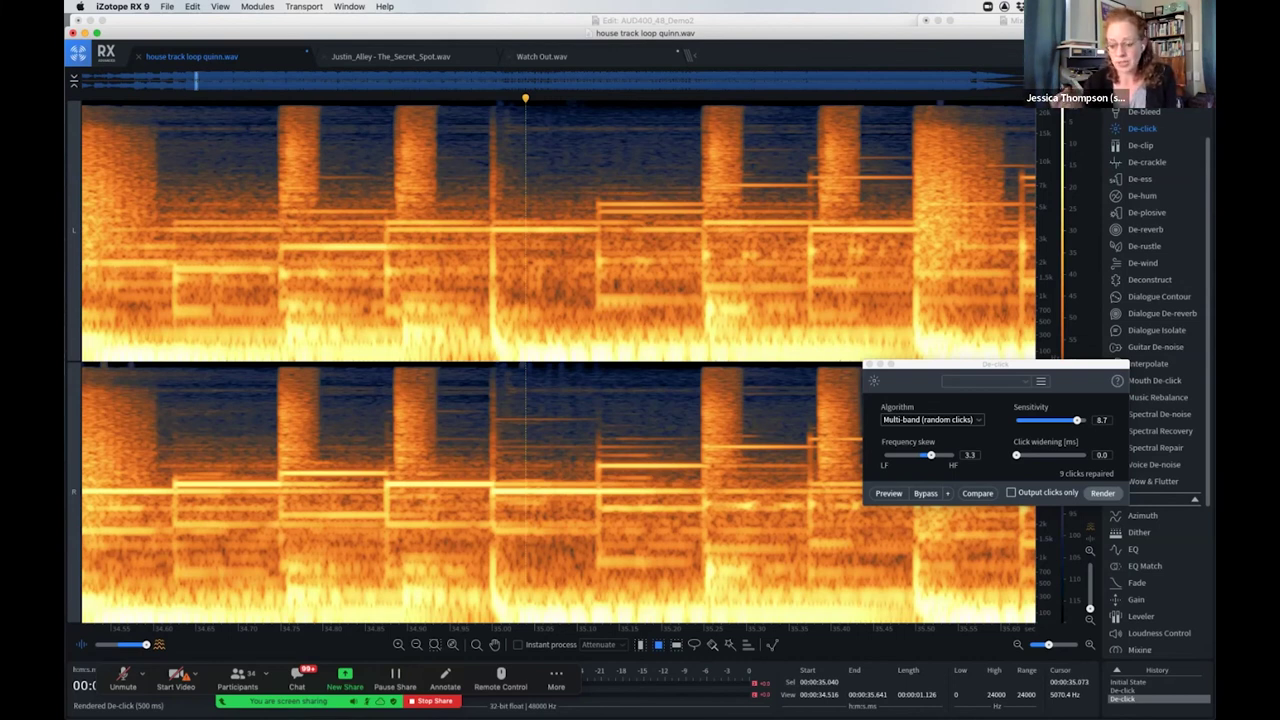
Switch to Pro Tools, select the Mix track passage from 6:29.888 to 6:38.189 and close the Weiss MM-1 window
{"action": "key", "text": "super+Tab"}
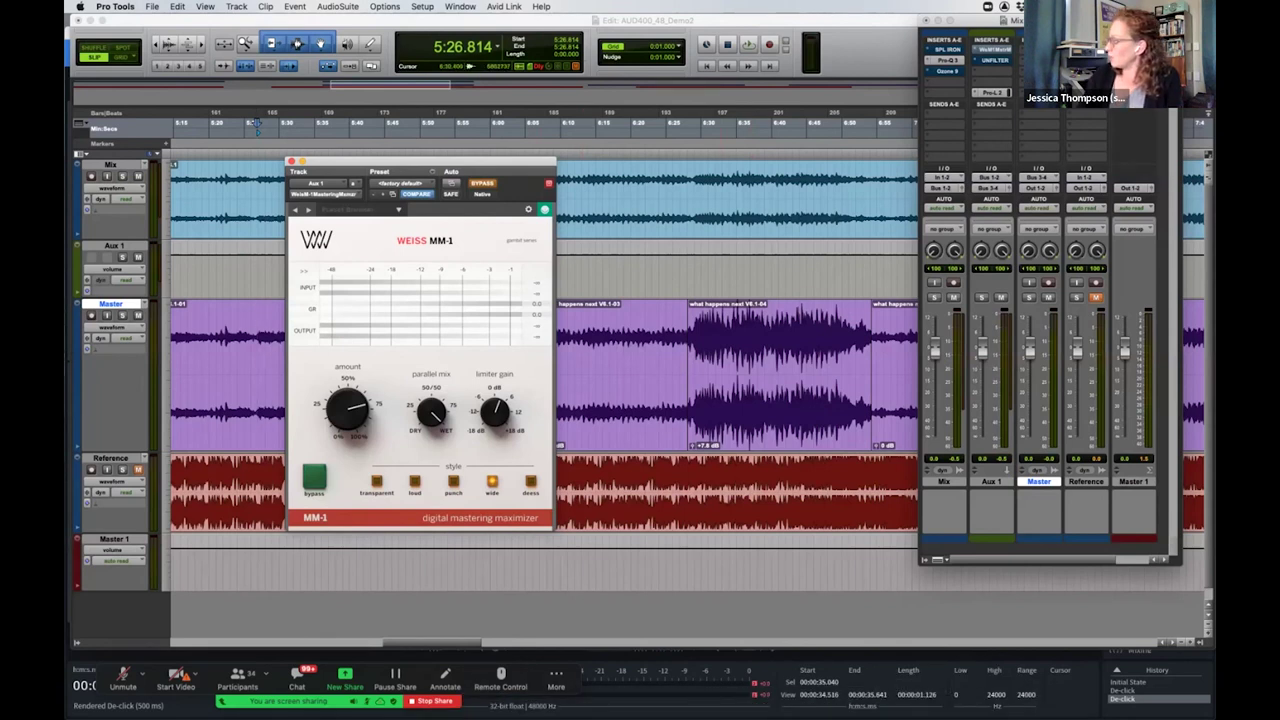
{"action": "left_click_drag", "start_coordinate": [700, 200], "coordinate": [766, 200]}
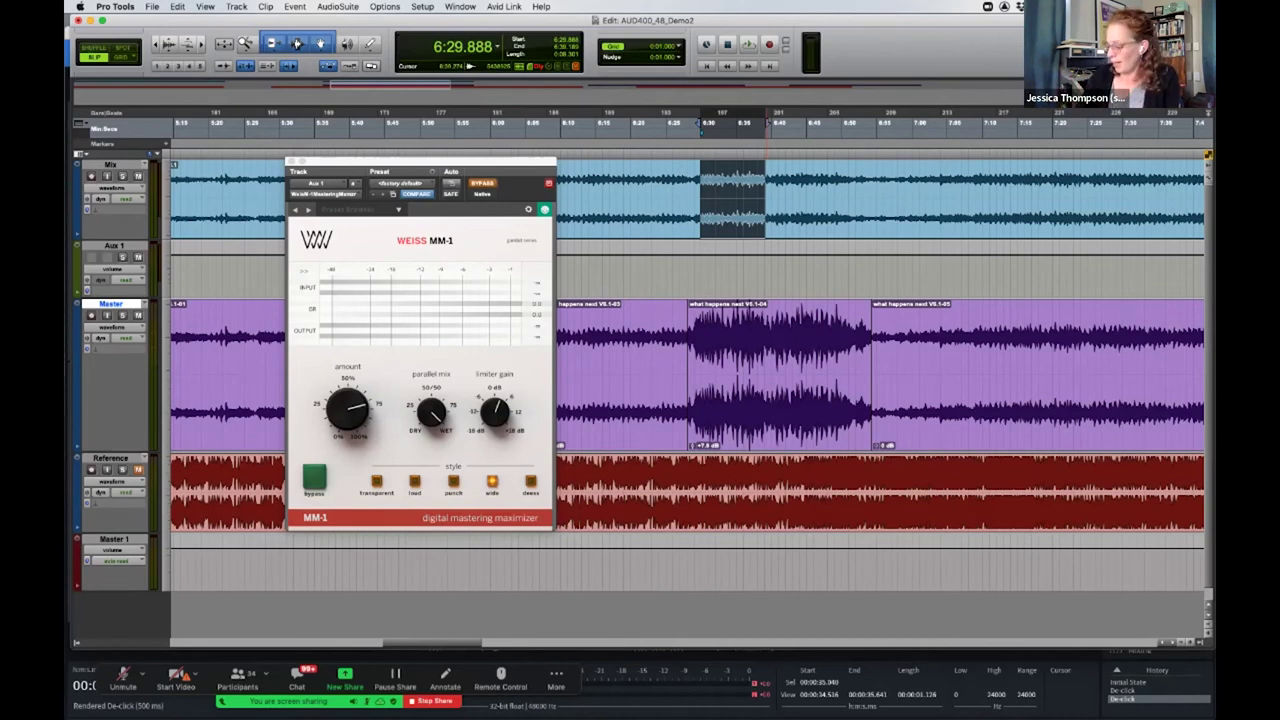
{"action": "key", "text": "r"}
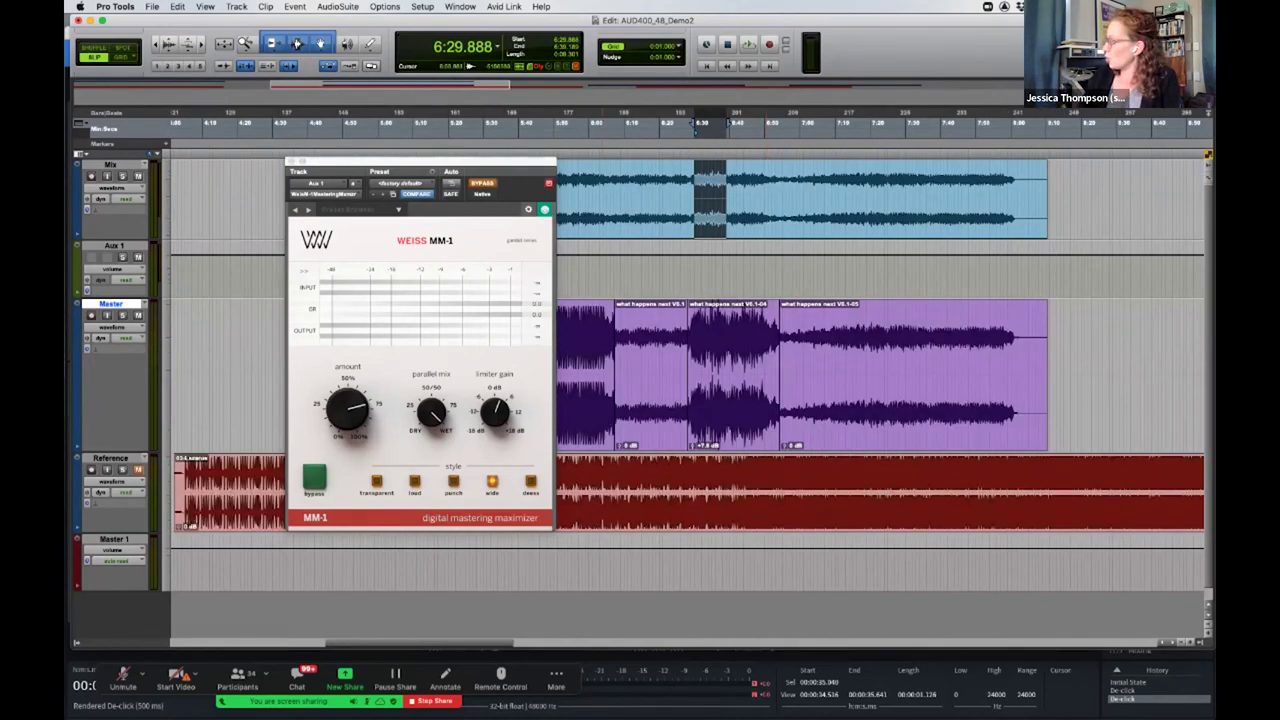
{"action": "left_click", "coordinate": [292, 161]}
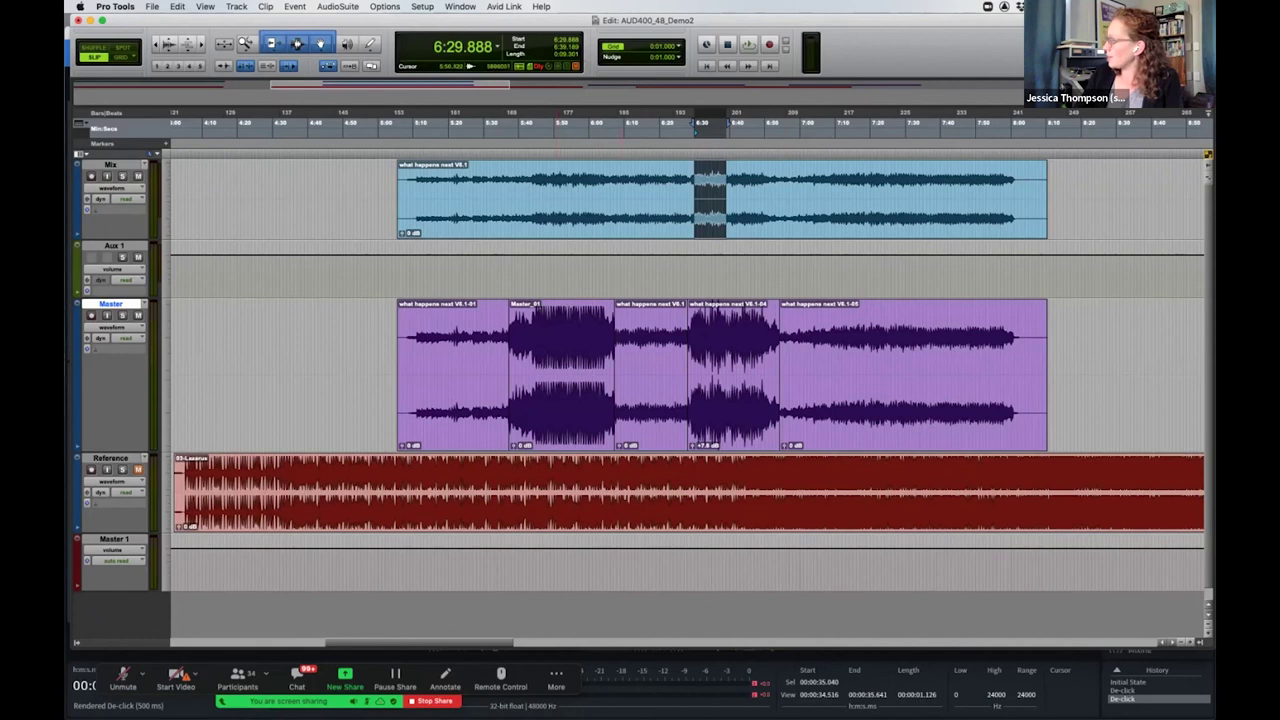
Extend the Master track's last clip back over the +7.0 dB section and select about 24 seconds starting at 6:27.584
{"action": "left_click_drag", "start_coordinate": [784, 200], "coordinate": [796, 200]}
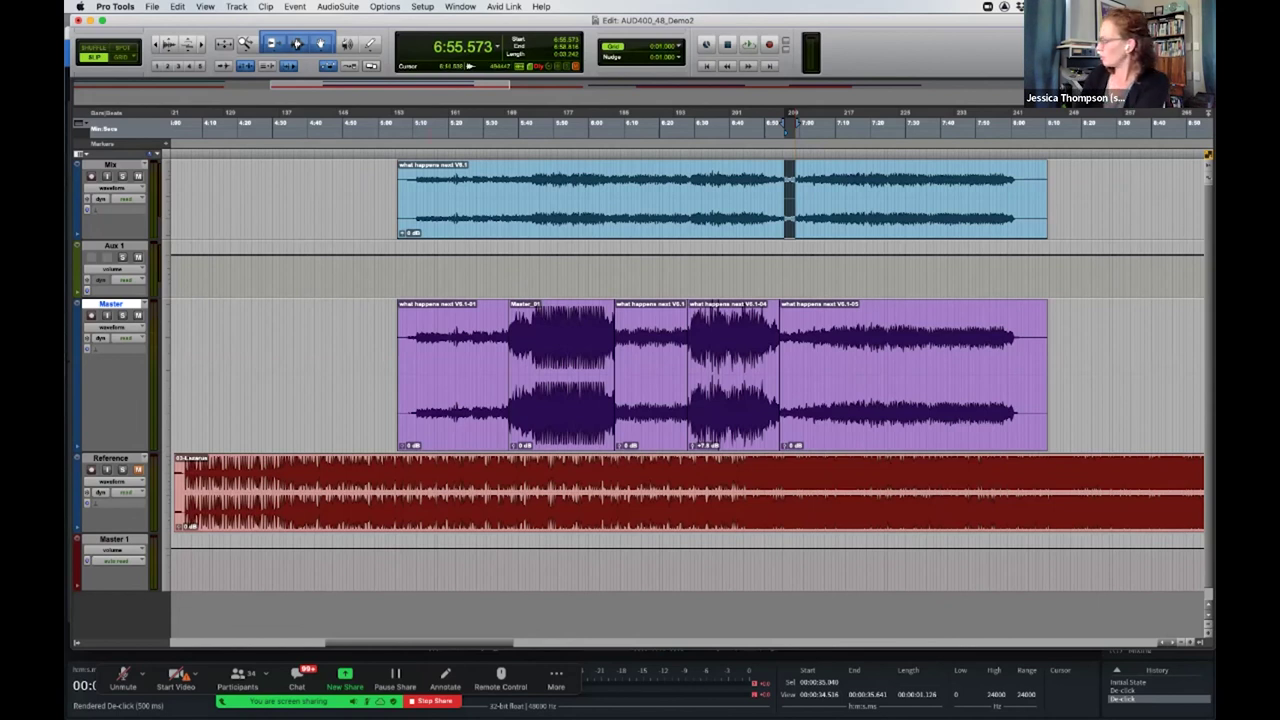
{"action": "left_click", "coordinate": [561, 375]}
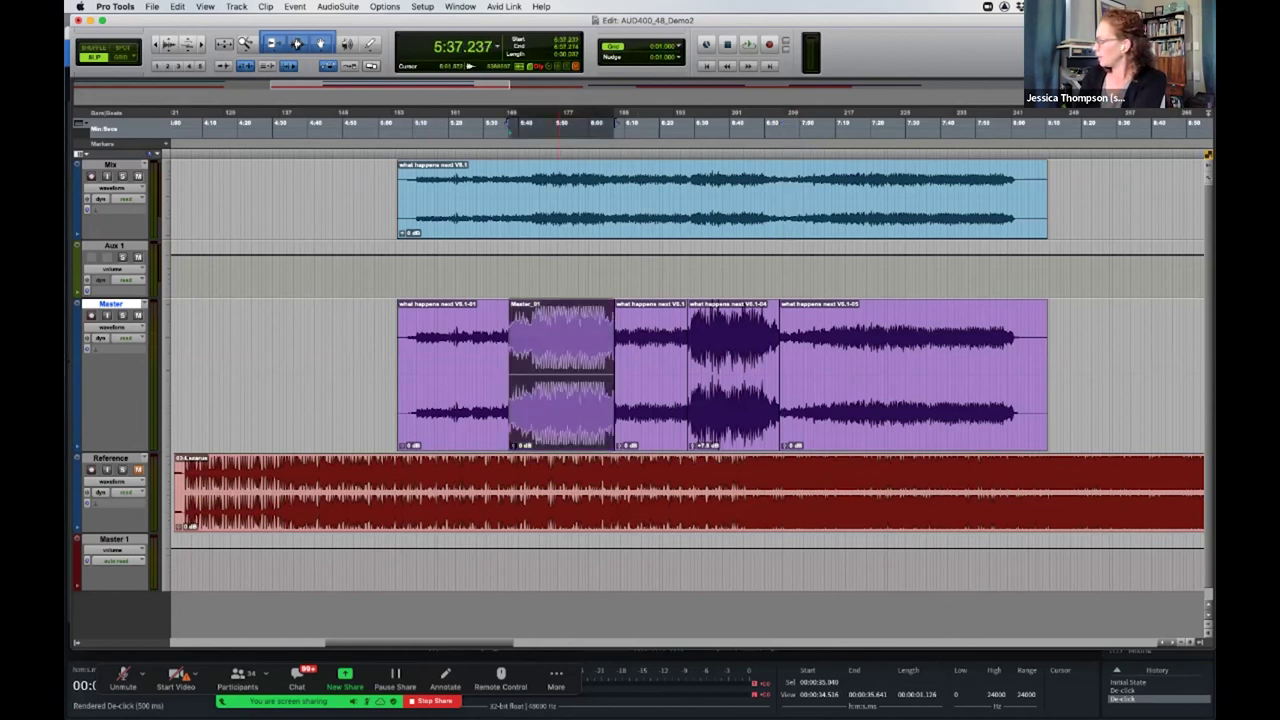
{"action": "left_click_drag", "start_coordinate": [561, 375], "coordinate": [730, 375]}
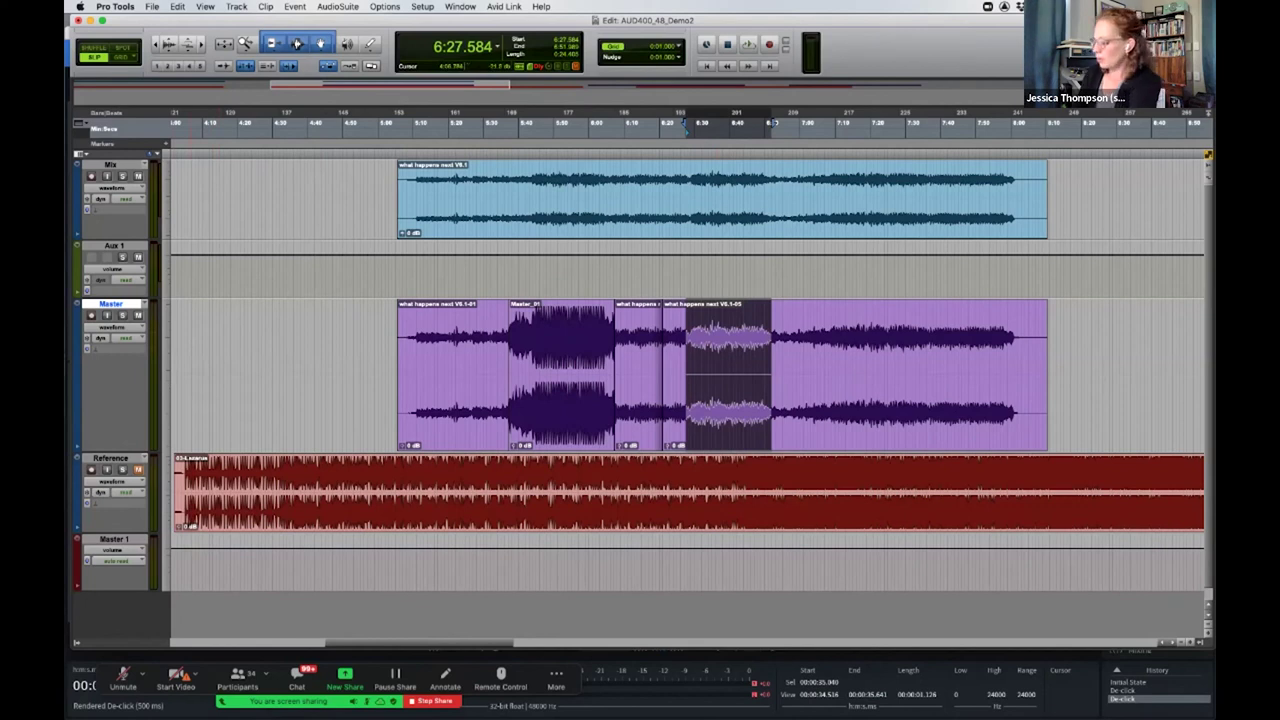
Show the mixer, play the selected passage and enable input monitoring on the Master track
{"action": "key", "text": "super+equal"}
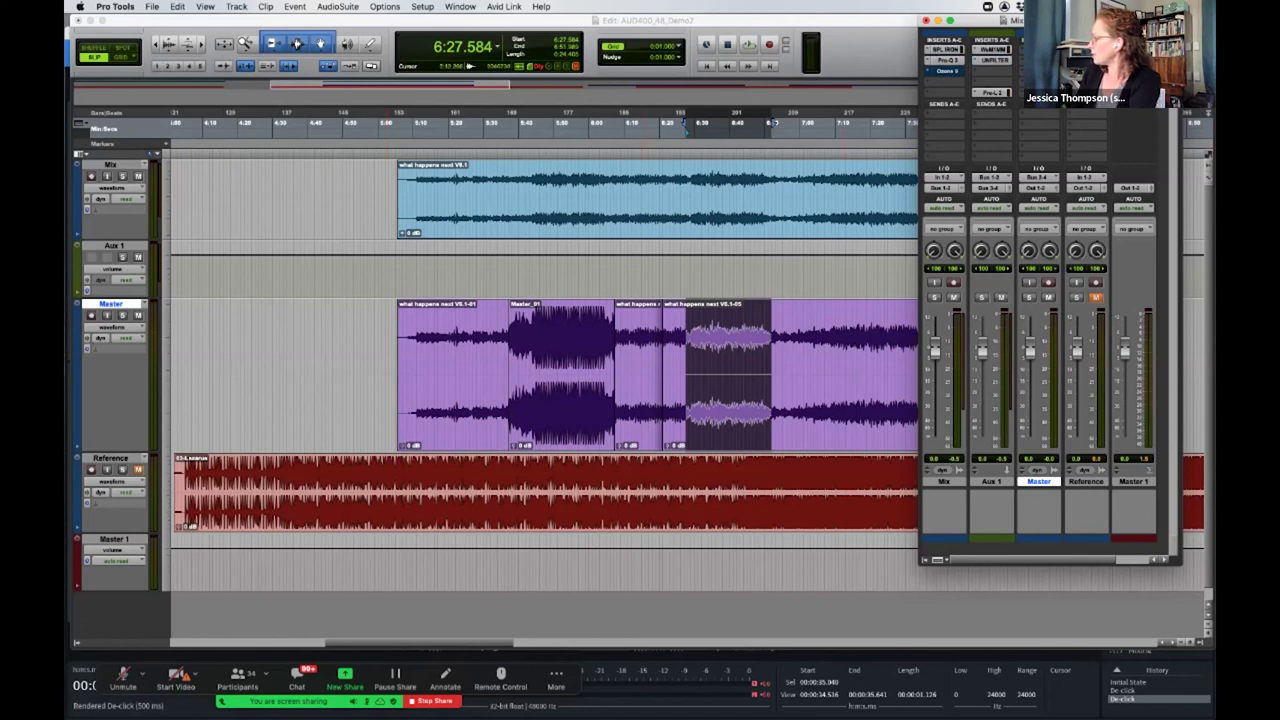
{"action": "key", "text": "space"}
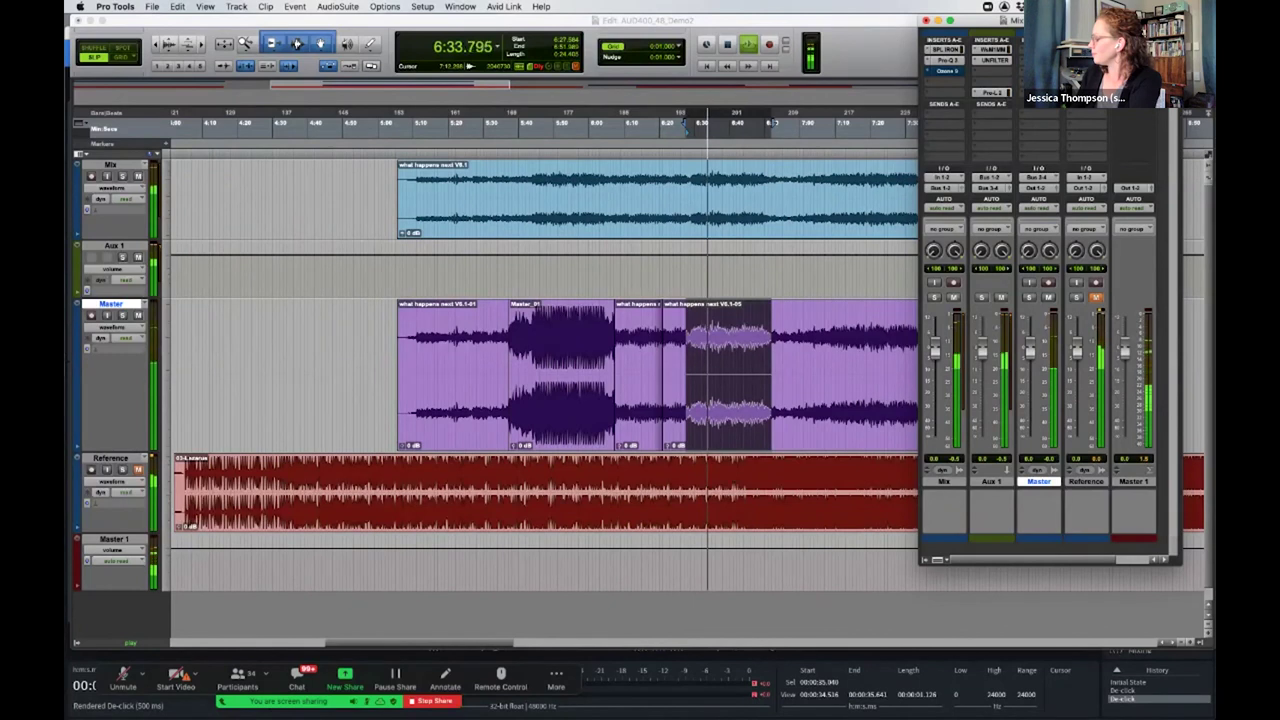
{"action": "key", "text": "alt+shift+i"}
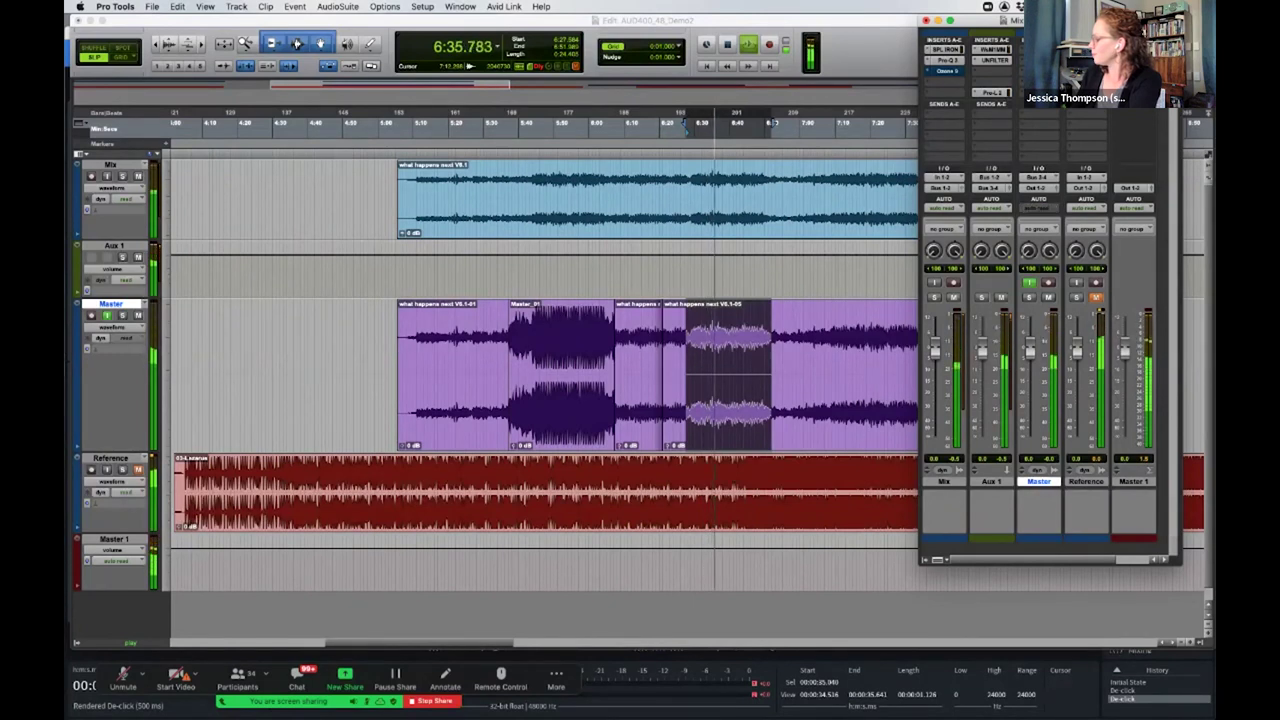